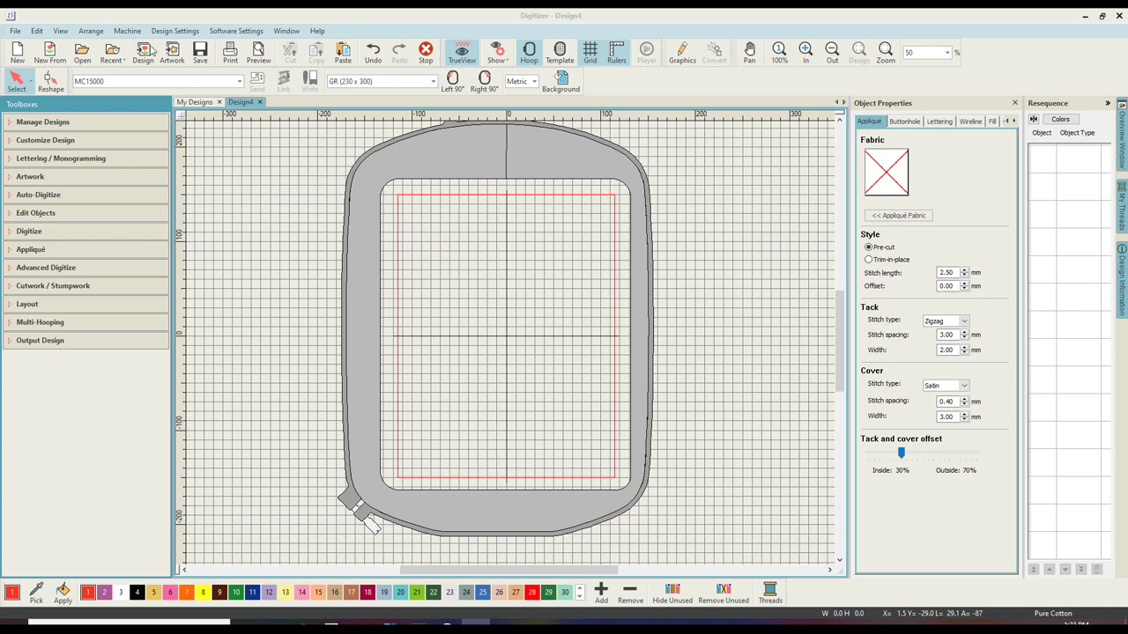
Step: Insert the cutwork artwork image from the Pictures folder into the design
click(172, 53)
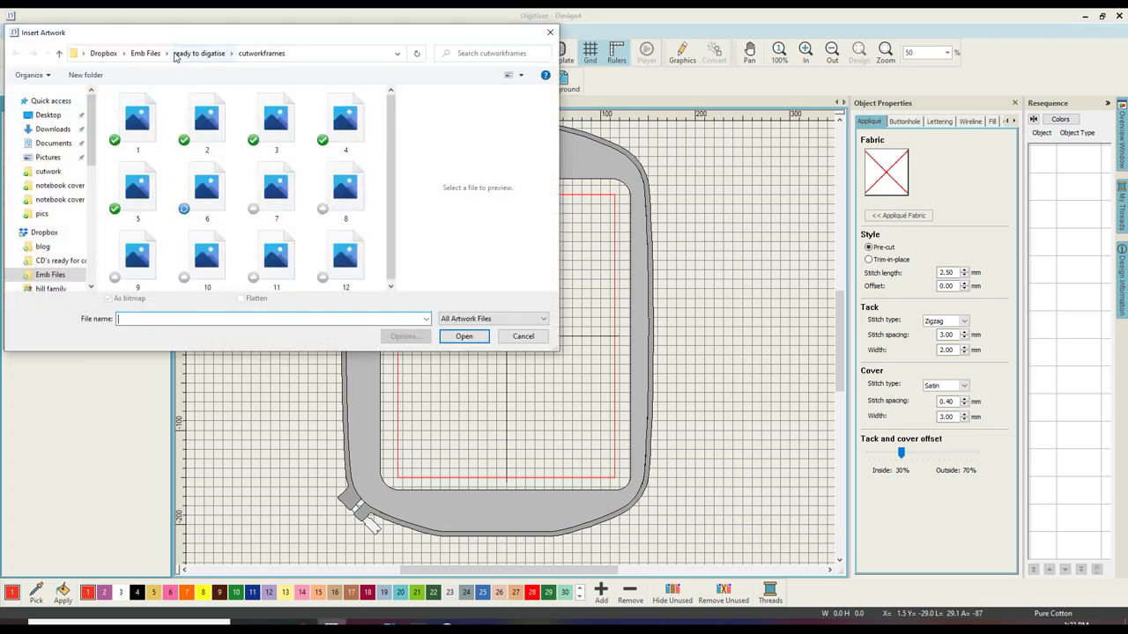
drag(92, 152, 102, 249)
click(44, 227)
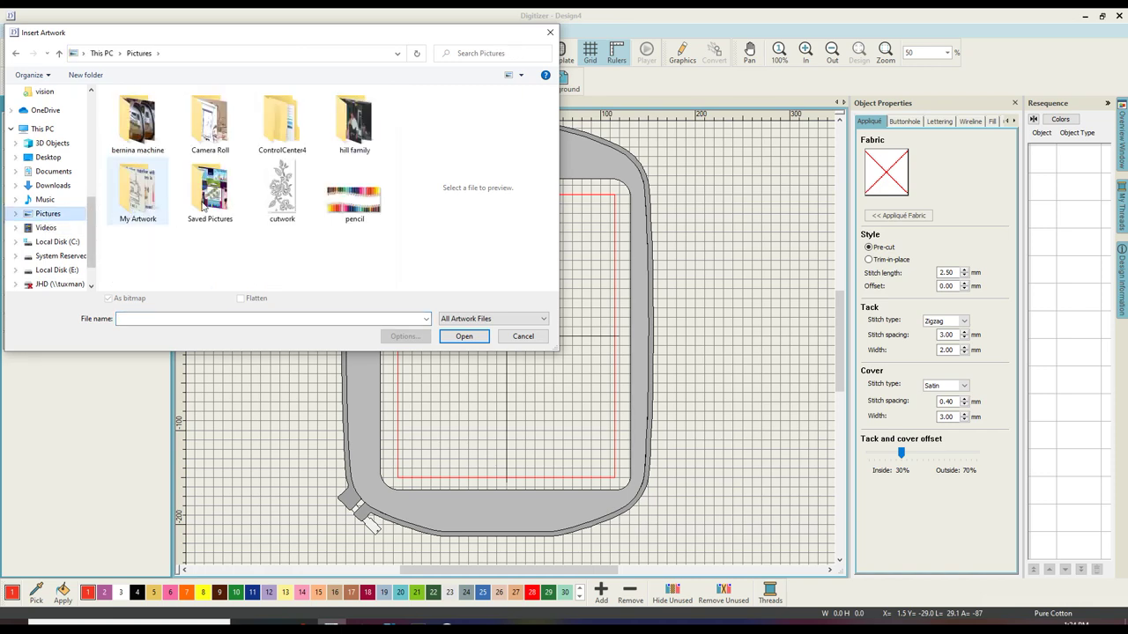
double_click(280, 189)
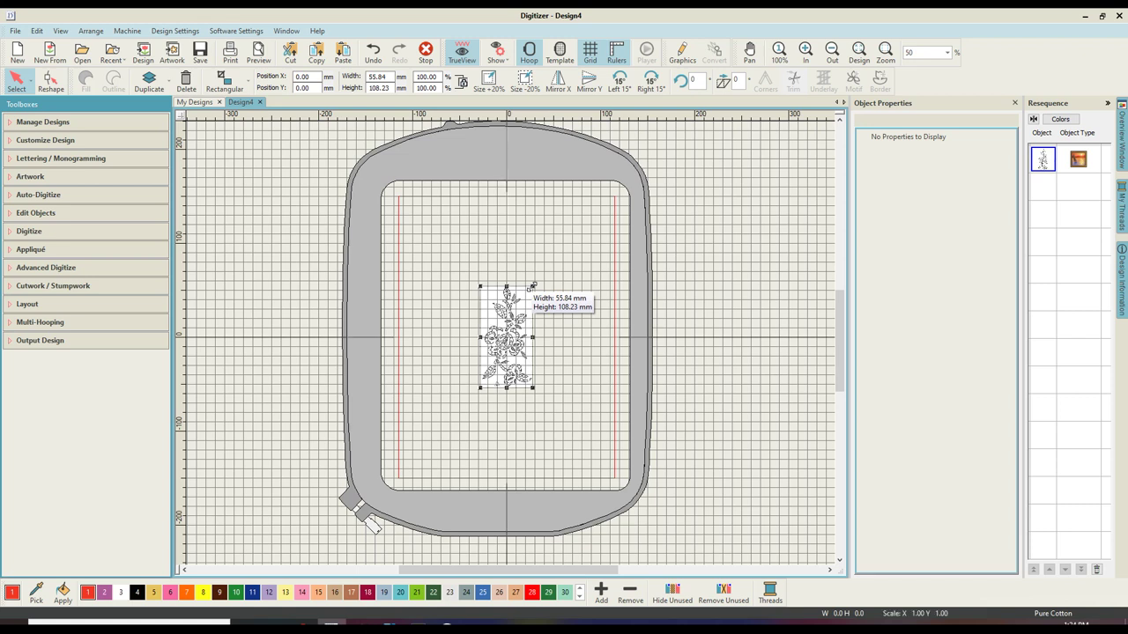
Step: Enlarge the floral artwork proportionally to about 154 × 299 mm inside the hoop and lock it
drag(532, 287, 547, 268)
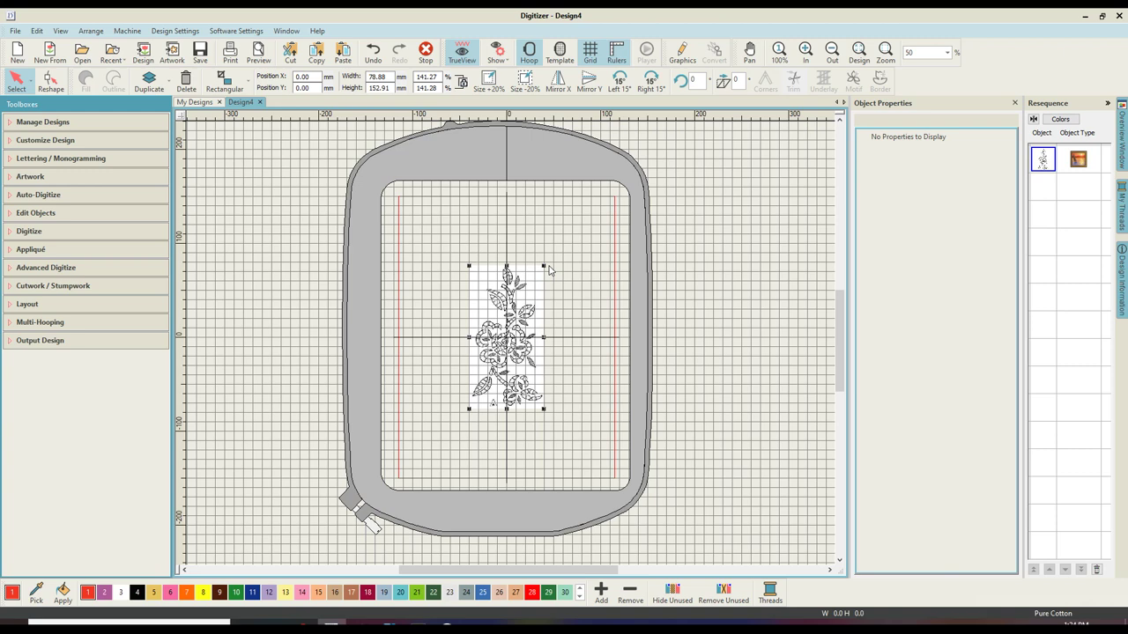
drag(548, 267, 593, 202)
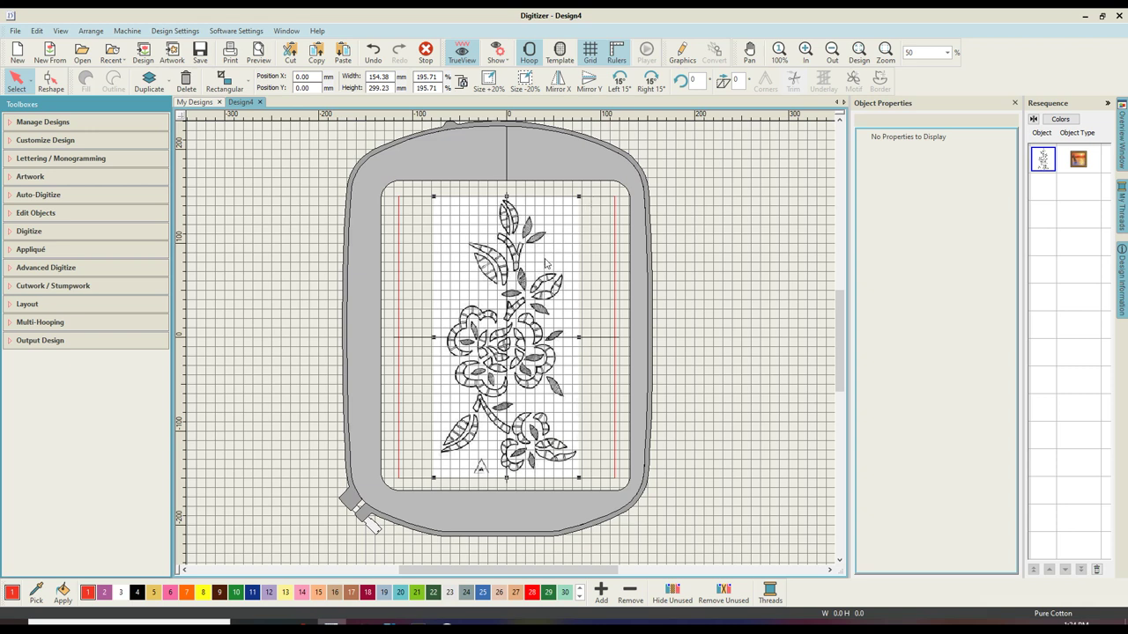
drag(545, 260, 546, 263)
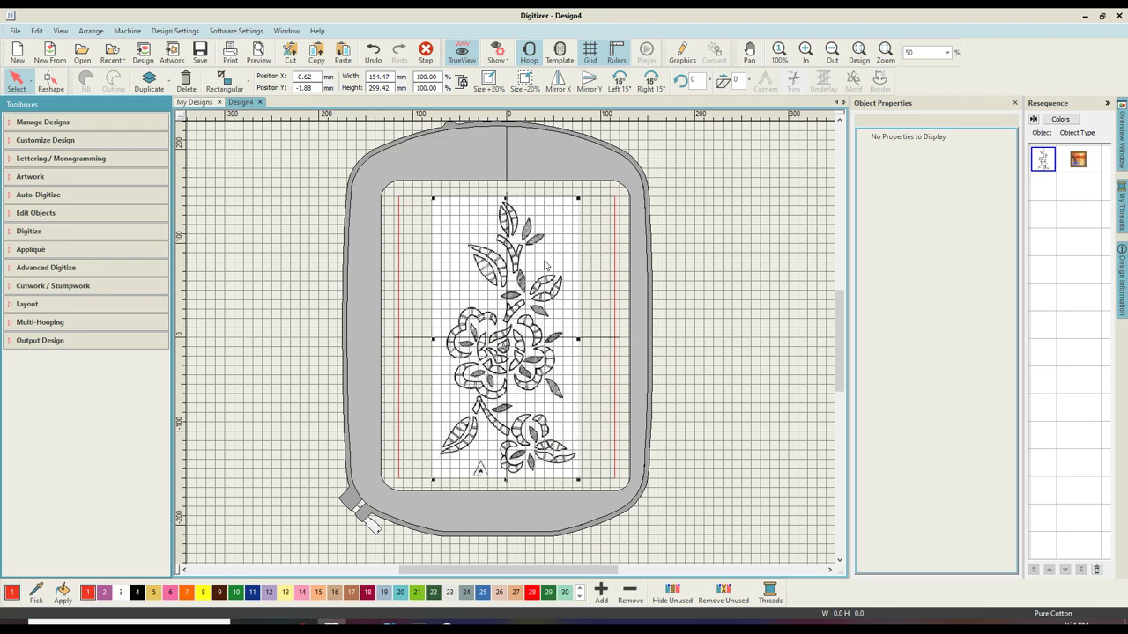
right_click(547, 257)
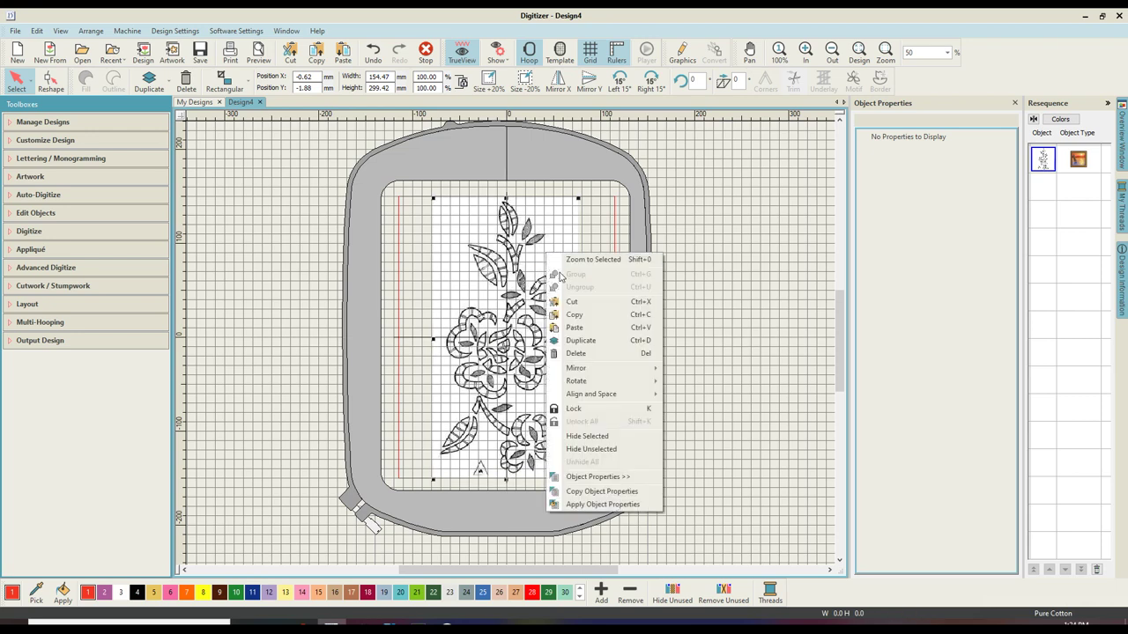
click(583, 410)
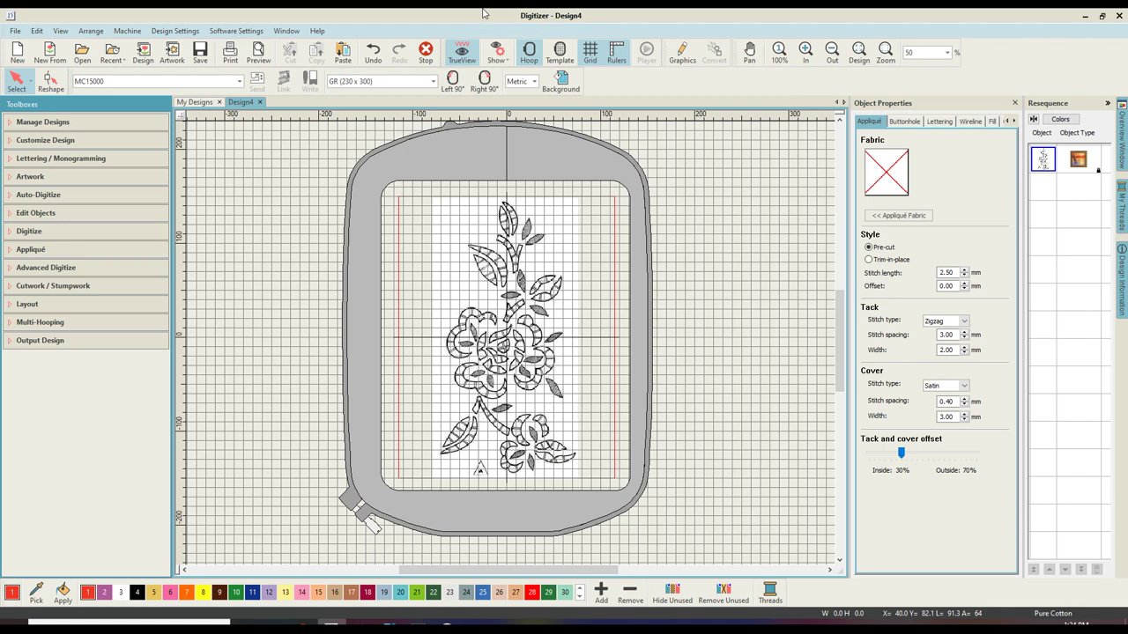
Step: Create a new auto fabric named Cutwork based on Pure Cotton
click(230, 35)
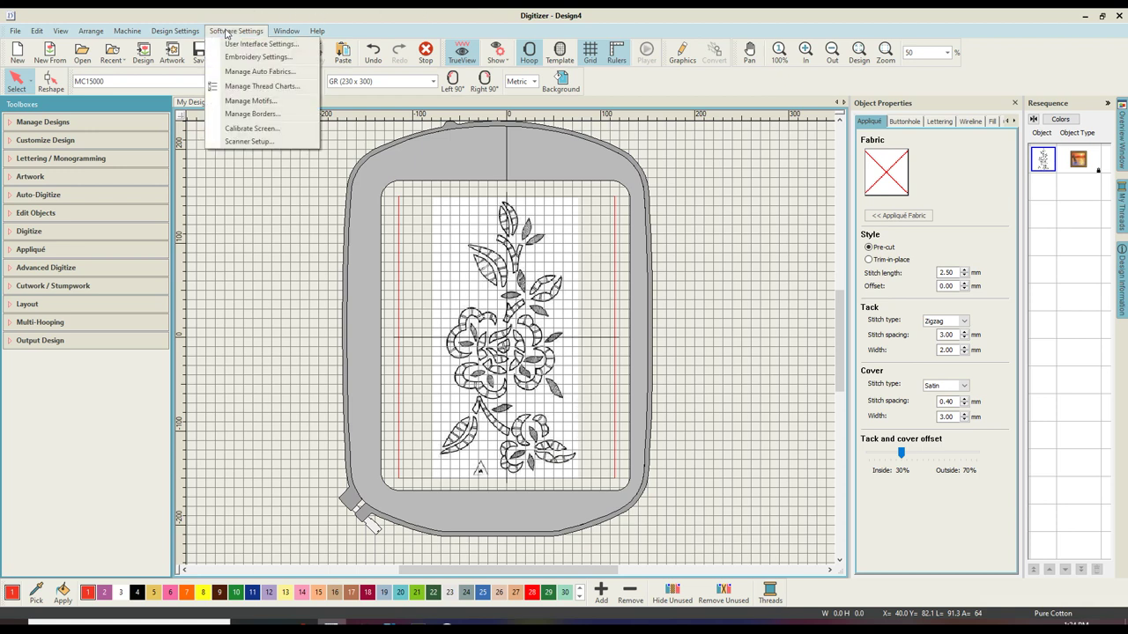
click(233, 74)
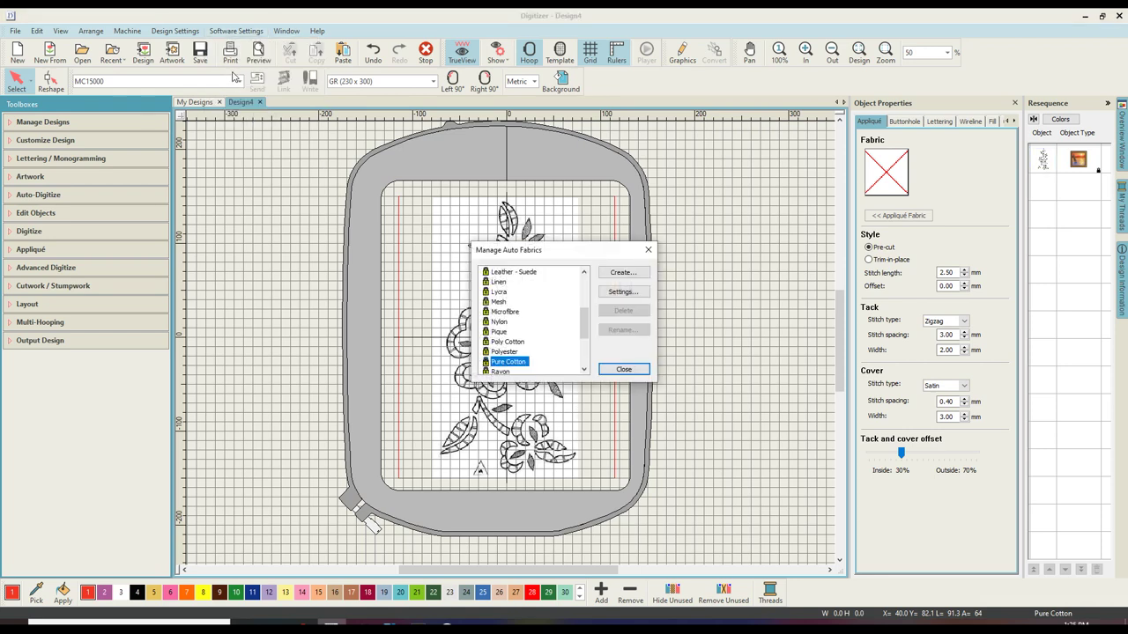
click(620, 274)
text(Cutwork)
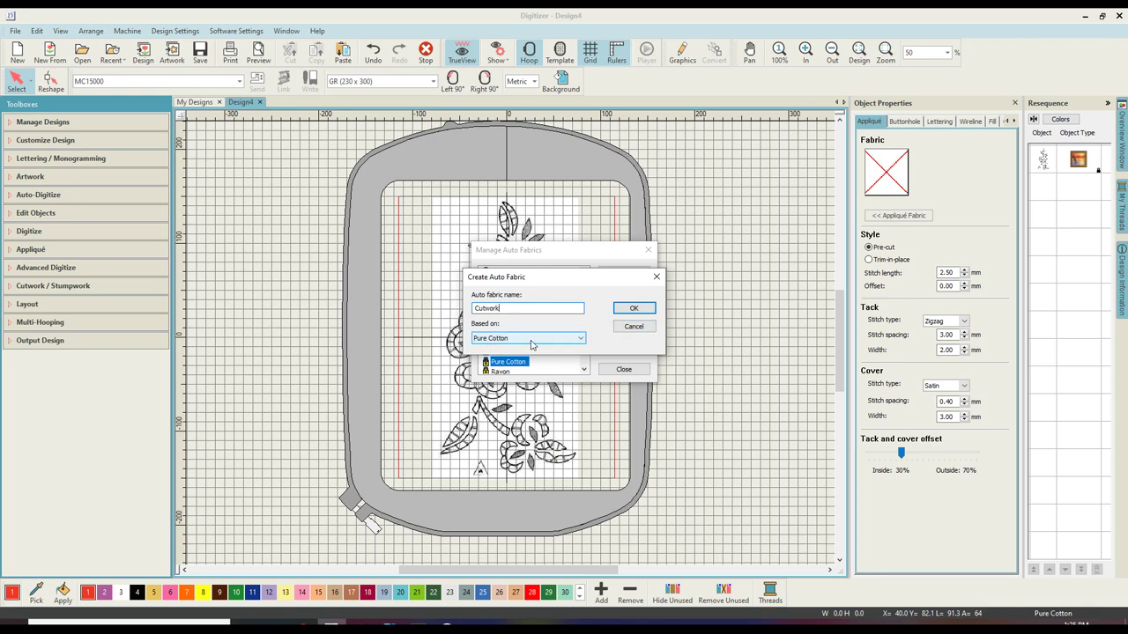
click(634, 309)
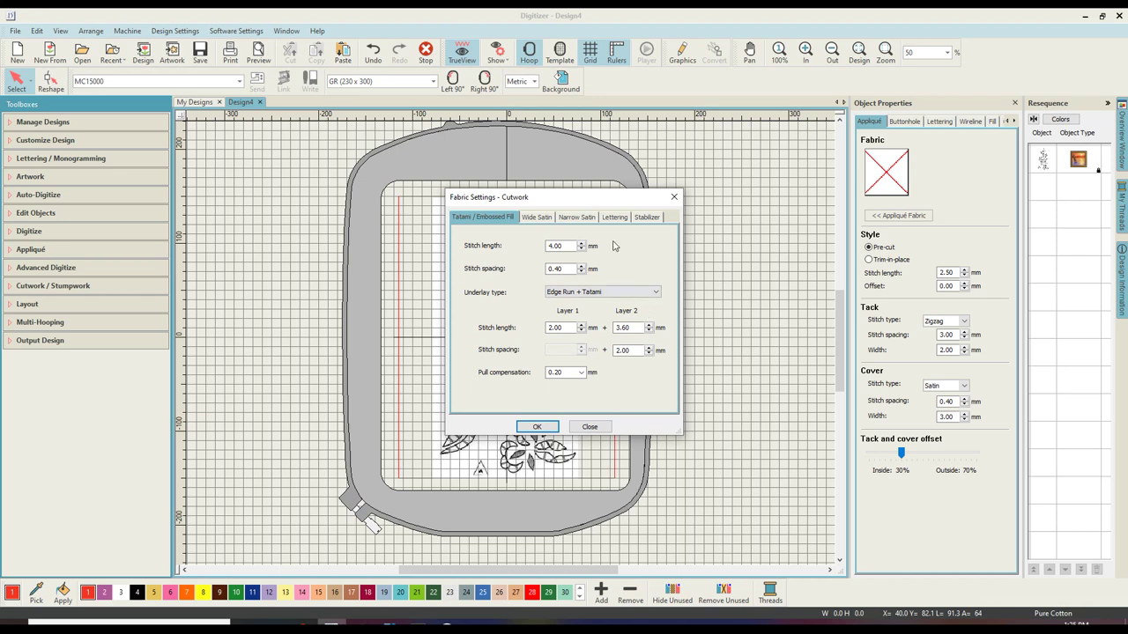
Step: Set the Cutwork fabric's narrow satin underlay to Center Run + Zigzag with a 1.5 mm layer 1 stitch length, and save it
click(567, 218)
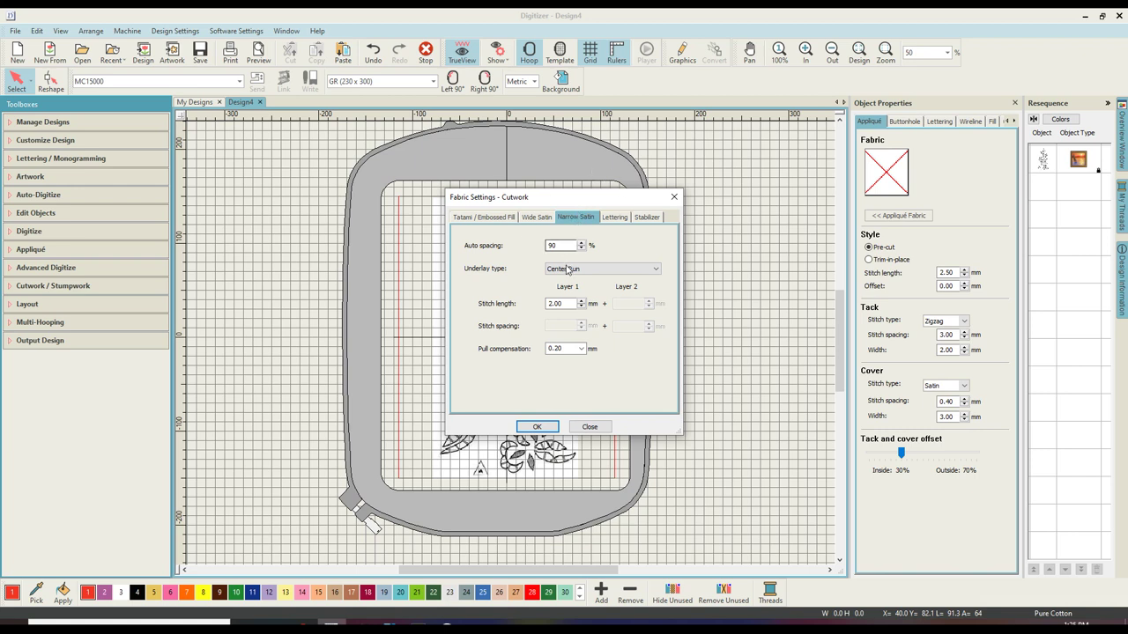
click(570, 270)
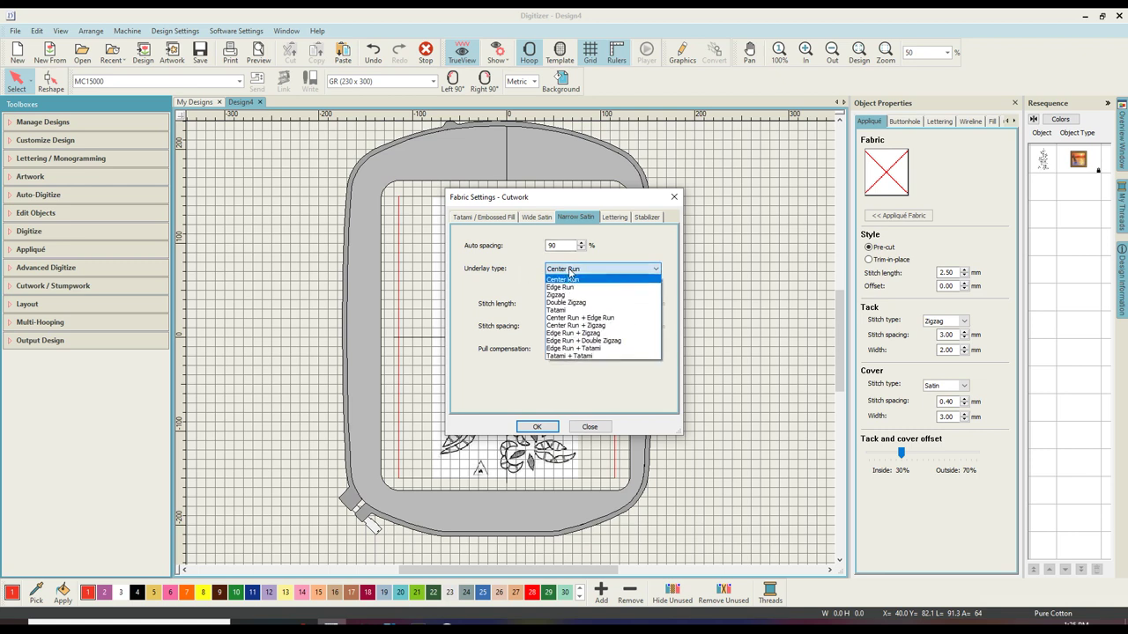
click(589, 326)
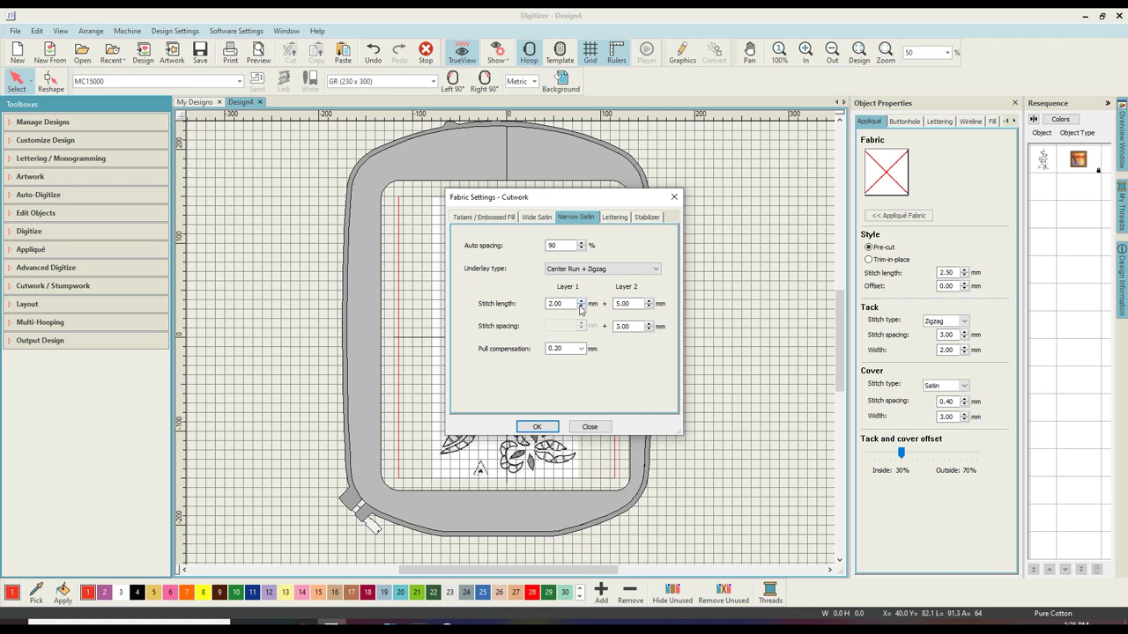
click(581, 307)
text(1.5)
key(Tab)
click(543, 428)
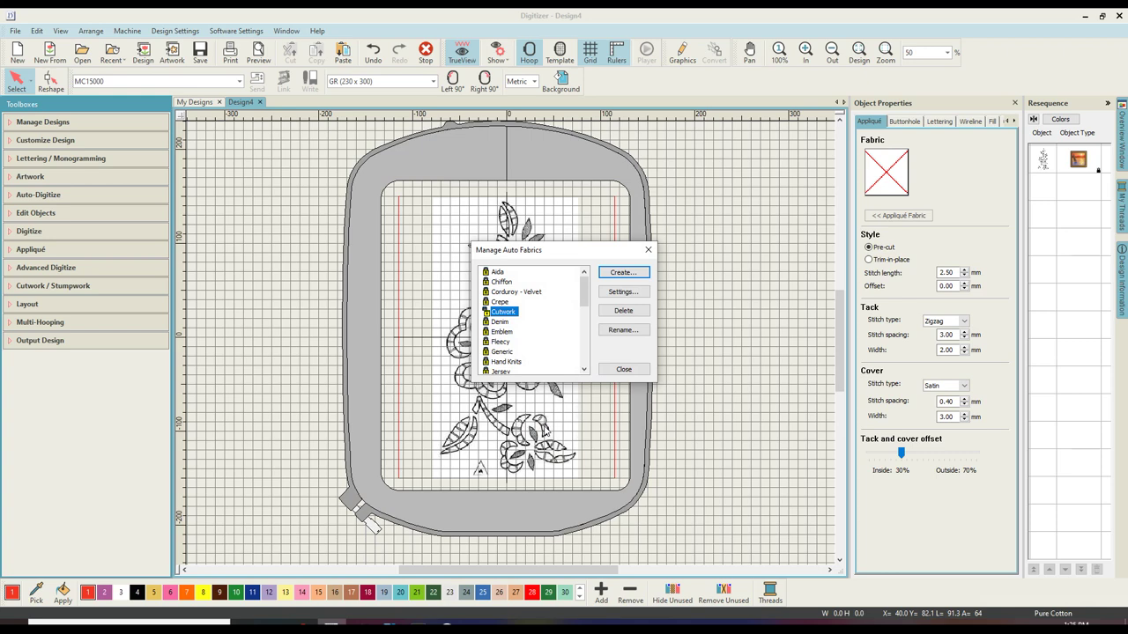
click(621, 371)
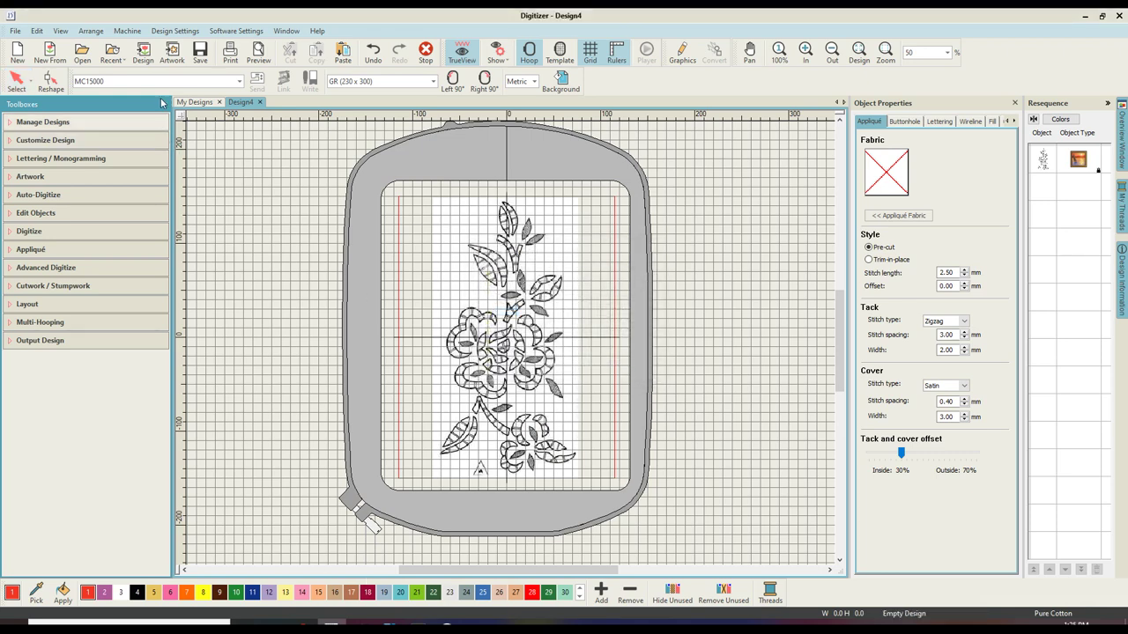
Step: Apply the Cutwork auto fabric to the current design
click(185, 30)
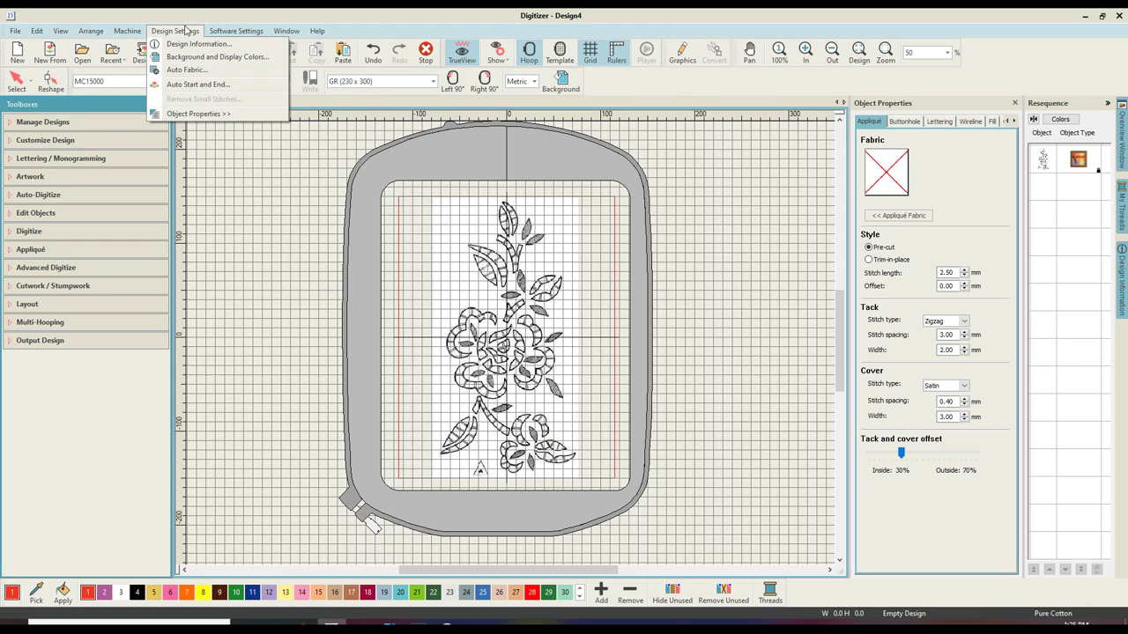
click(188, 71)
click(561, 308)
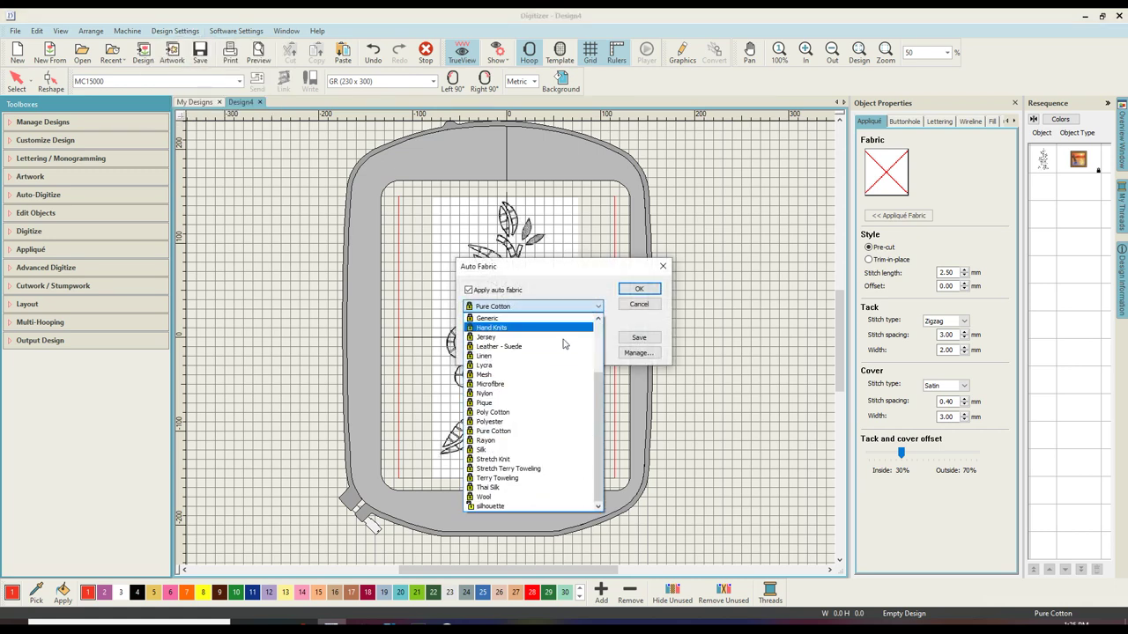
scroll(566, 388, up, 3)
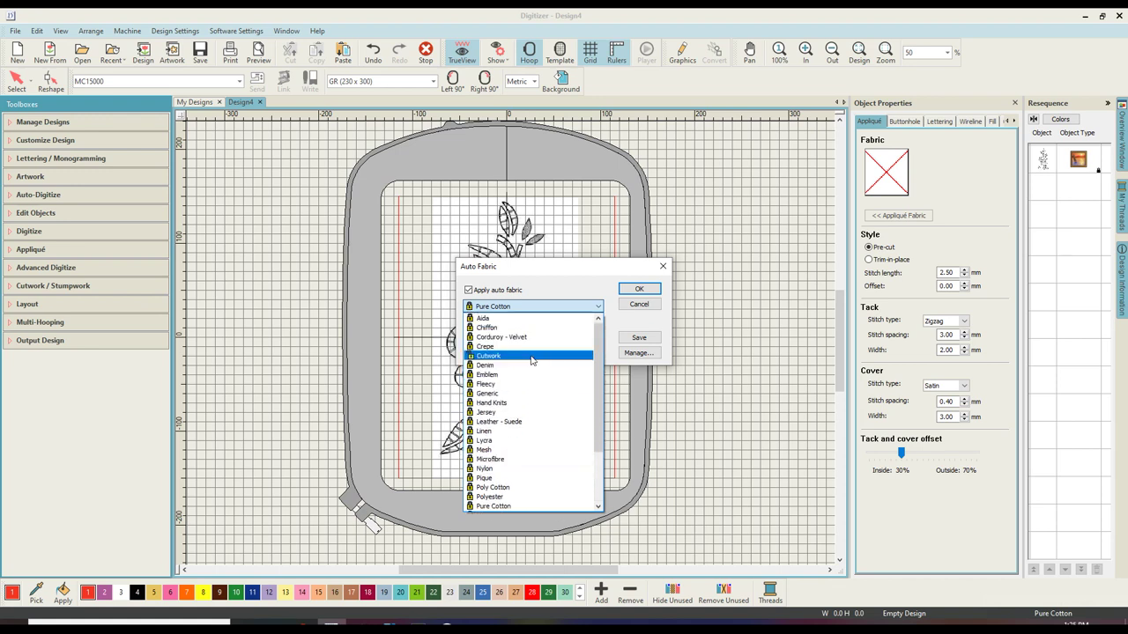
click(532, 356)
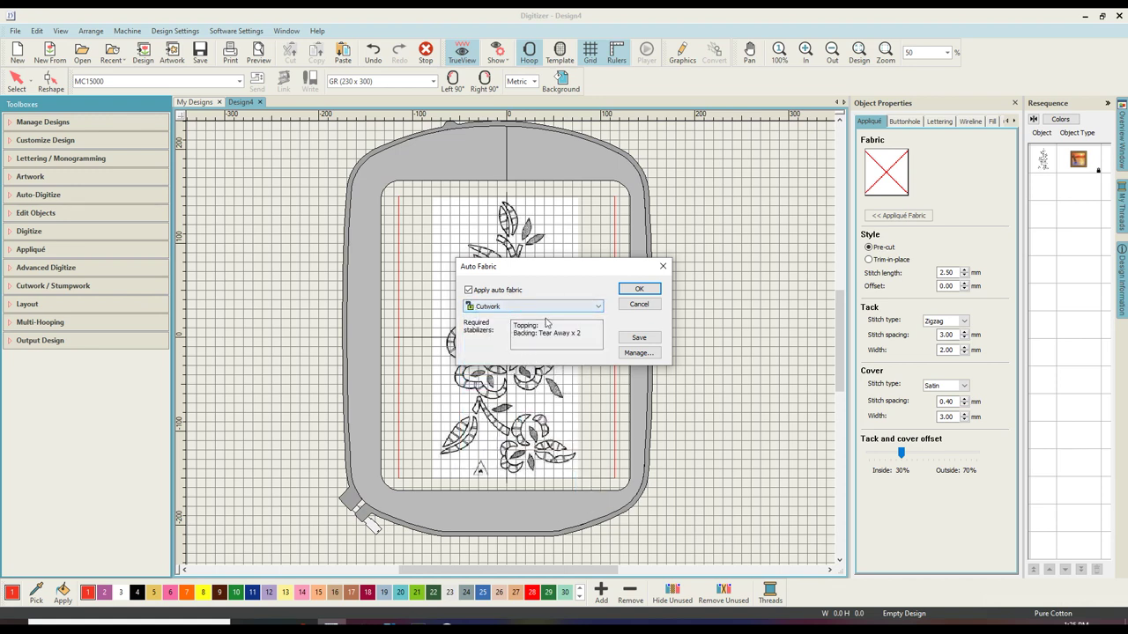
click(643, 289)
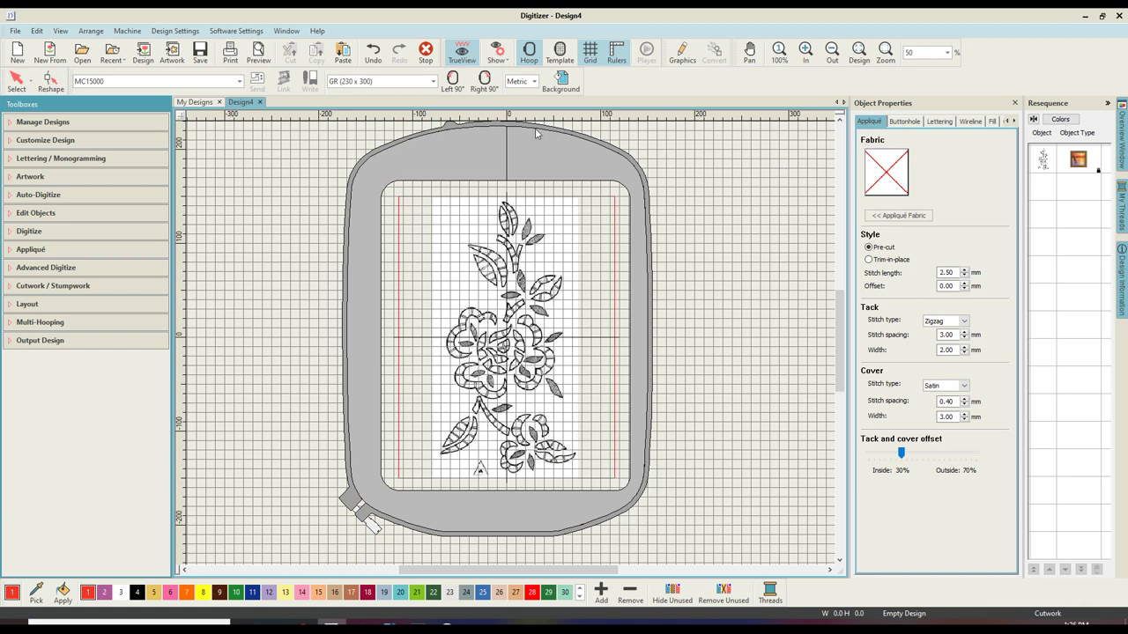
Step: Trace the right half of the topmost leaf as a single run outline with Digitize Open Shape
click(12, 234)
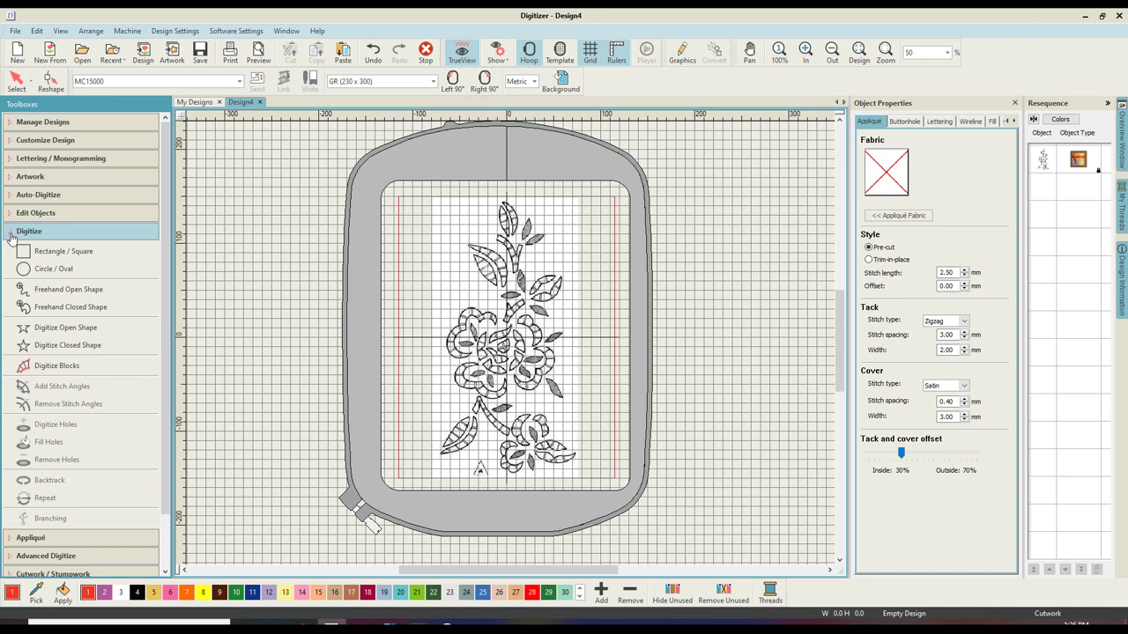
click(48, 334)
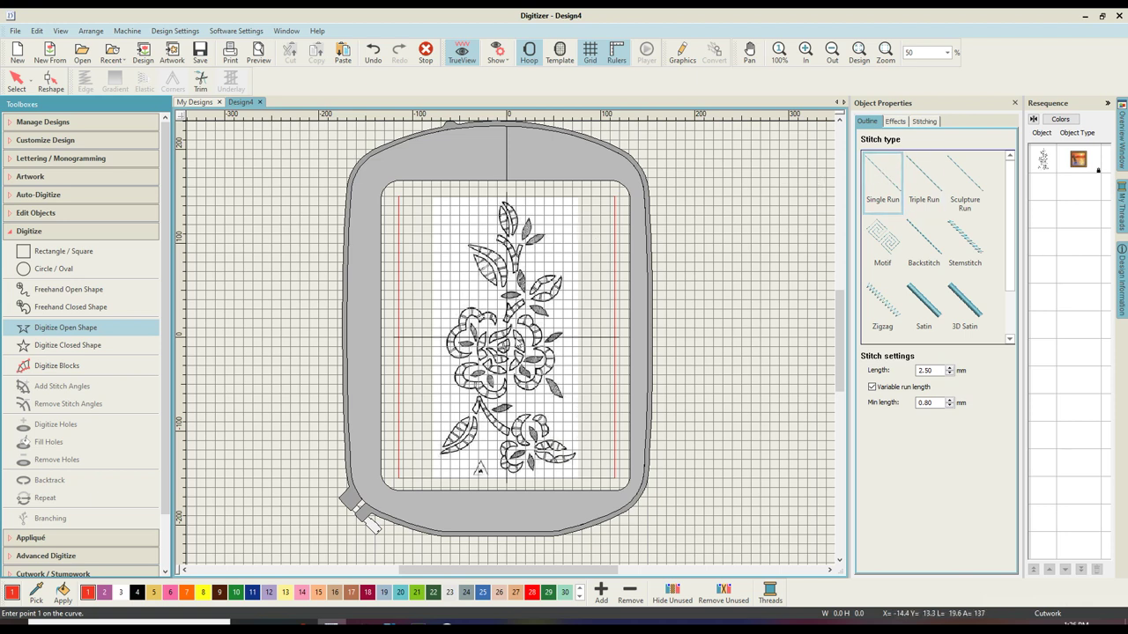
scroll(544, 343, up, 2)
scroll(380, 228, up, 6)
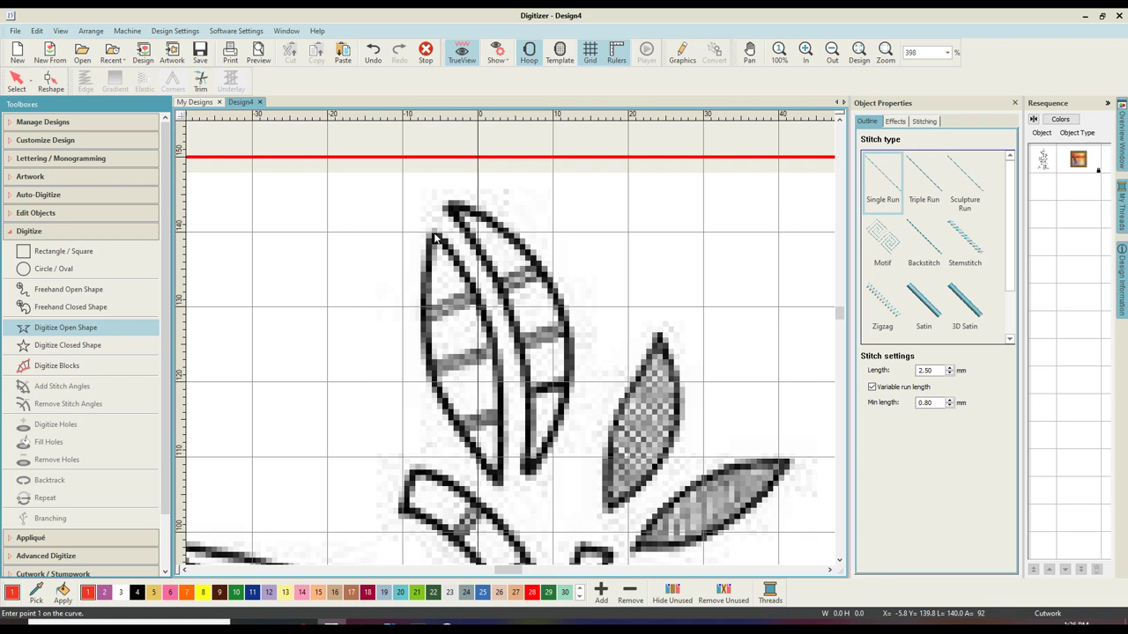
click(447, 208)
click(519, 329)
click(529, 473)
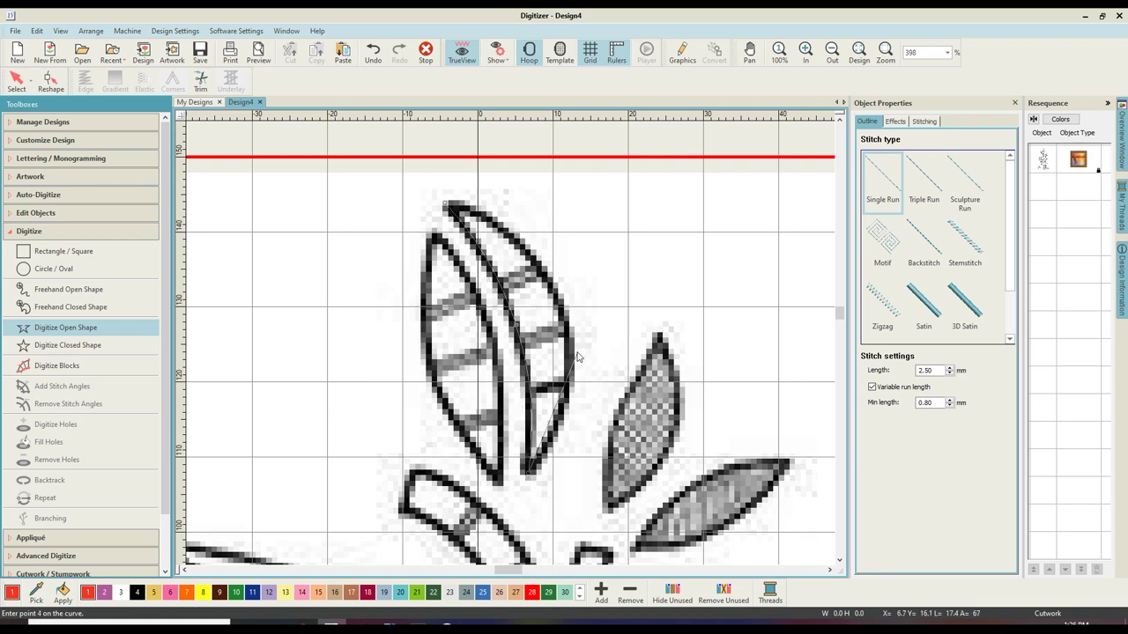
click(569, 349)
click(482, 222)
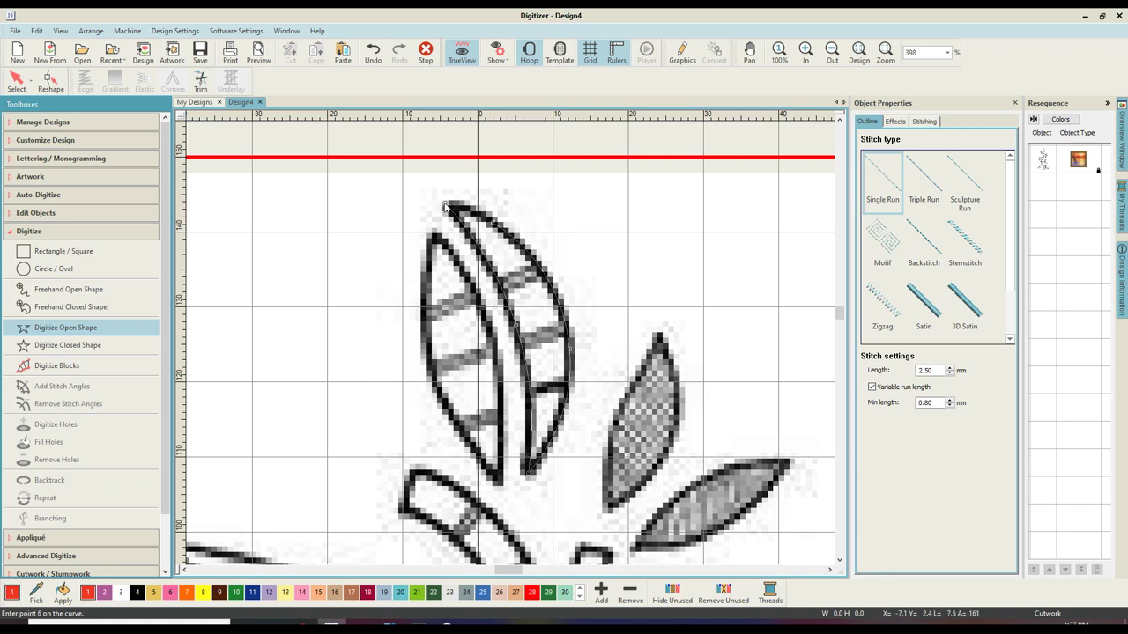
key(Return)
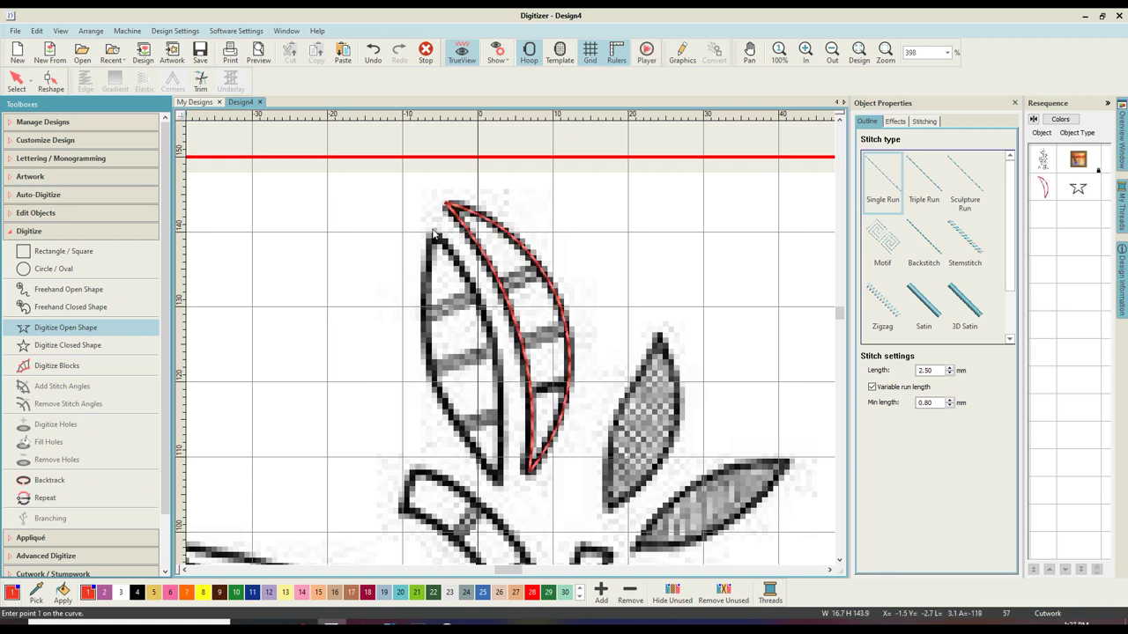
Step: Trace the left half of the topmost leaf as a single run outline
click(493, 343)
click(499, 484)
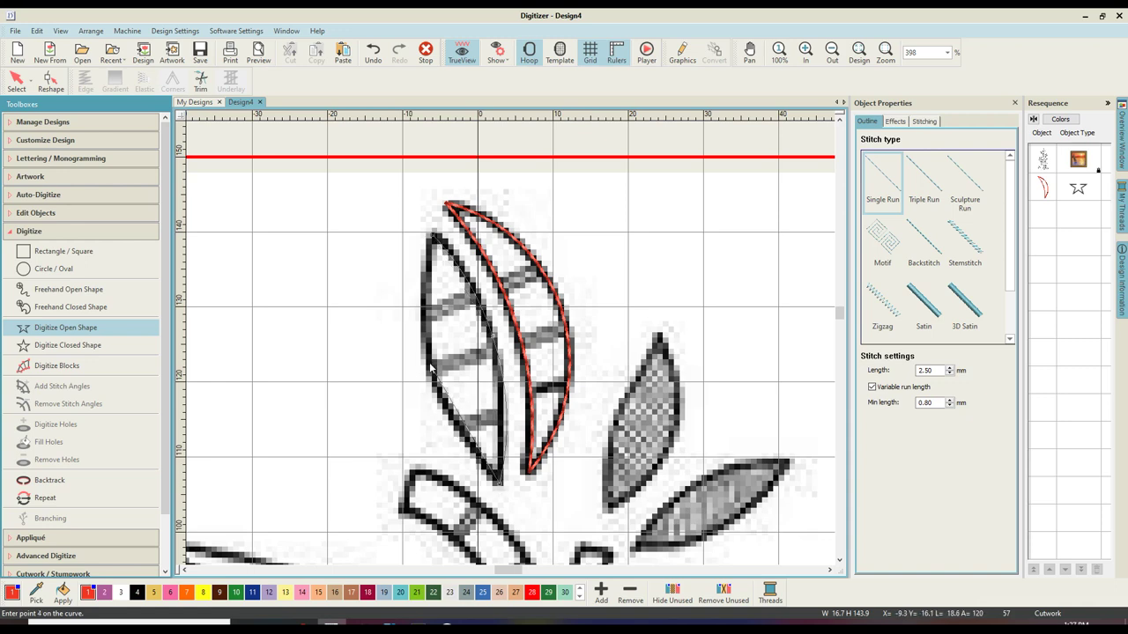
click(428, 368)
click(434, 236)
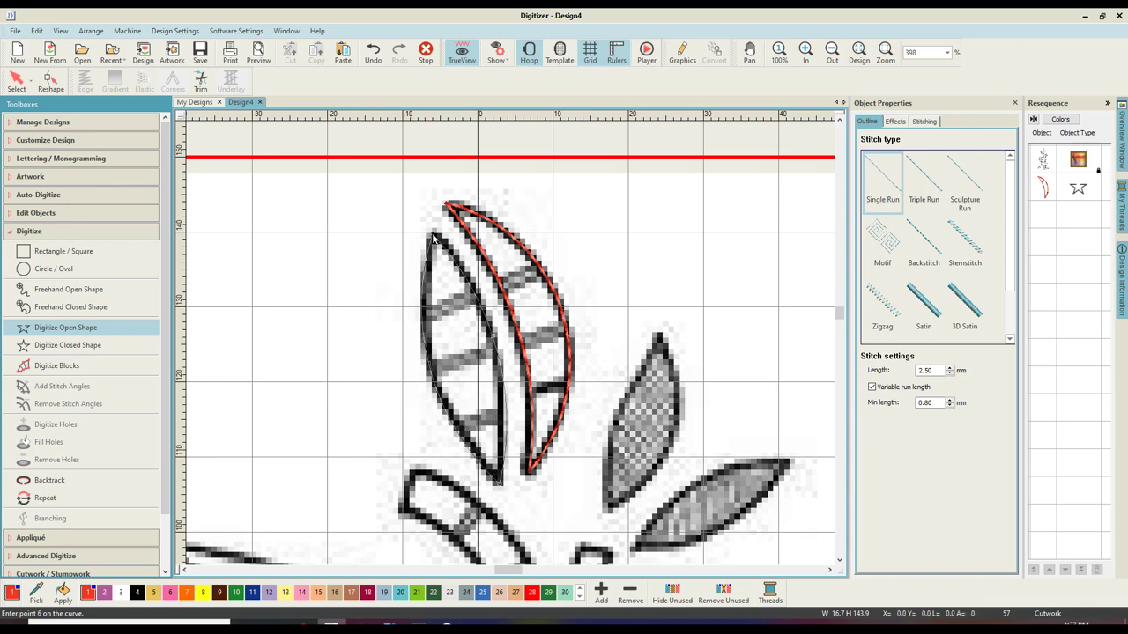
key(Return)
Step: Trace the forked stem below the topmost leaf as a single run outline ending at its starting corner
scroll(432, 211, down, 5)
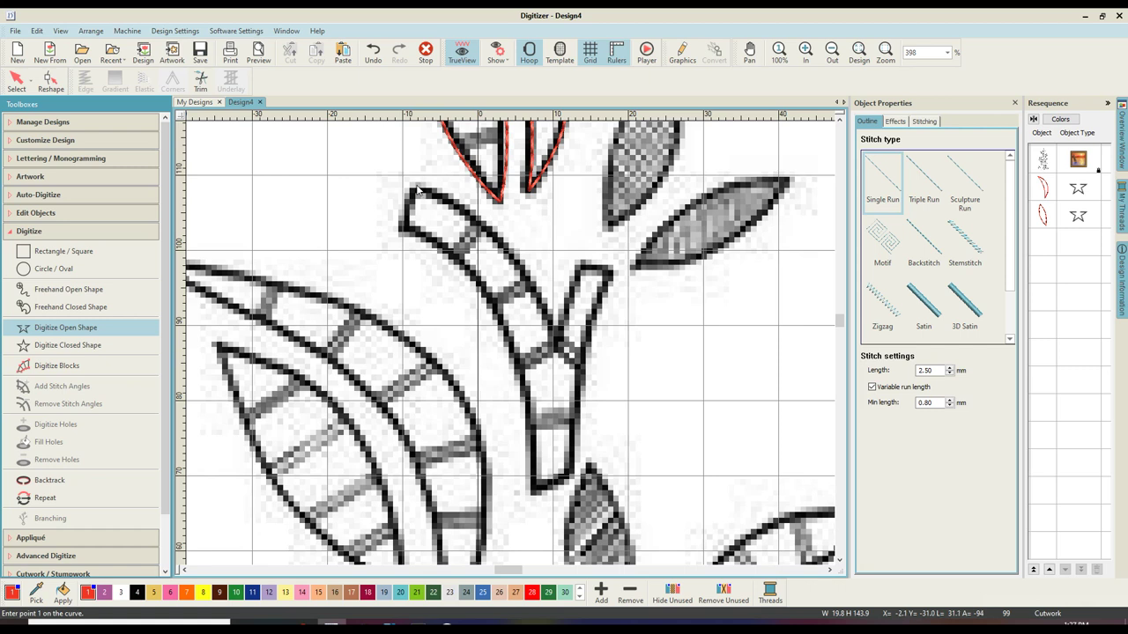
click(416, 185)
click(503, 245)
click(556, 337)
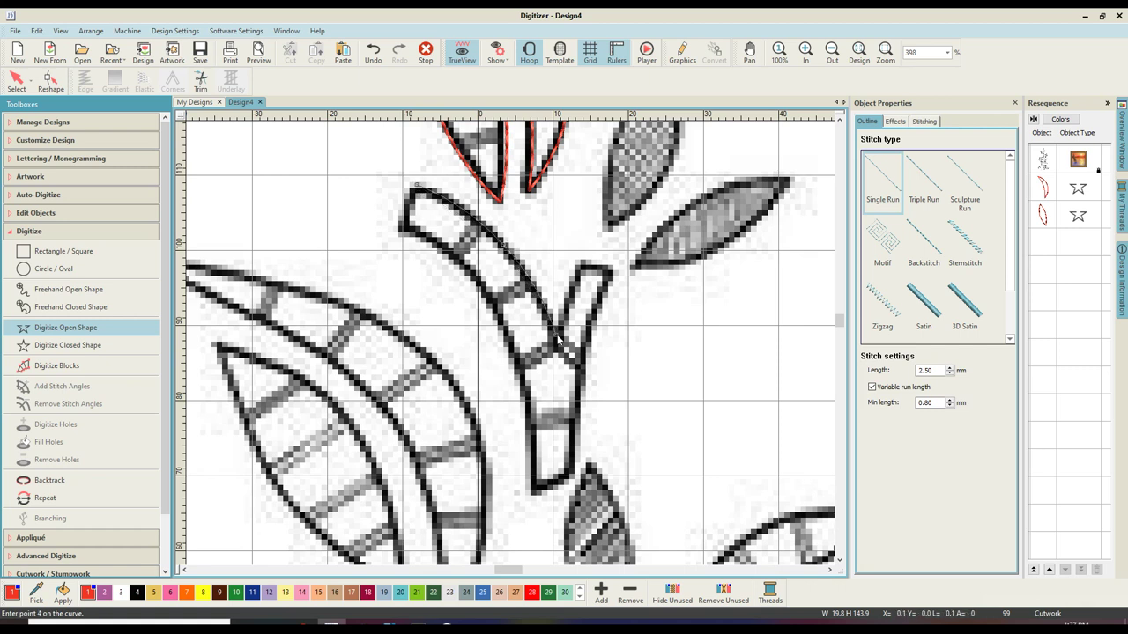
click(569, 293)
click(608, 275)
click(582, 368)
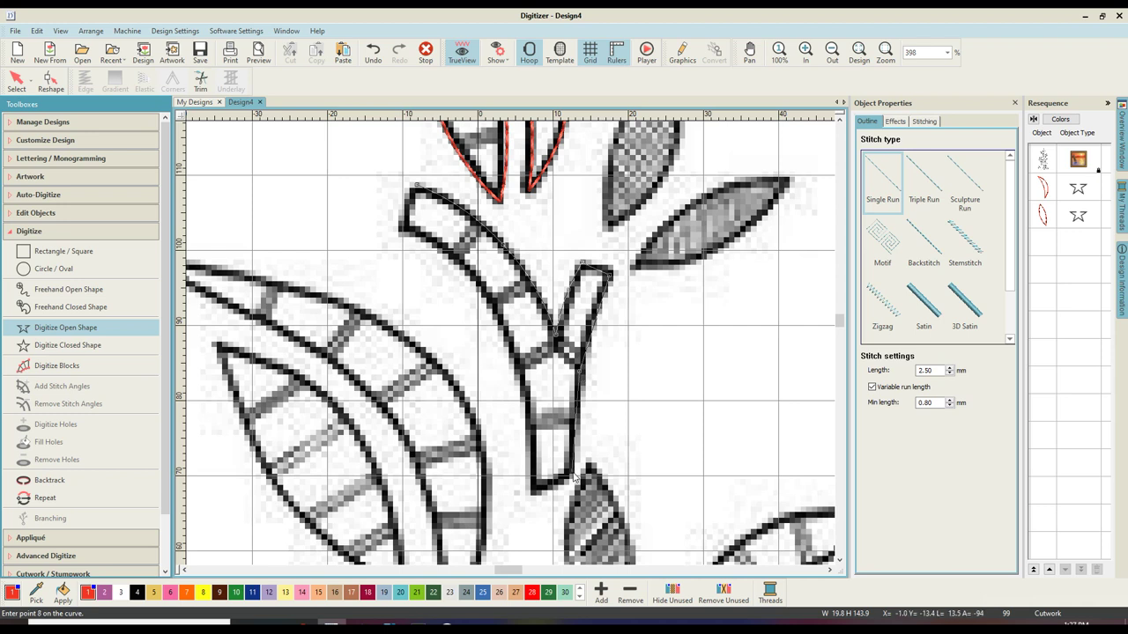
click(572, 478)
click(534, 490)
click(510, 336)
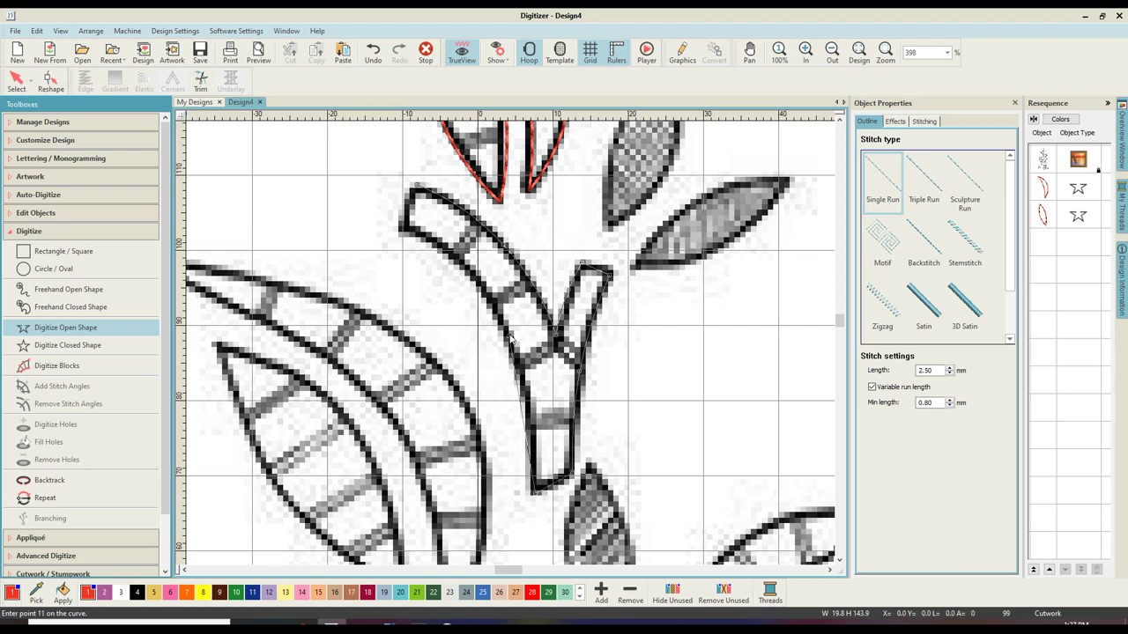
click(417, 187)
key(Return)
key(shift+z)
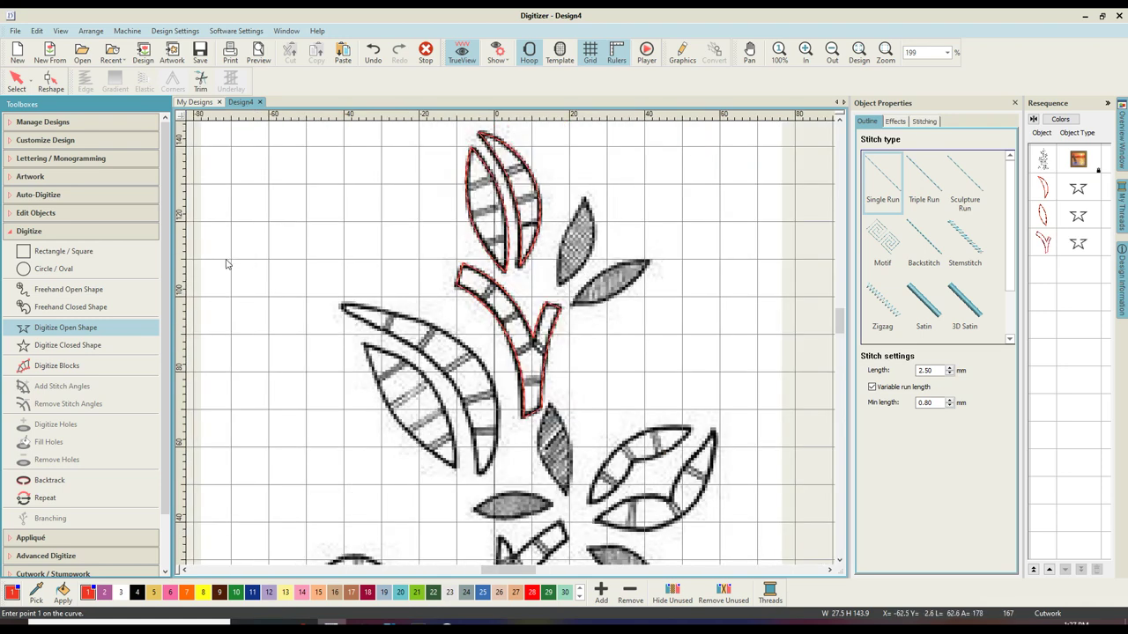
Step: Trace the upper curved half of the large leaf left of the forked stem as a single run outline
key(z)
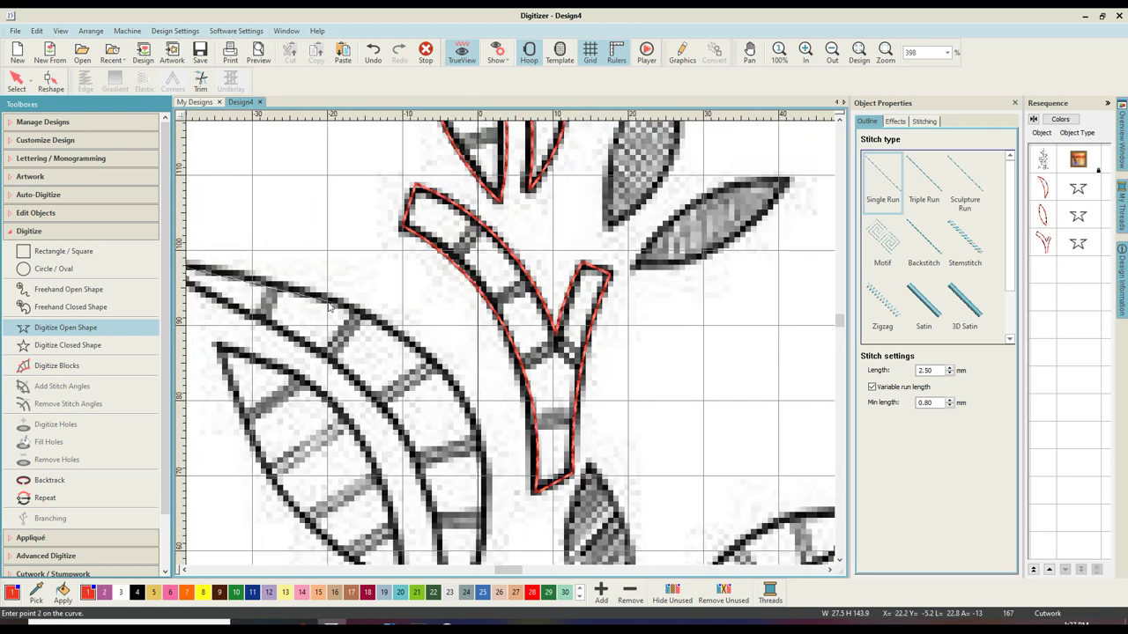
right_click(329, 296)
right_click(466, 404)
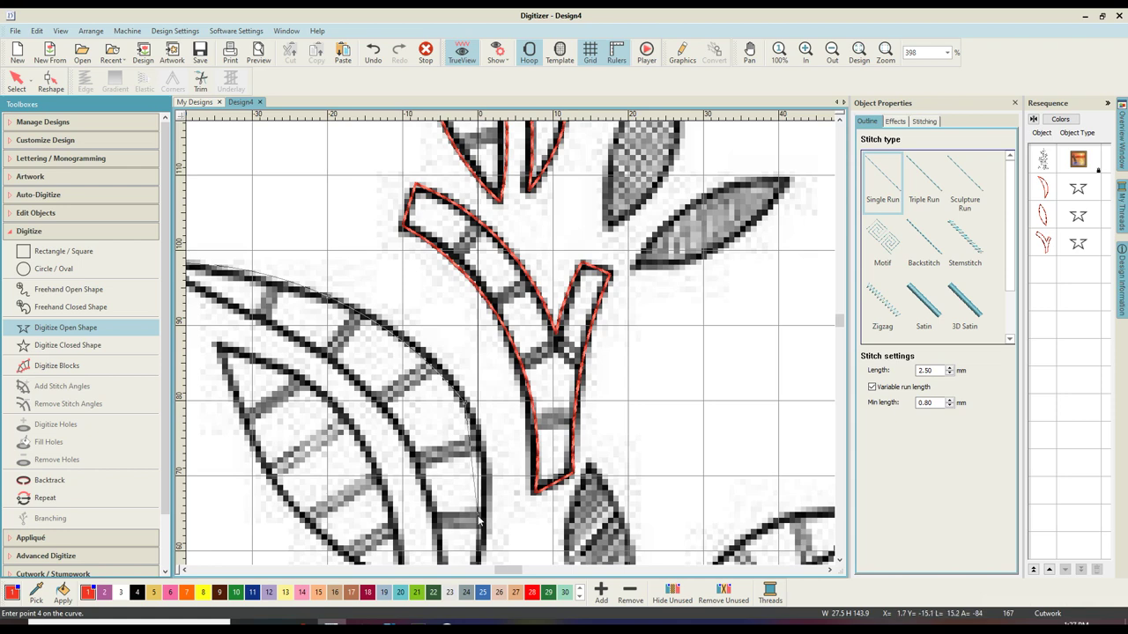
right_click(483, 523)
scroll(484, 523, down, 2)
click(450, 465)
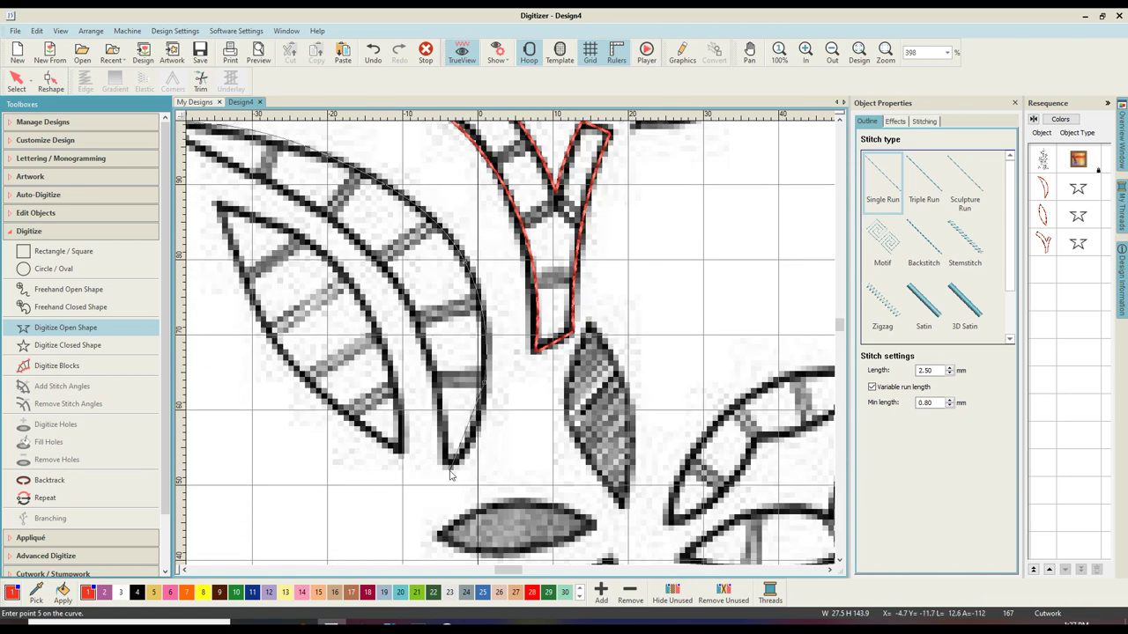
click(413, 315)
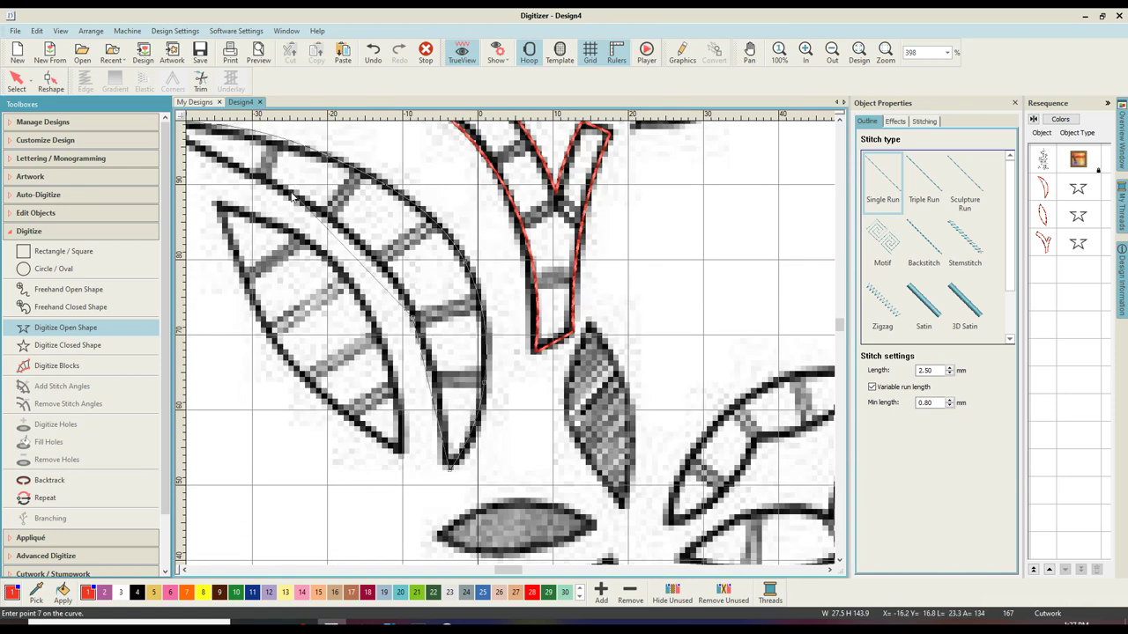
click(317, 227)
key(Return)
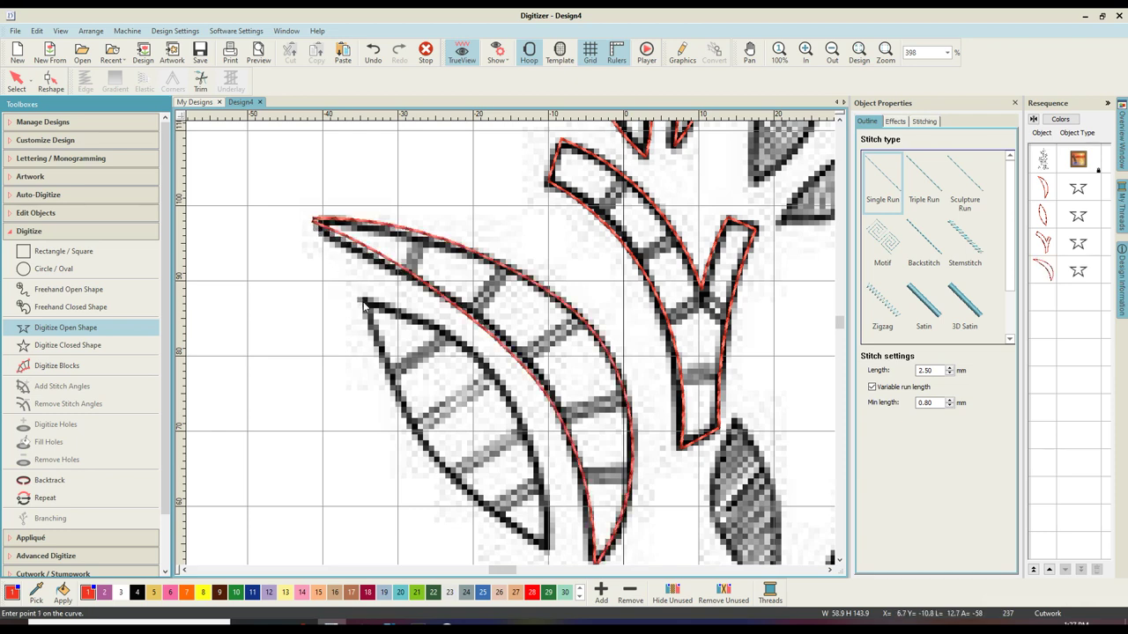
Step: Trace the lower half of the large left leaf as a single run outline
click(363, 304)
click(527, 452)
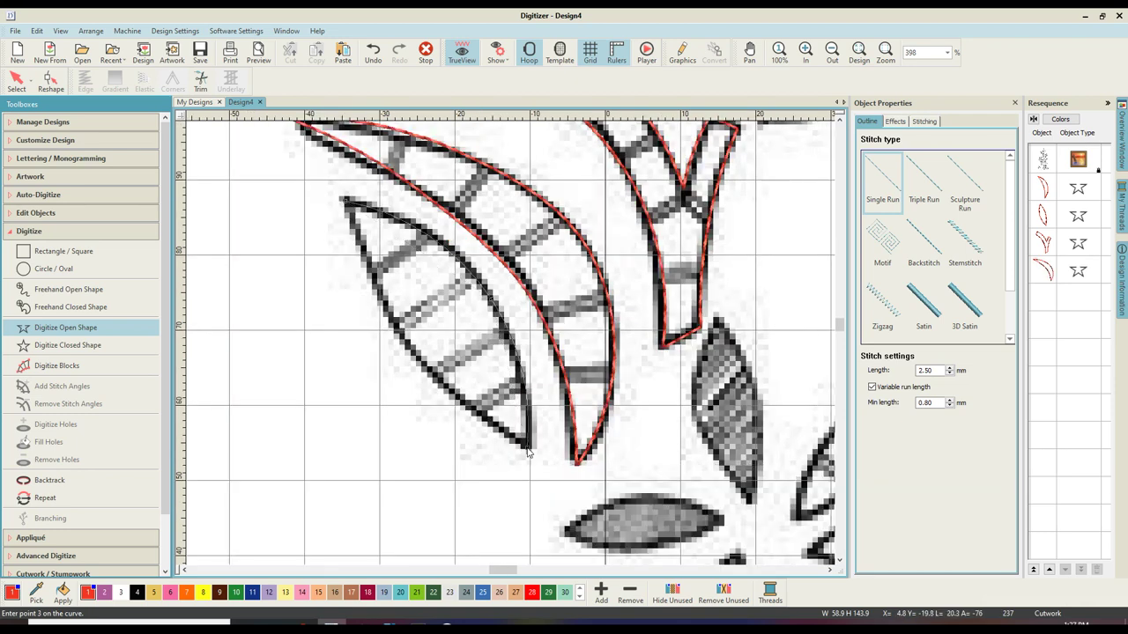
click(528, 447)
right_click(400, 338)
key(Return)
Step: Trace the upper half of the cutwork leaf on the right side of the design as a single run outline
scroll(466, 290, down, 5)
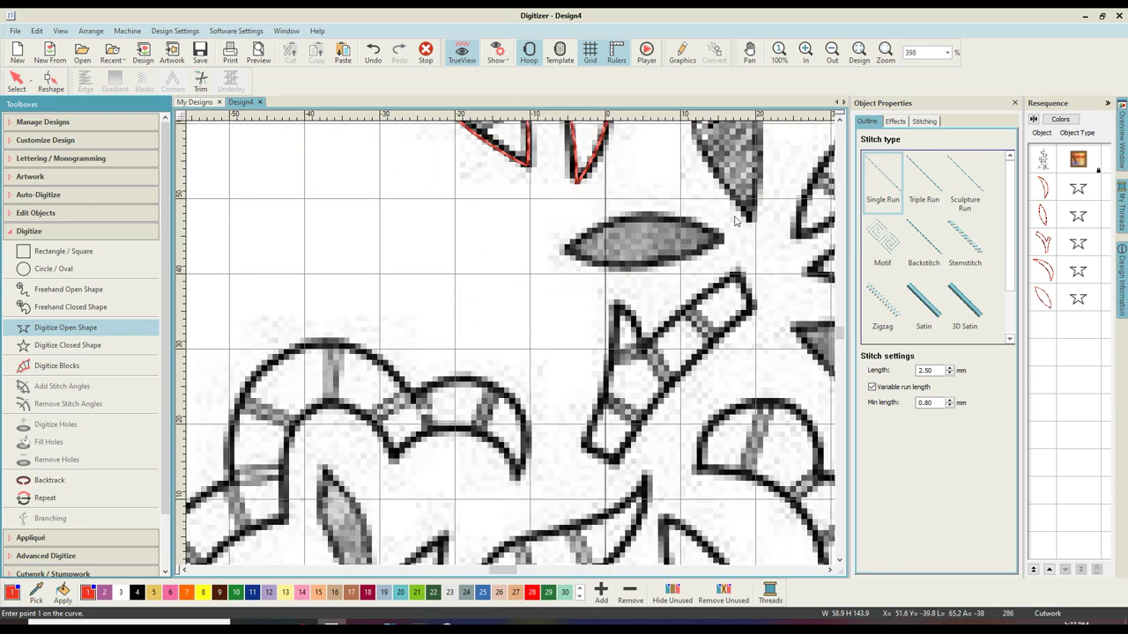
key(1)
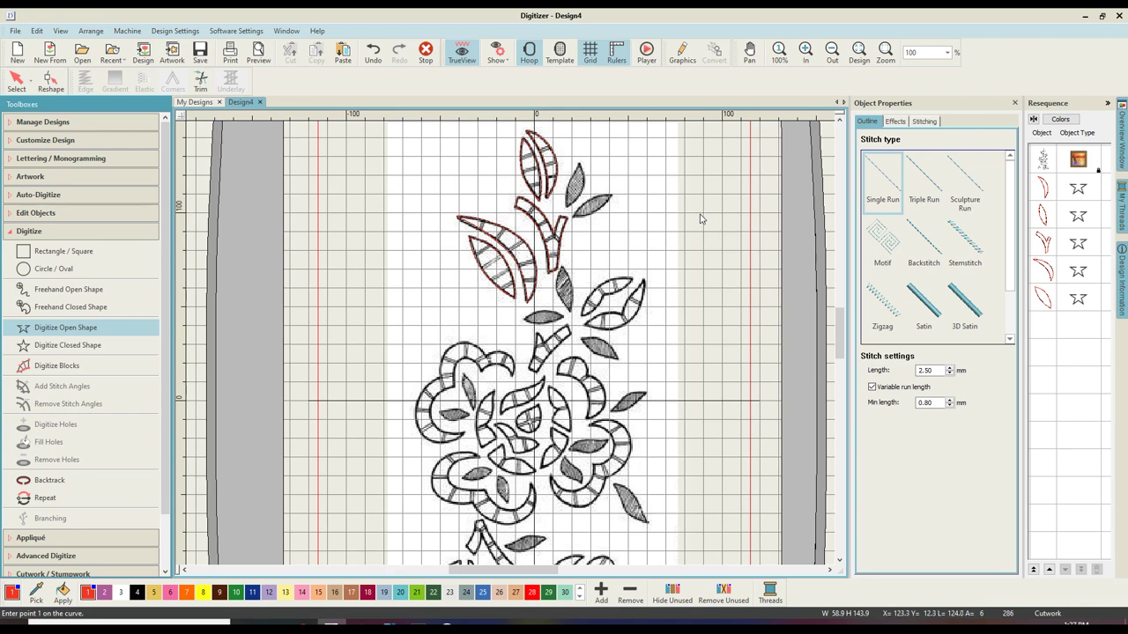
key(z)
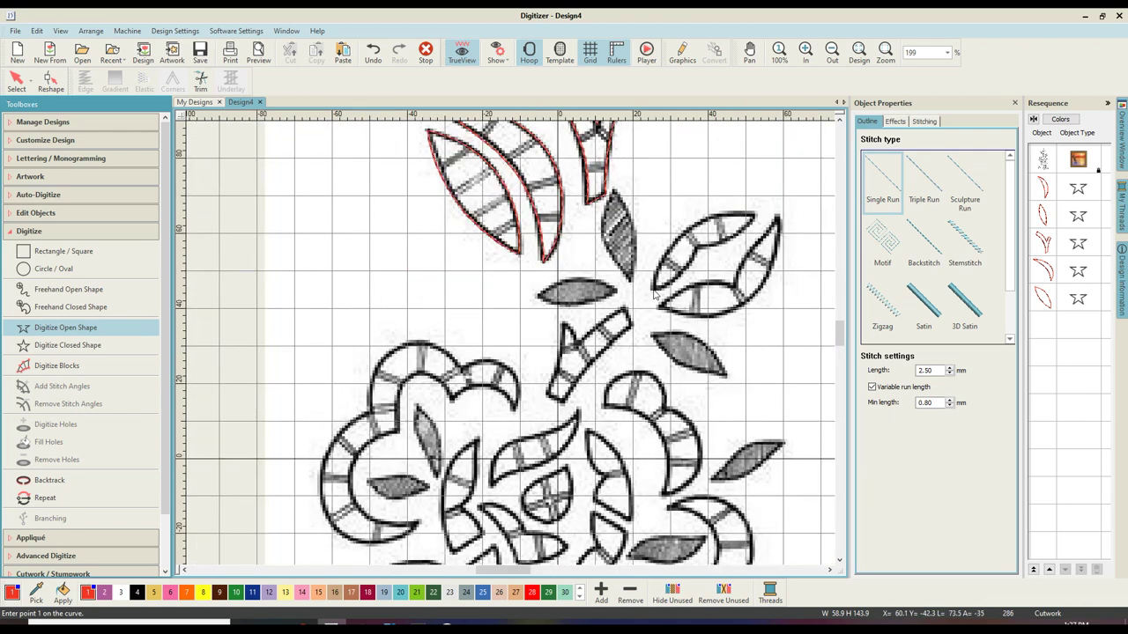
key(z)
click(202, 328)
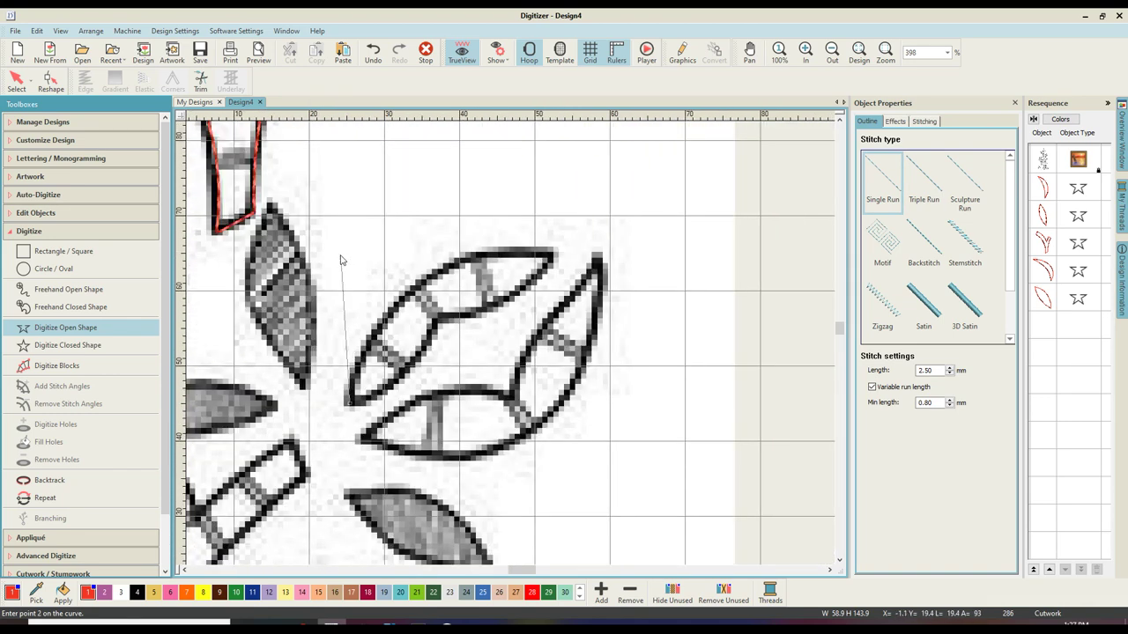
click(408, 295)
click(506, 254)
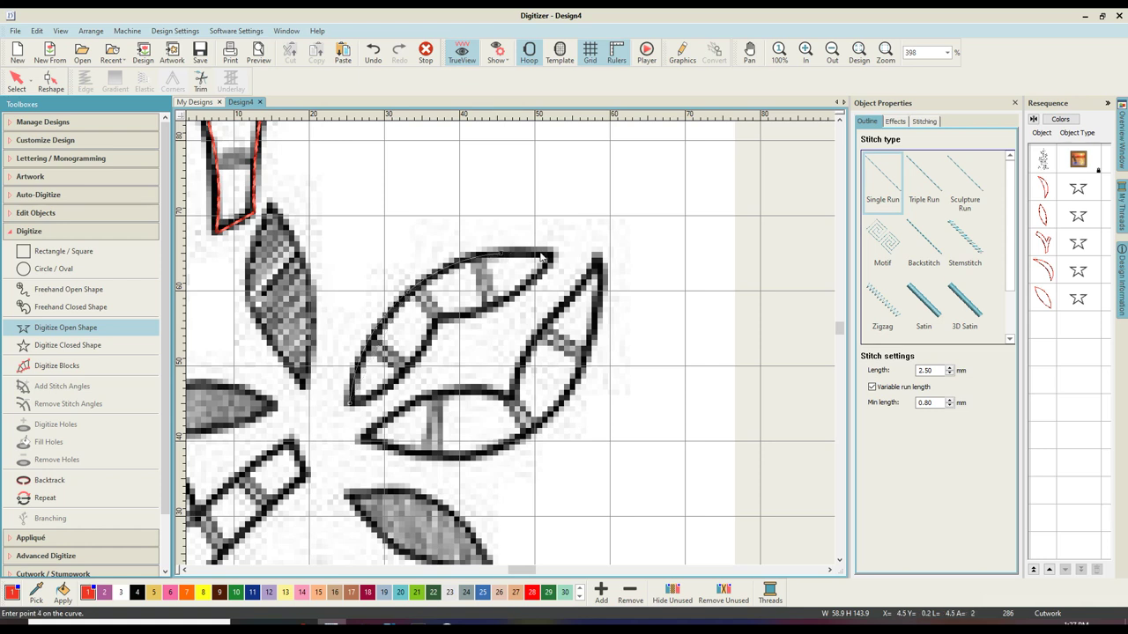
click(552, 254)
click(490, 309)
click(439, 314)
click(432, 335)
click(352, 403)
key(Return)
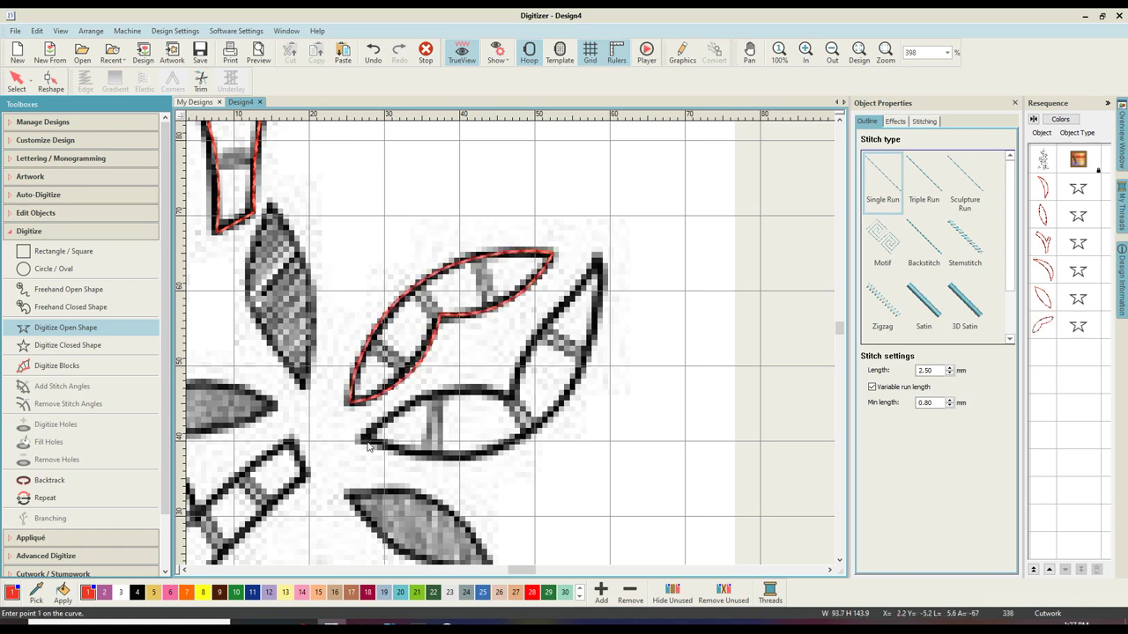
Step: Trace the lower half of the right cutwork leaf as a single run outline, ending at its starting tip
click(366, 442)
click(441, 398)
click(516, 393)
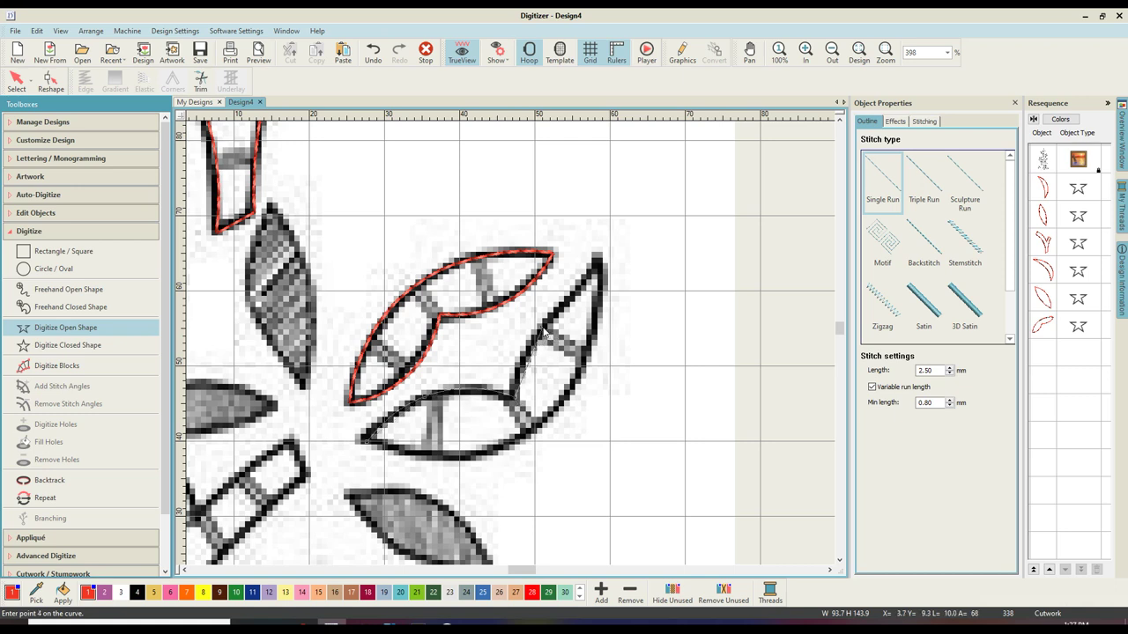
click(544, 333)
click(573, 295)
click(597, 258)
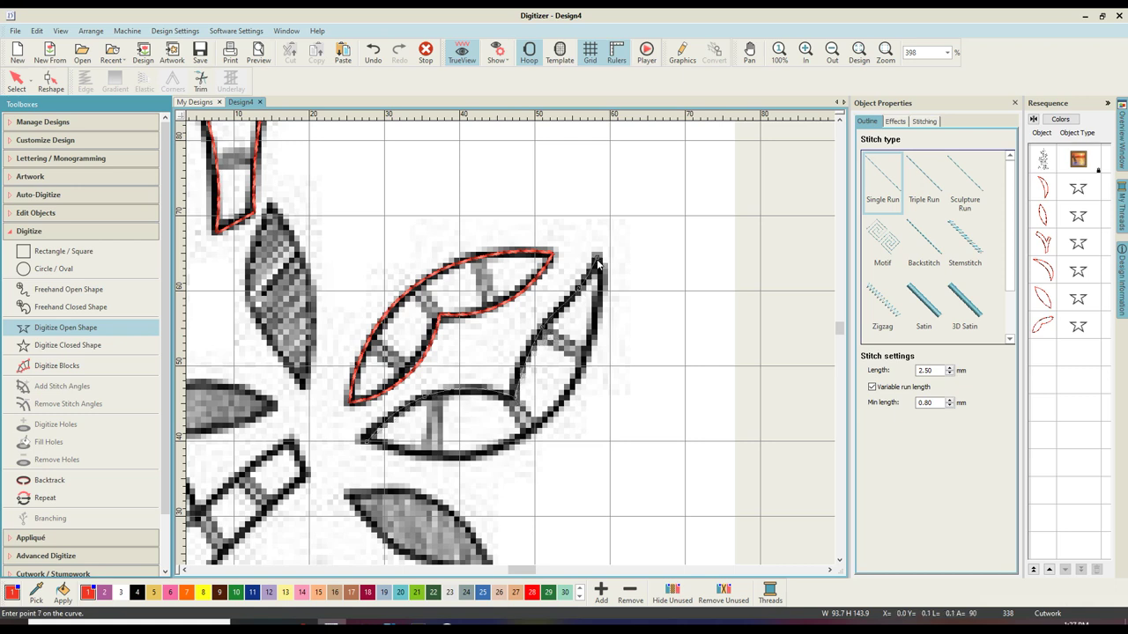
click(570, 387)
click(520, 436)
click(368, 443)
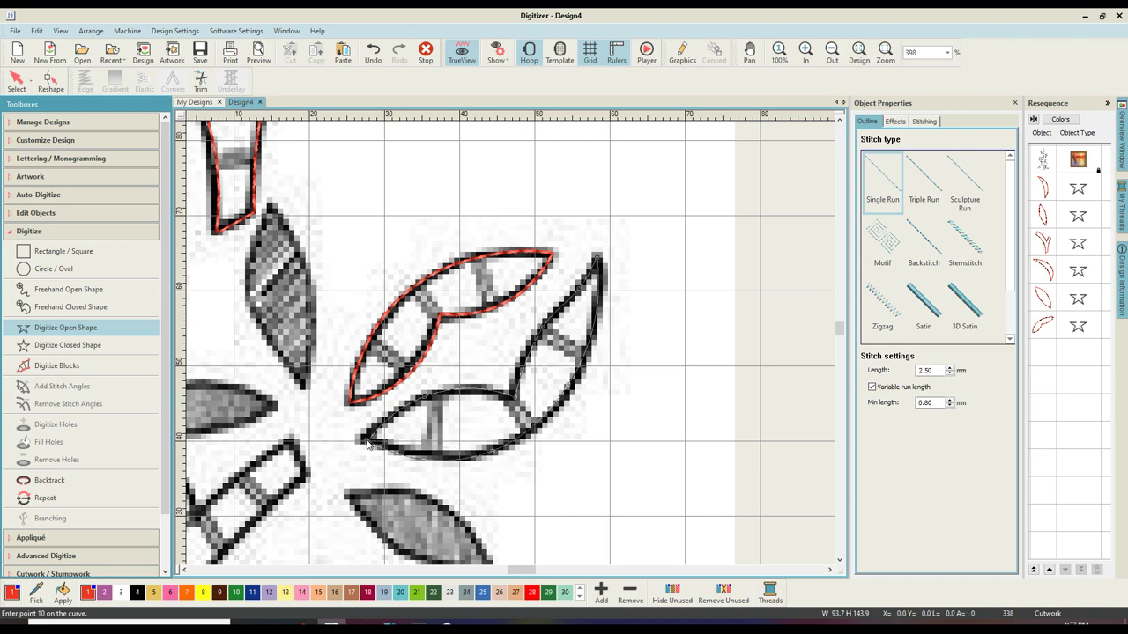
key(Return)
Step: Trace the short forked stem just above the flower as a single run outline closing at its starting corner
click(291, 442)
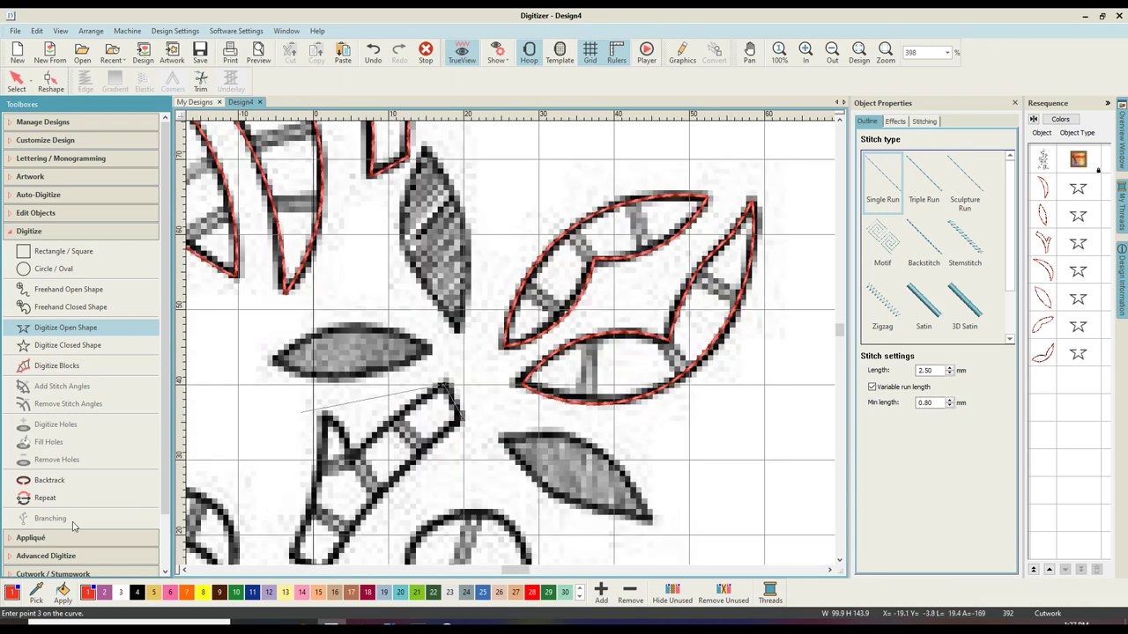
click(380, 431)
click(352, 454)
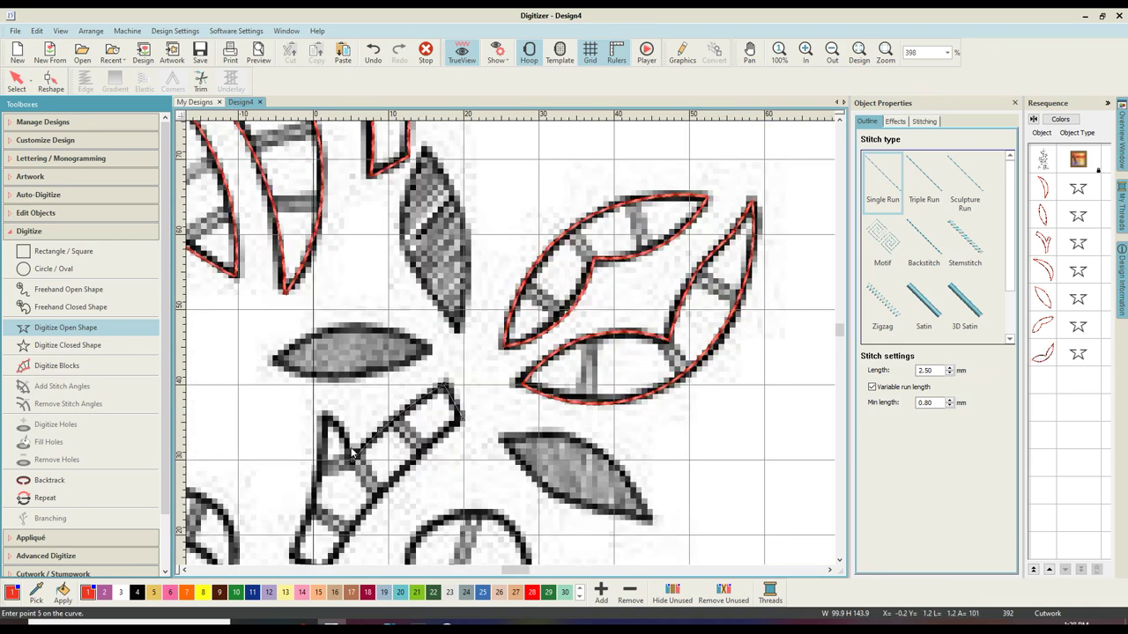
click(320, 413)
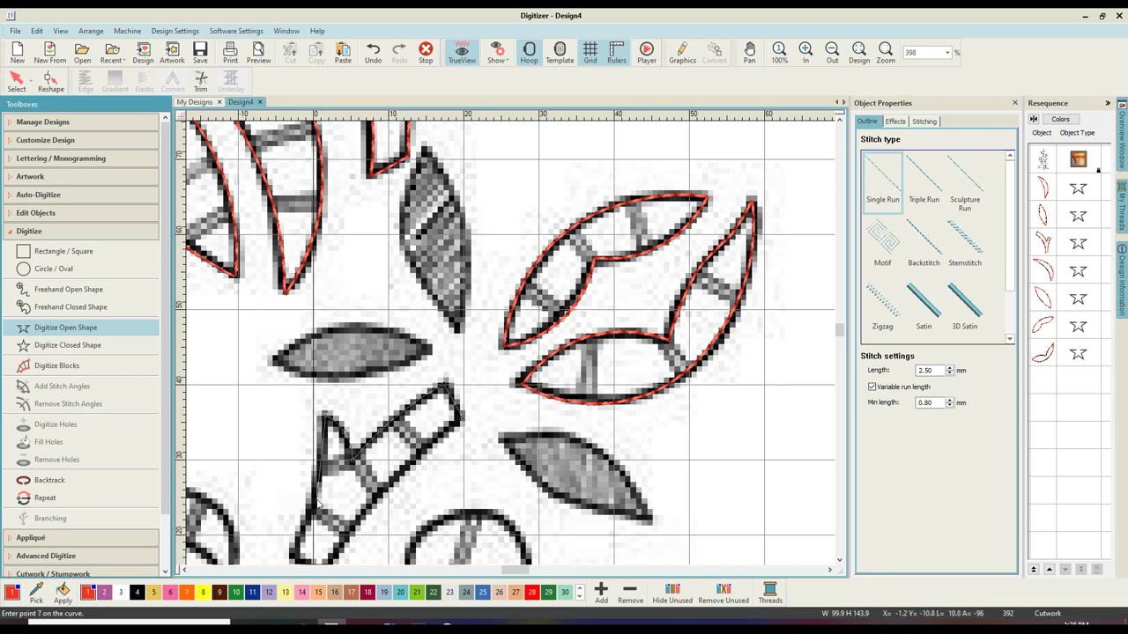
click(293, 557)
click(397, 454)
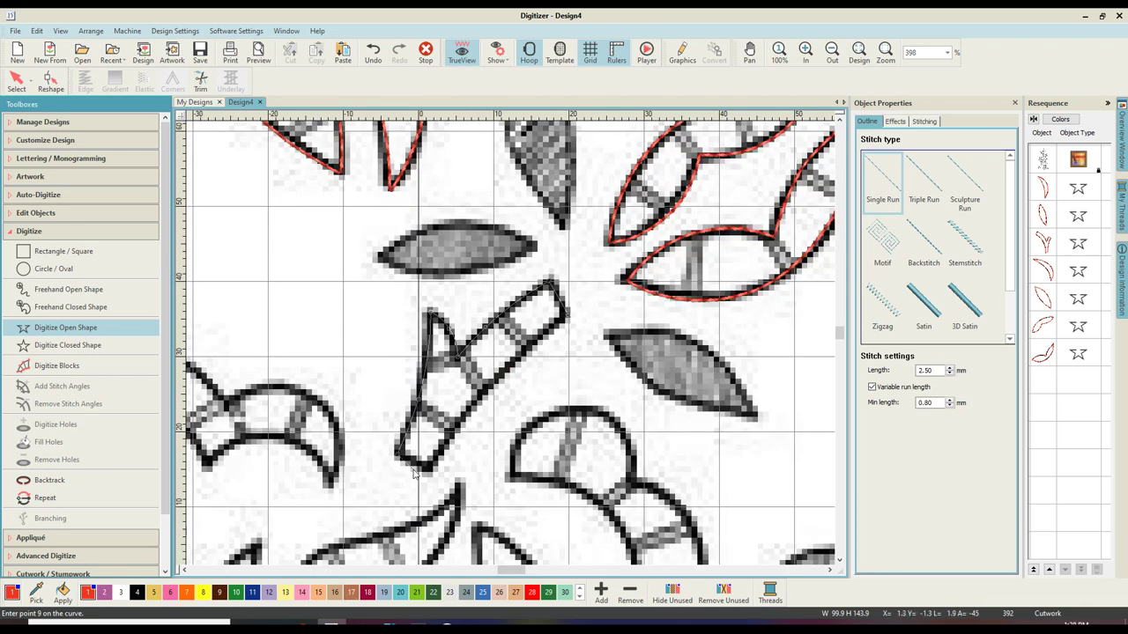
click(426, 469)
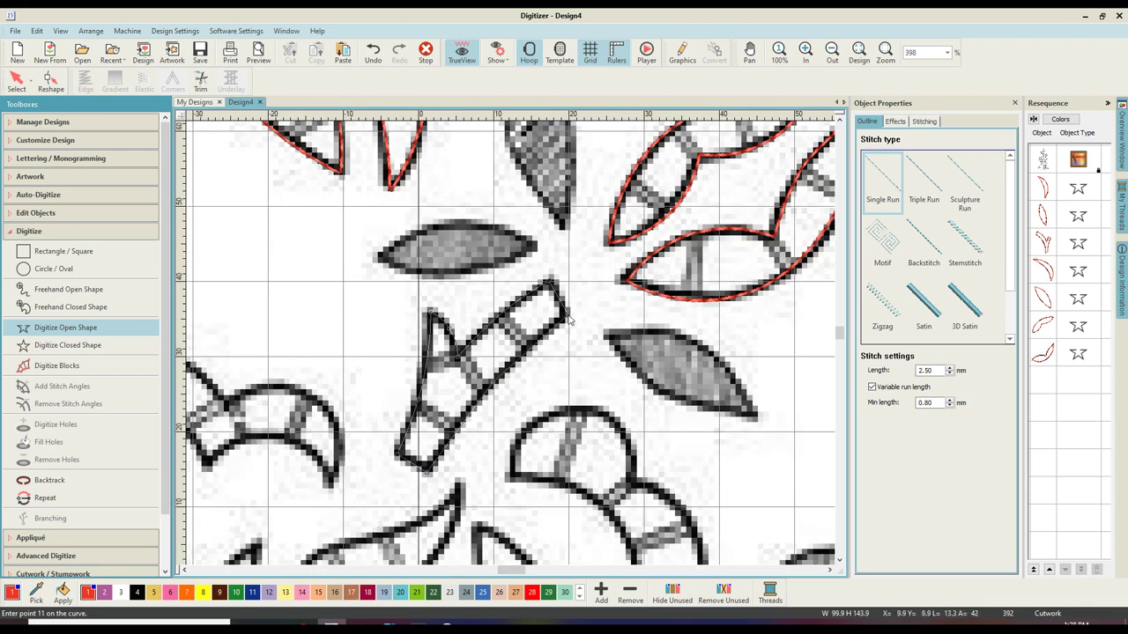
key(Return)
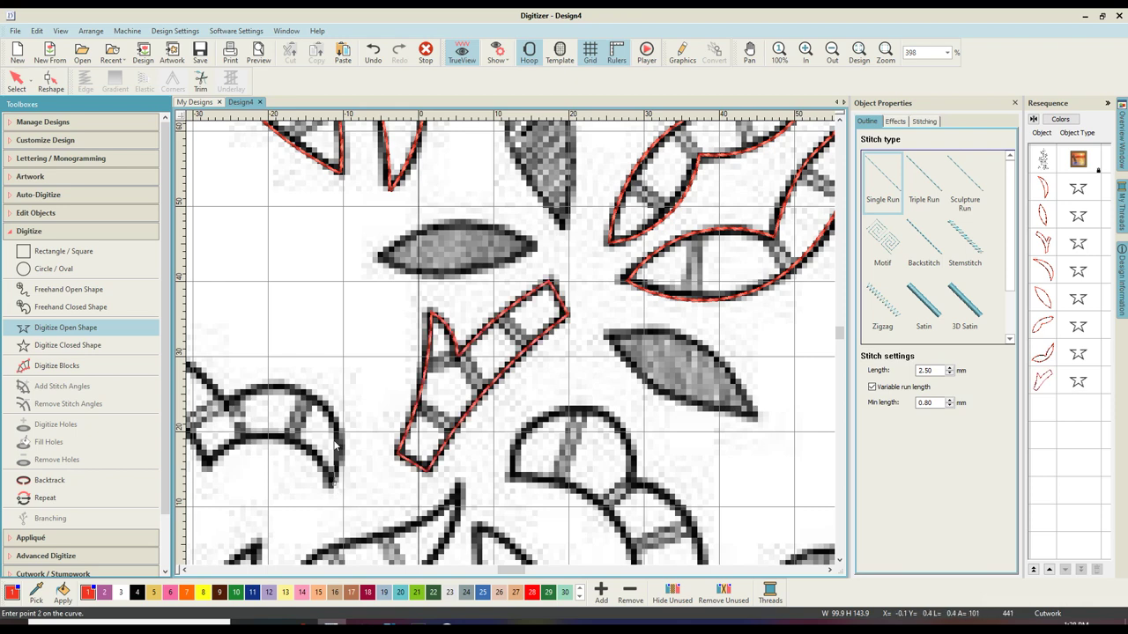
Step: Digitize the outer edge of the flower's upper-left scalloped petal border, from its inner tip around to the lower tip
right_click(326, 412)
right_click(273, 385)
click(226, 407)
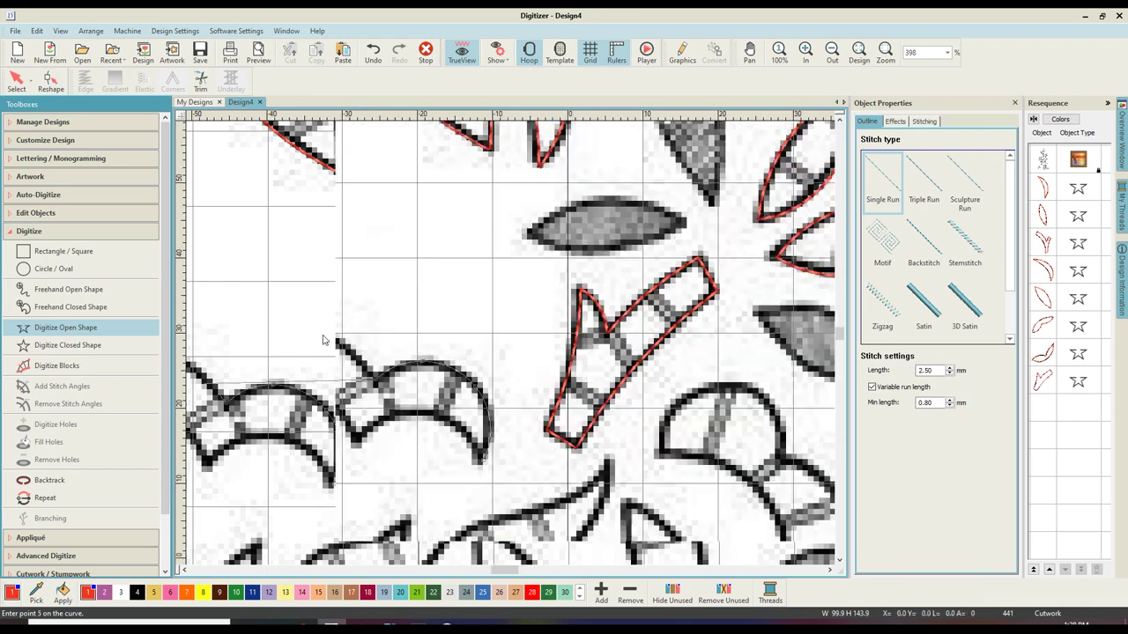
click(310, 322)
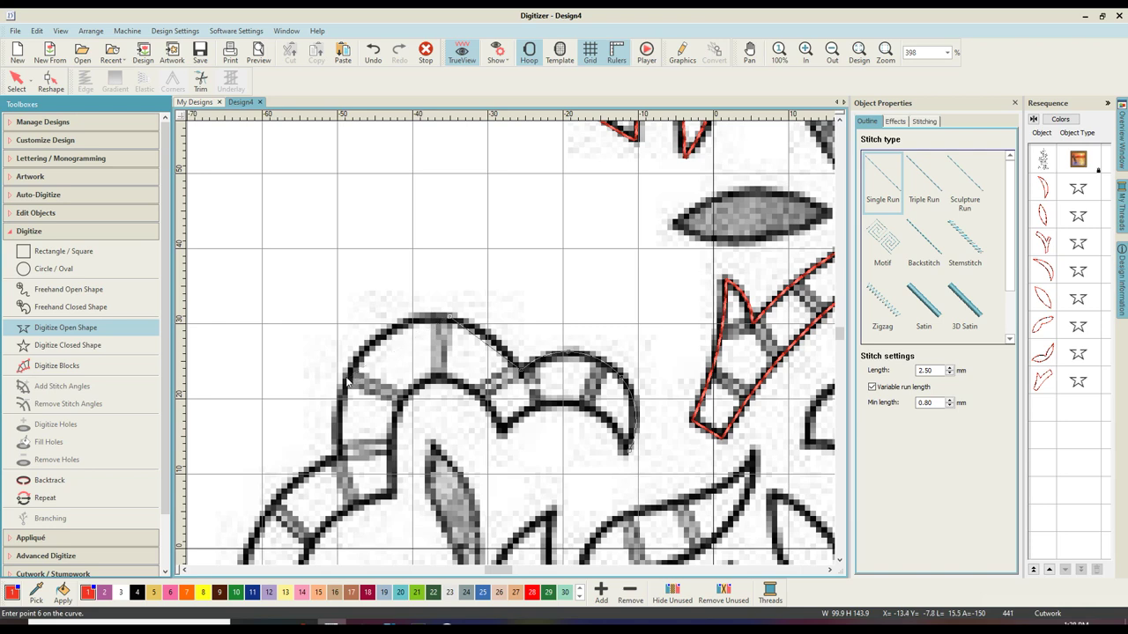
click(342, 379)
click(340, 457)
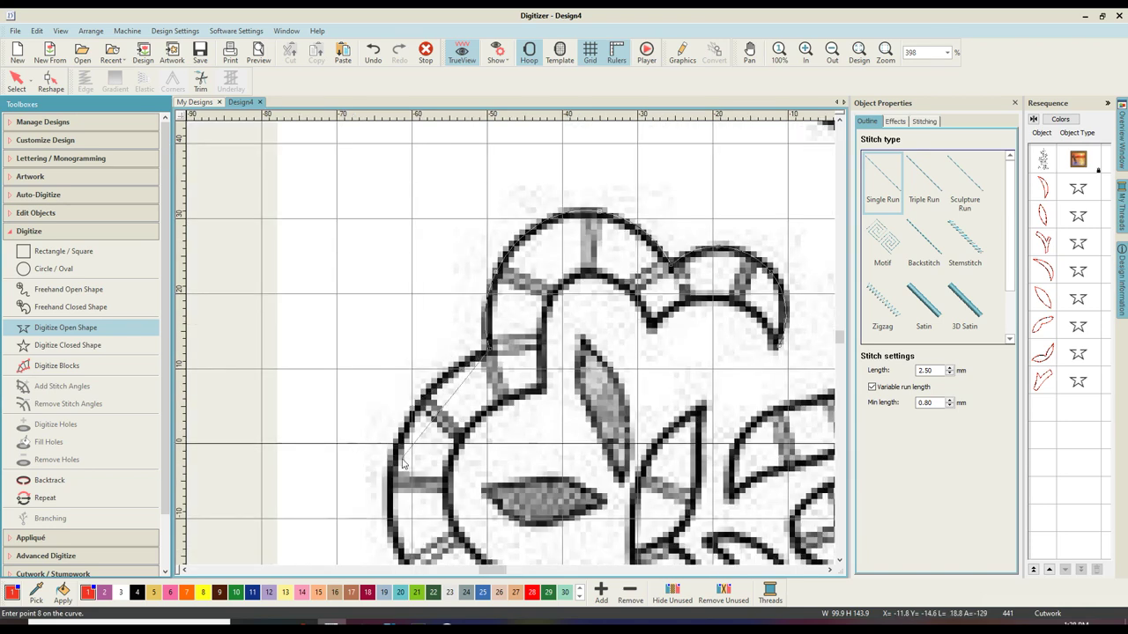
right_click(391, 470)
click(392, 474)
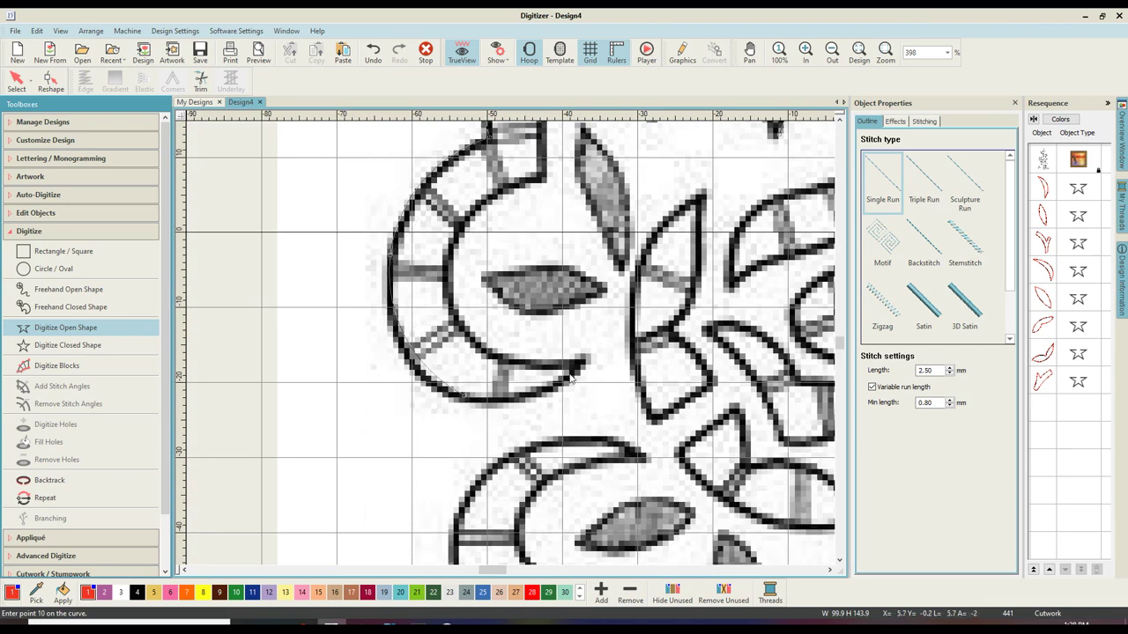
click(582, 370)
Step: Digitize the inner edge of the scalloped petal border back to the starting tip and finish the single run outline
click(518, 364)
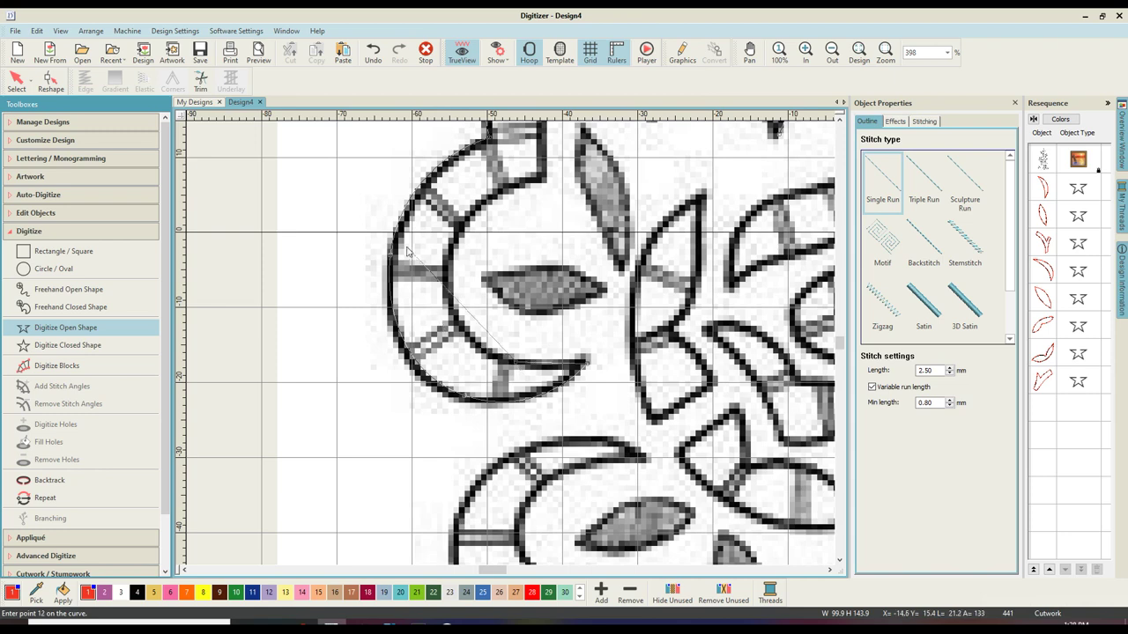
click(448, 270)
click(482, 209)
click(547, 177)
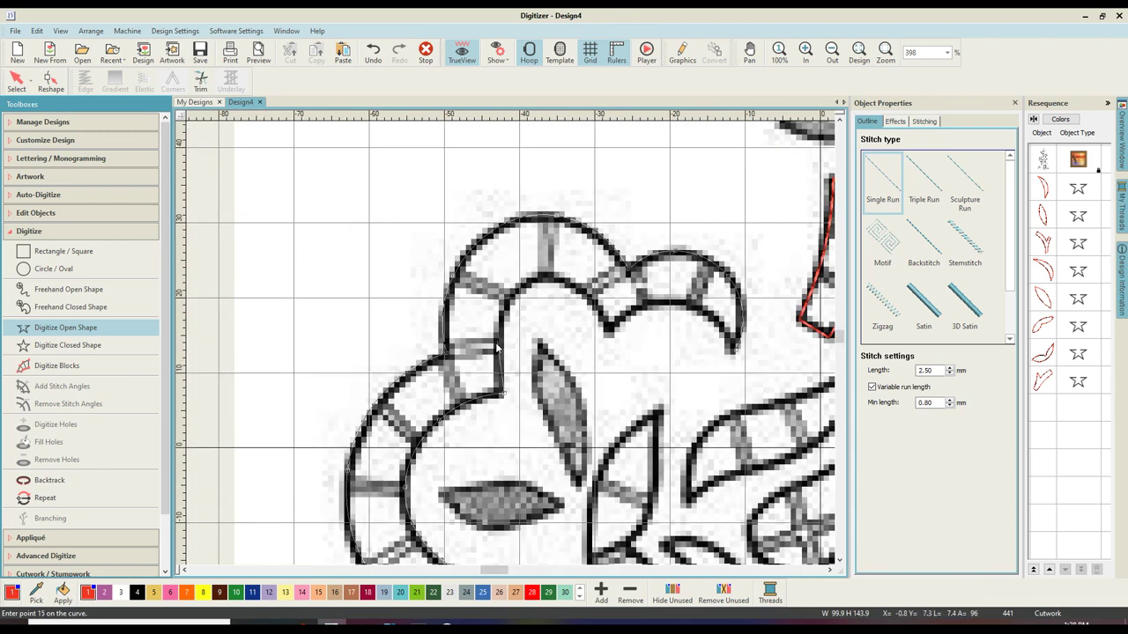
click(503, 337)
click(537, 278)
click(609, 332)
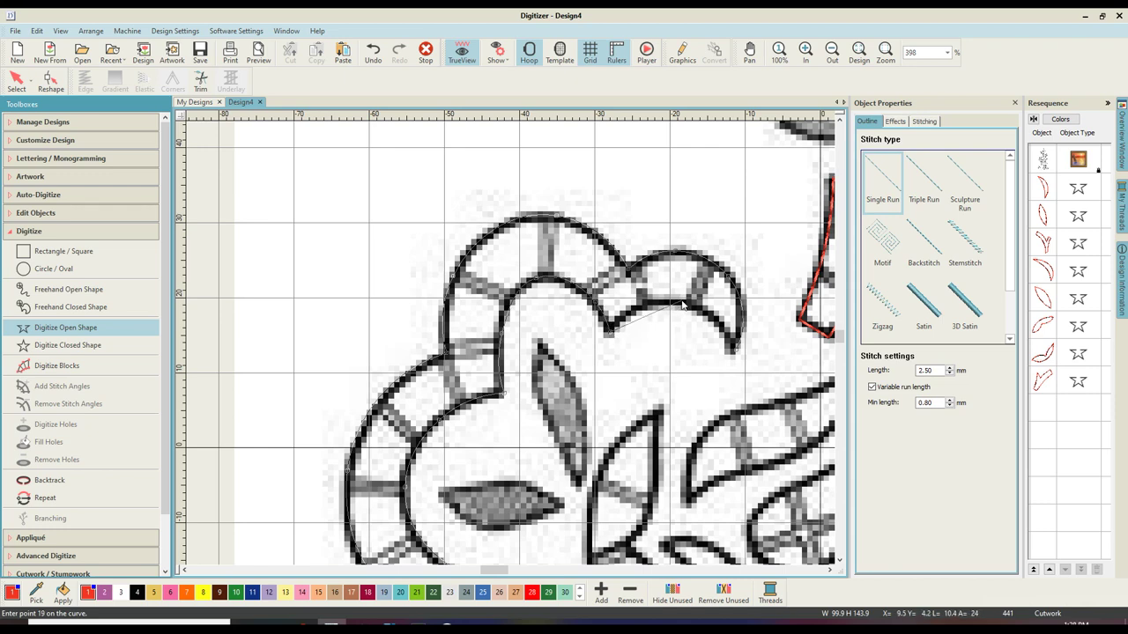
click(732, 350)
key(Return)
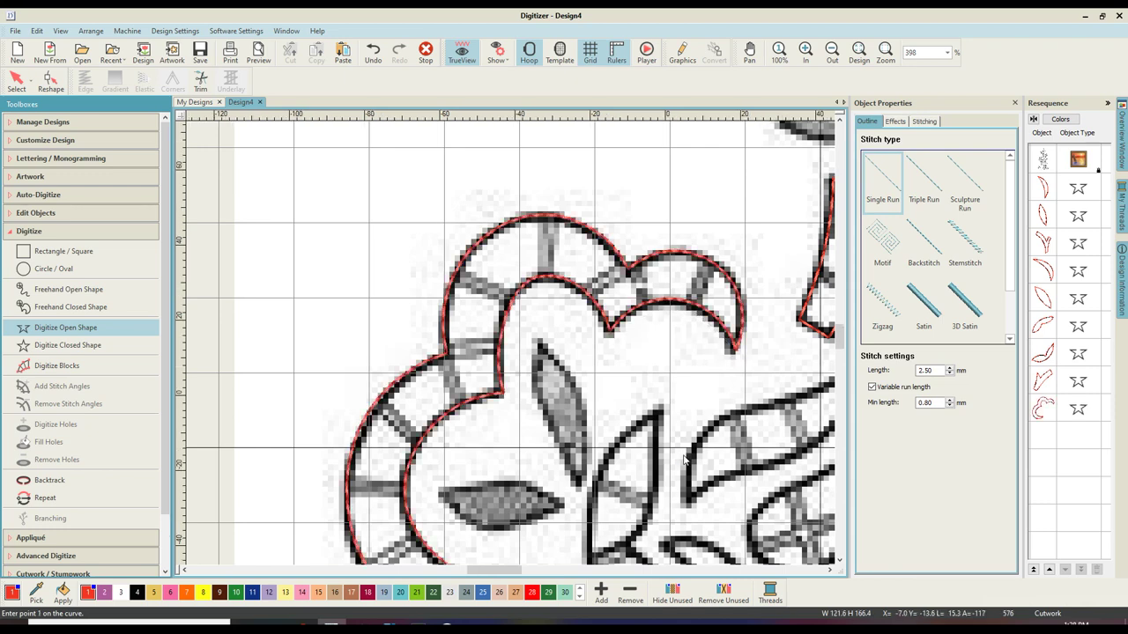
Step: Trace the outer and lower edges of the narrow two-part petal left of the flower's center as a single run and select it
key(1)
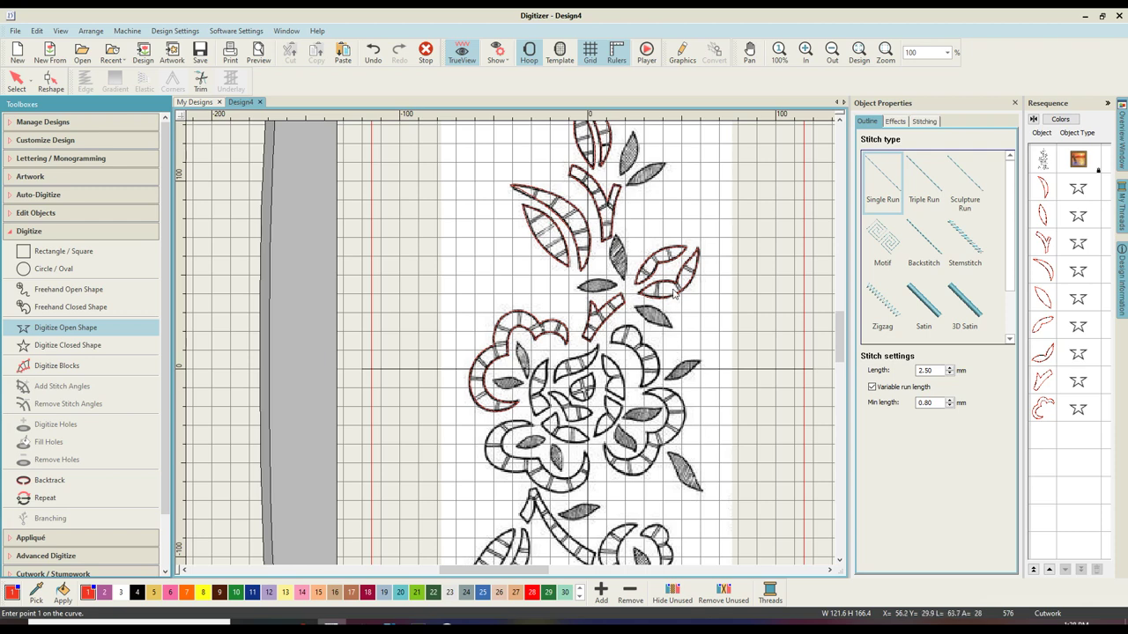
scroll(653, 245, down, 2)
key(z)
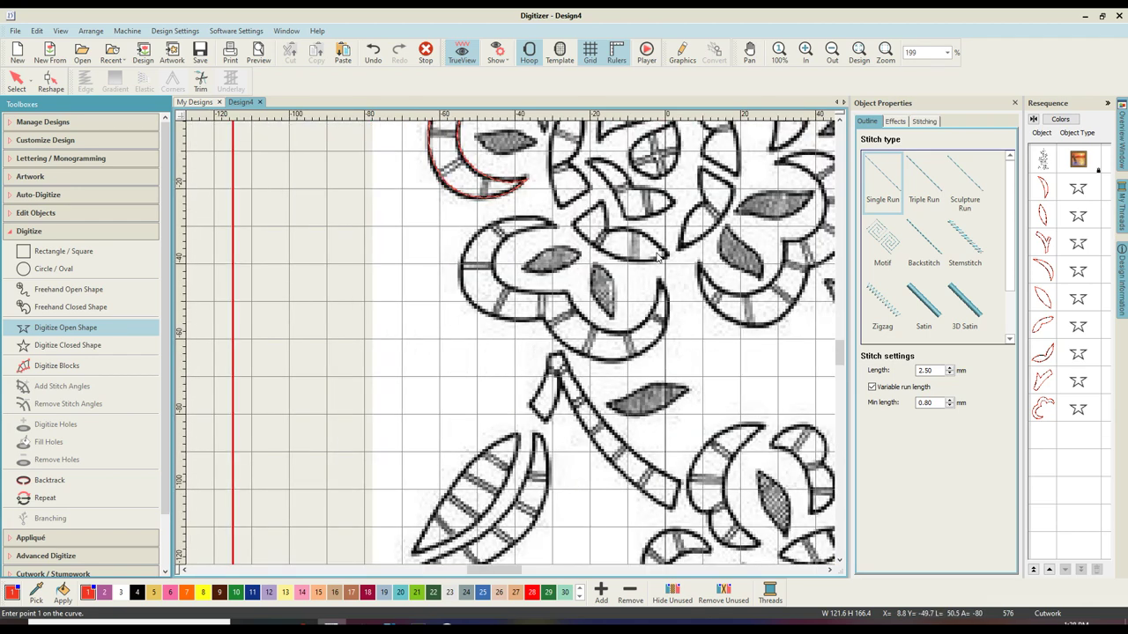
scroll(655, 256, up, 3)
key(z)
click(655, 270)
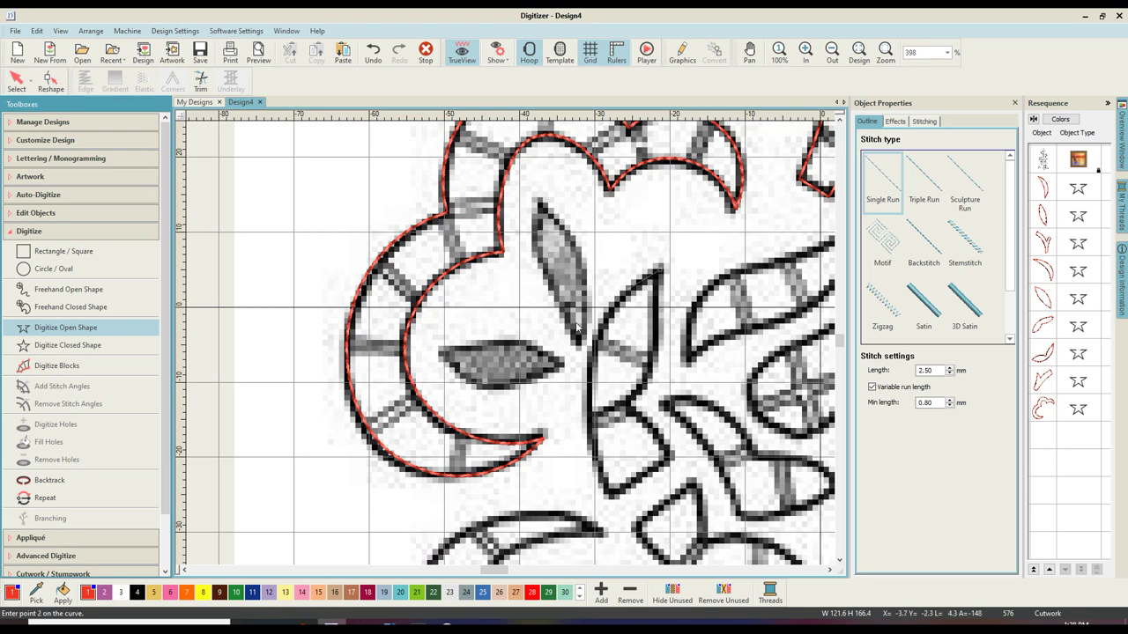
click(589, 354)
click(593, 453)
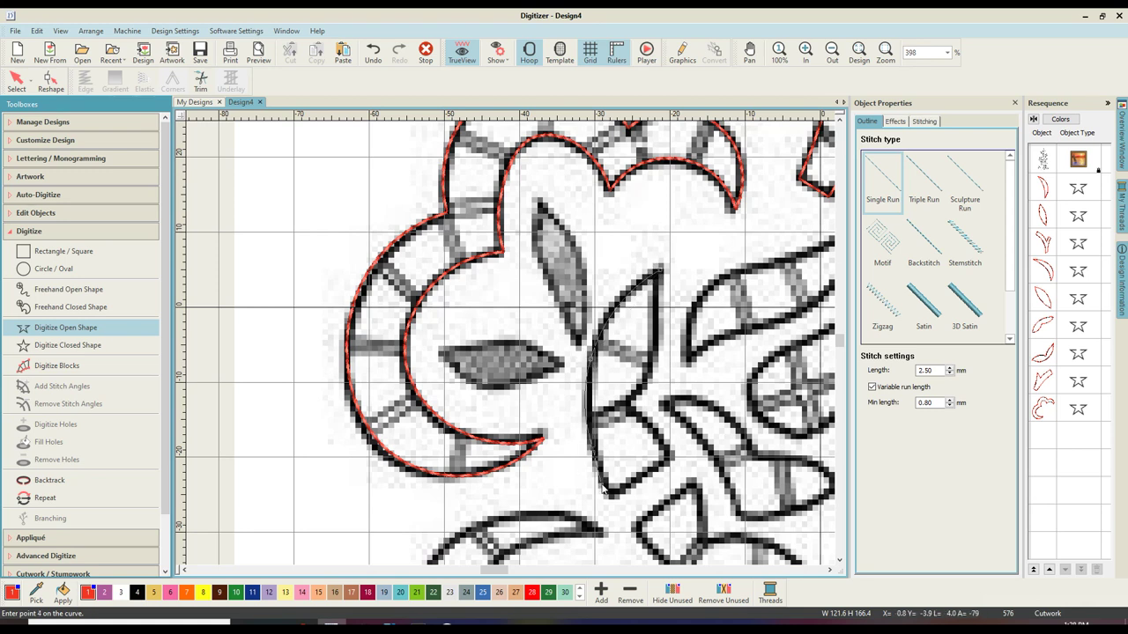
click(669, 459)
key(Return)
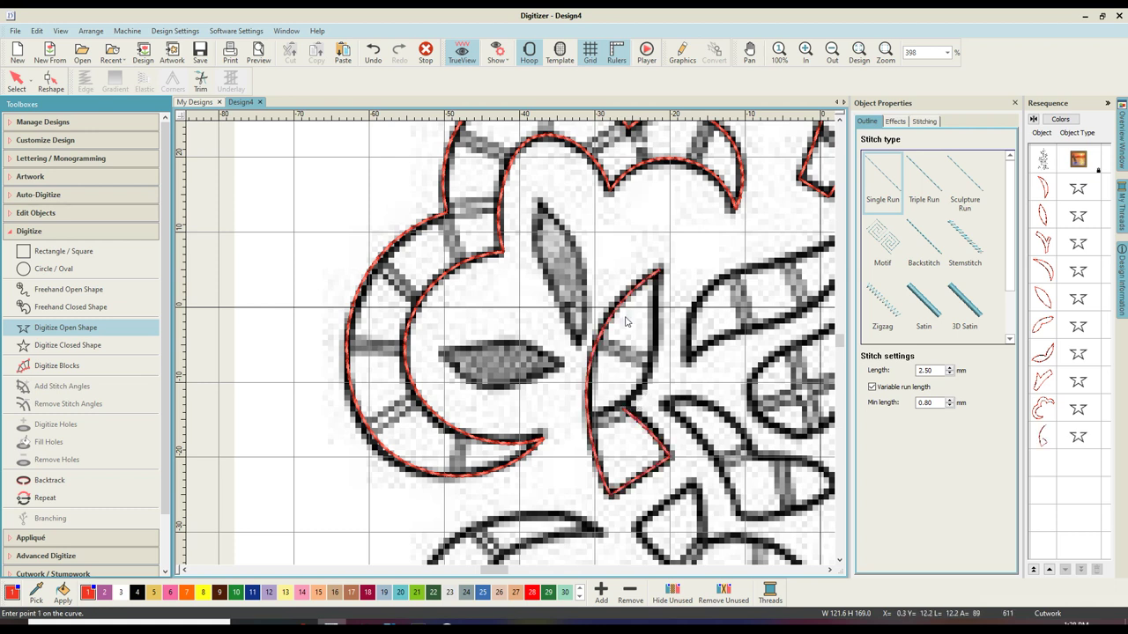
click(17, 79)
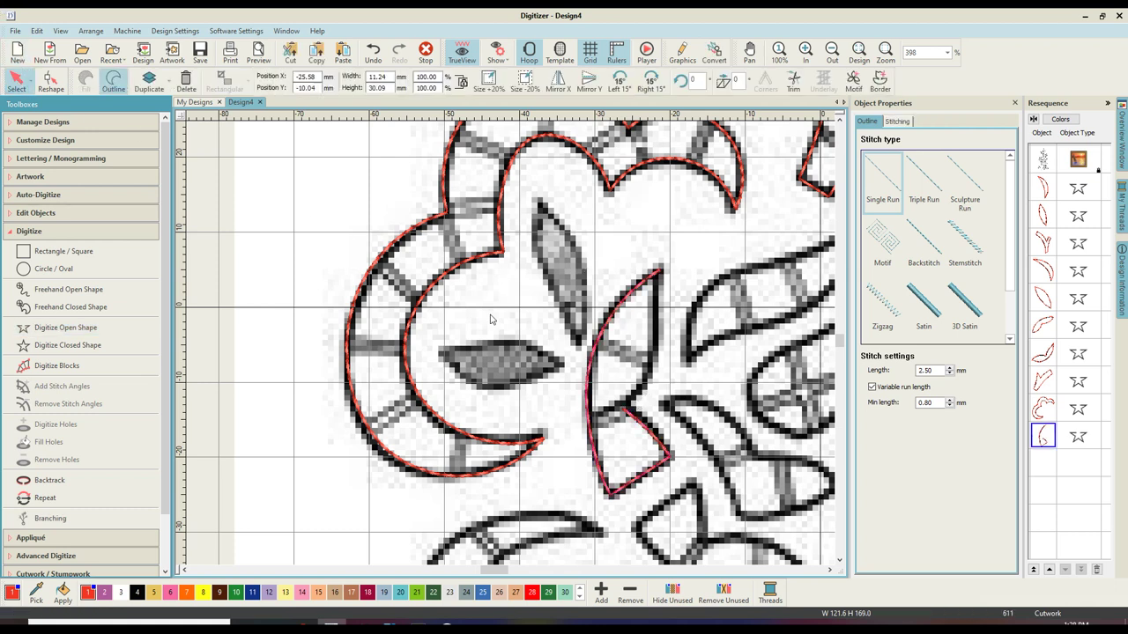
Step: Delete the incomplete two-part petal outline and re-digitize its outer edge from the upper tip down to the lowest corner
key(Delete)
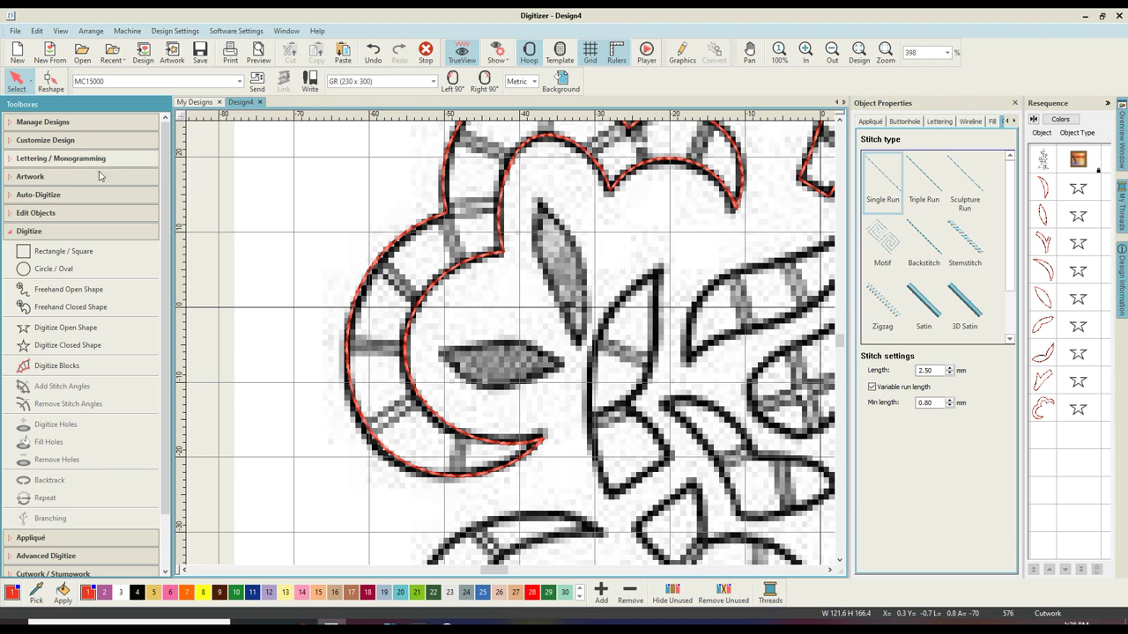
click(66, 326)
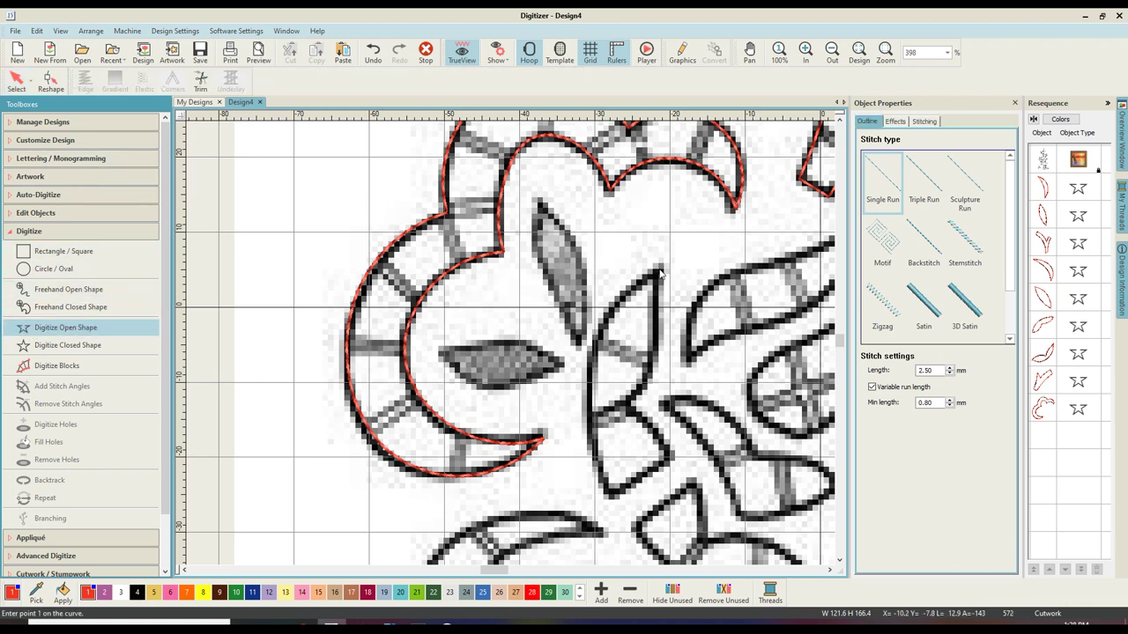
click(660, 269)
right_click(595, 346)
right_click(592, 437)
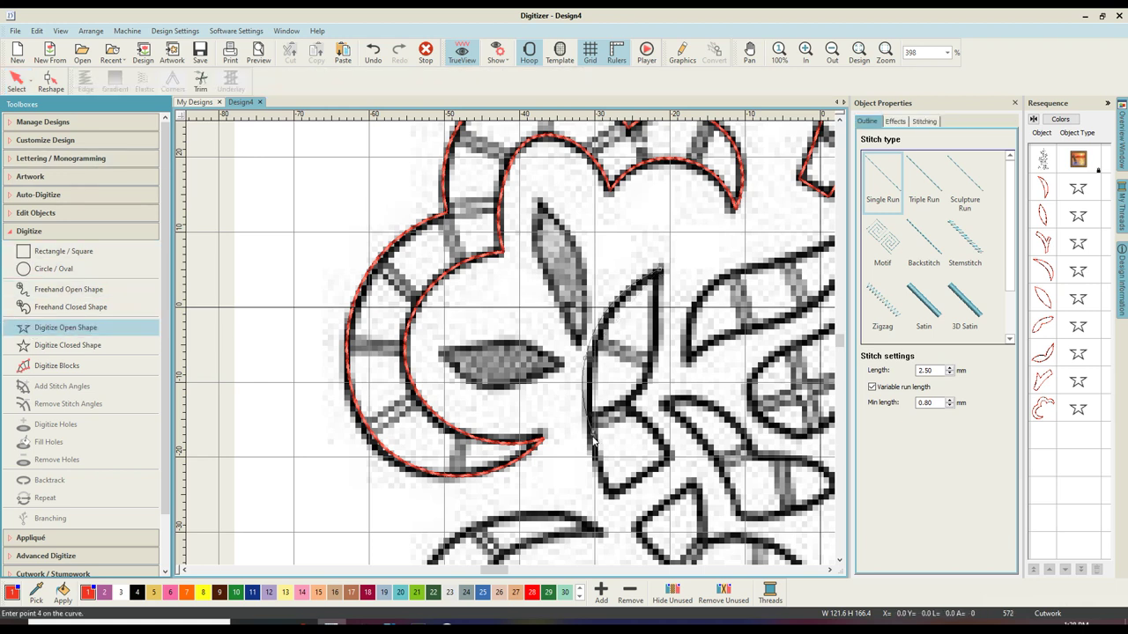
key(BackSpace)
key(BackSpace)
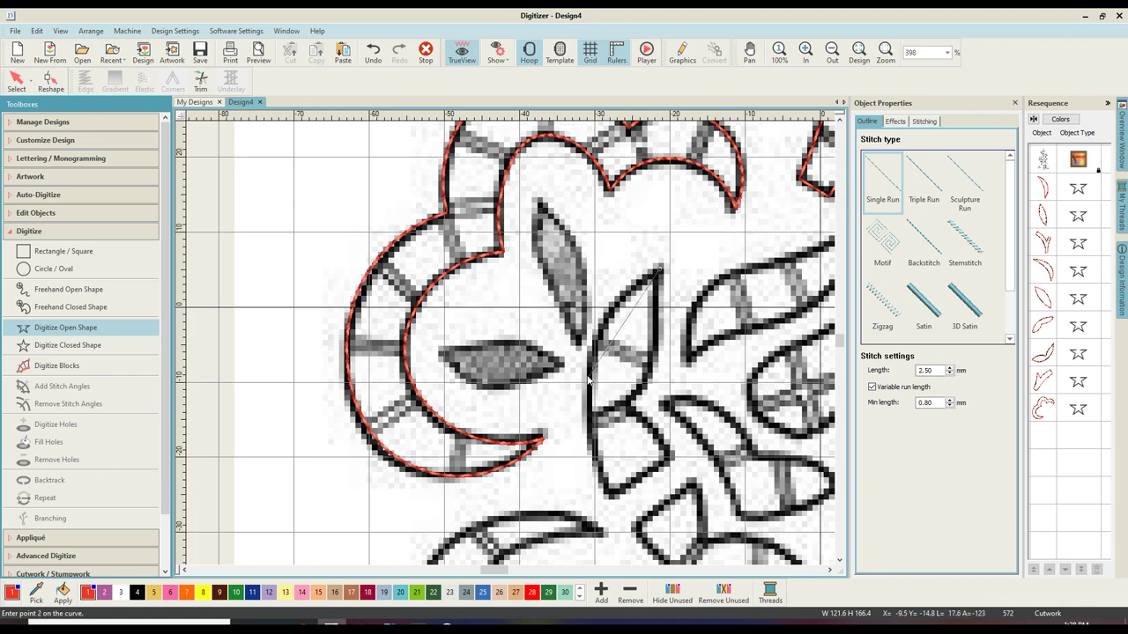
click(588, 379)
click(591, 445)
click(608, 496)
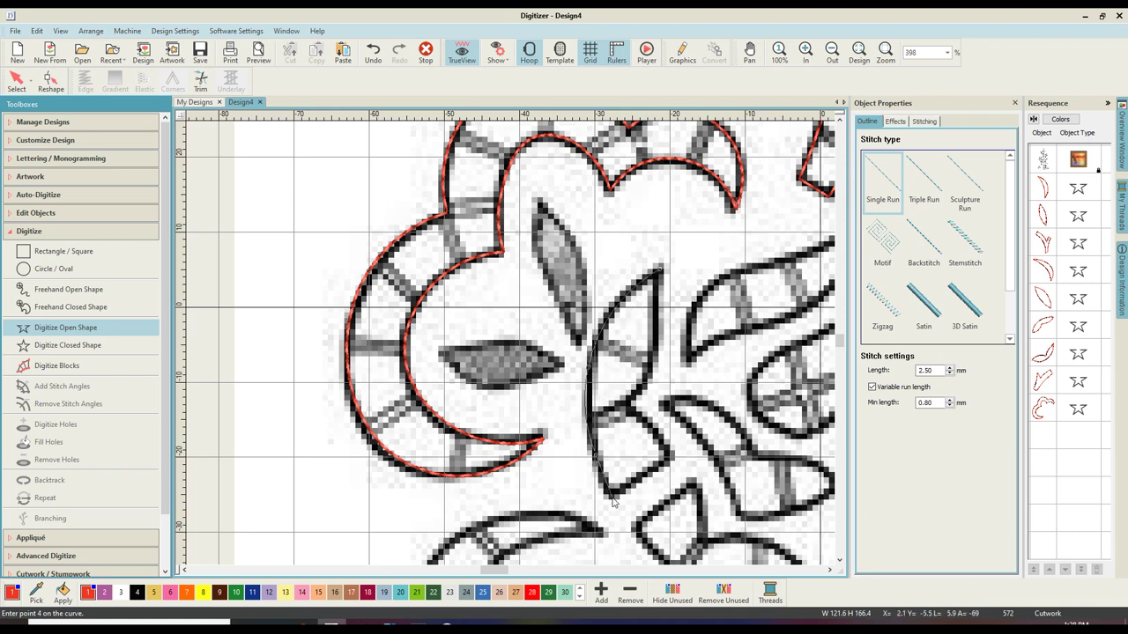
Step: Digitize the petal's lower and inner edges back to the upper tip, finish the single run outline and check its reshape points
click(652, 428)
click(656, 324)
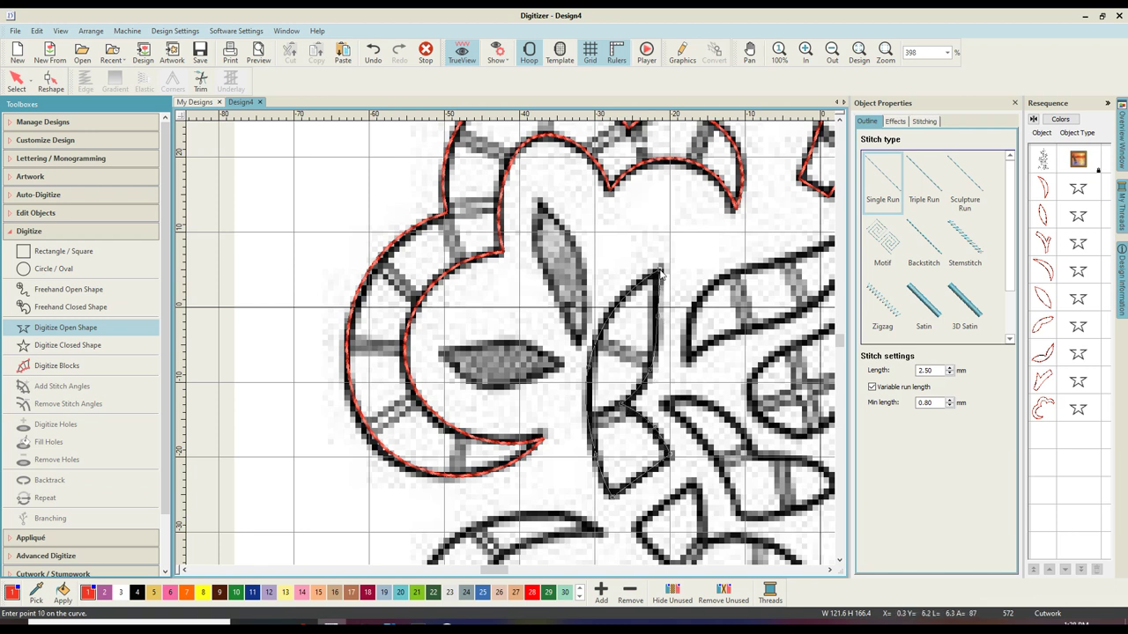
click(660, 276)
key(Return)
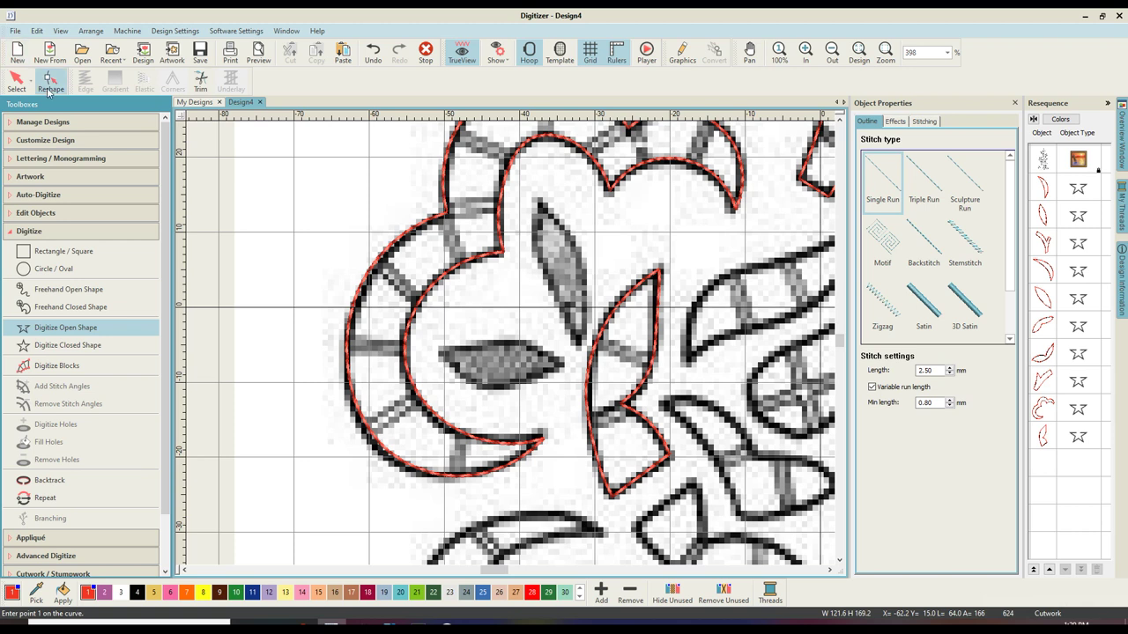
click(50, 81)
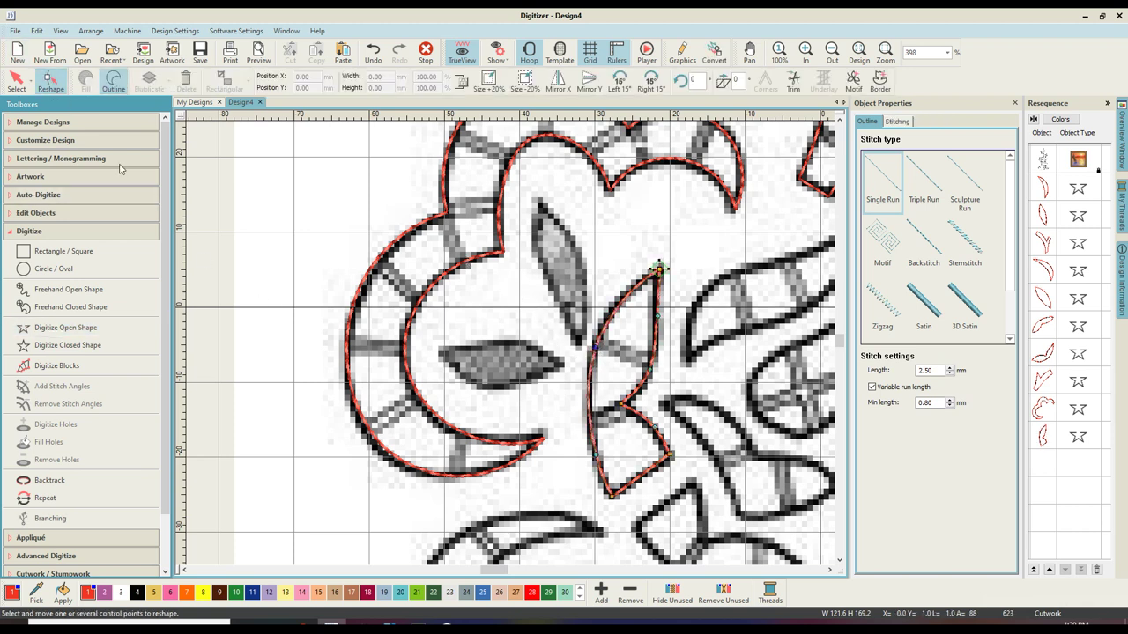
click(16, 79)
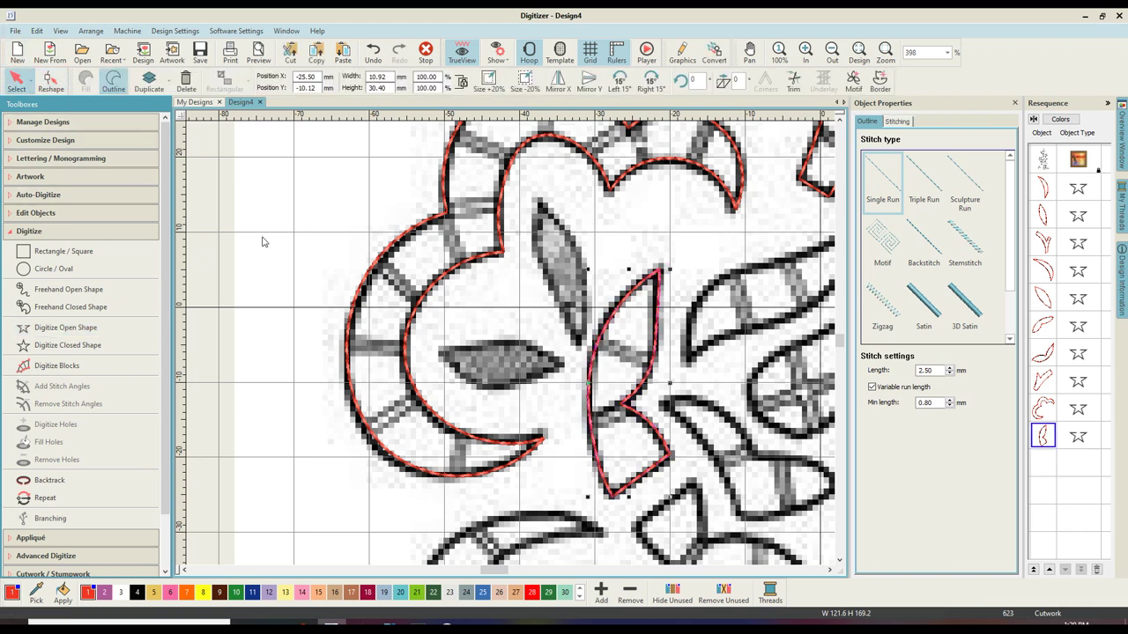
Step: Trace the wavy S-shaped petal at the top of the flower's center as a single run outline, starting and ending at its lower tip
click(55, 326)
click(688, 361)
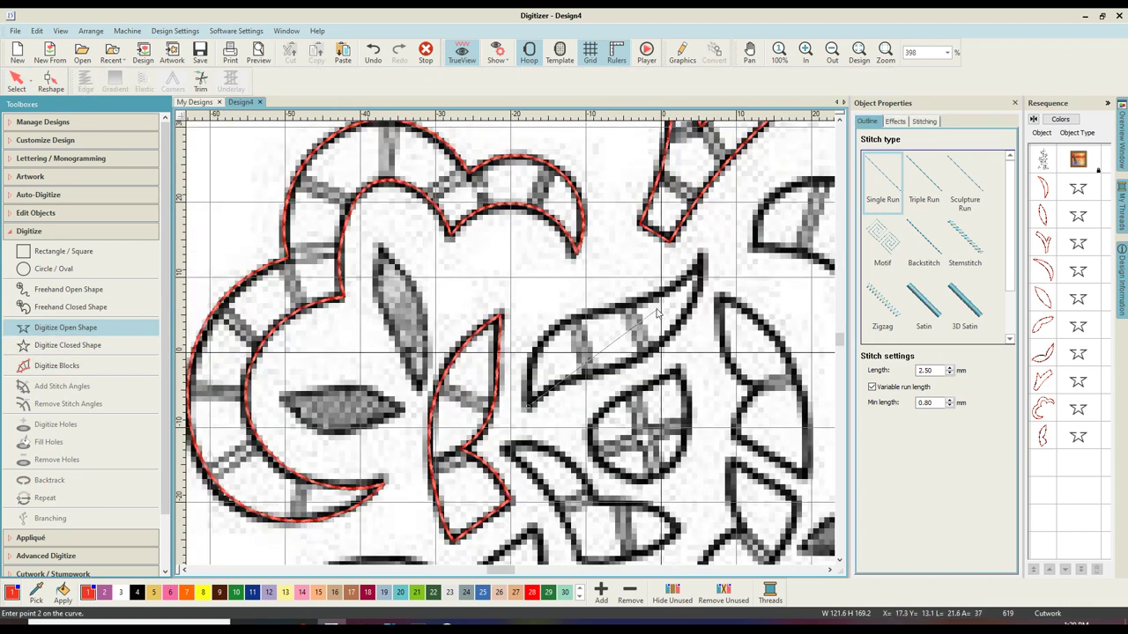
right_click(532, 359)
right_click(568, 323)
right_click(657, 299)
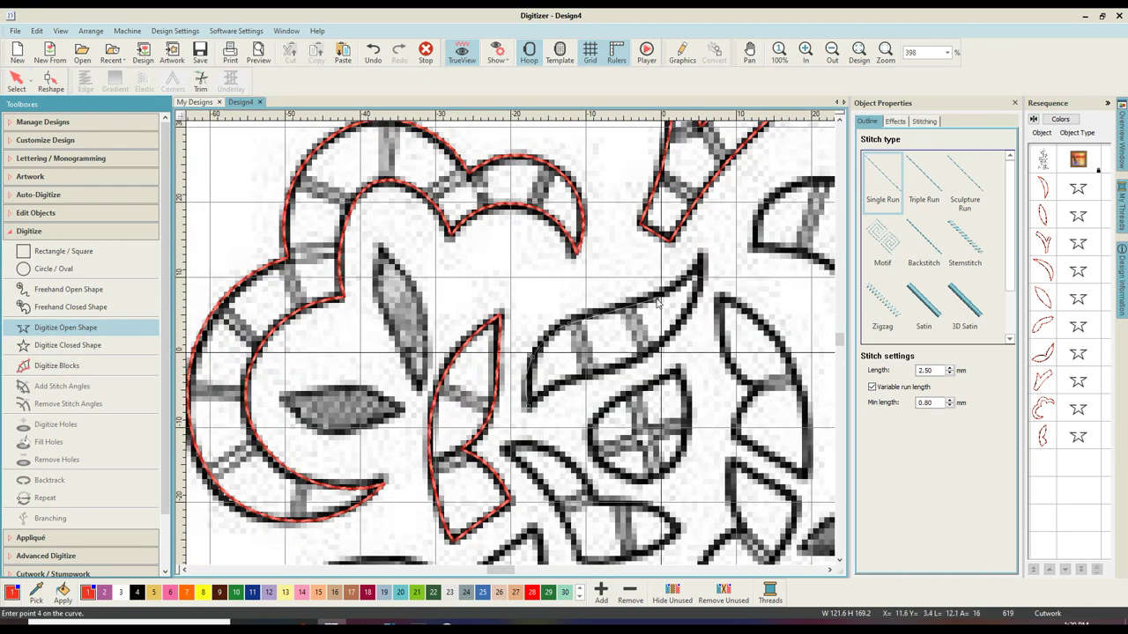
click(701, 259)
right_click(674, 329)
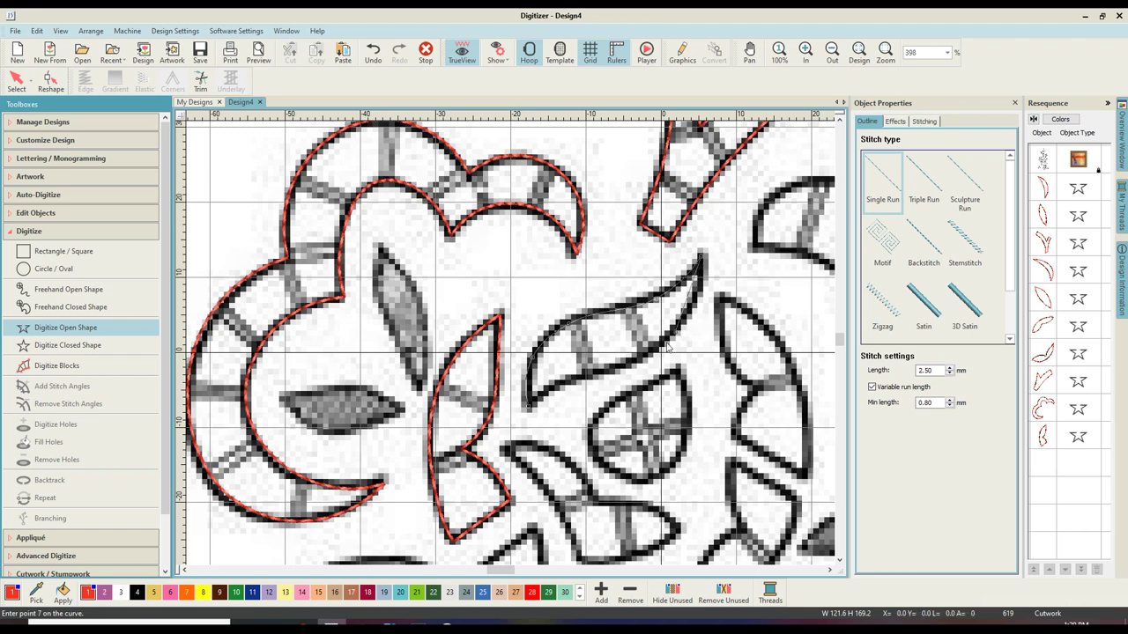
right_click(619, 361)
right_click(564, 384)
click(530, 411)
key(Return)
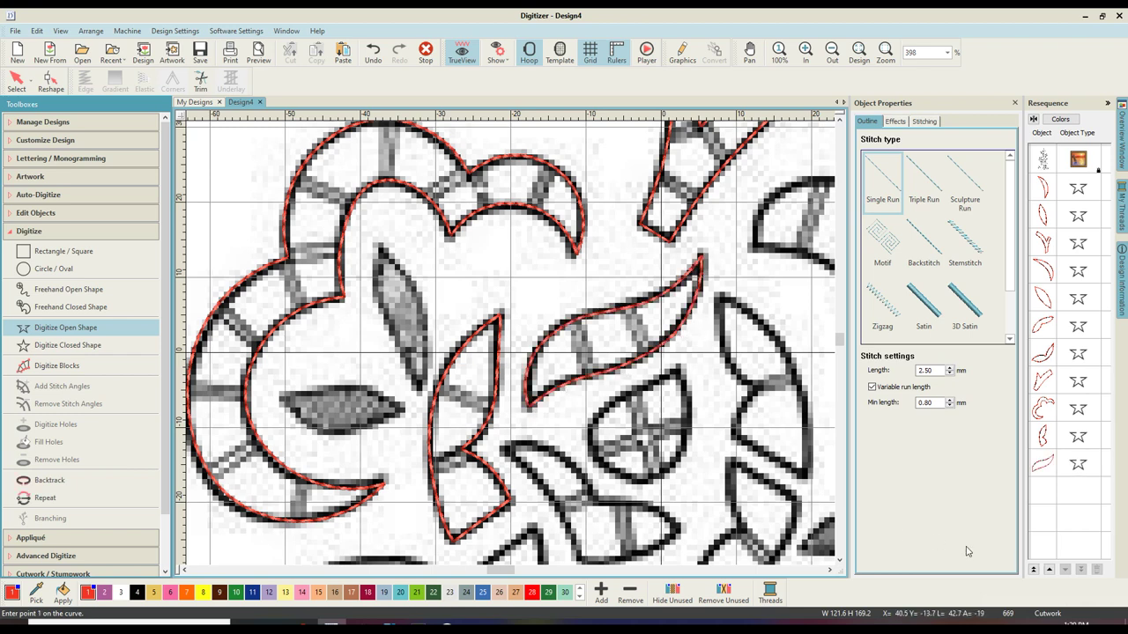
Step: Clear the selection and examine the completed outlines over the artwork across the whole design
key(1)
scroll(483, 416, down, 3)
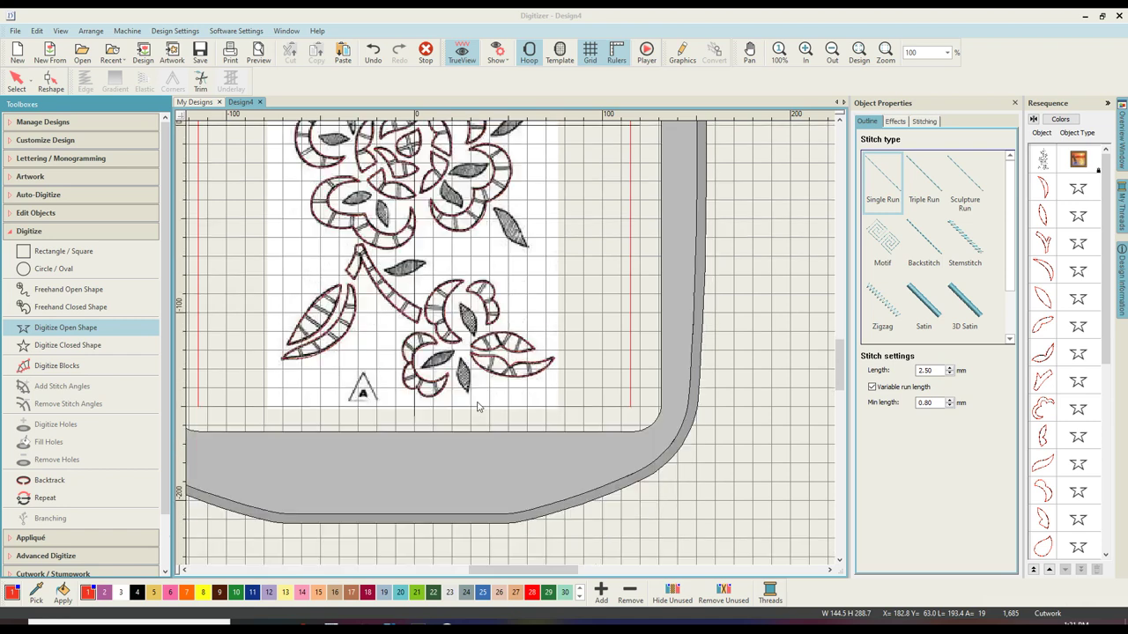
scroll(478, 407, up, 3)
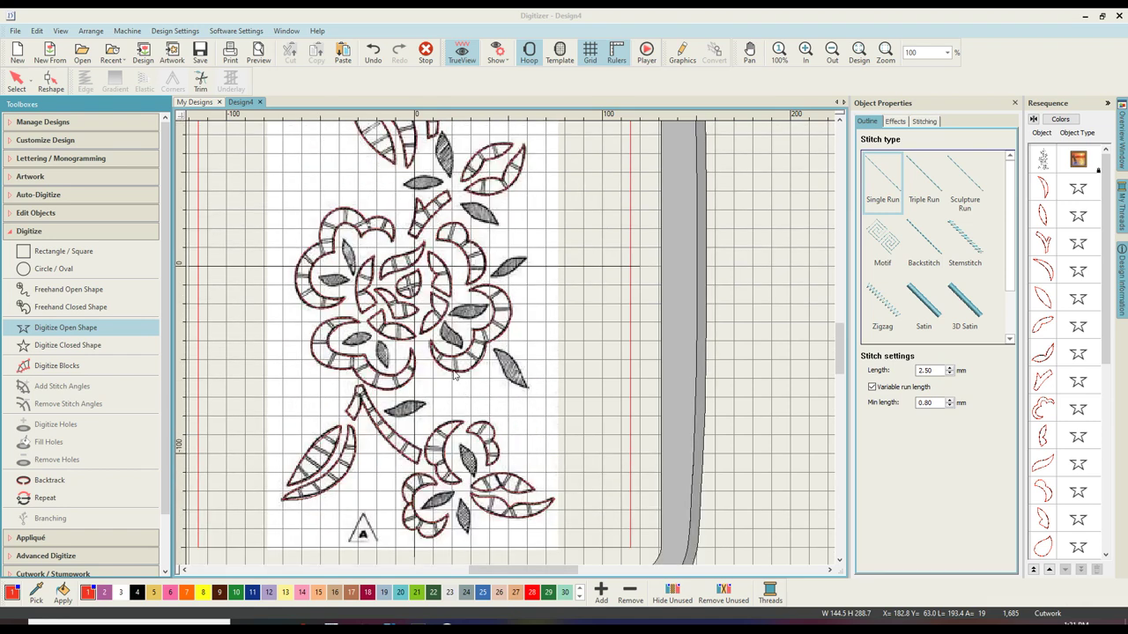
click(16, 83)
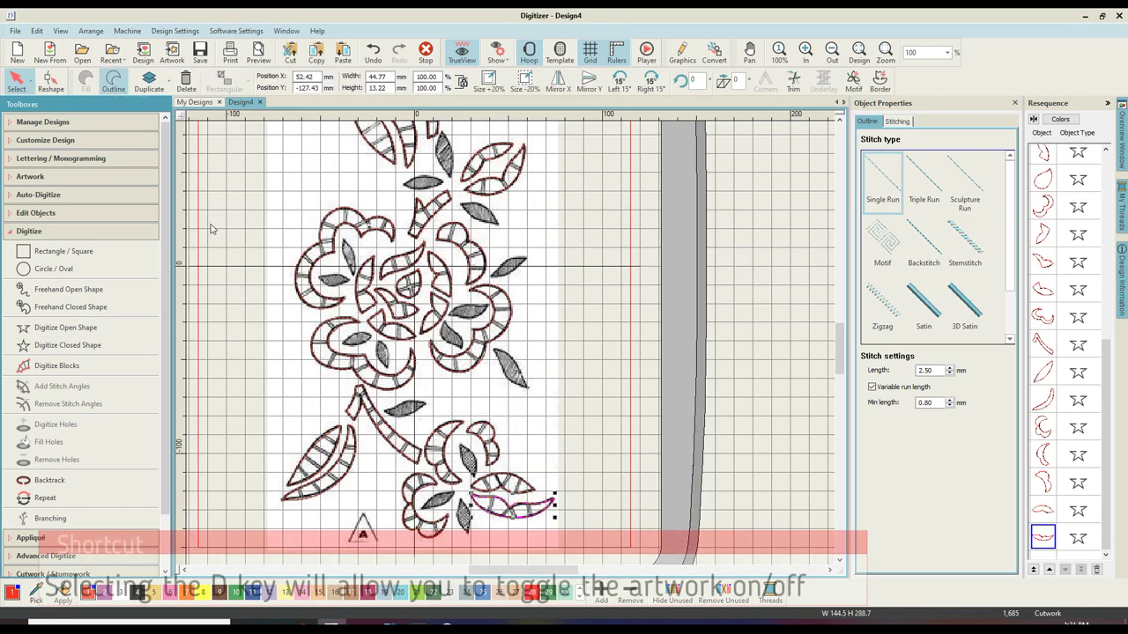
click(211, 224)
key(shift+z)
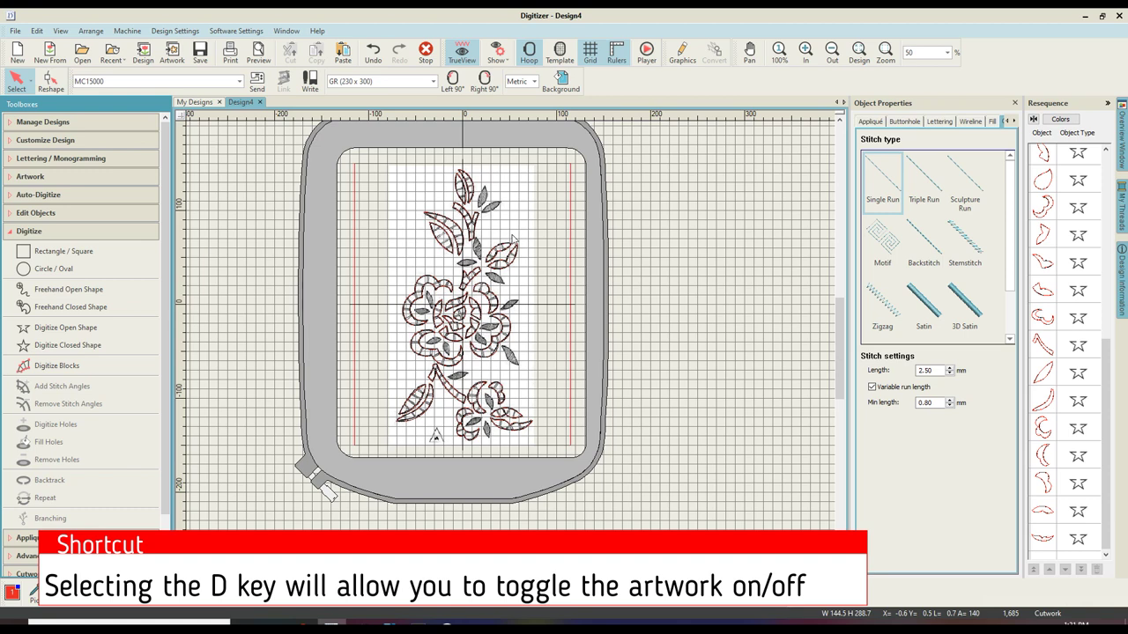
key(z)
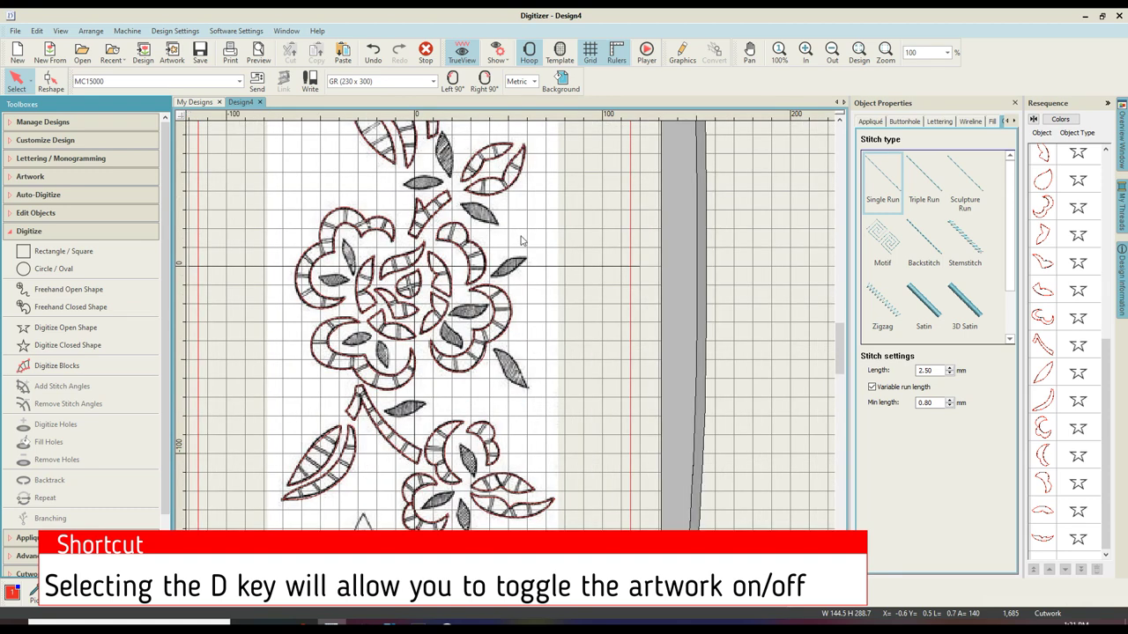
Step: Hide the artwork to inspect the outlines alone, compare them with it shown again, and leave it hidden
key(d)
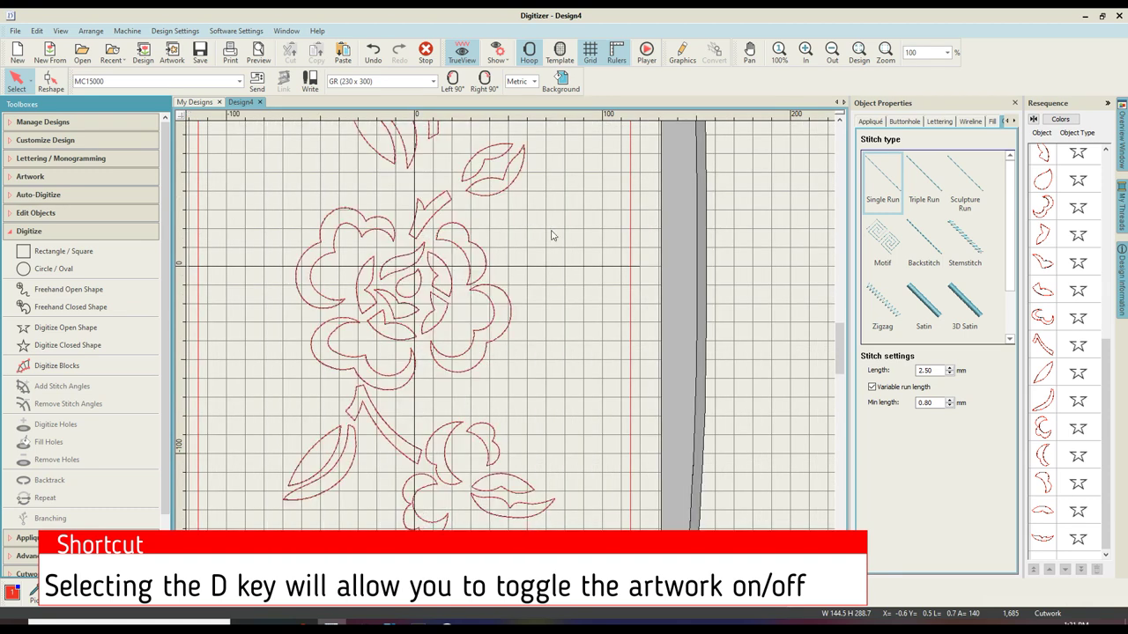
scroll(578, 258, up, 3)
scroll(579, 257, down, 3)
scroll(582, 245, up, 5)
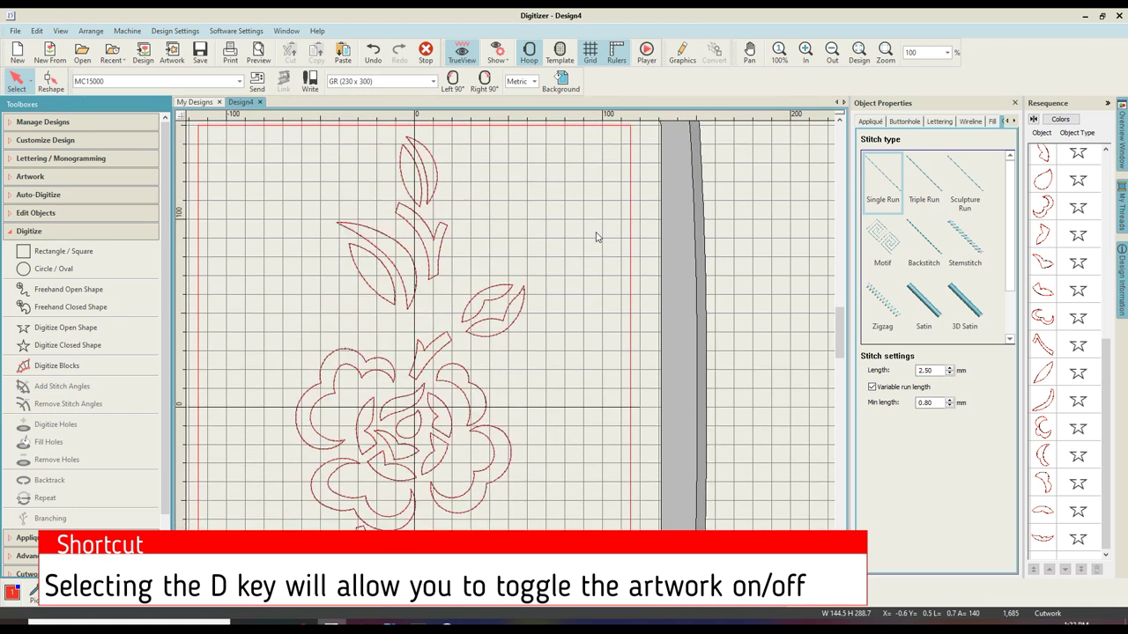
scroll(595, 236, down, 2)
key(shift+z)
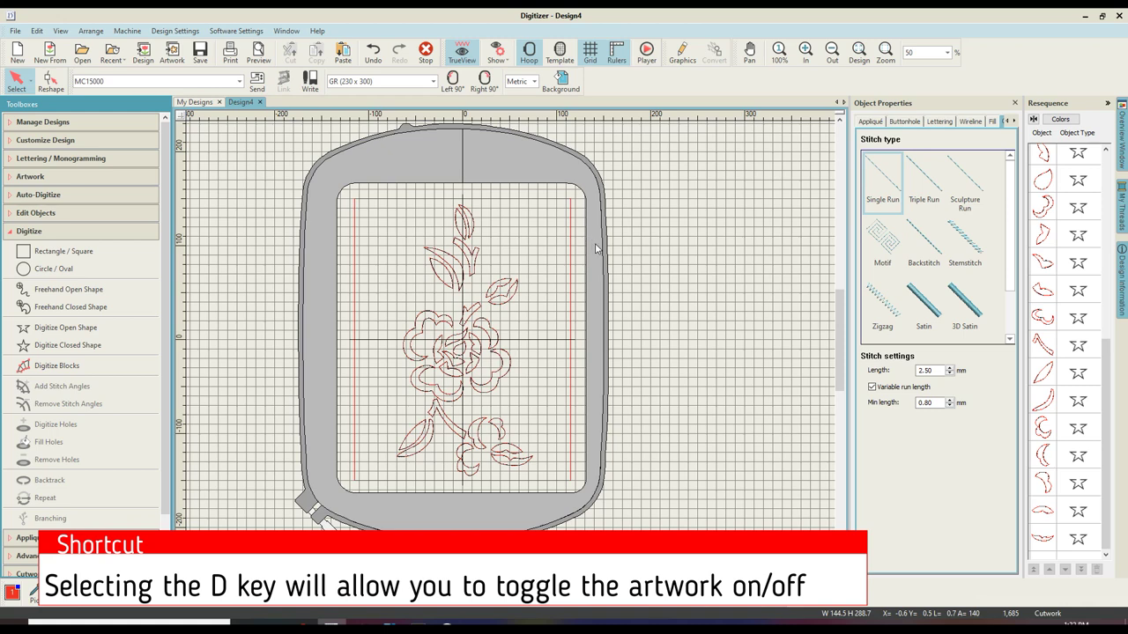
key(d)
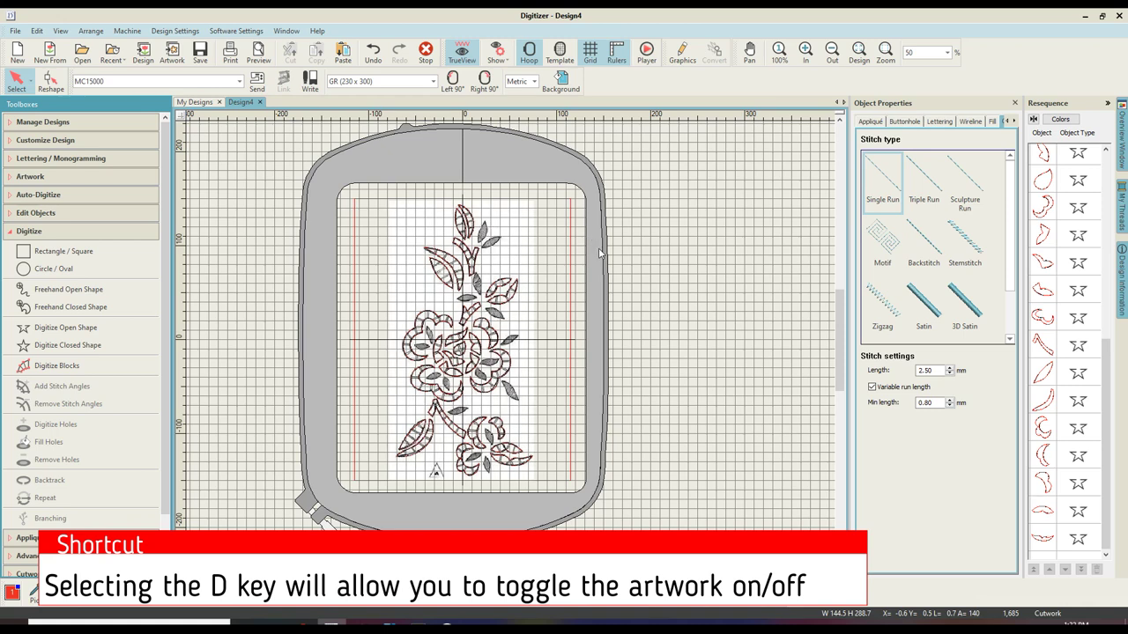
scroll(599, 254, down, 2)
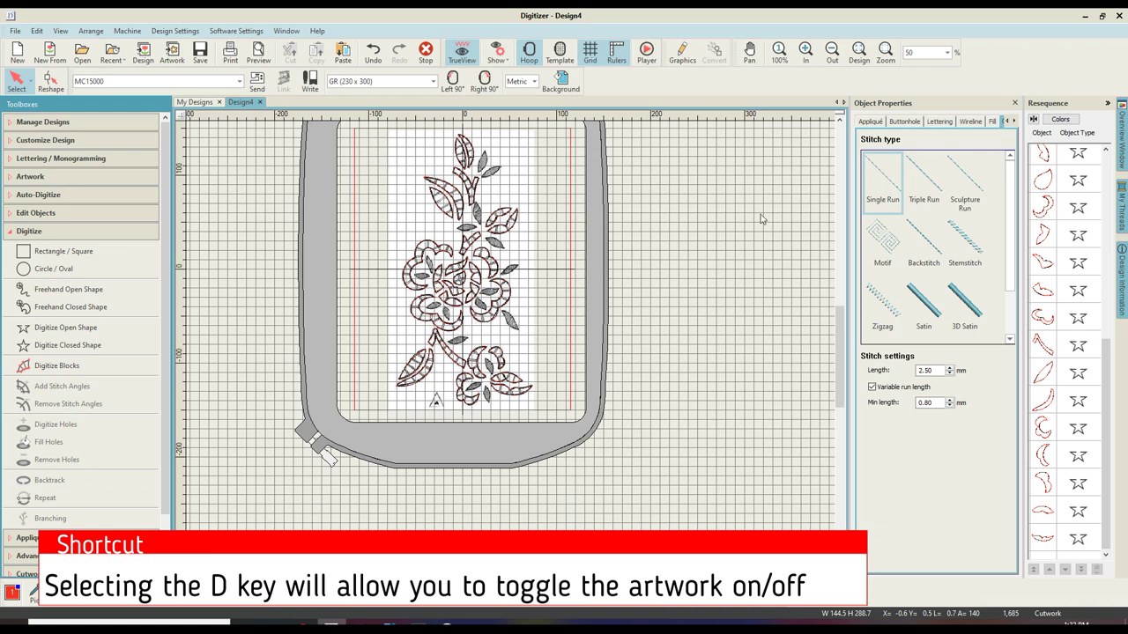
key(d)
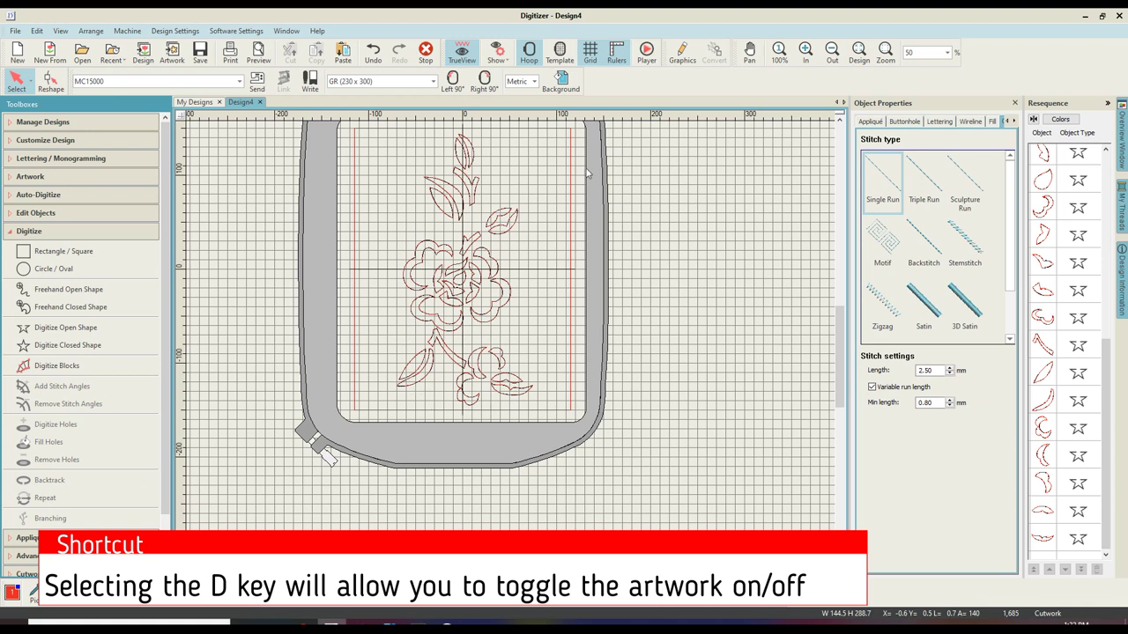
Step: Duplicate all the red outlines in place as one color group and recolor the copies to blue color 11
click(1060, 119)
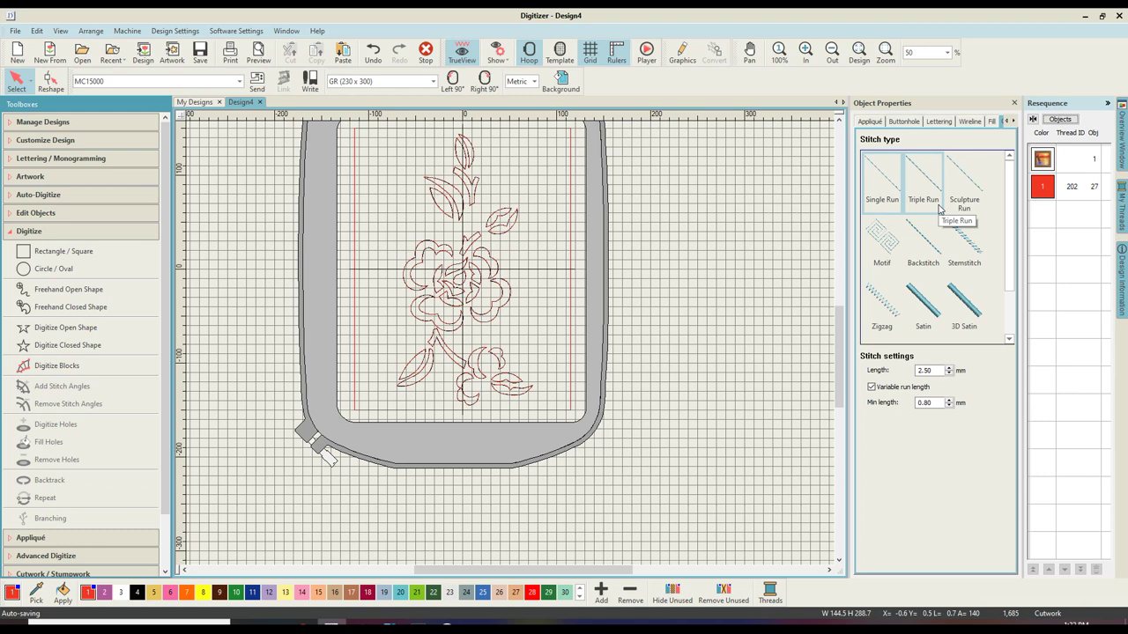
click(1040, 186)
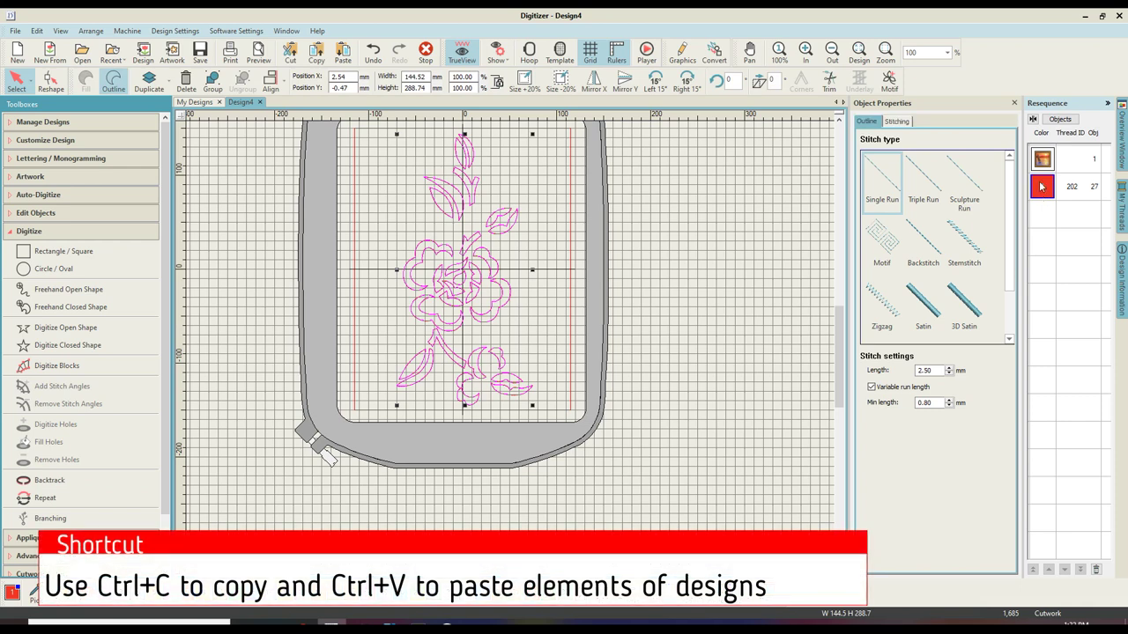
click(1060, 119)
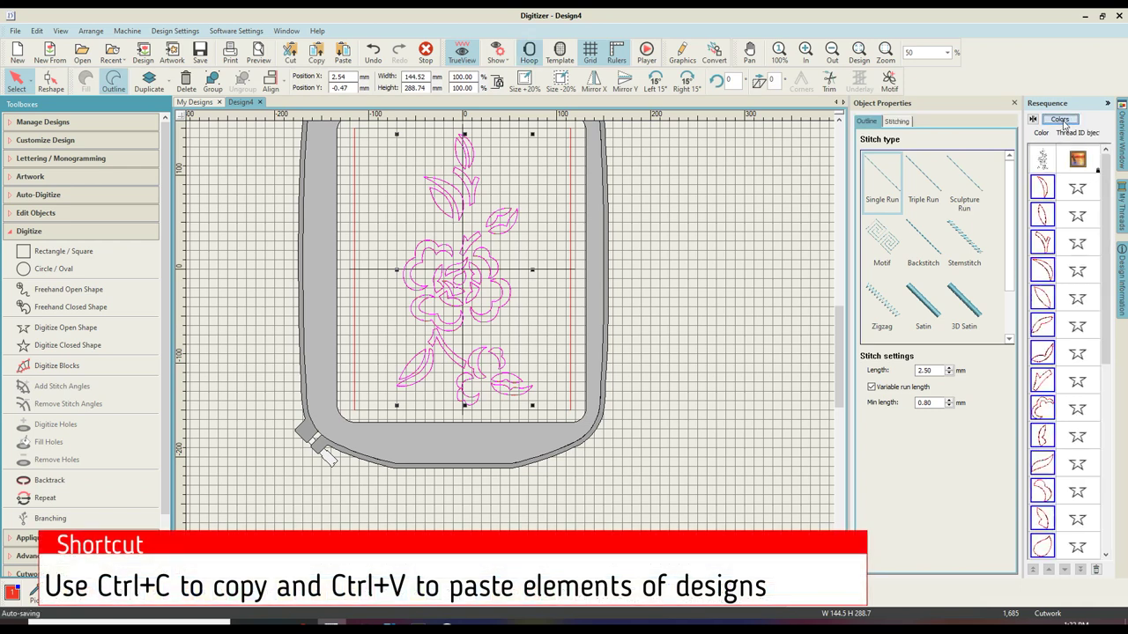
click(1059, 119)
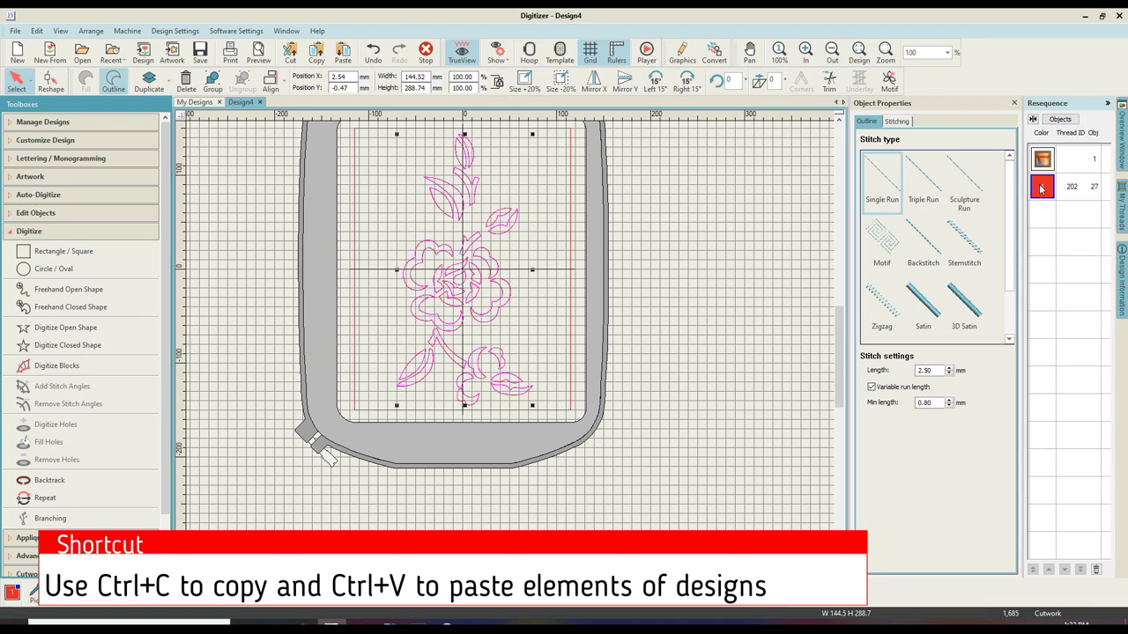
key(ctrl+v)
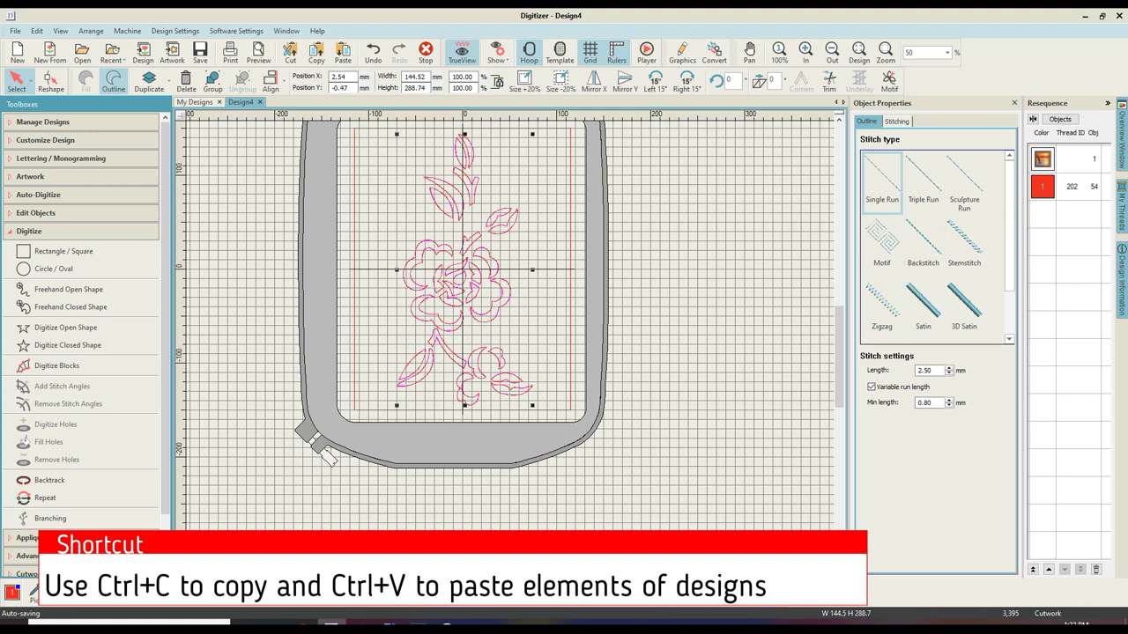
click(291, 592)
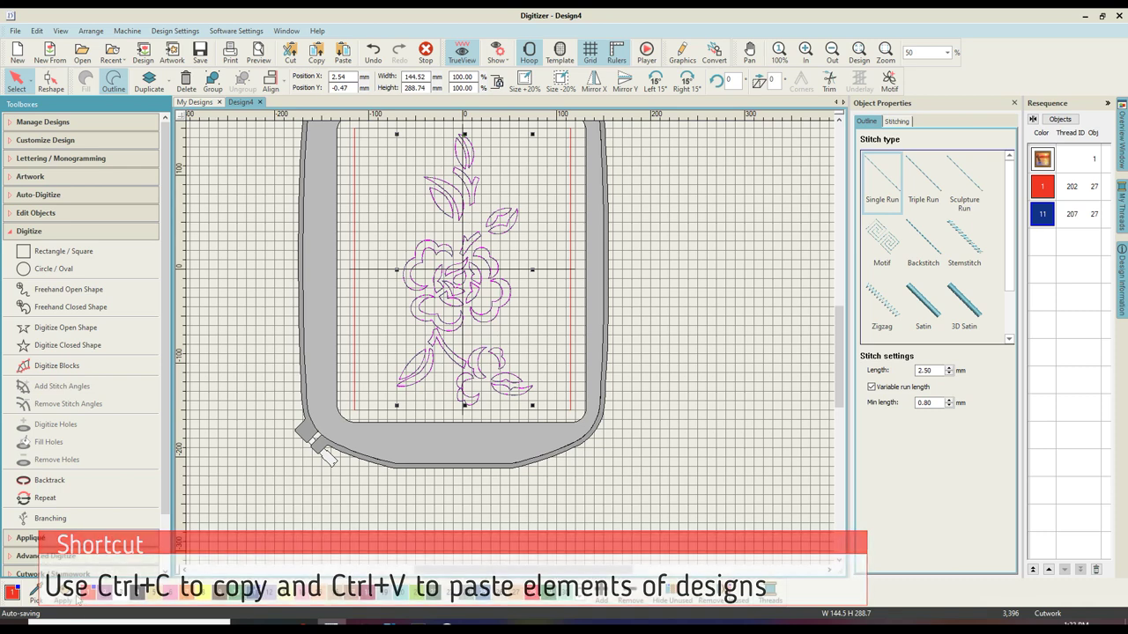
click(689, 391)
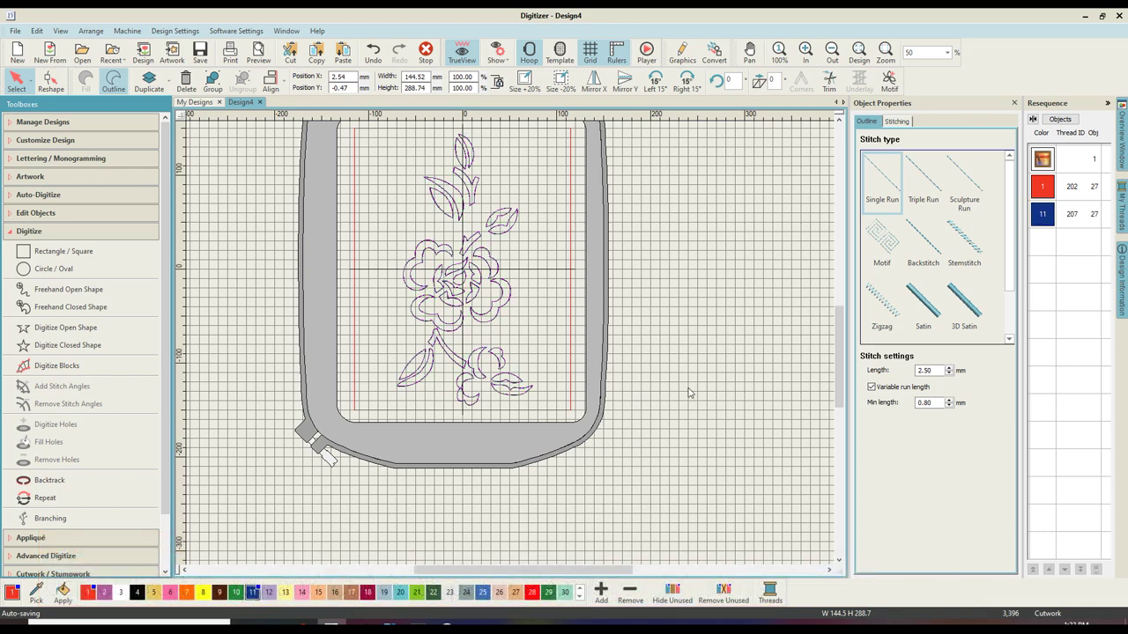
Step: Inspect the blue duplicate outlines up close and across the whole design, along with their individual objects in the stitching sequence
key(z)
key(z)
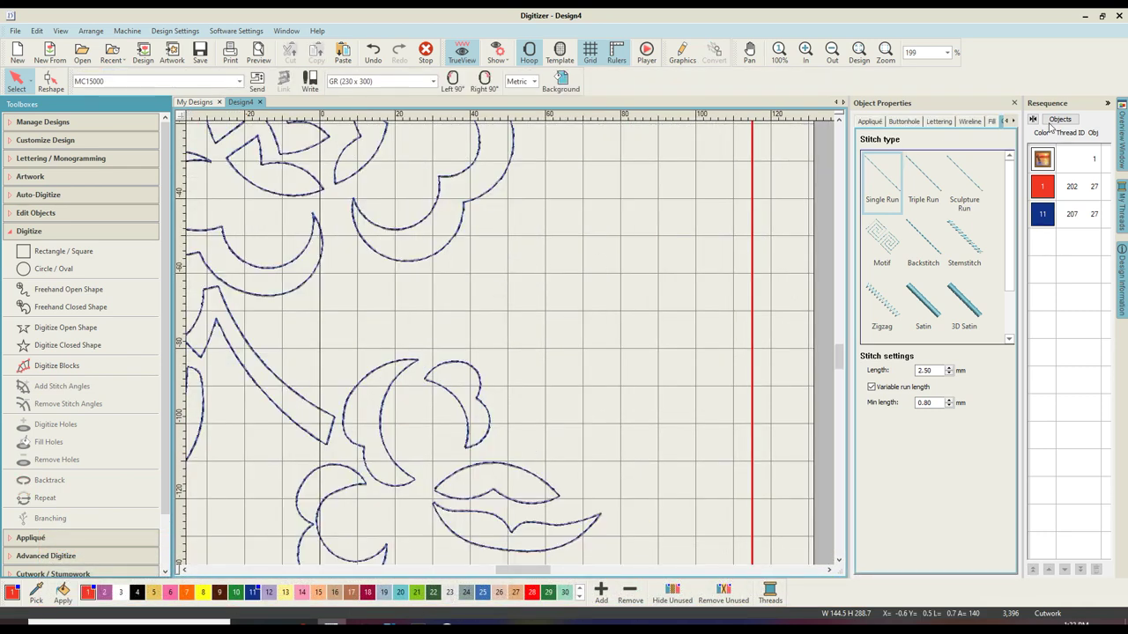
click(1058, 121)
drag(1105, 191, 1103, 502)
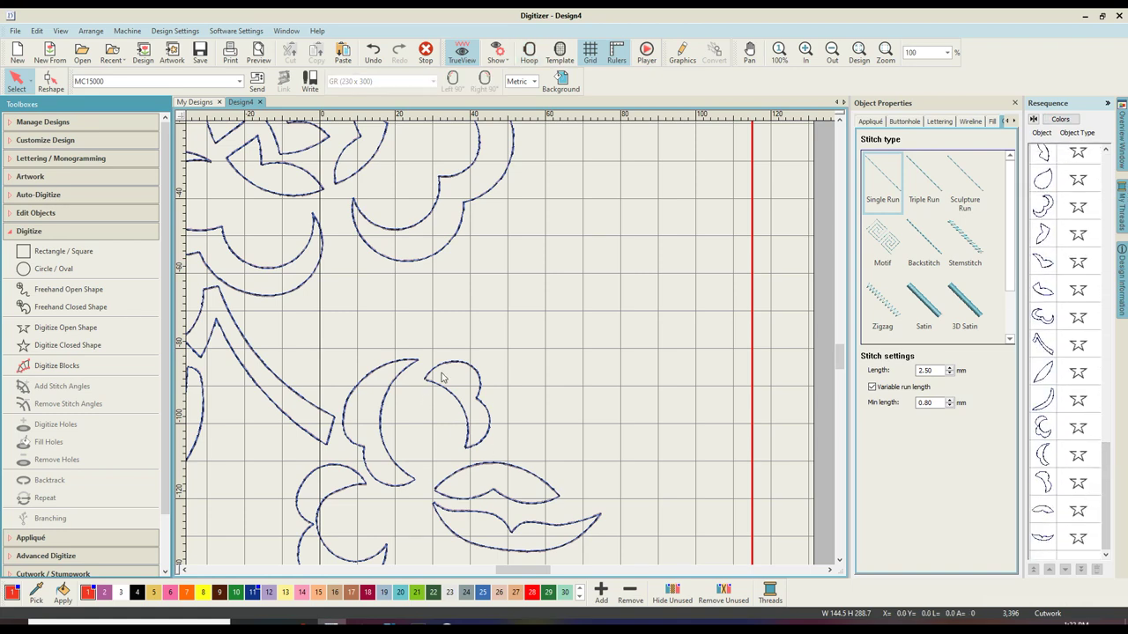
key(shift+z)
scroll(484, 343, up, 10)
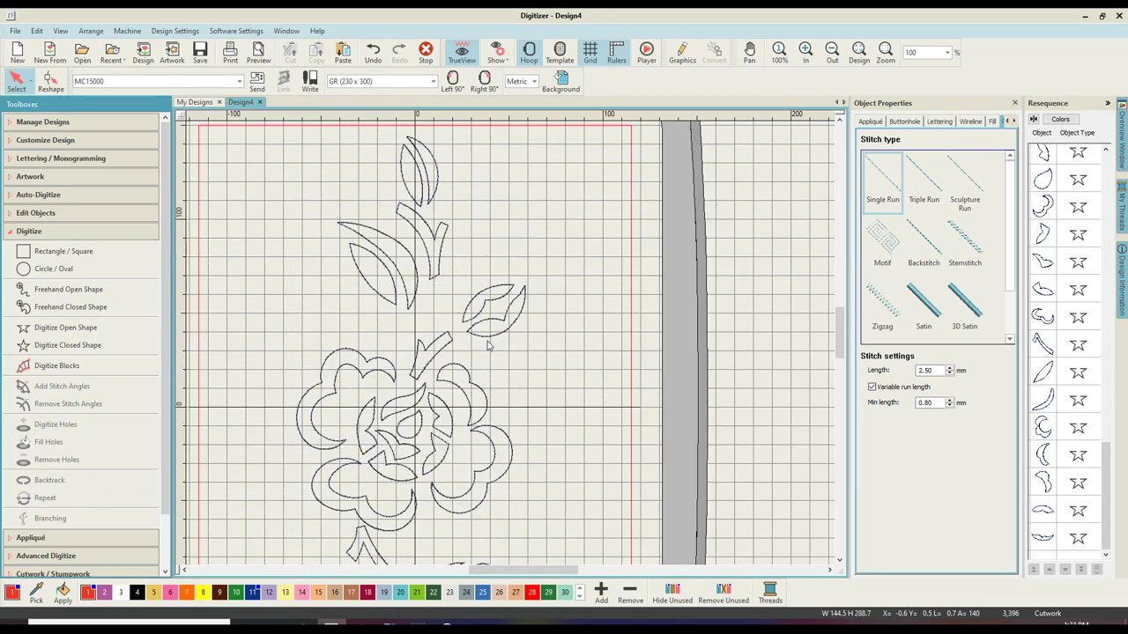
scroll(487, 346, down, 4)
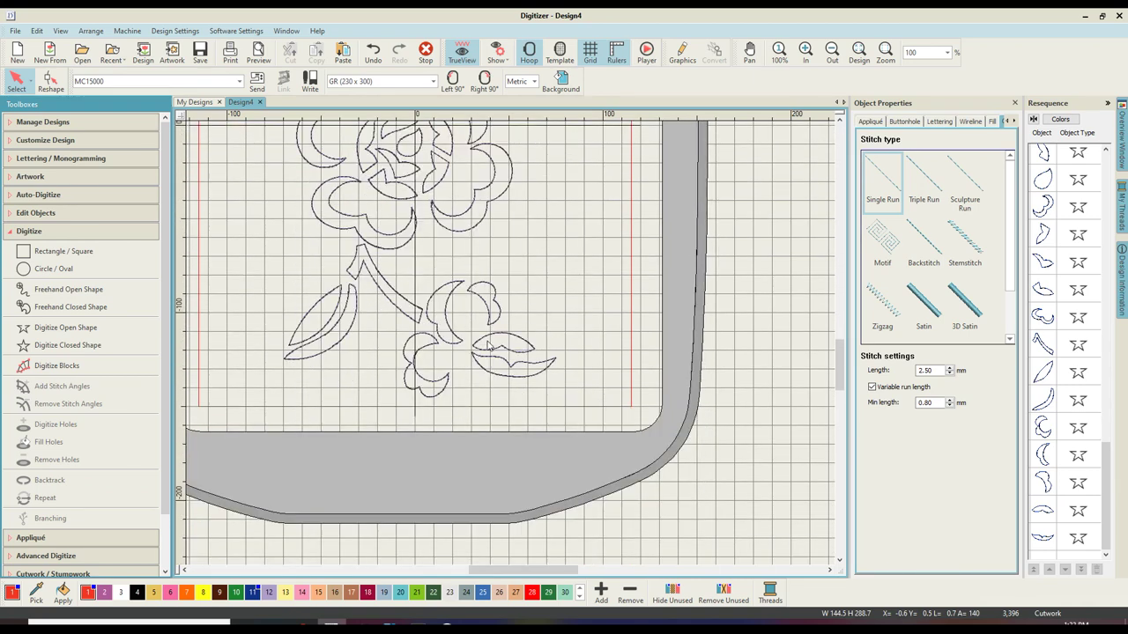
Step: Show the artwork again and set up new outlines as Satin in yellow color 13
scroll(487, 346, up, 5)
scroll(487, 341, up, 6)
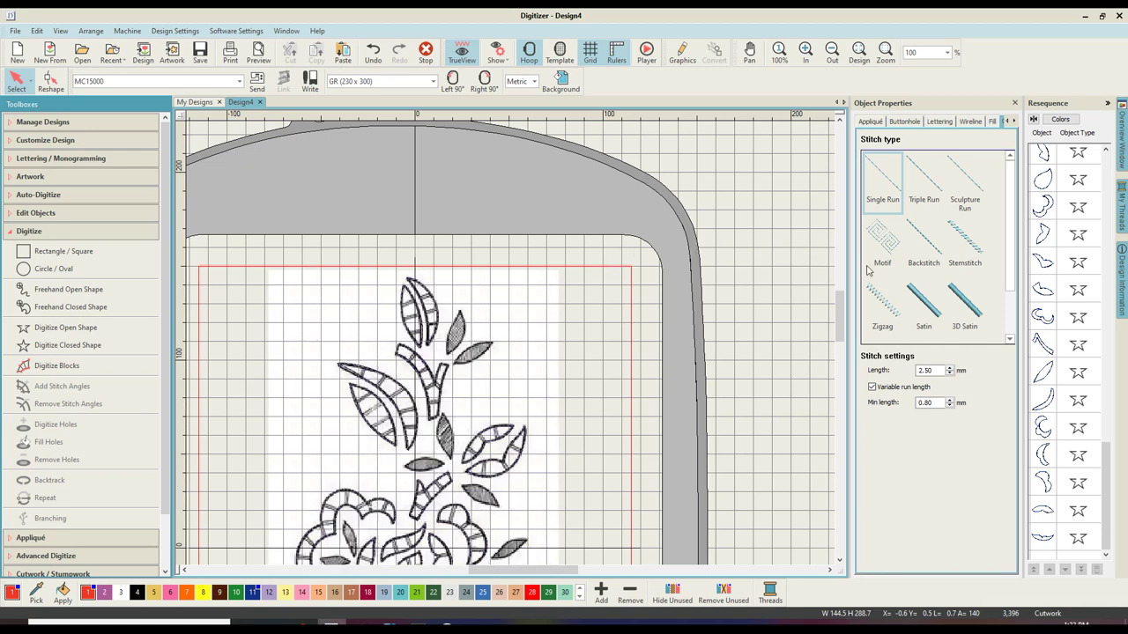
click(921, 297)
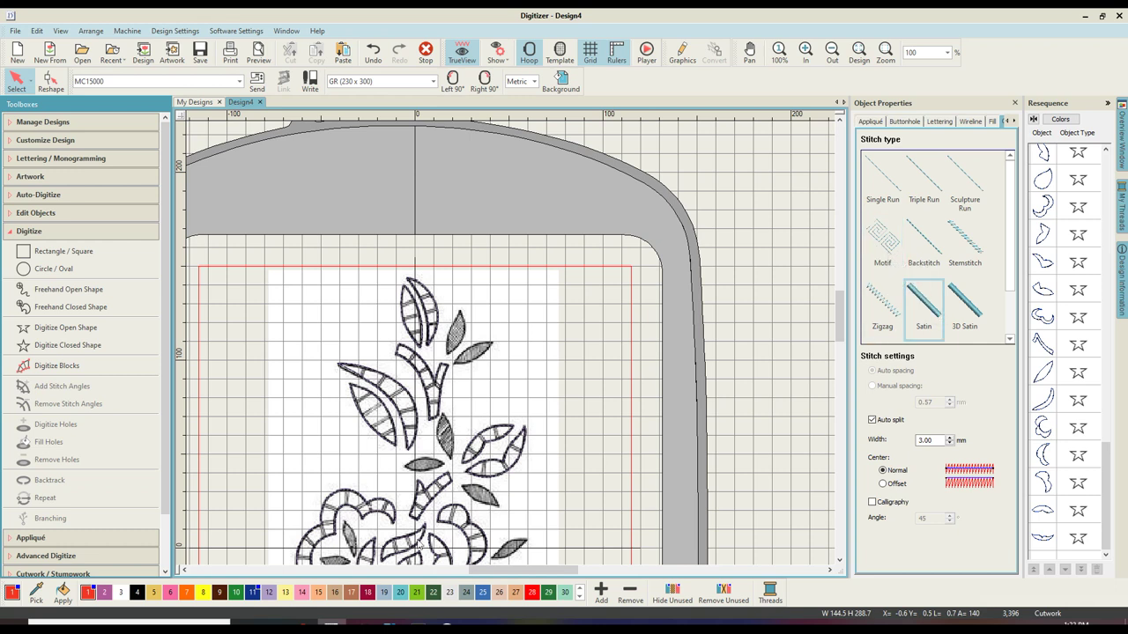
click(401, 592)
click(286, 593)
Step: Set the Satin outline width for new objects to 1.50 mm
scroll(482, 421, up, 2)
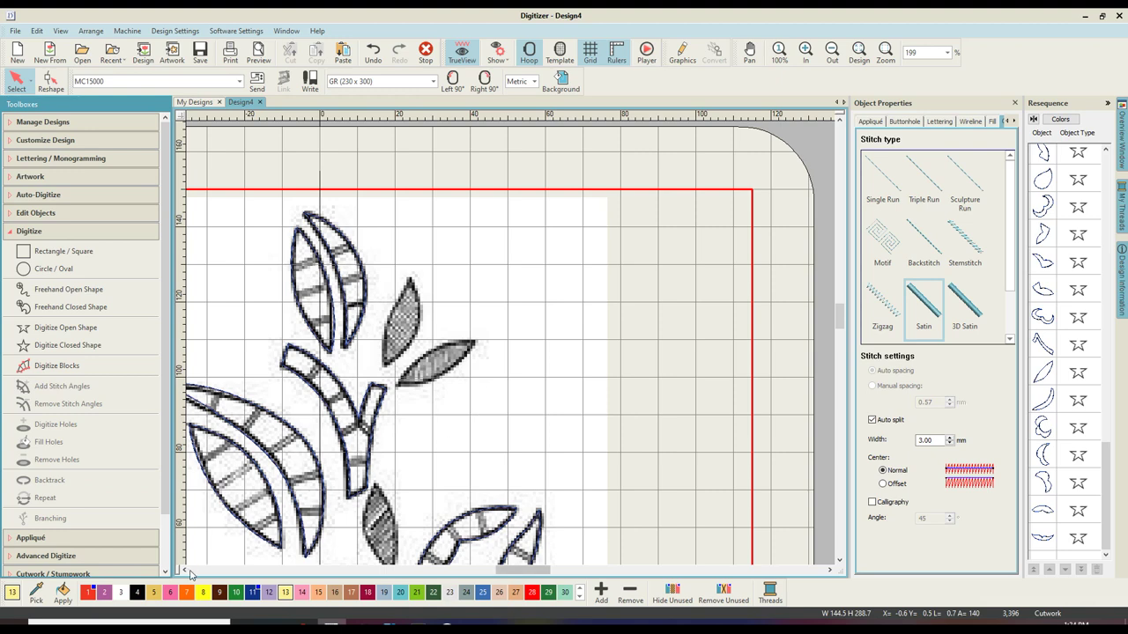
scroll(246, 499, up, 2)
scroll(294, 529, up, 2)
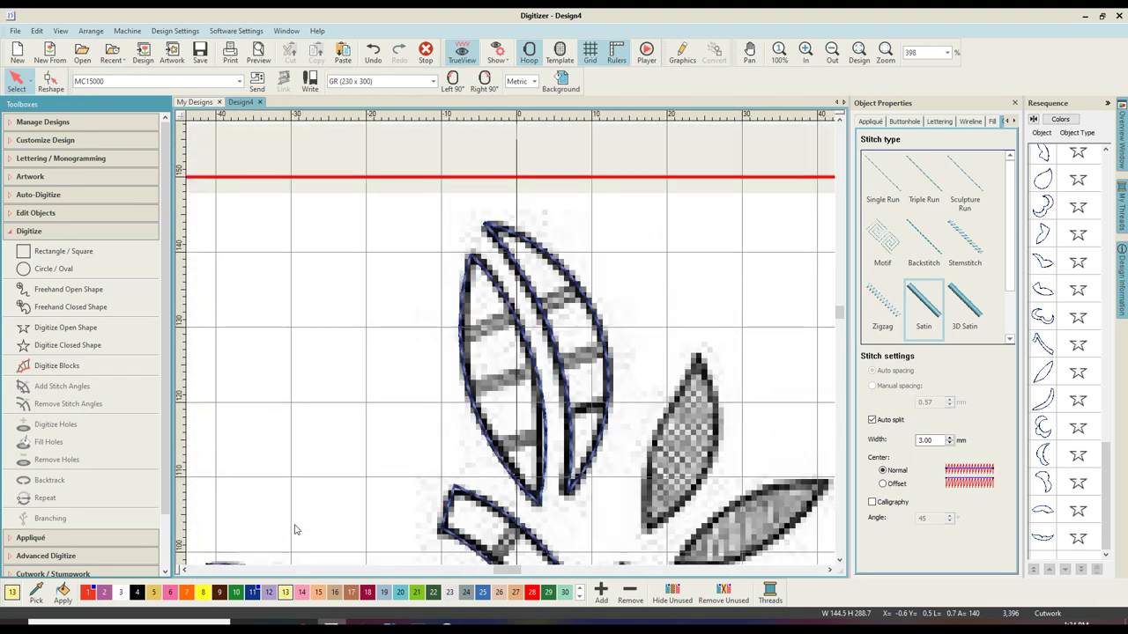
click(915, 318)
drag(941, 439, 893, 439)
text(1.5)
key(Return)
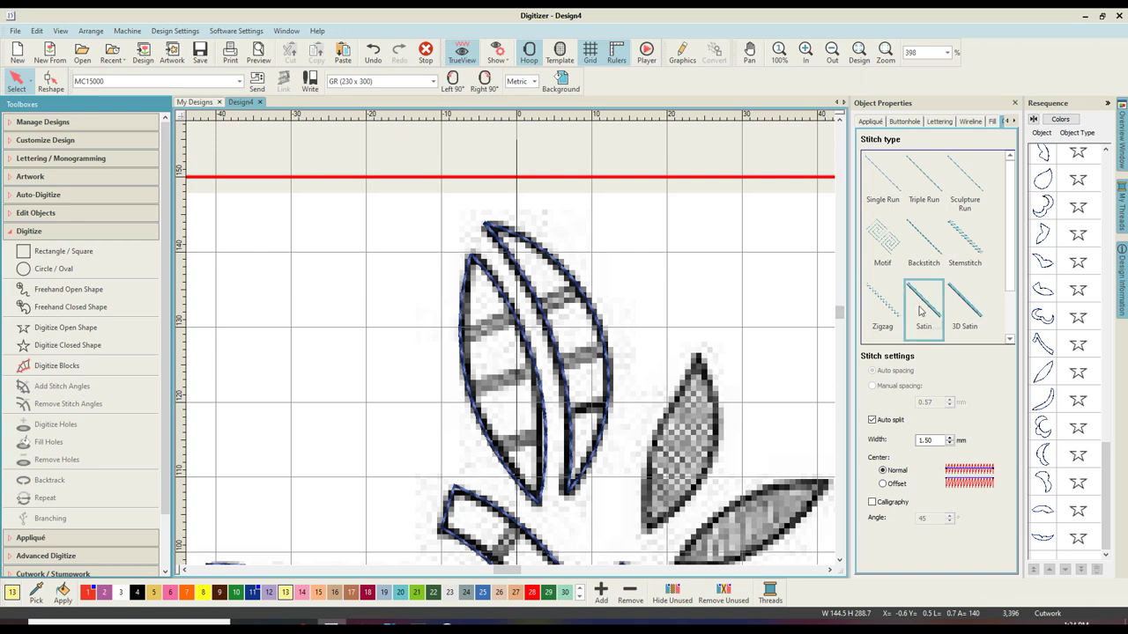
Step: Digitize an open satin bar over the top crossbar in the right half of the uppermost leaf
key(z)
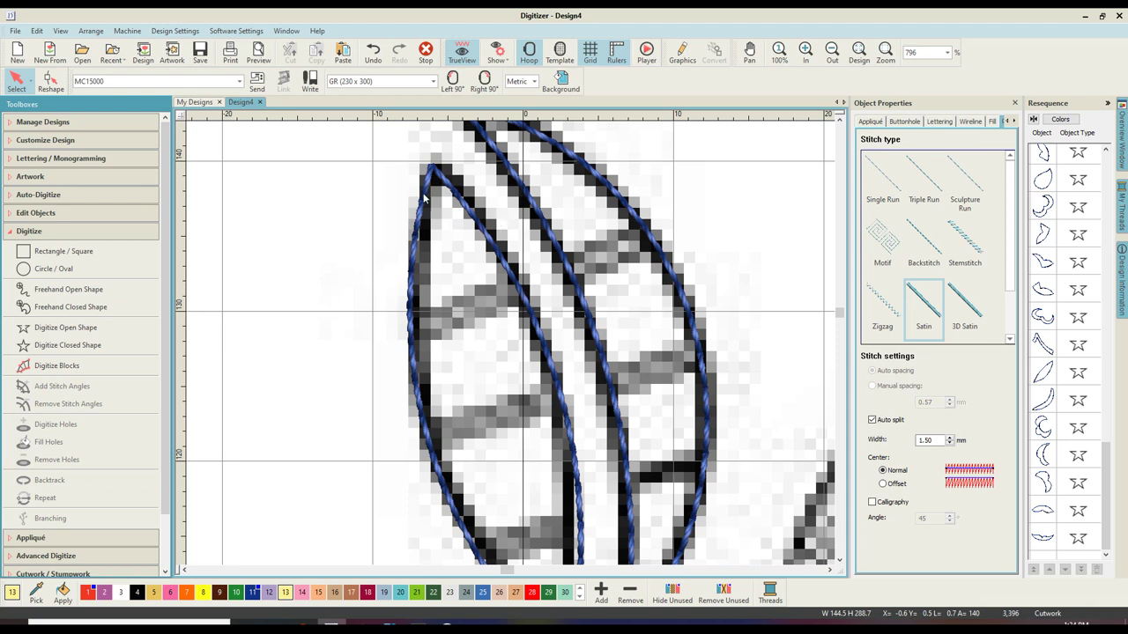
click(29, 330)
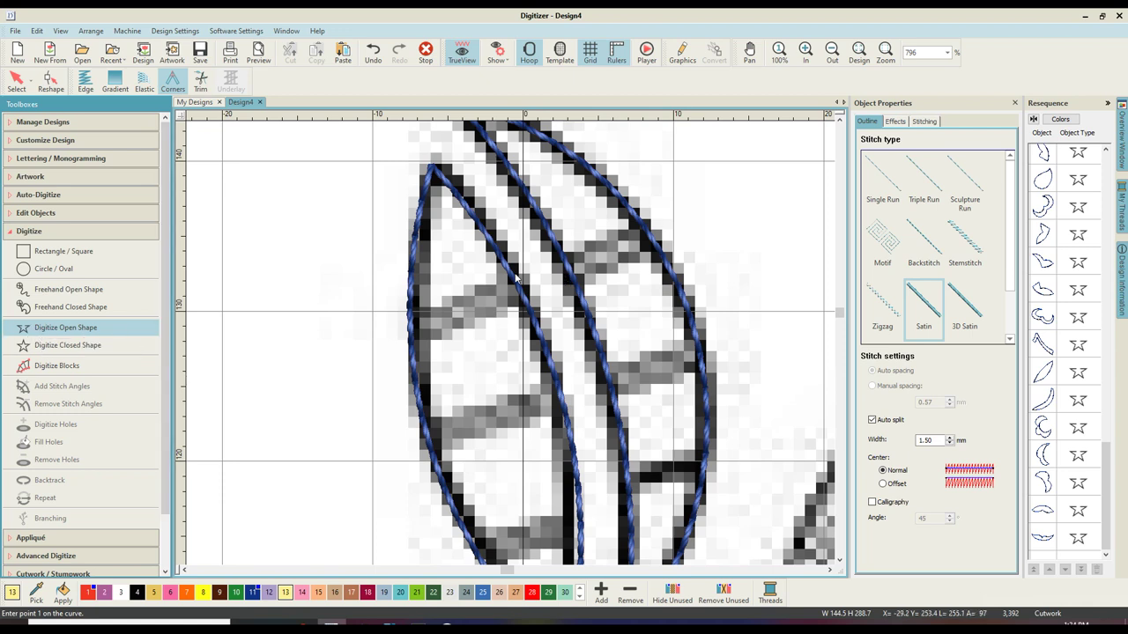
click(567, 278)
click(652, 229)
key(Return)
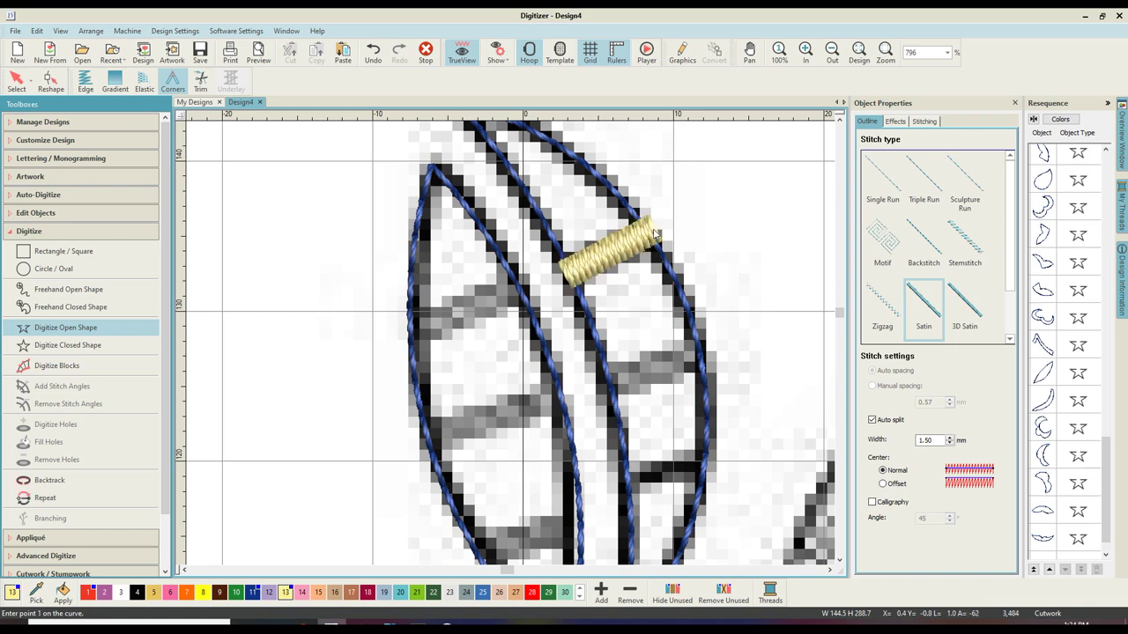
Step: Digitize a Single Run connector down the right leaf half's outer edge and a satin bar over its second crossbar
click(892, 174)
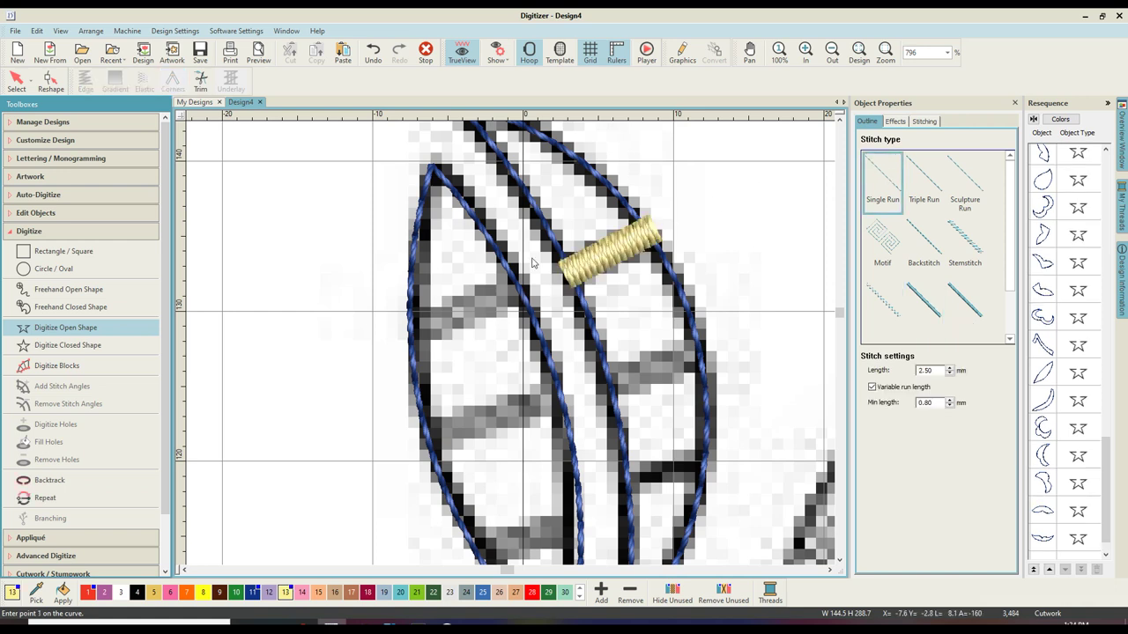
click(653, 232)
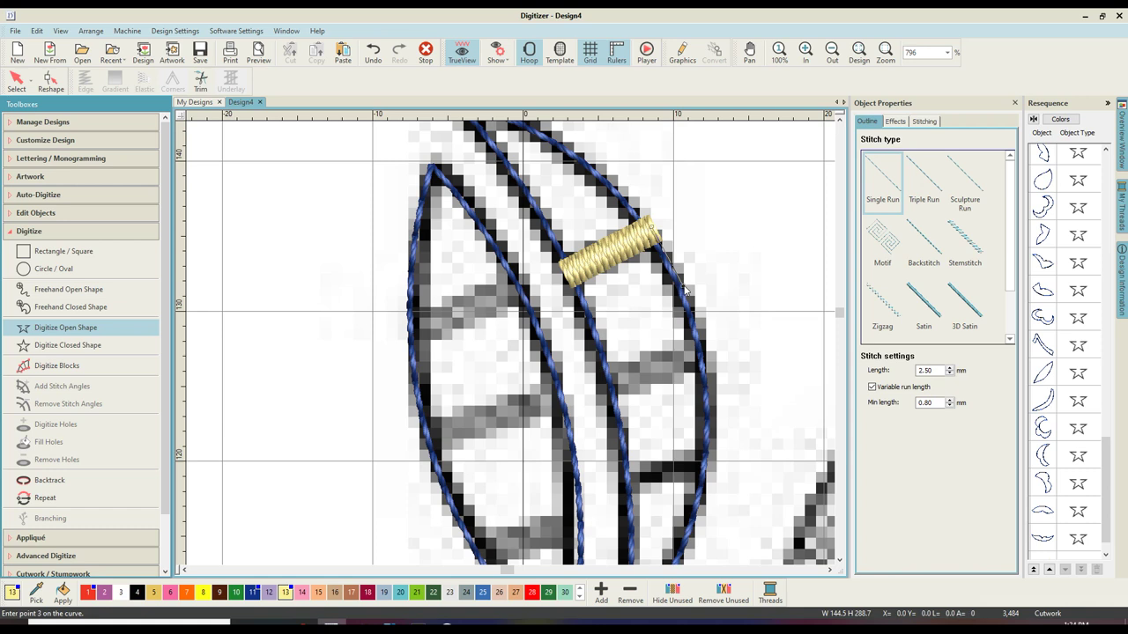
click(707, 356)
key(Return)
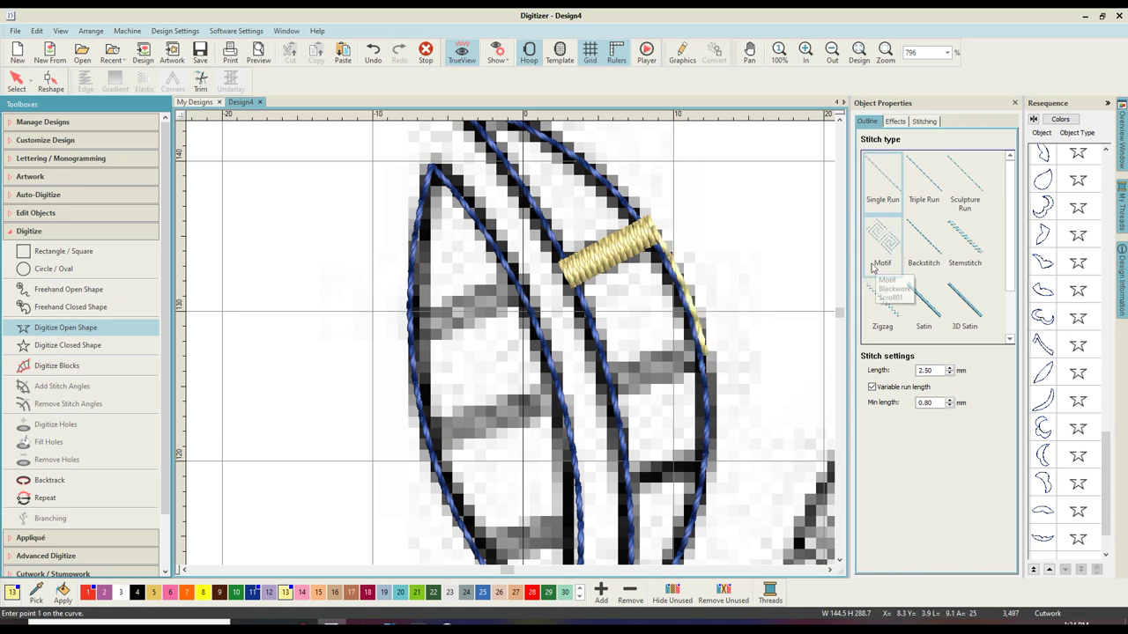
click(922, 309)
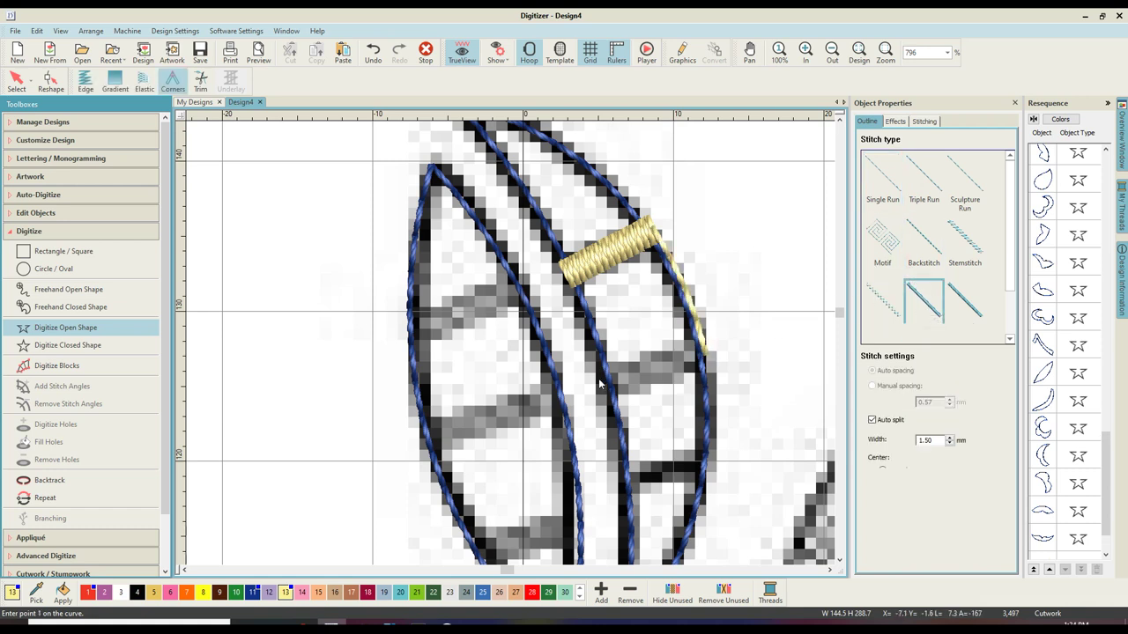
click(706, 354)
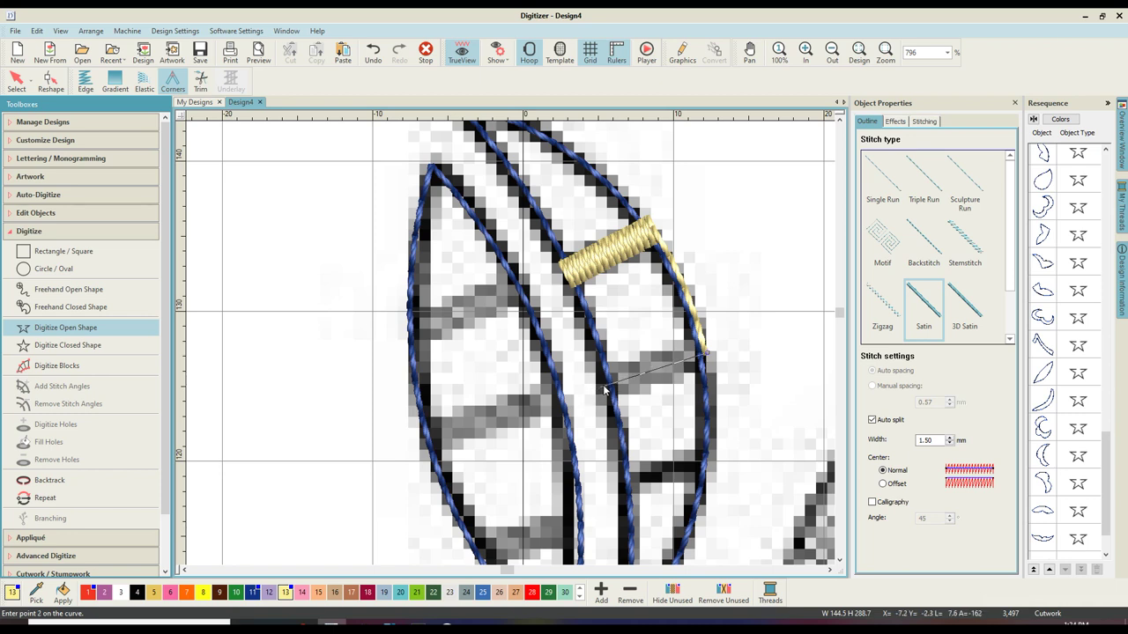
key(Return)
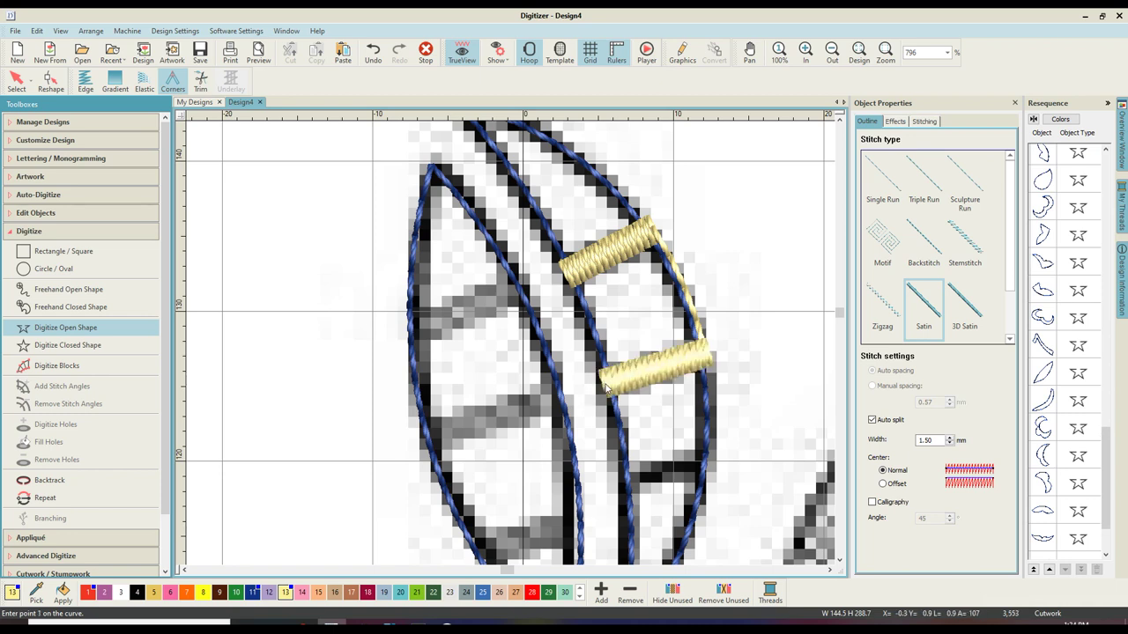
Step: Digitize a Single Run connector down the right leaf half's inner edge and a satin bar over its lowest crossbar
click(883, 187)
click(607, 381)
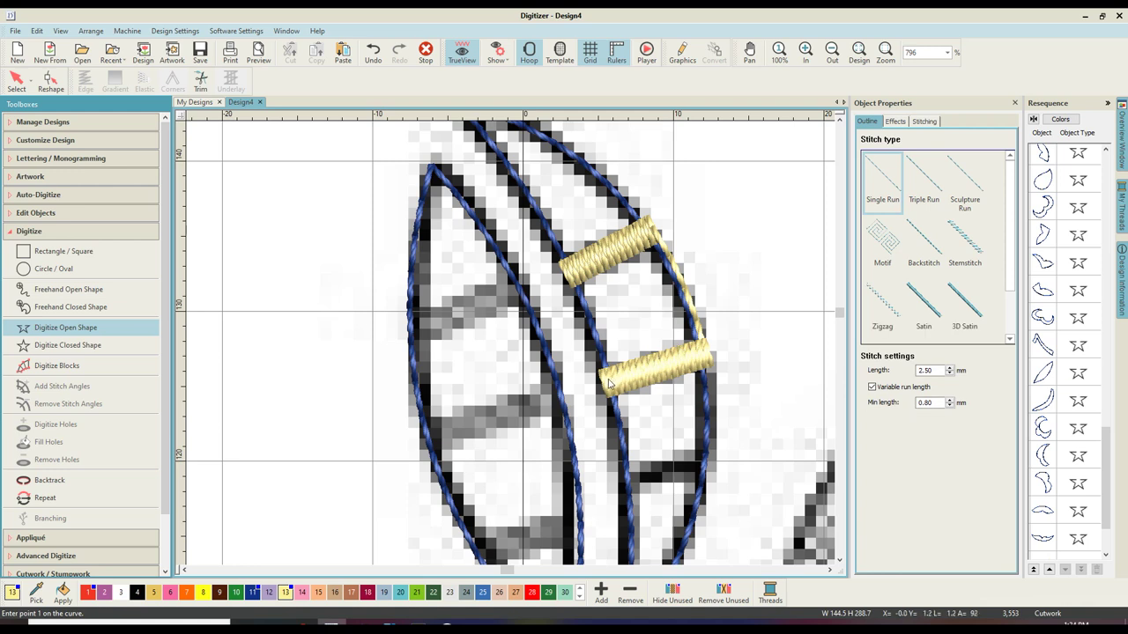
click(622, 467)
key(Return)
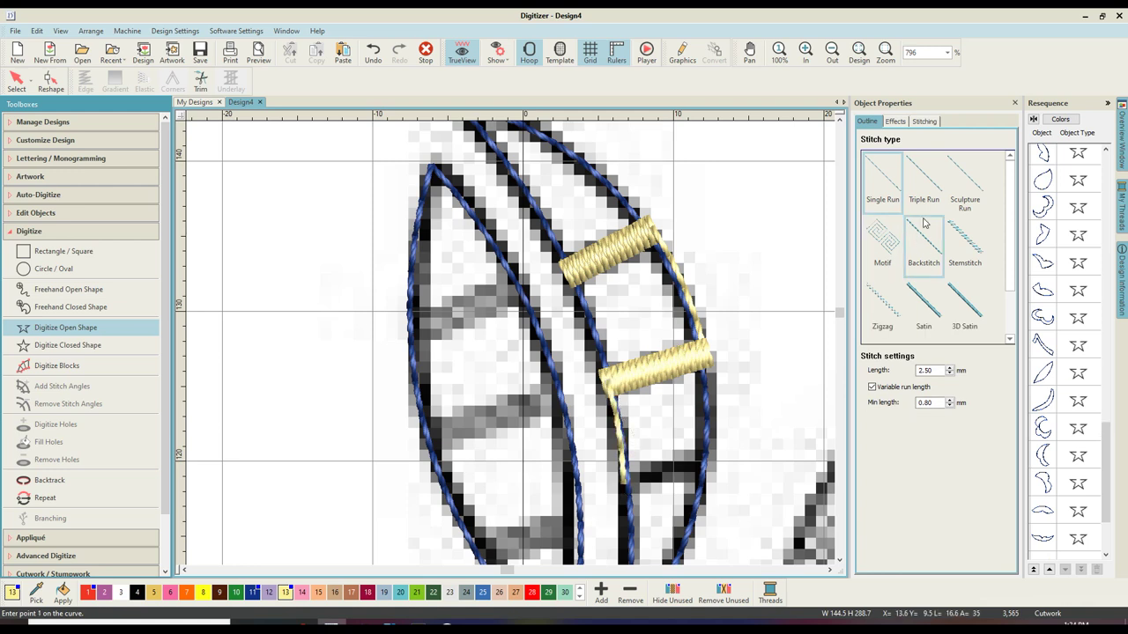
click(924, 298)
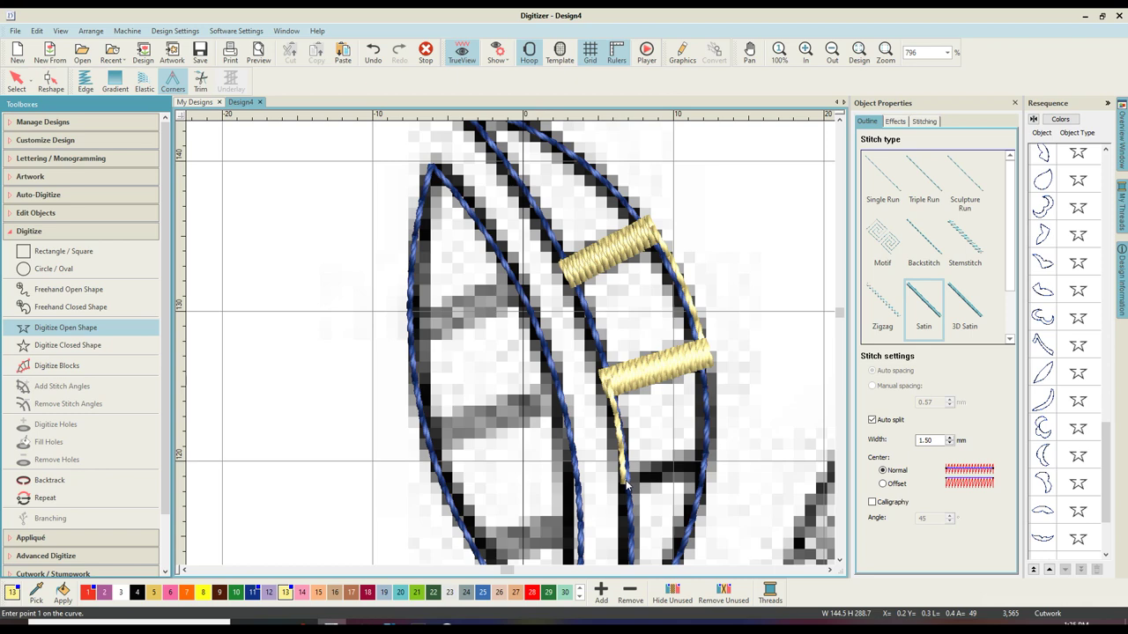
click(621, 486)
key(Return)
Step: Digitize an open satin bar over the lowest crossbar in the left half of the uppermost leaf
click(882, 181)
scroll(765, 331, down, 1)
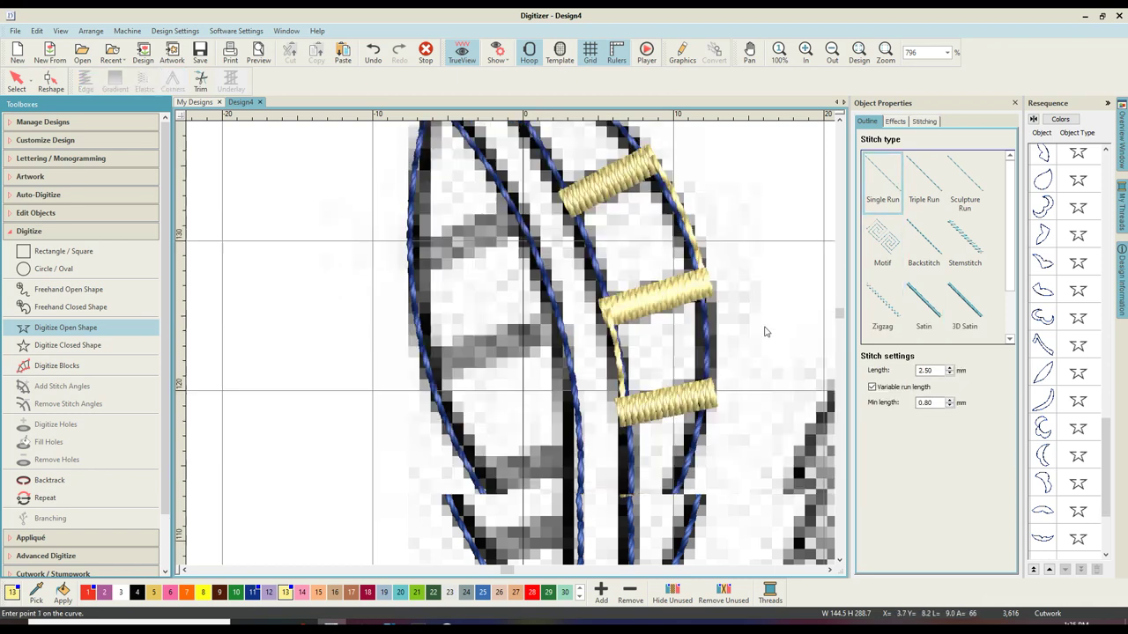
scroll(765, 331, down, 2)
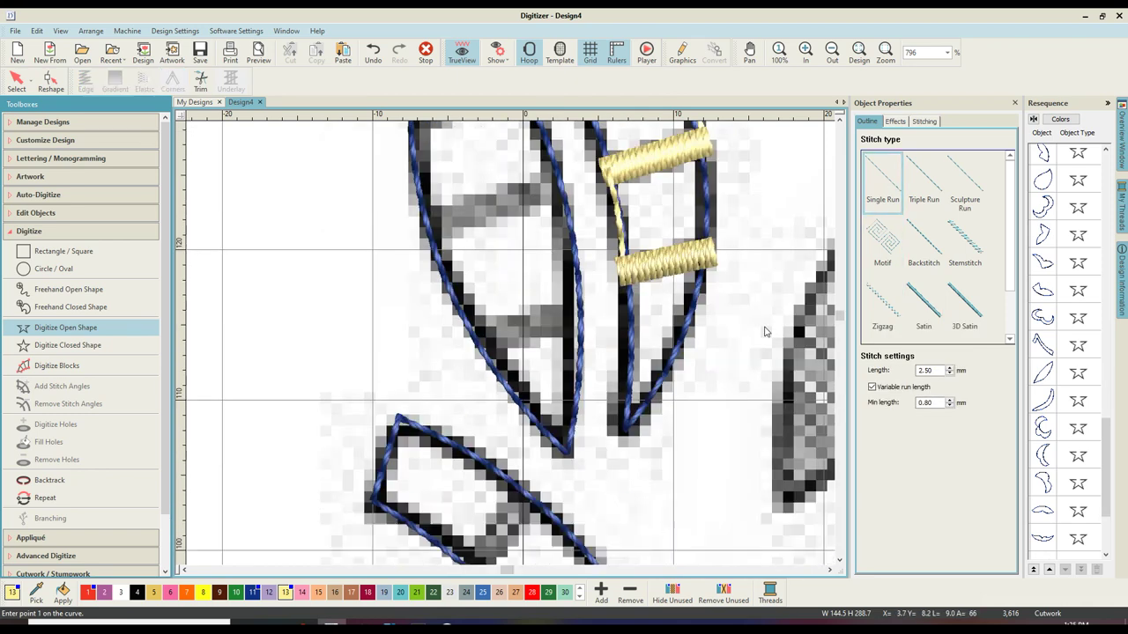
click(922, 301)
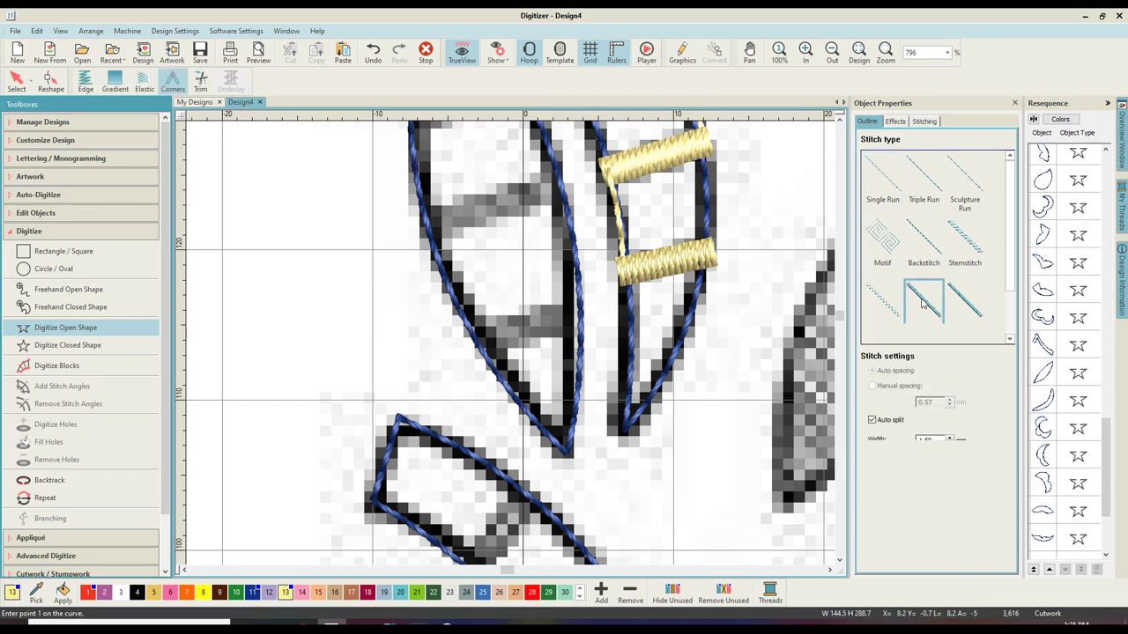
click(586, 322)
click(476, 349)
key(Return)
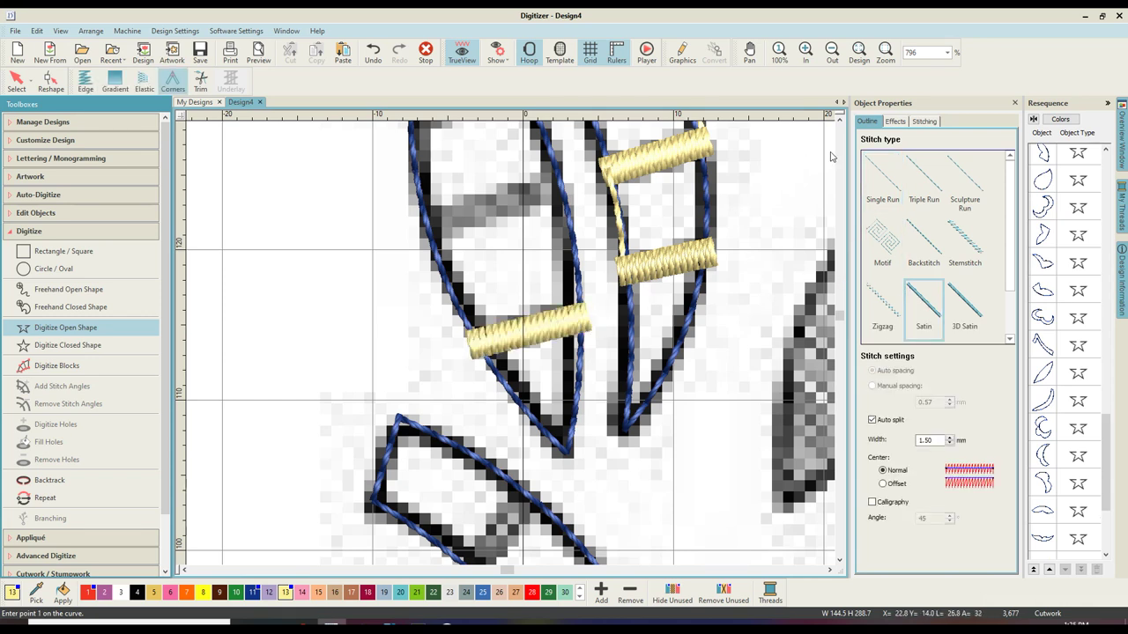
Step: Digitize a Single Run connector up the left leaf half's outer edge and a satin bar over its middle crossbar
click(882, 176)
click(473, 351)
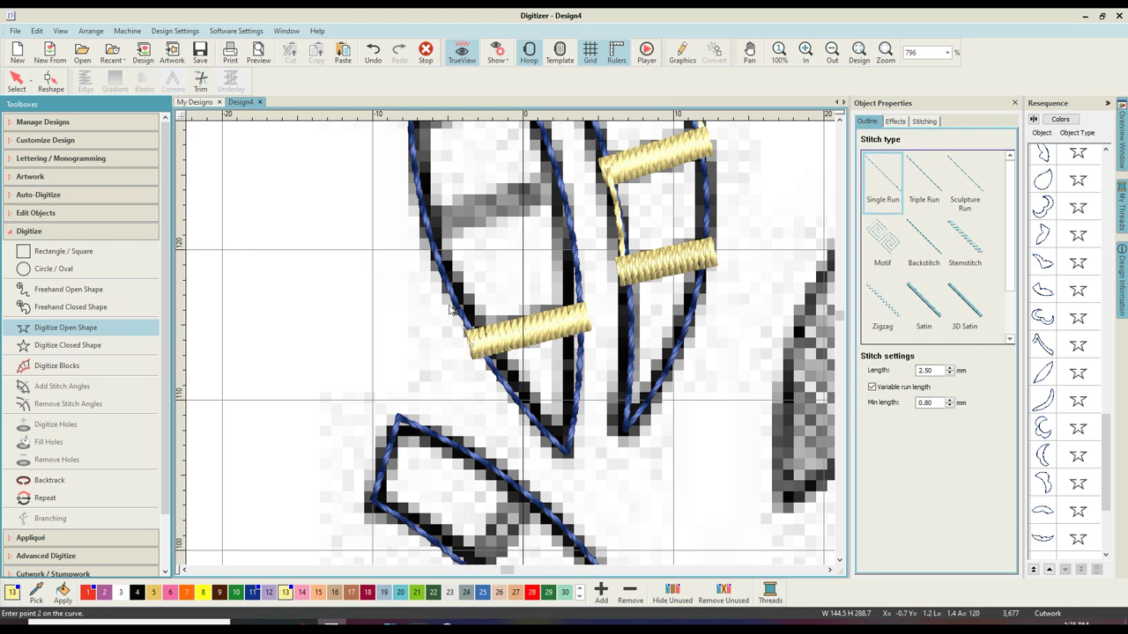
click(425, 229)
key(Return)
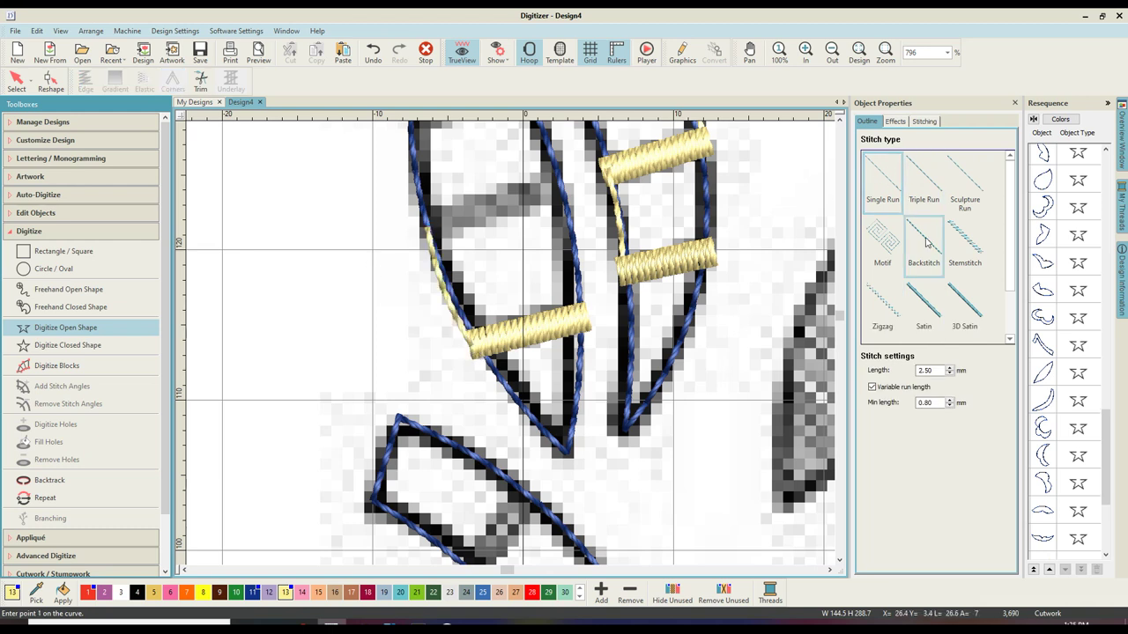
click(924, 301)
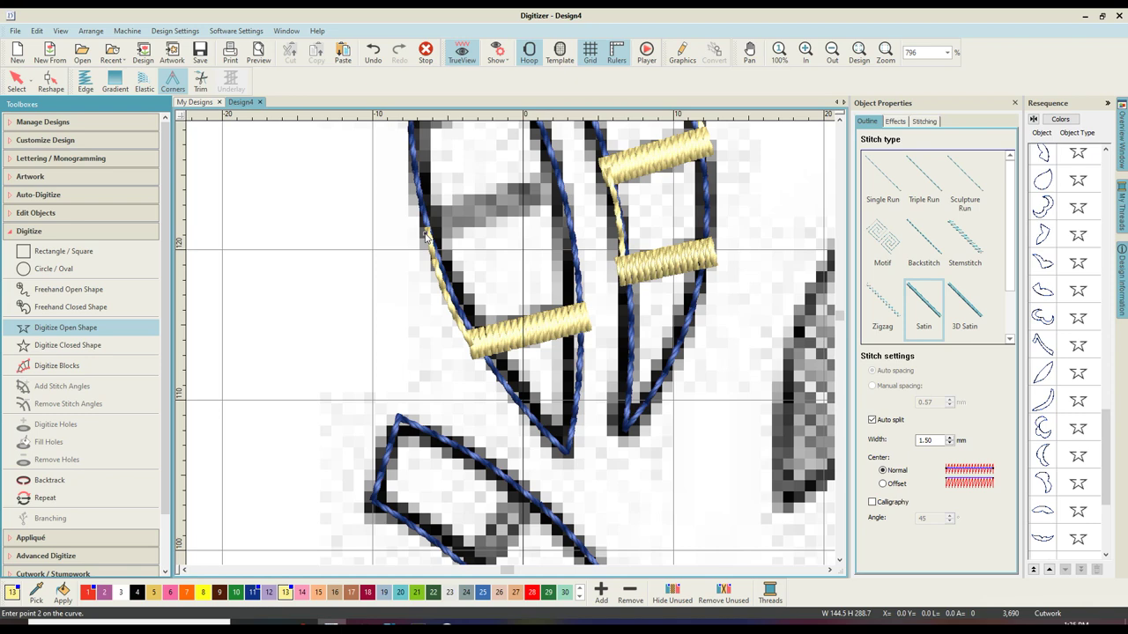
click(569, 185)
key(Return)
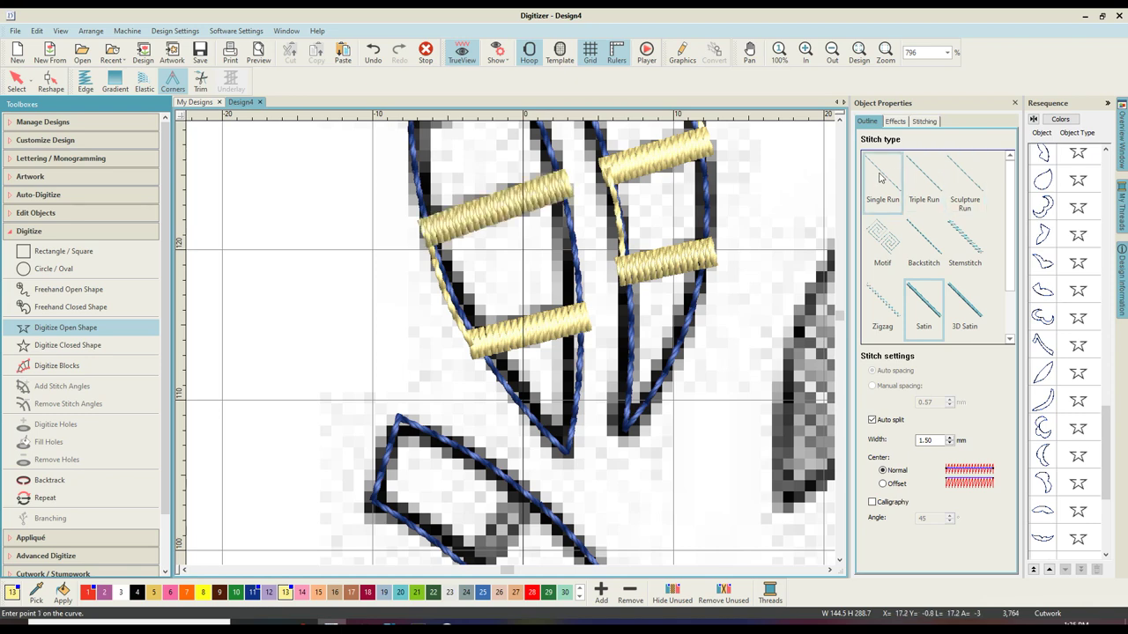
Step: Digitize a Single Run connector up the left leaf half's inner edge and a satin bar over its top crossbar
click(879, 178)
scroll(610, 245, up, 3)
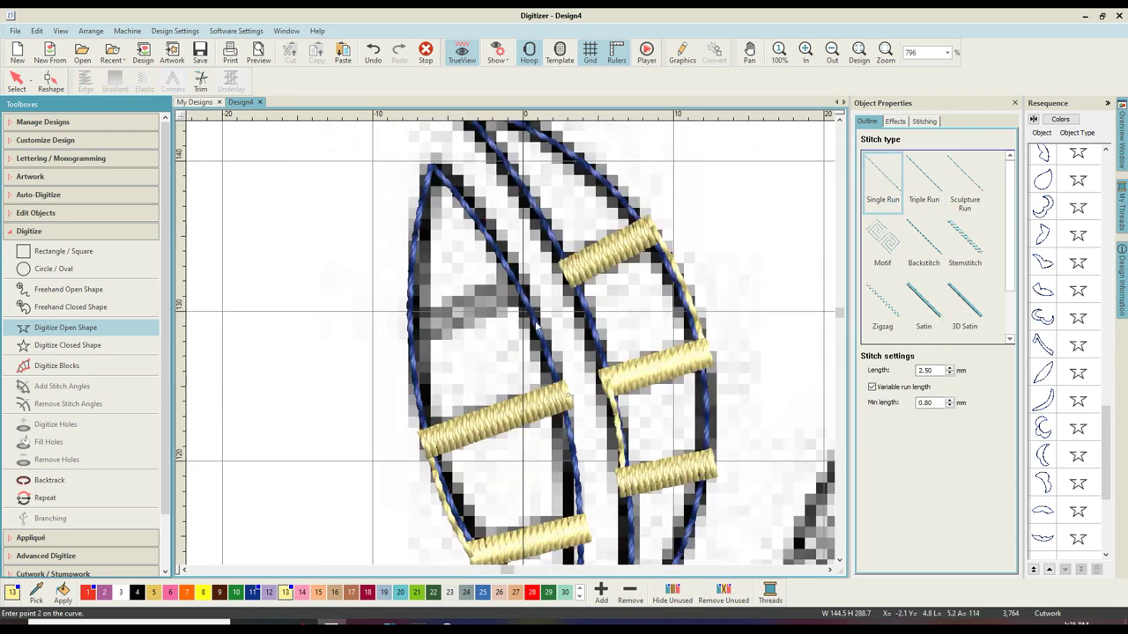
click(521, 283)
key(Return)
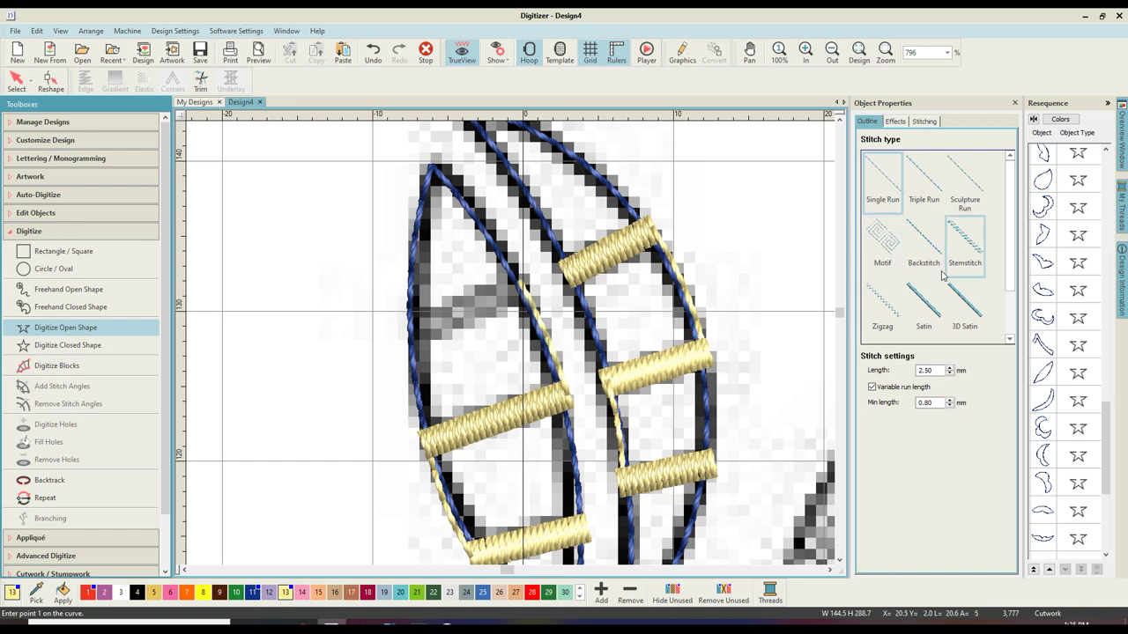
click(923, 304)
click(520, 285)
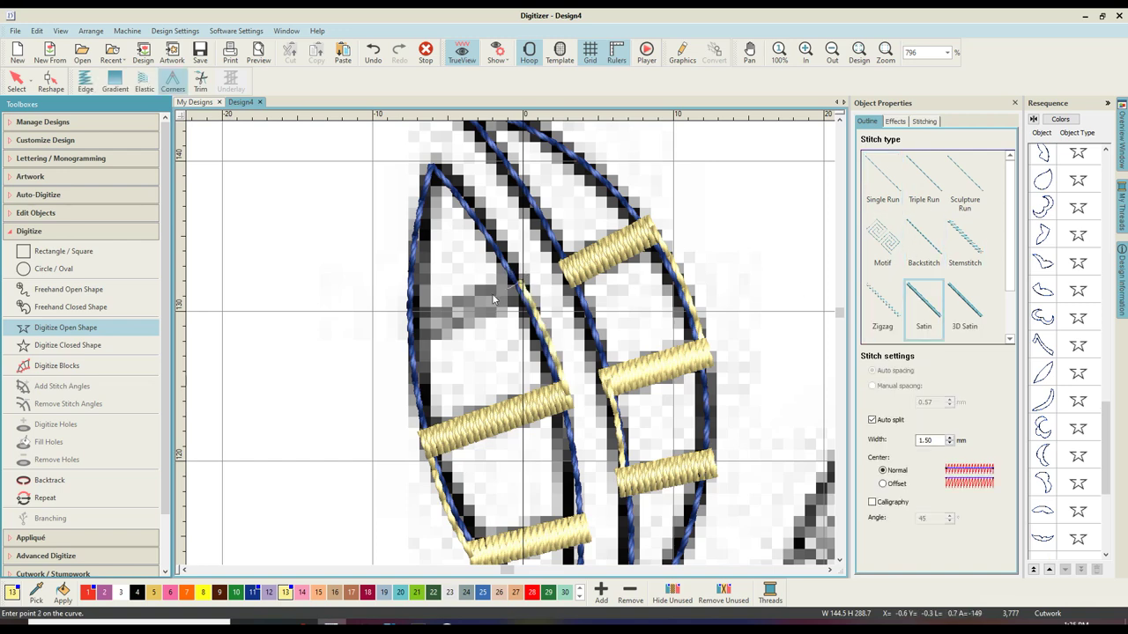
click(408, 324)
key(Return)
Step: Digitize an open satin bar over the first crossbar of the forked stem below the uppermost leaf
scroll(465, 260, down, 2)
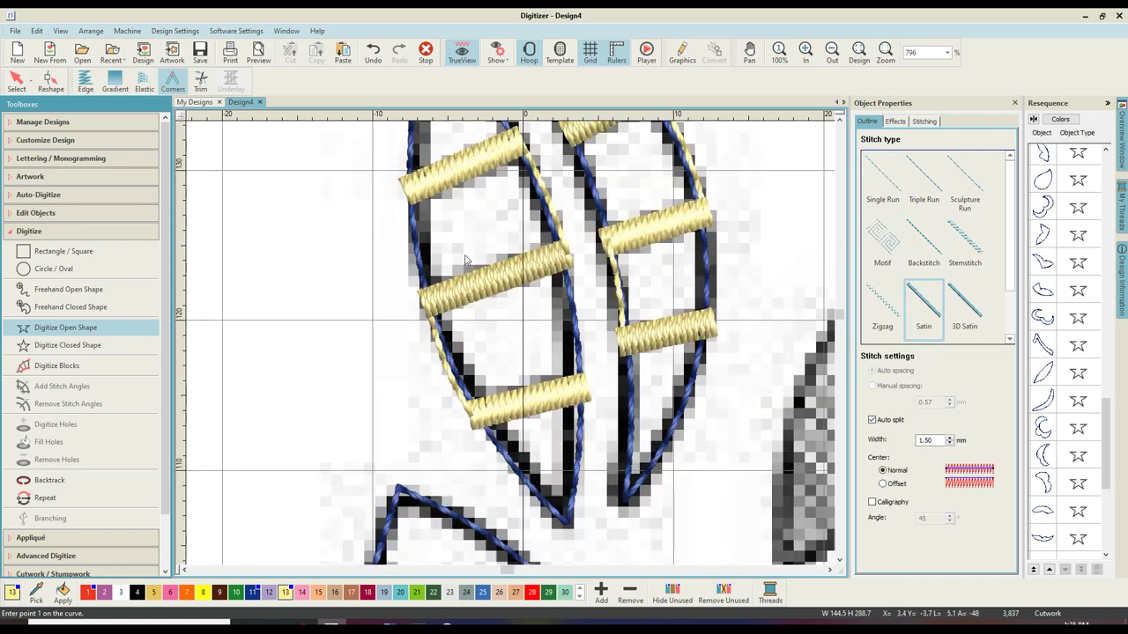
scroll(485, 187, down, 4)
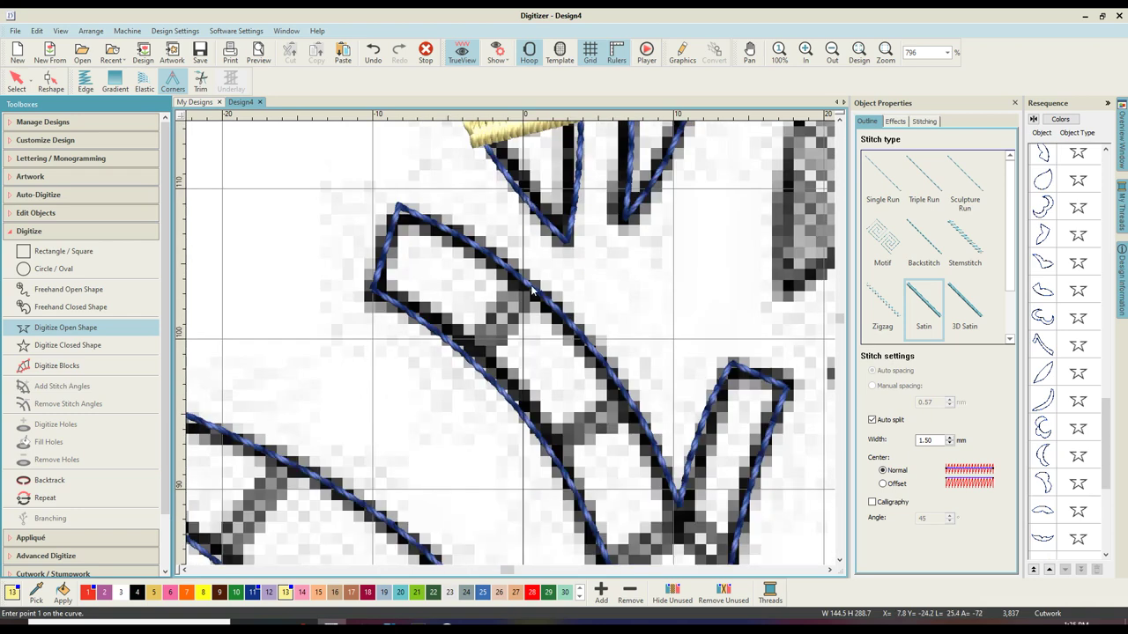
scroll(531, 290, down, 2)
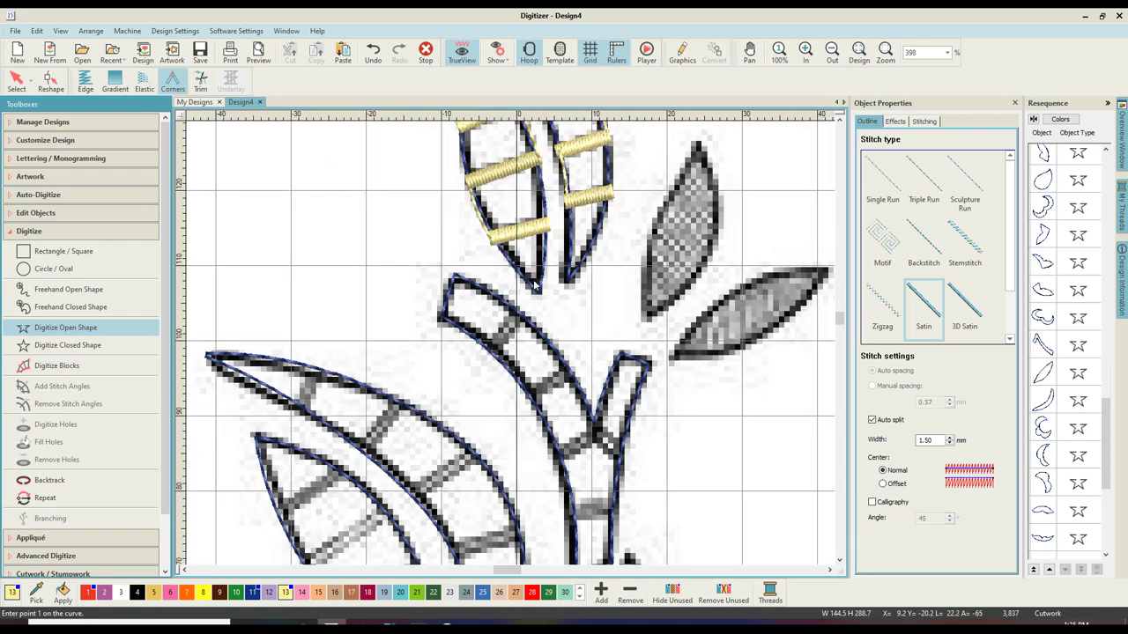
scroll(511, 346, up, 2)
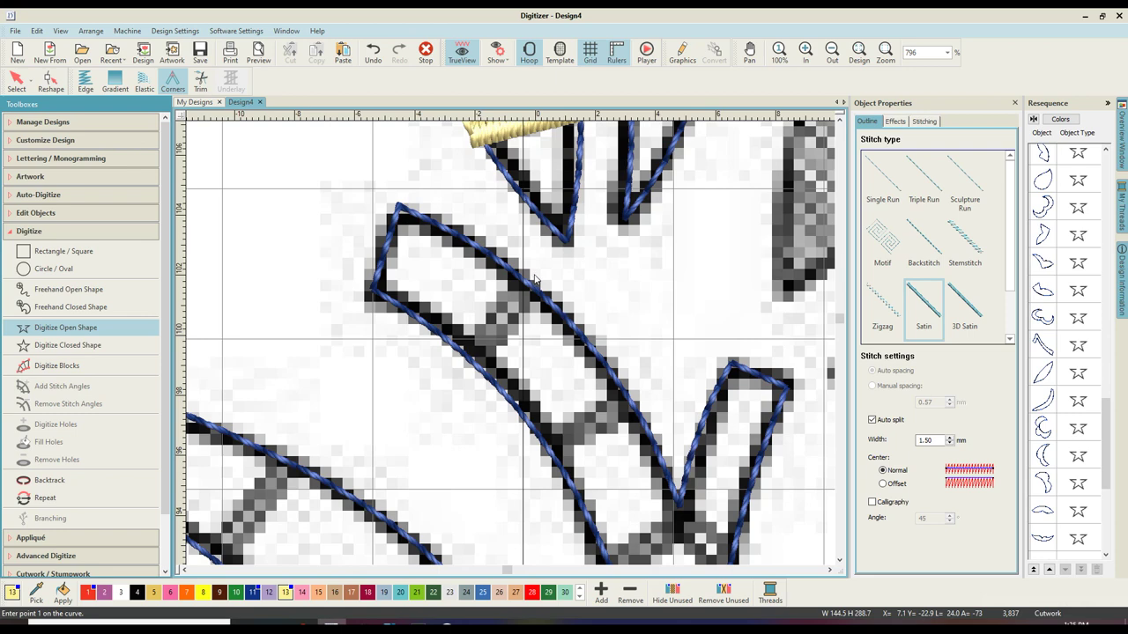
scroll(534, 244, up, 2)
scroll(534, 245, down, 2)
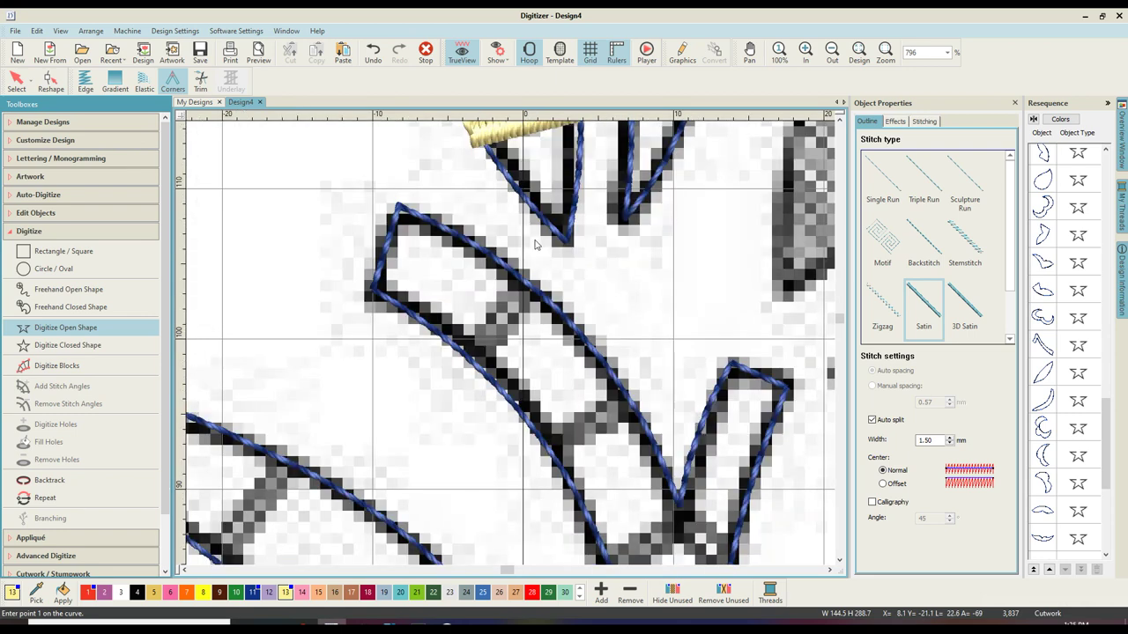
click(524, 319)
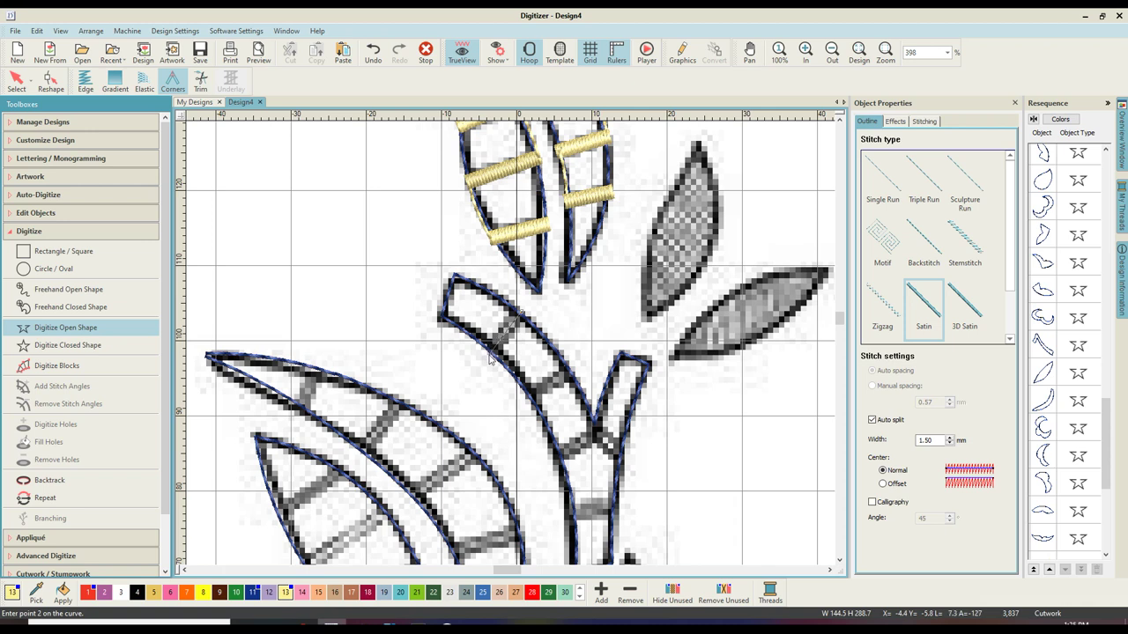
click(491, 357)
key(Return)
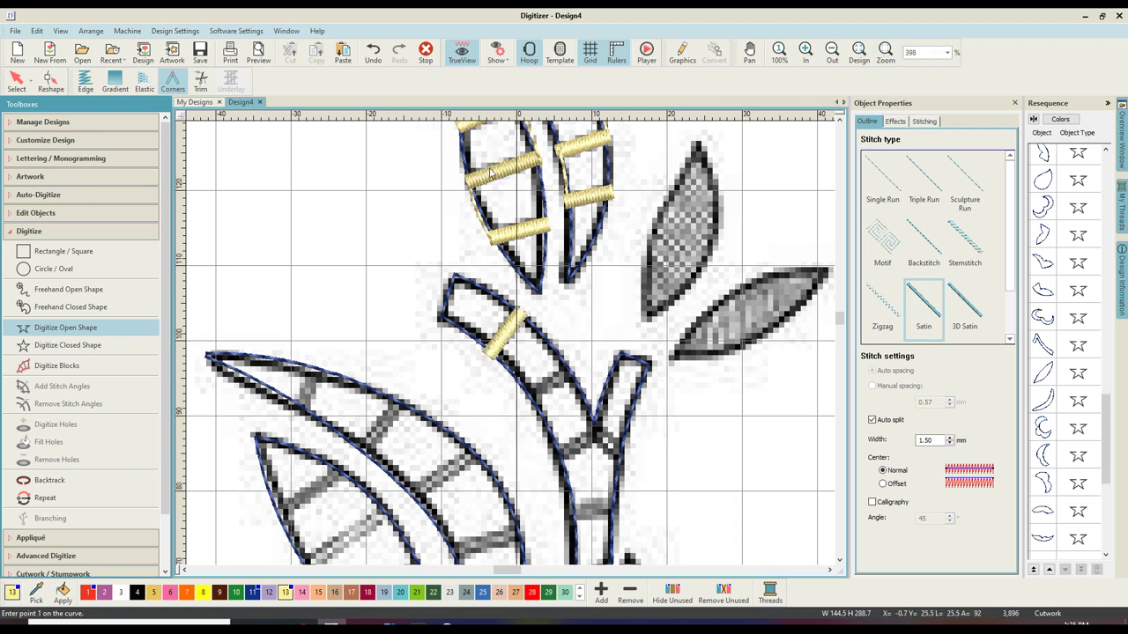
Step: Digitize a Single Run connector down the forked stem's left edge from the first satin bar to its second crossbar
key(z)
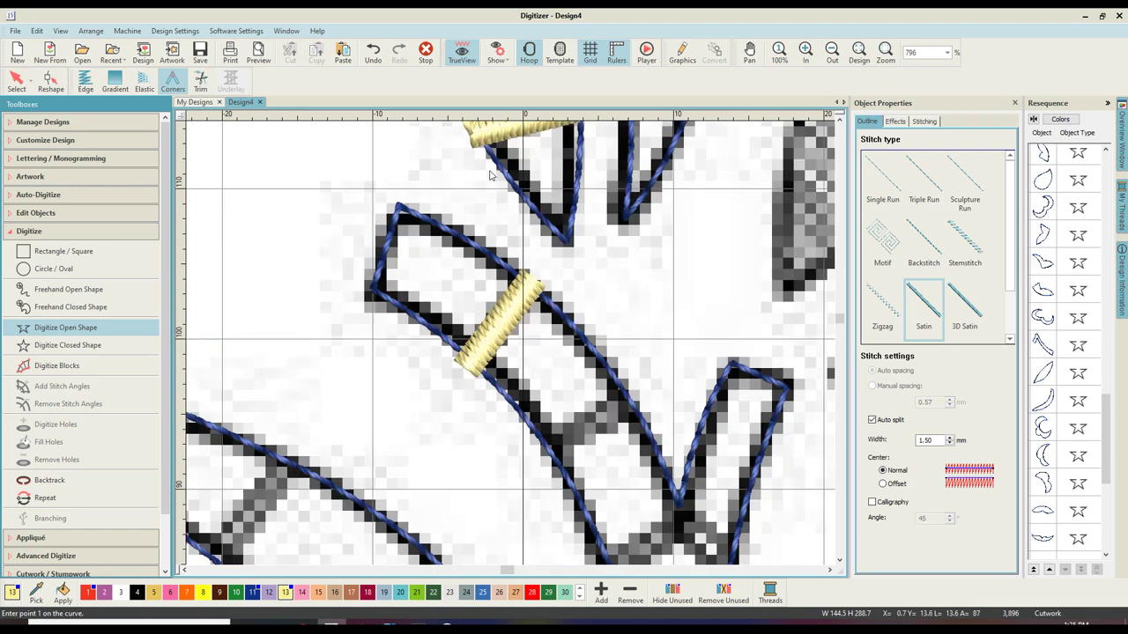
double_click(925, 53)
right_click(990, 62)
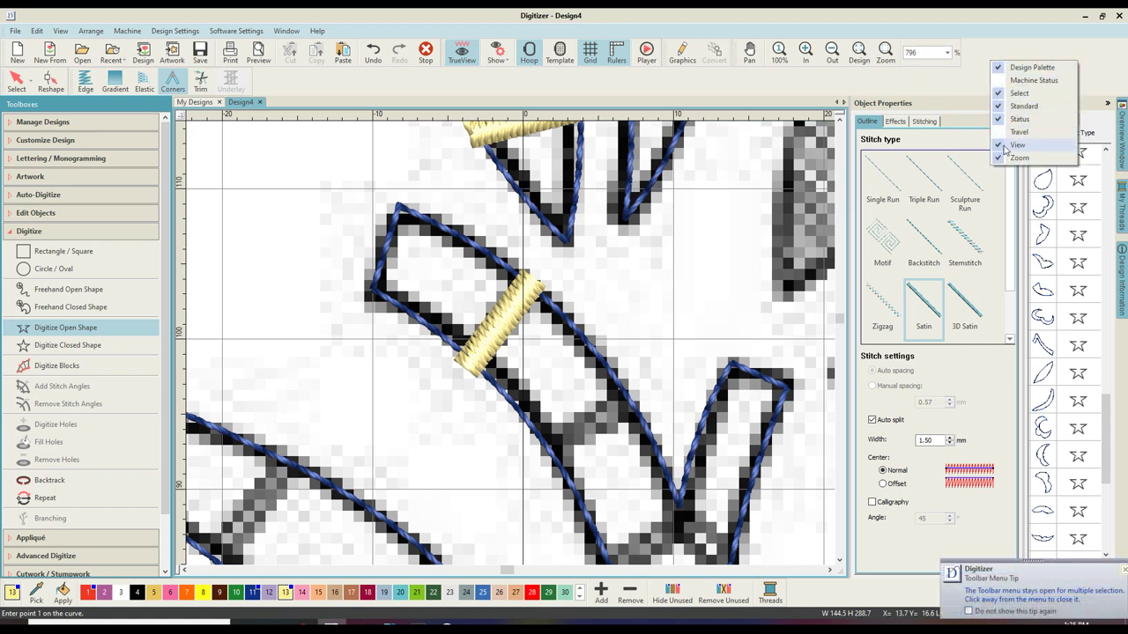
right_click(972, 82)
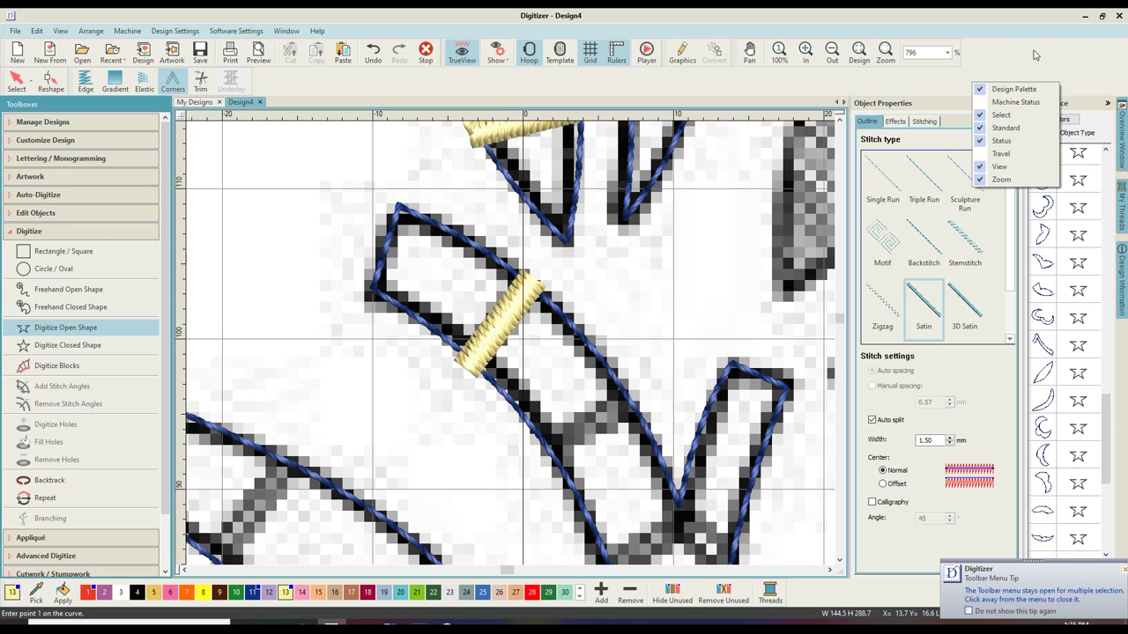
click(925, 56)
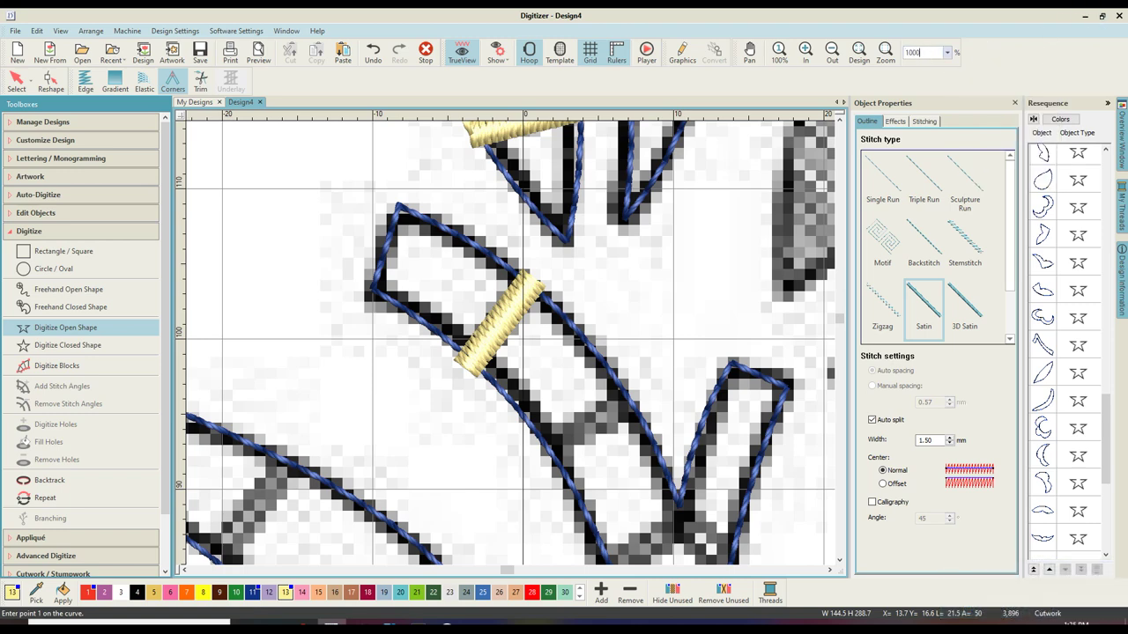
key(Return)
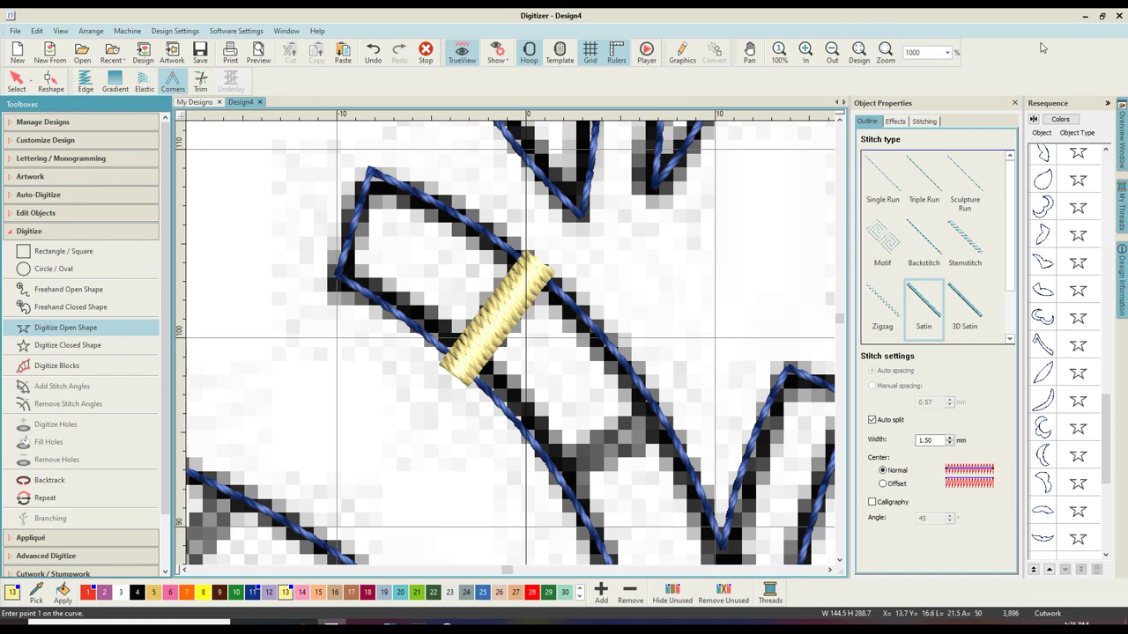
click(882, 180)
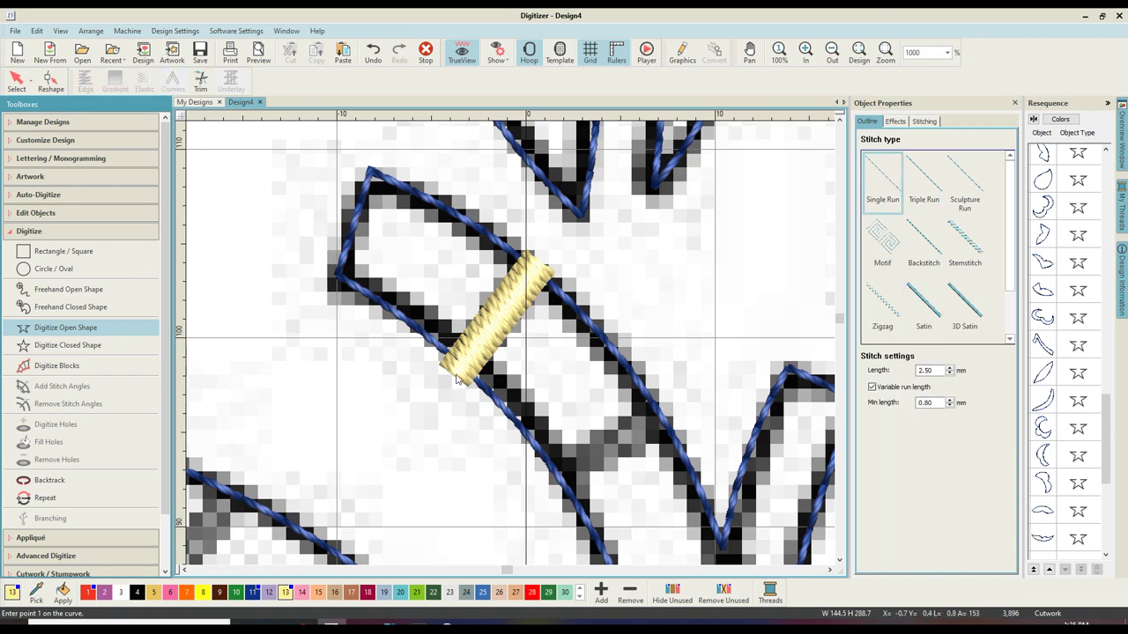
click(453, 381)
key(Escape)
click(454, 377)
click(497, 411)
click(557, 484)
key(Return)
Step: Digitize an open satin bar, 1.50 mm wide, over the second crossbar of the forked stem
click(932, 308)
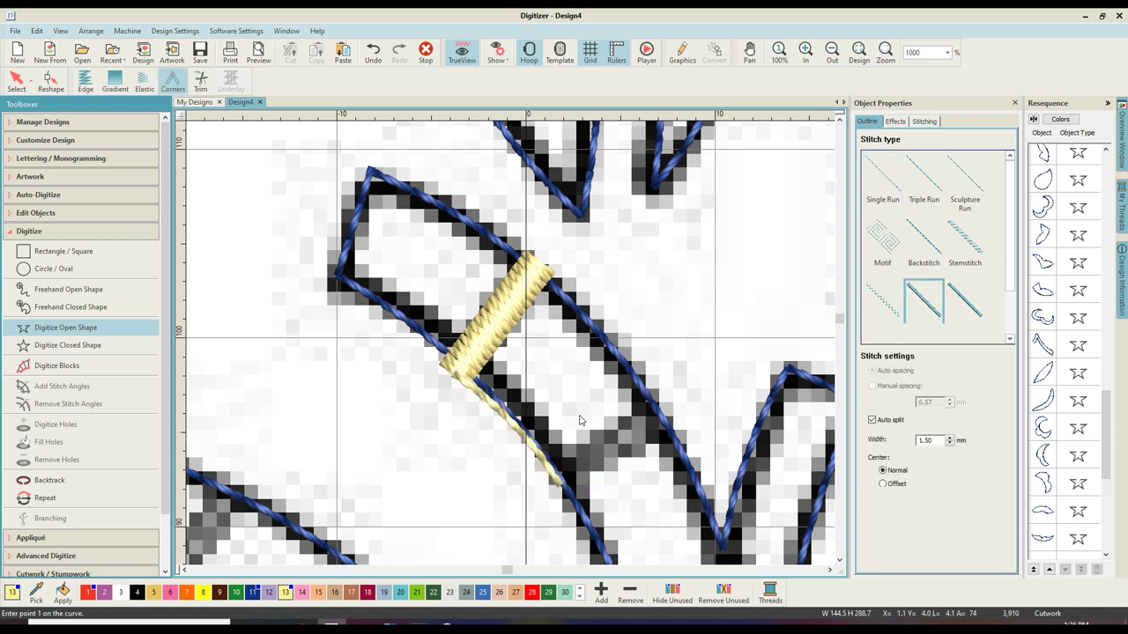
click(558, 483)
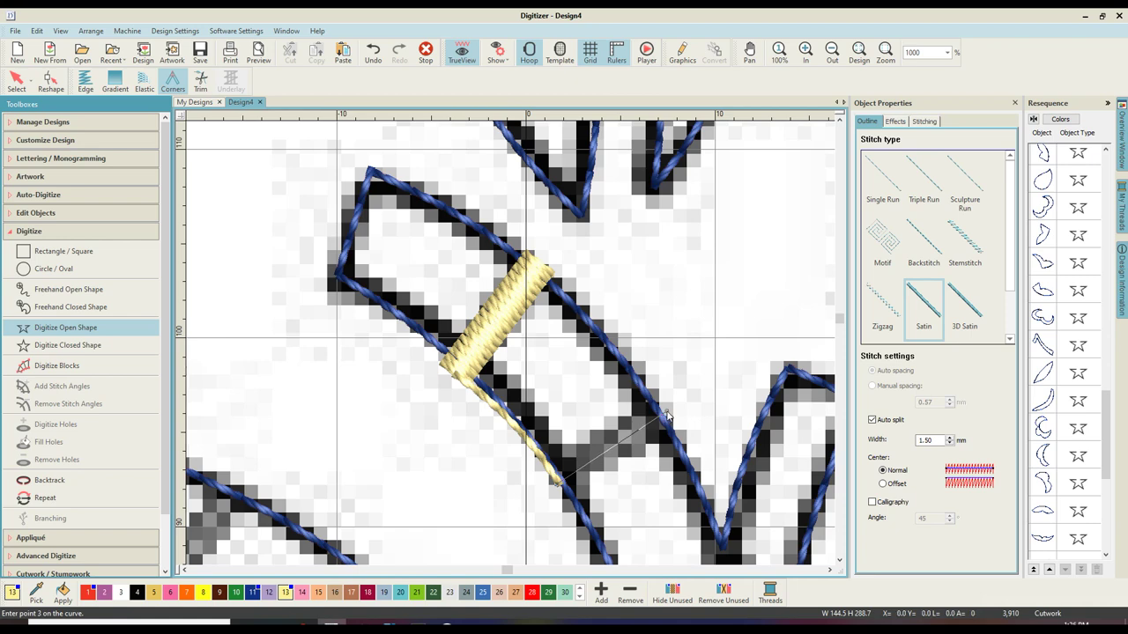
key(Return)
Step: Digitize a Single Run connector from the second bar's right end down to the fork and across to the stem's left edge
click(882, 183)
click(671, 422)
scroll(694, 495, down, 2)
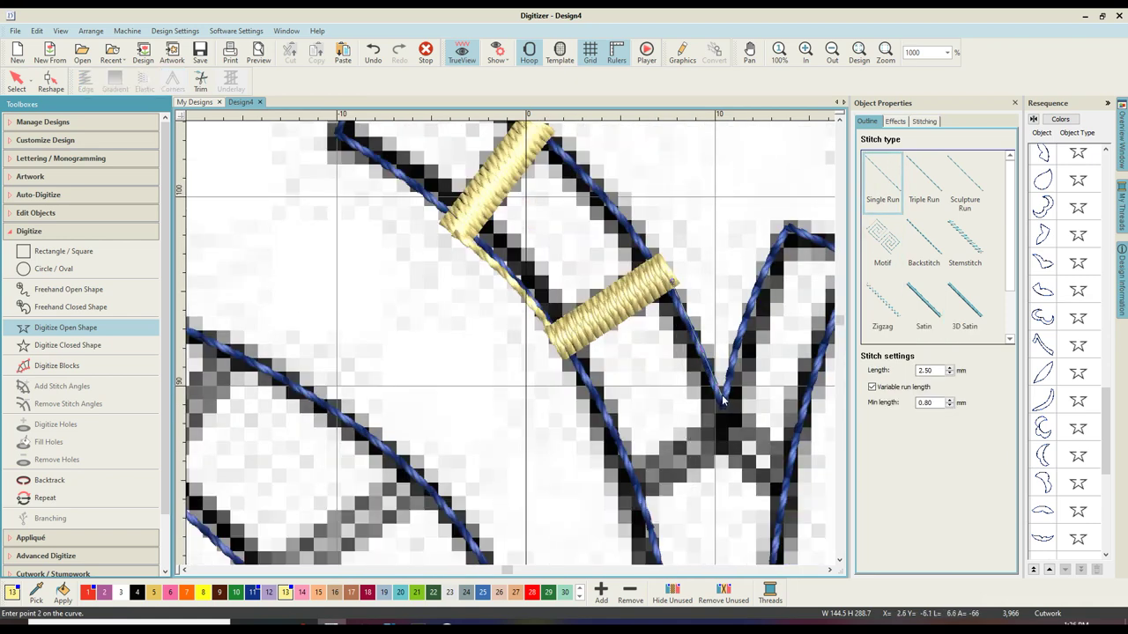
click(722, 398)
click(653, 490)
key(Return)
key(Return)
Step: Digitize a V-shaped open satin bar over the crossbars beneath the fork, from the stem's left edge to its right edge
click(923, 302)
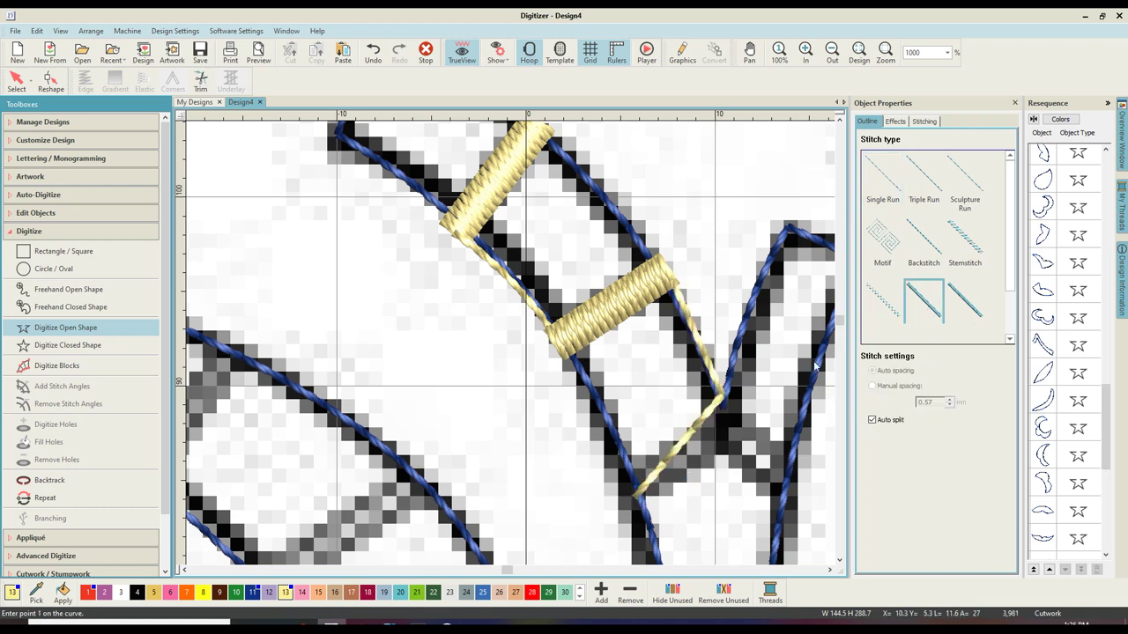
click(629, 505)
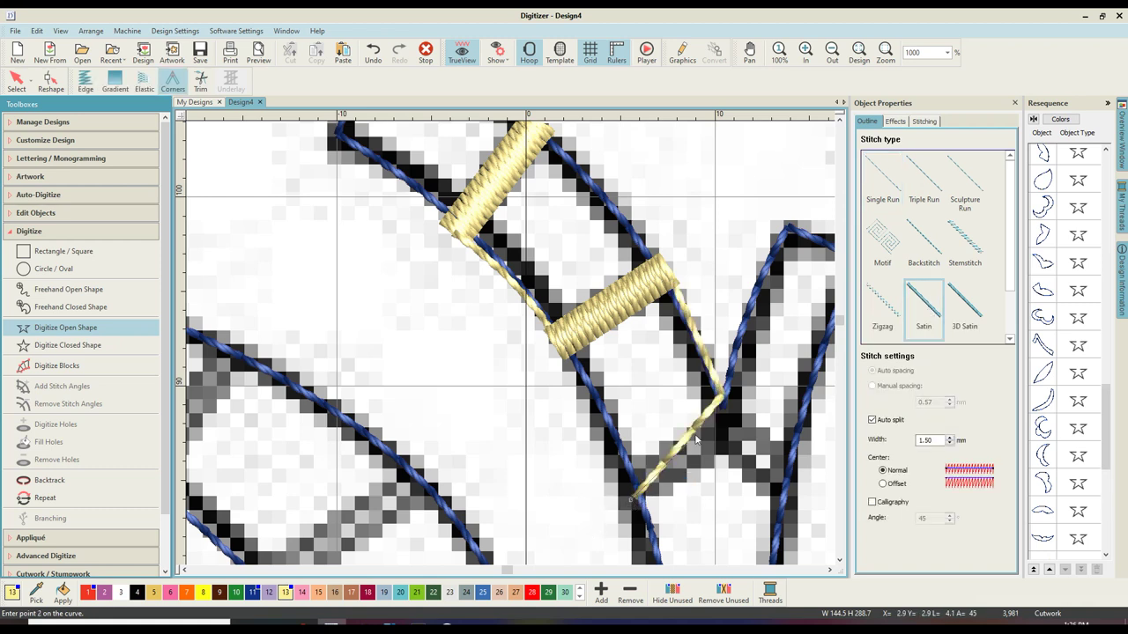
click(799, 489)
key(Return)
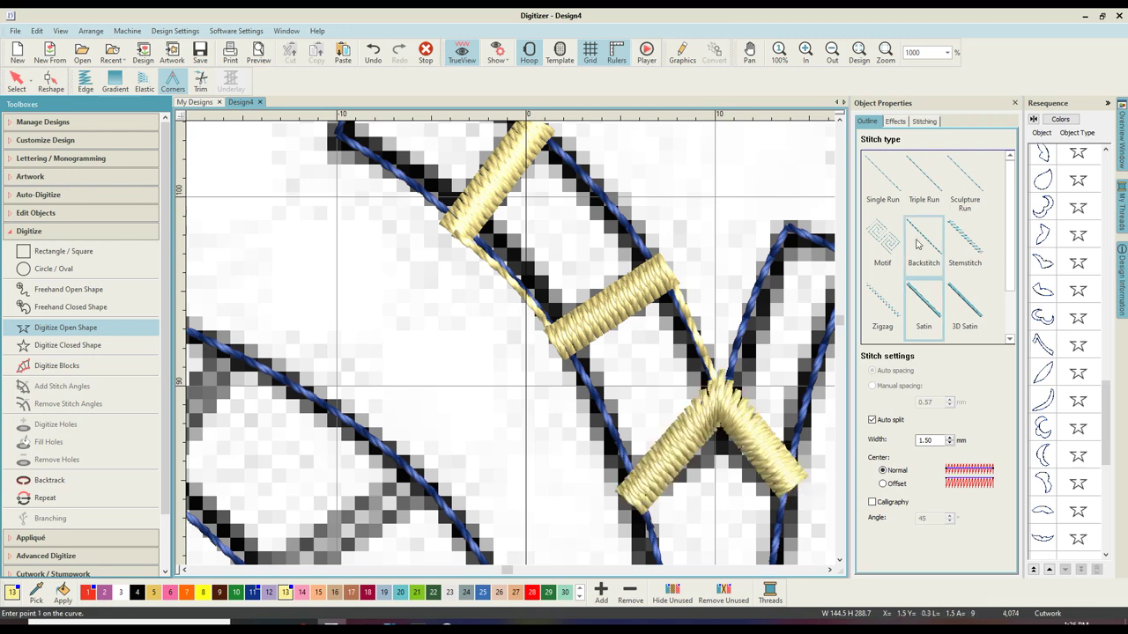
Step: Digitize a Single Run connector down the stem's right edge and a satin bar over the stem's lowest crossbar
click(881, 180)
click(789, 490)
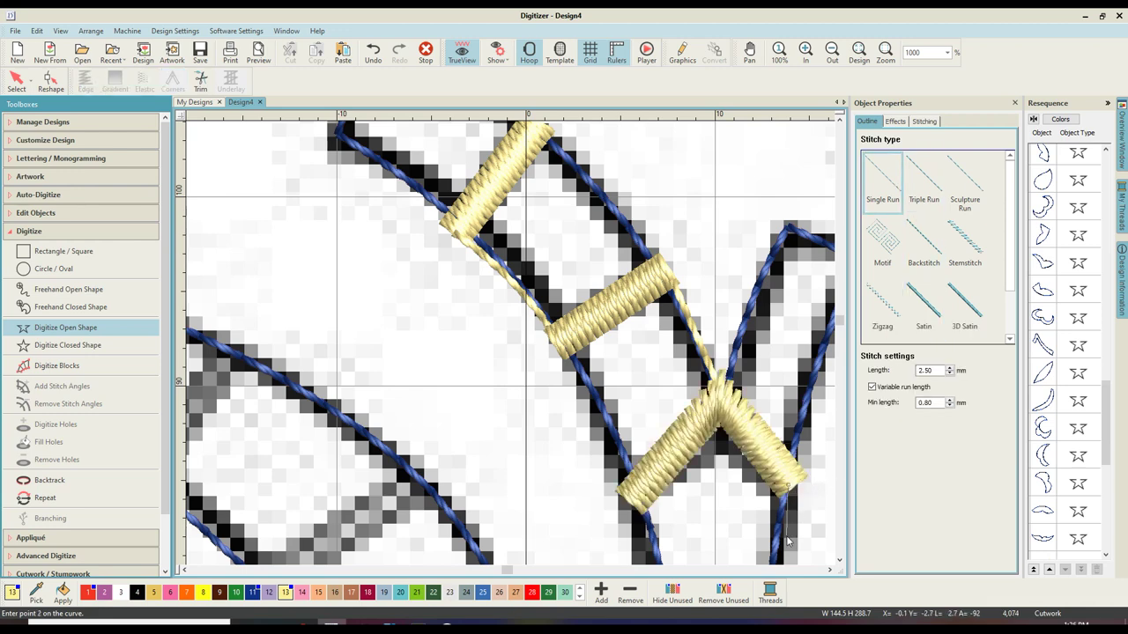
scroll(789, 528, down, 3)
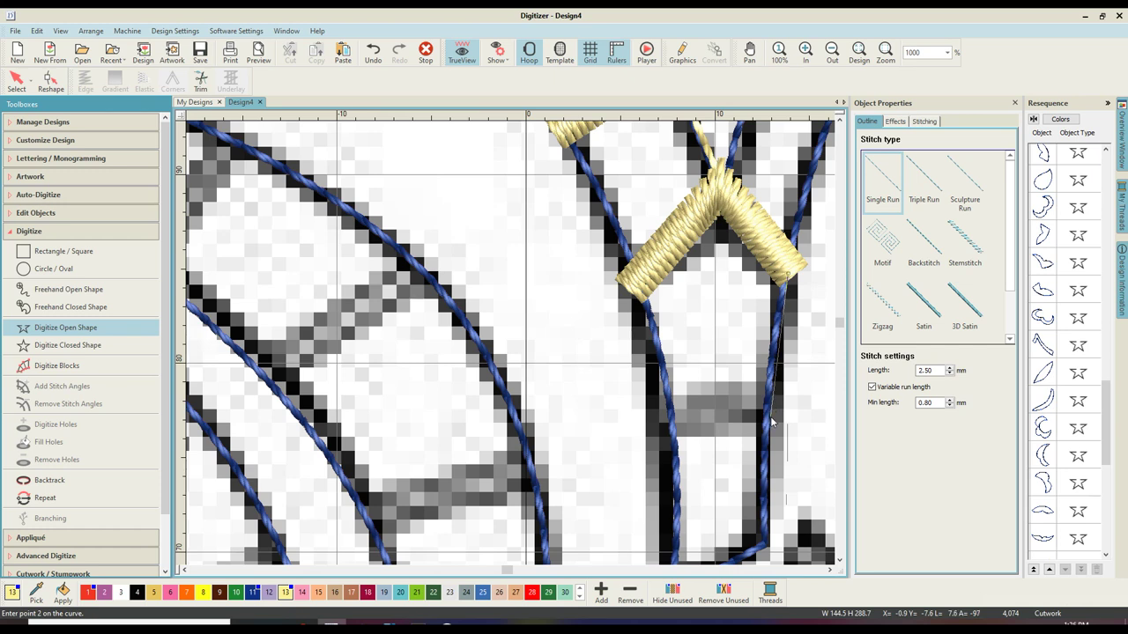
key(Return)
click(923, 298)
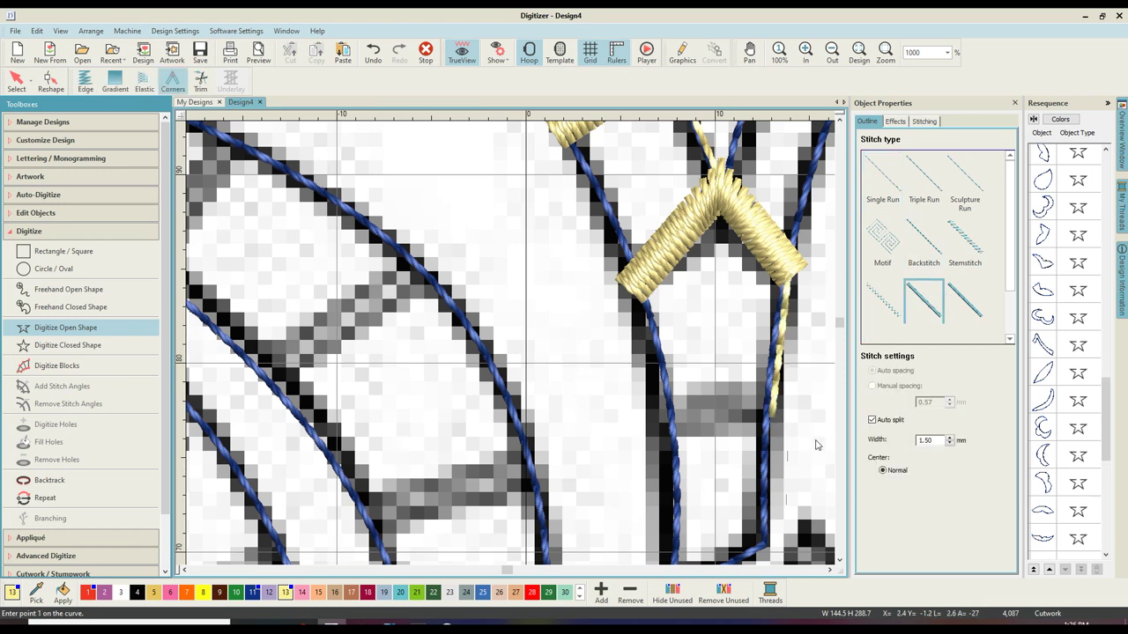
click(668, 424)
key(Return)
click(895, 185)
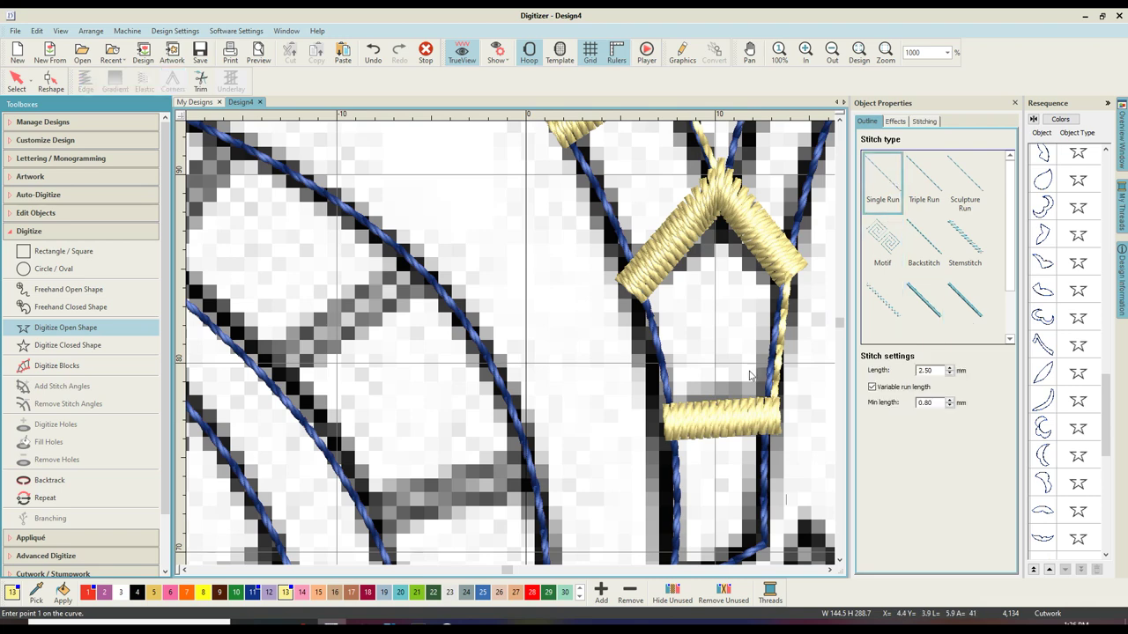
click(668, 429)
click(673, 503)
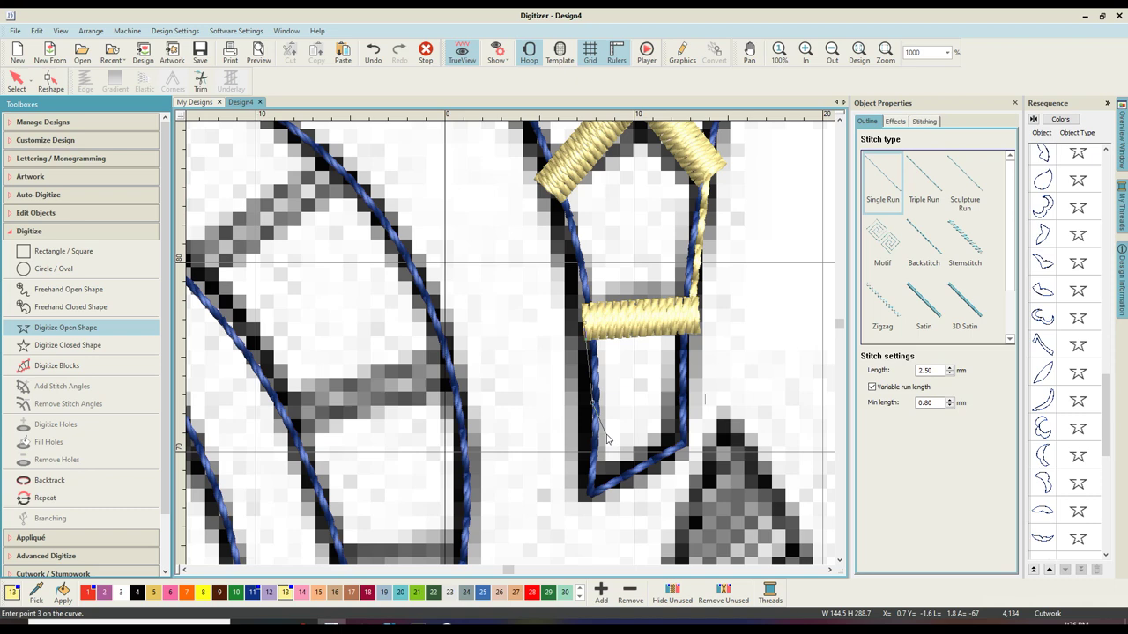
key(Return)
Step: Digitize an open satin bar over the lowest crossbar in the right half of the large leaf left of the forked stem
key(shift+z)
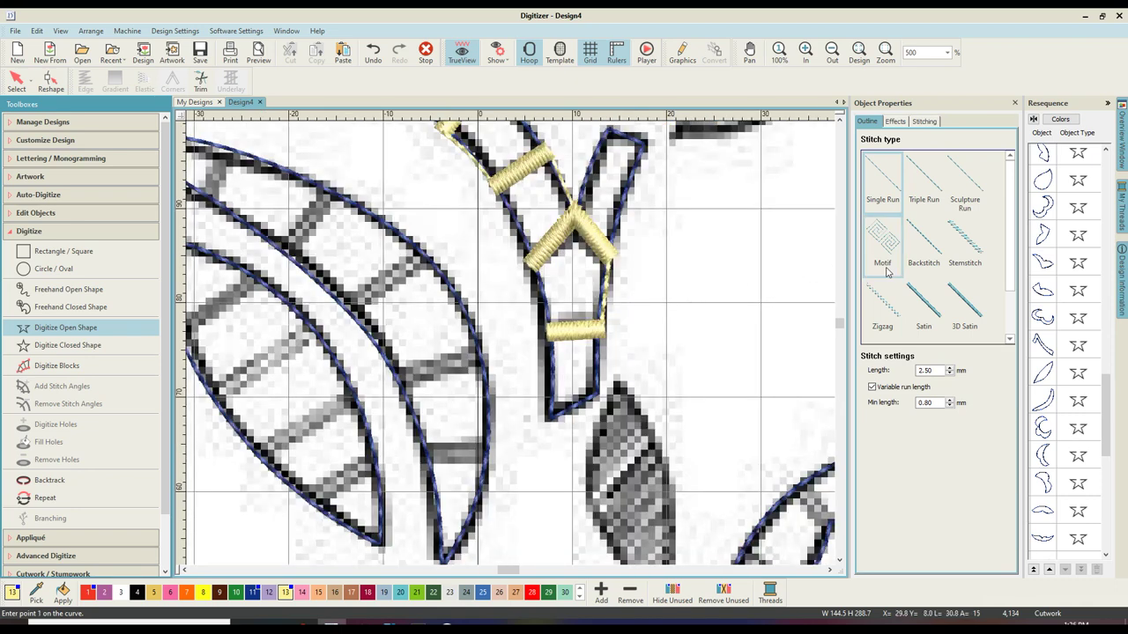
click(923, 304)
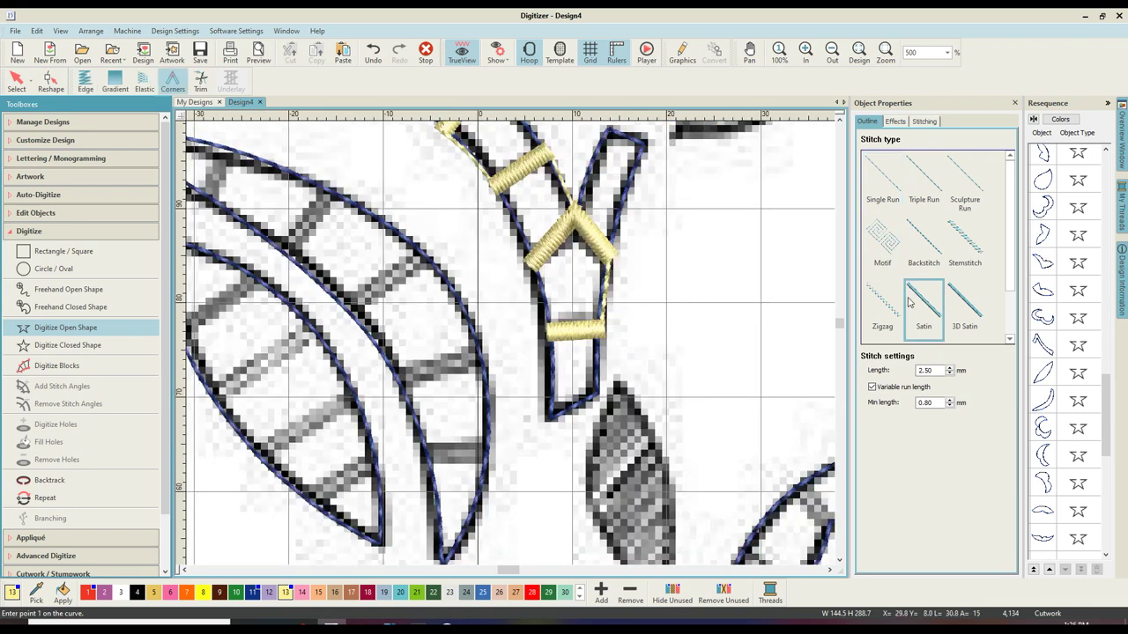
click(492, 459)
click(425, 459)
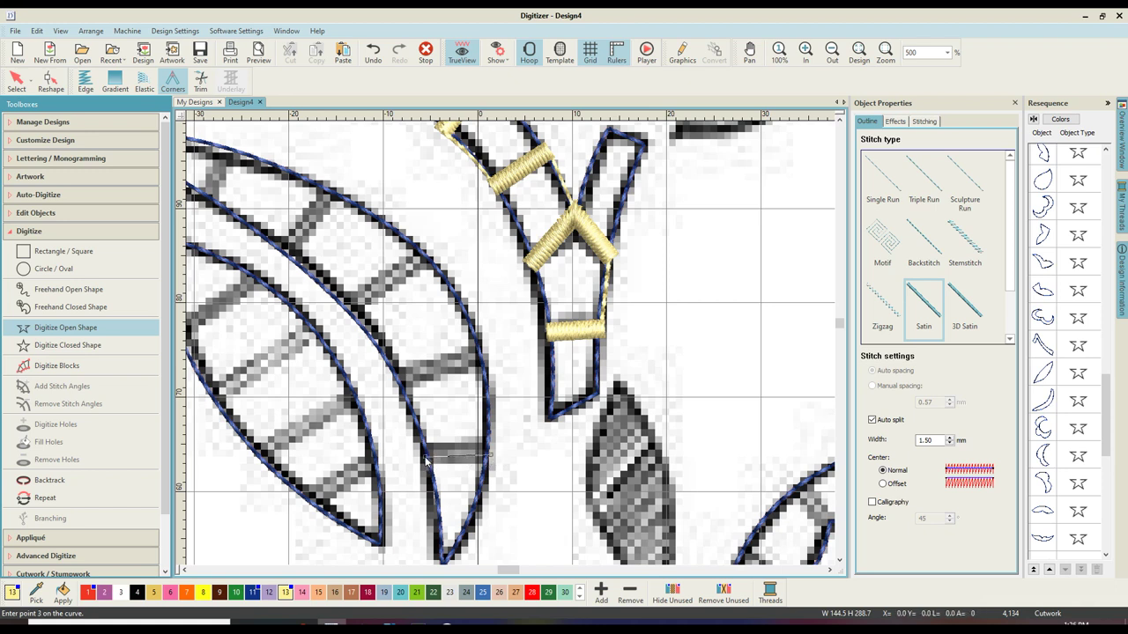
key(Return)
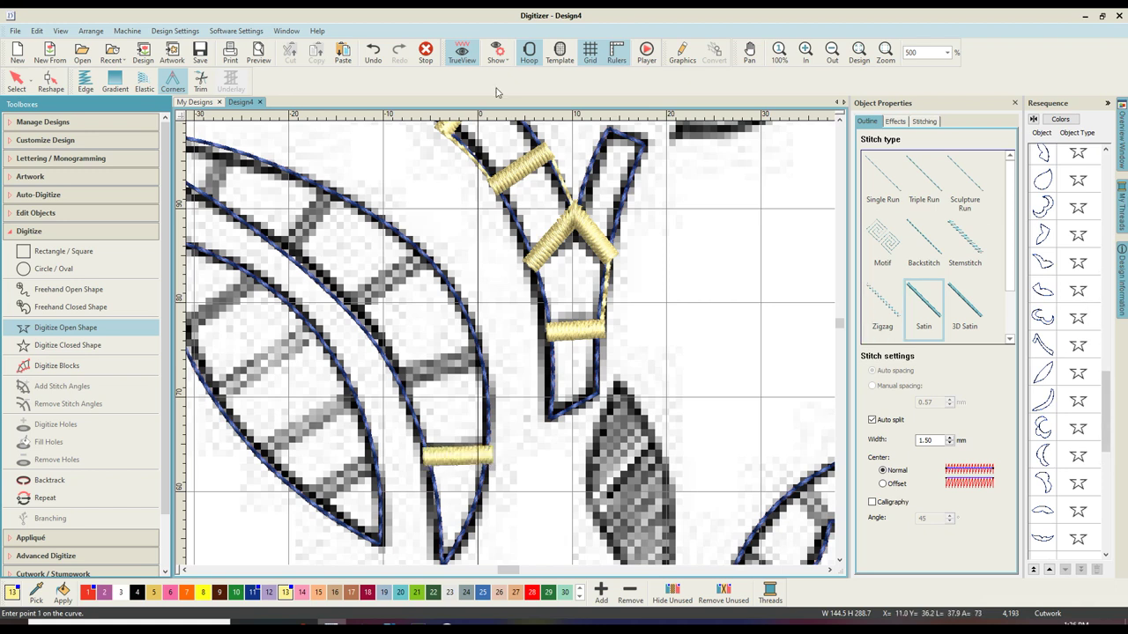
Step: Select the last satin bar in the stitching sequence and examine its underlay, pull compensation and connector settings, then resume open-shape digitizing
drag(1108, 423, 1108, 522)
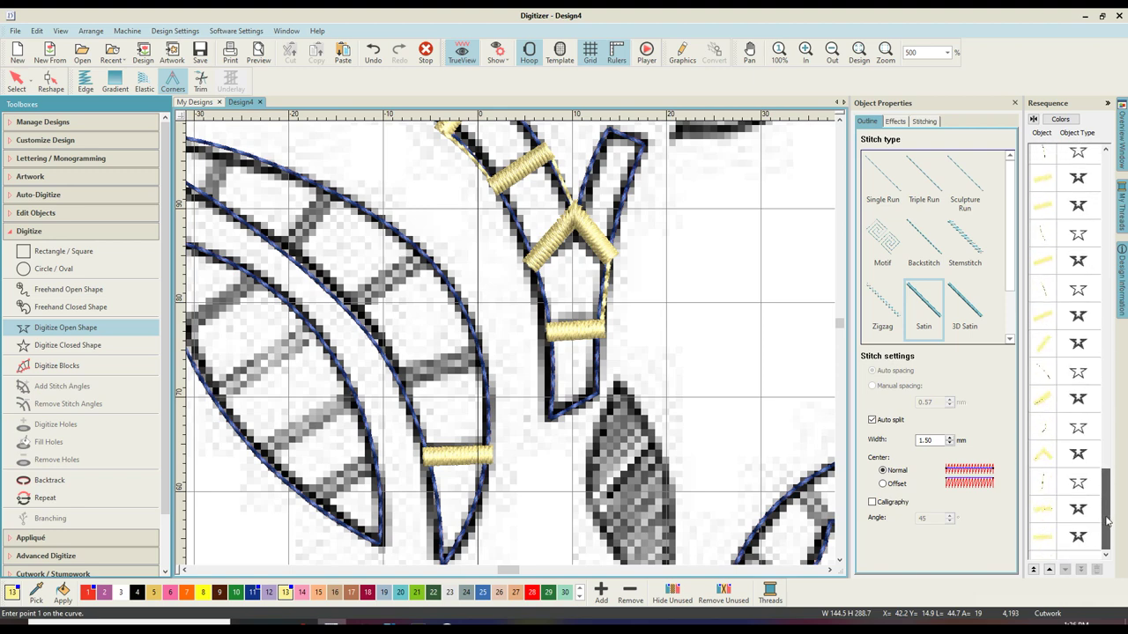
key(Escape)
click(1043, 538)
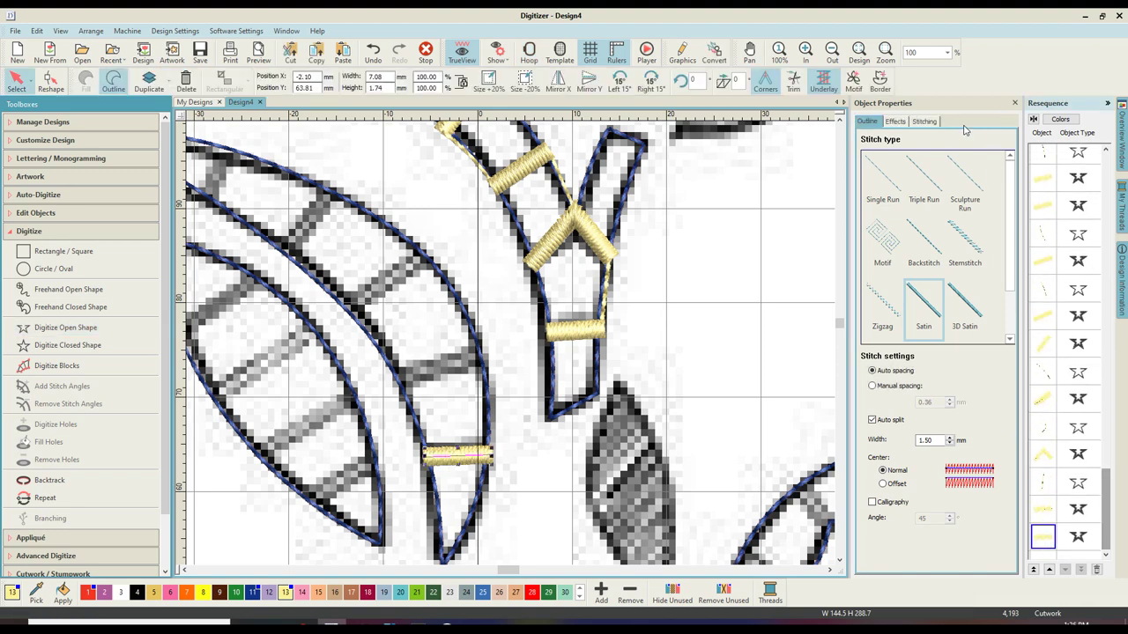
click(923, 121)
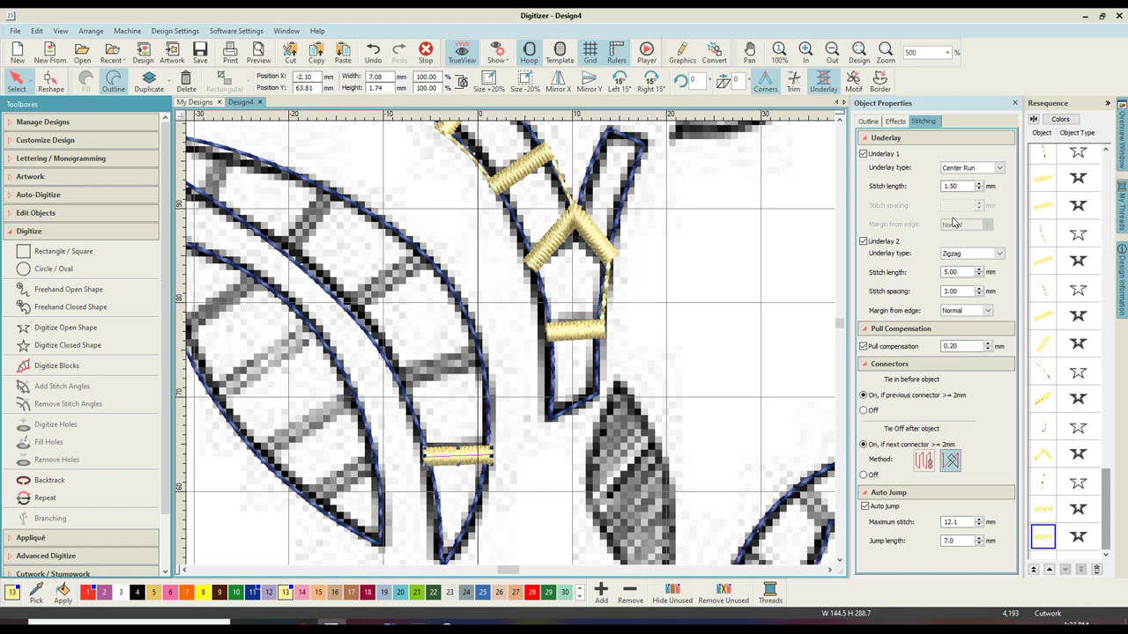
click(783, 262)
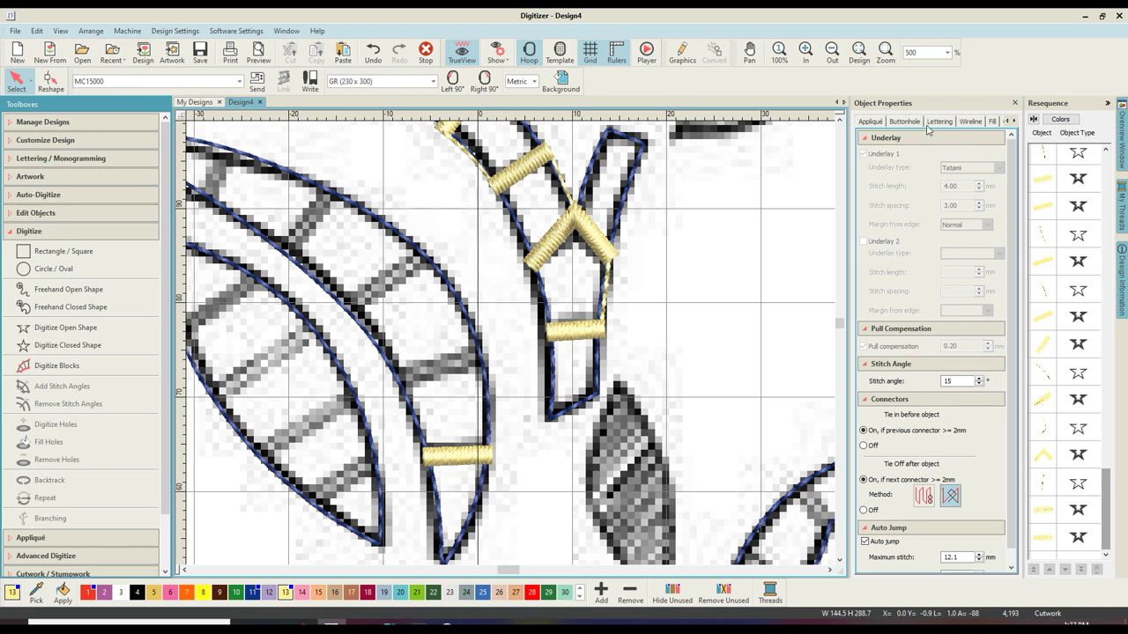
click(62, 327)
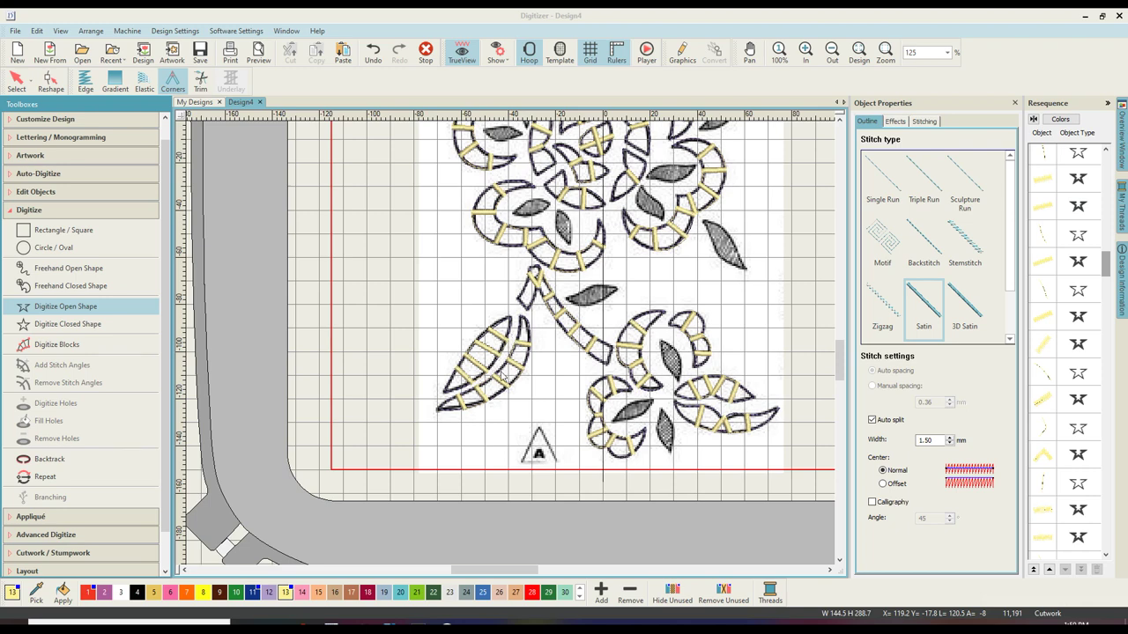
Step: Look over the whole floral design to check the satin bars across the flowers, stems and leaves
click(475, 427)
key(Escape)
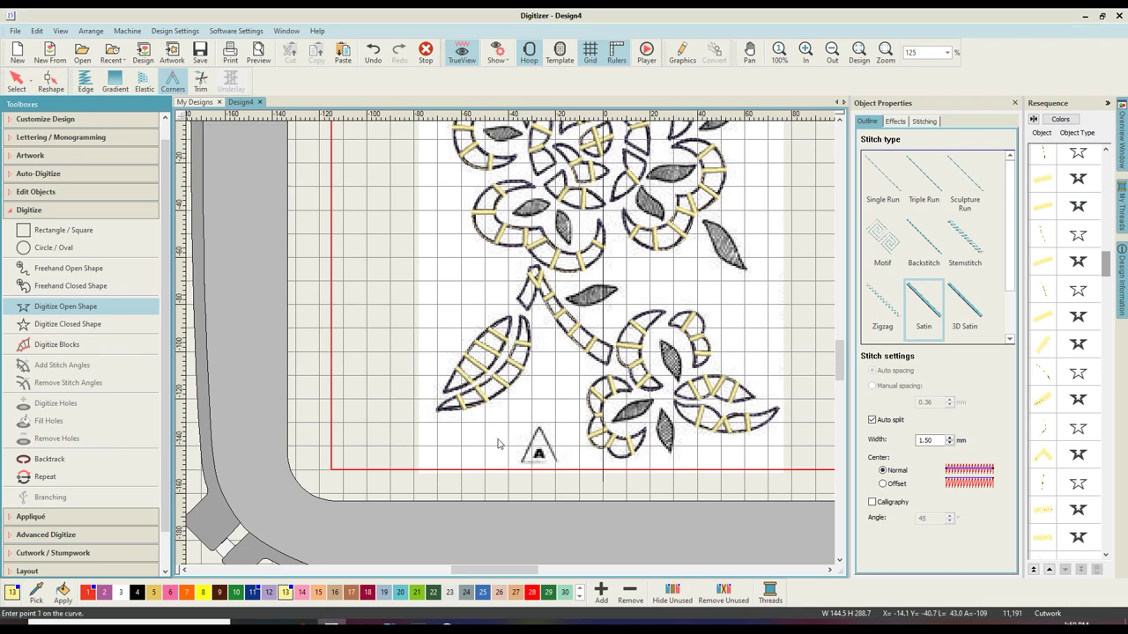
scroll(495, 437, up, 2)
key(shift+z)
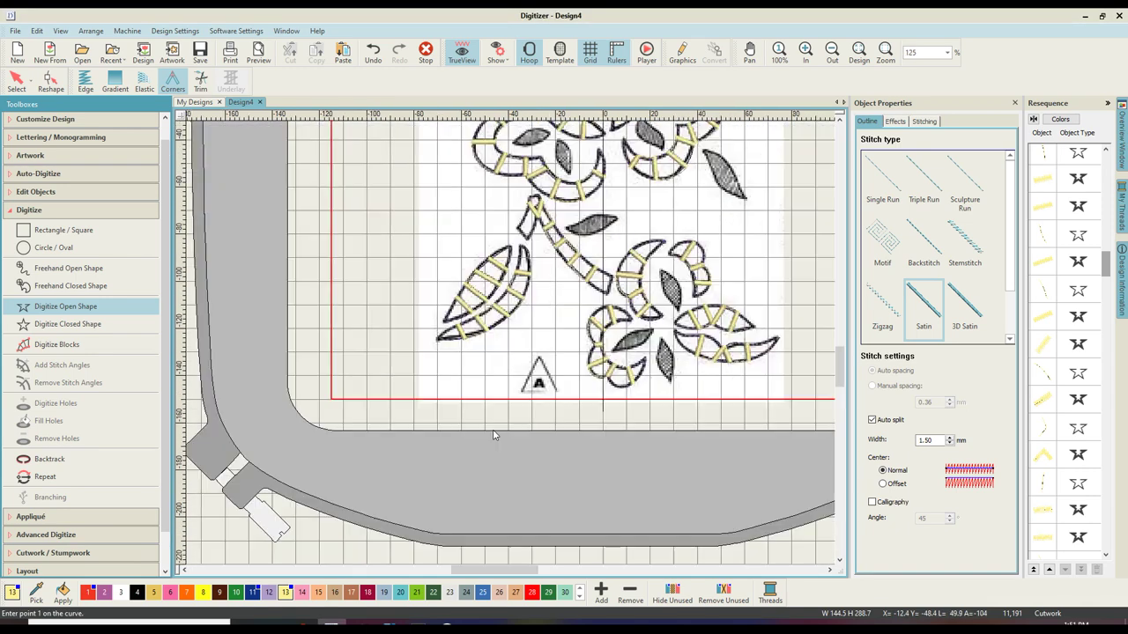
scroll(667, 365, up, 2)
scroll(668, 367, up, 3)
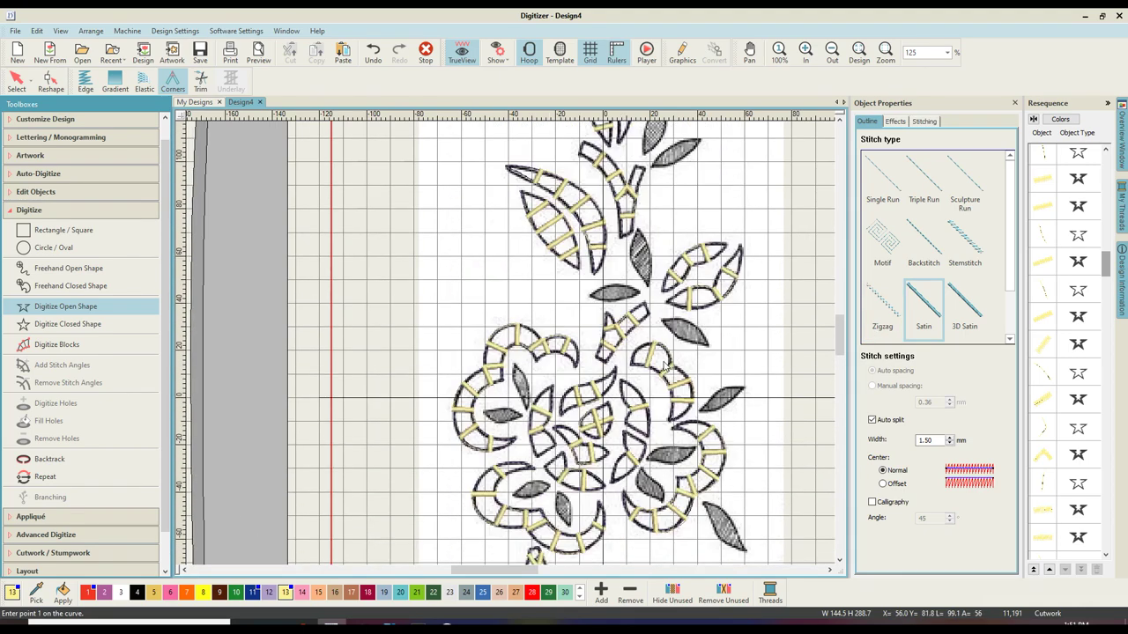
scroll(663, 370, down, 3)
scroll(663, 370, down, 1)
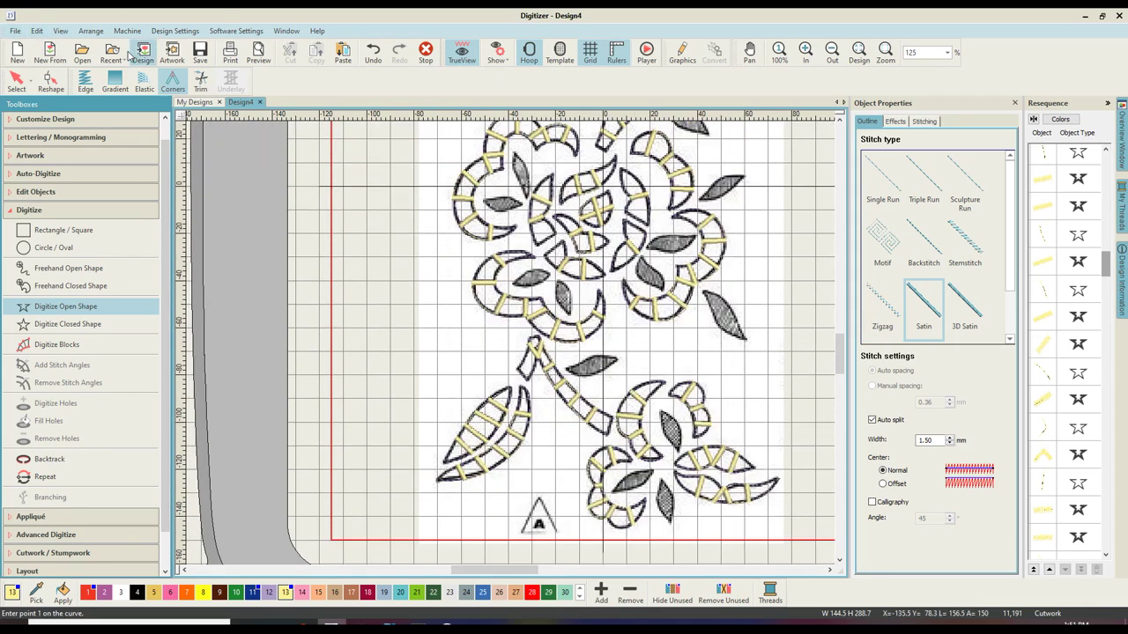
Step: Save the design in the cutwork folder as Design6 in EMB format
click(200, 51)
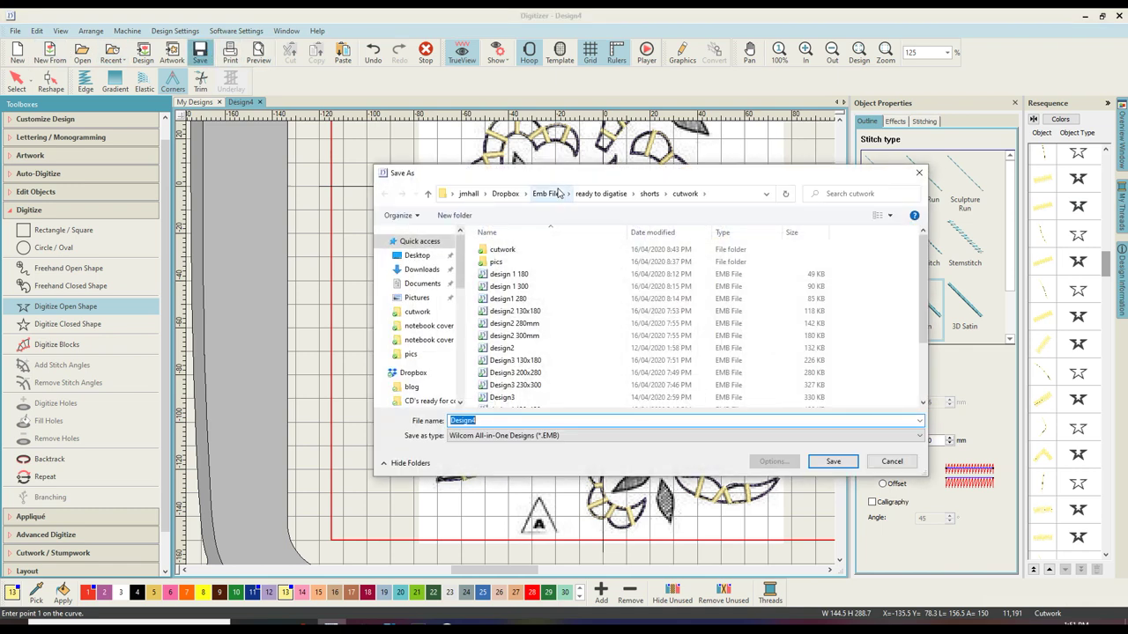
click(519, 420)
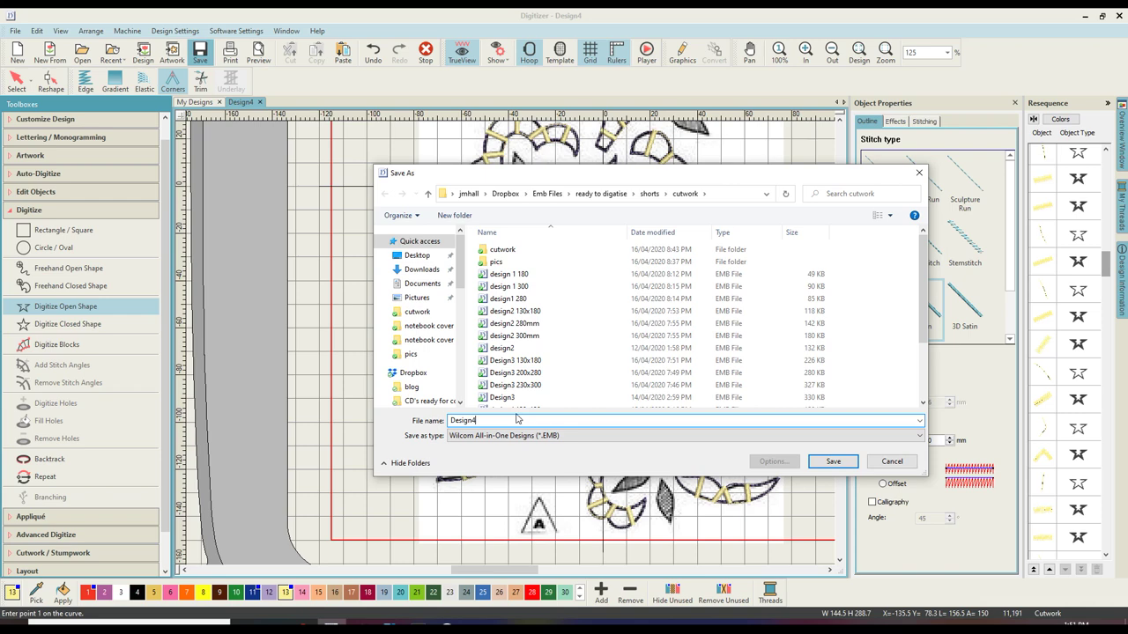
key(BackSpace)
text(6)
key(Return)
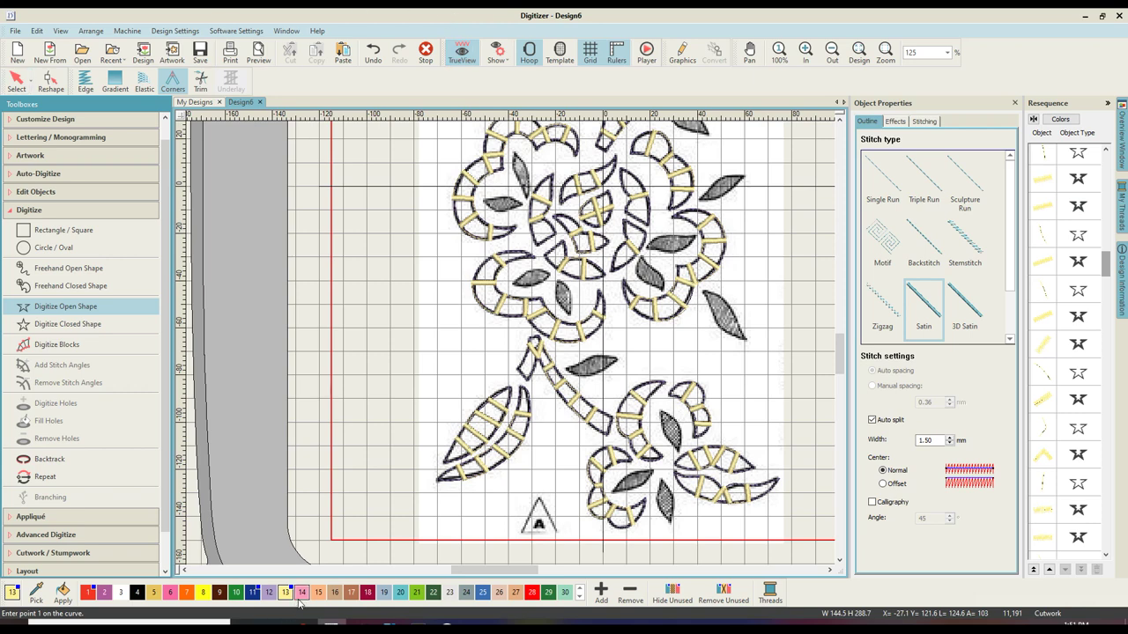
Step: Set open-shape digitizing to thread color 20 with Satin stitch at a 2.50 mm width
click(400, 593)
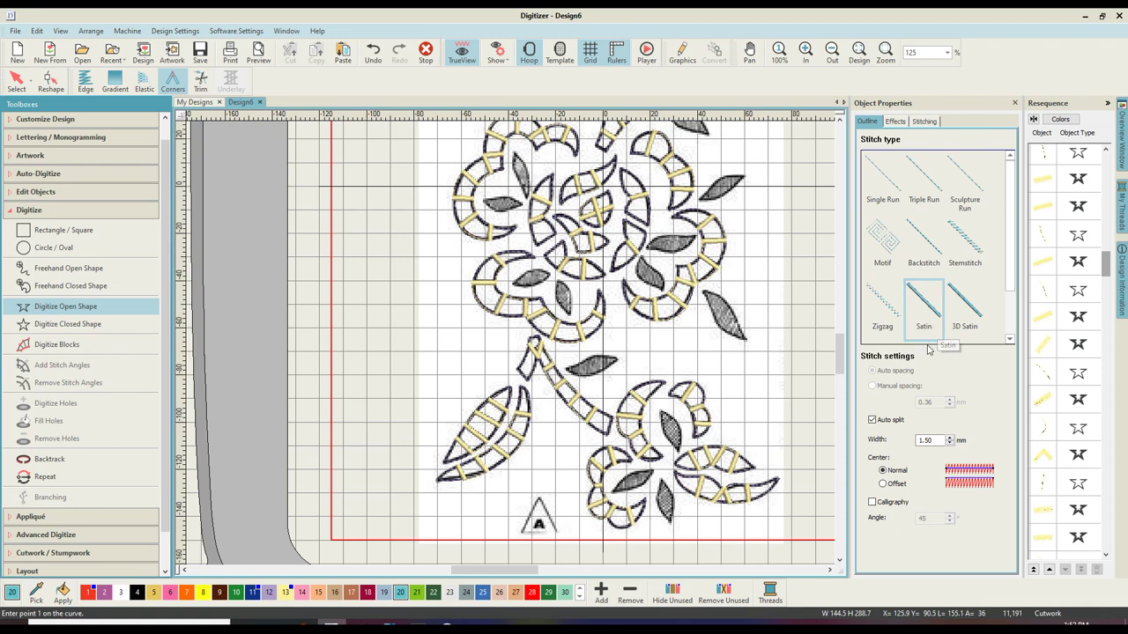
click(929, 304)
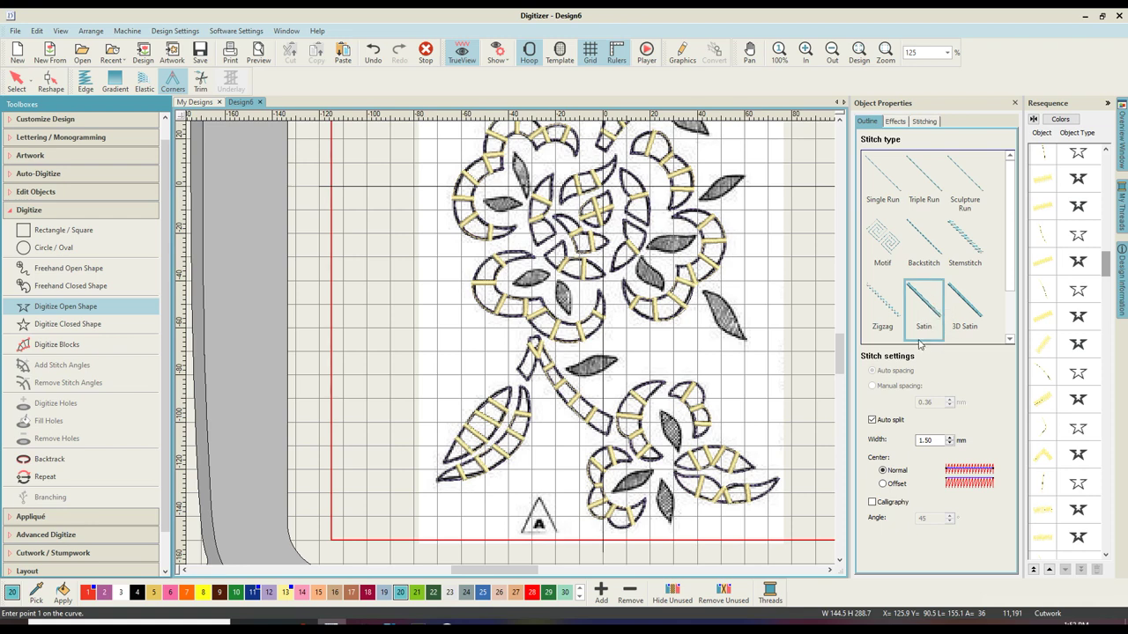
double_click(930, 440)
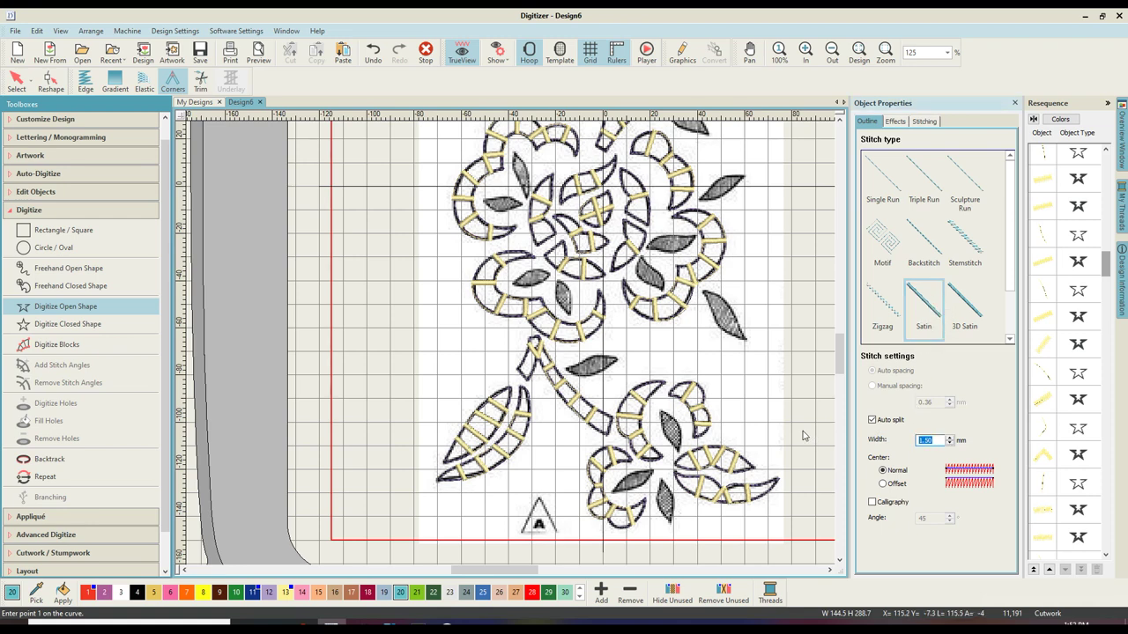
text(2.50)
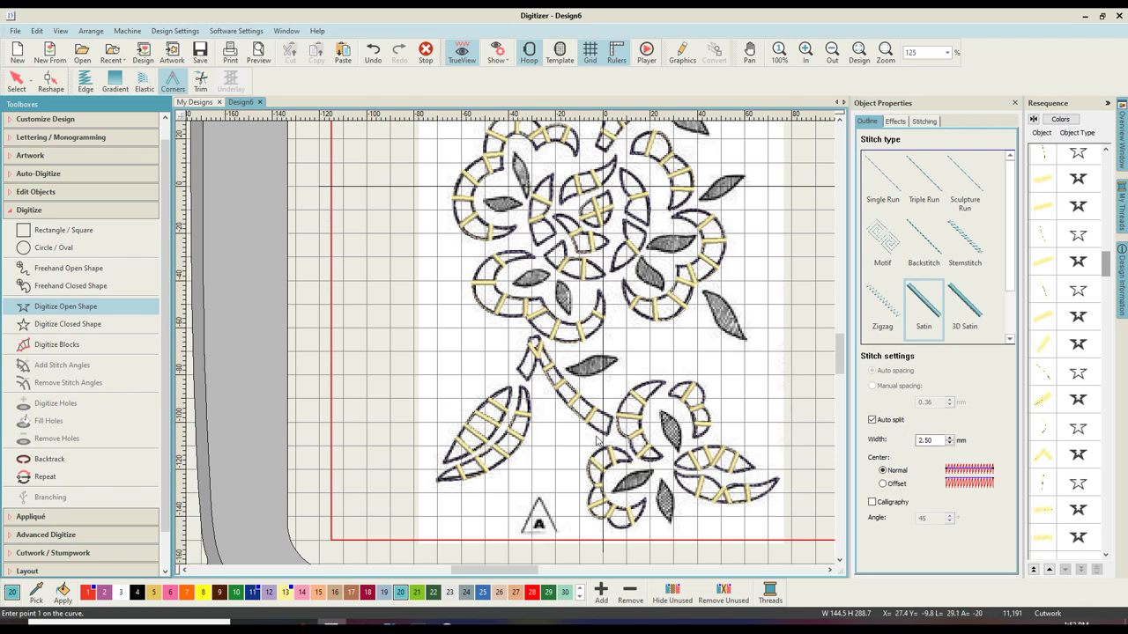
Step: Start the satin outline on the right half of the topmost leaf, tracing its outer edge from the upper tip to the lower point
scroll(596, 440, up, 5)
scroll(596, 440, down, 3)
scroll(596, 441, up, 3)
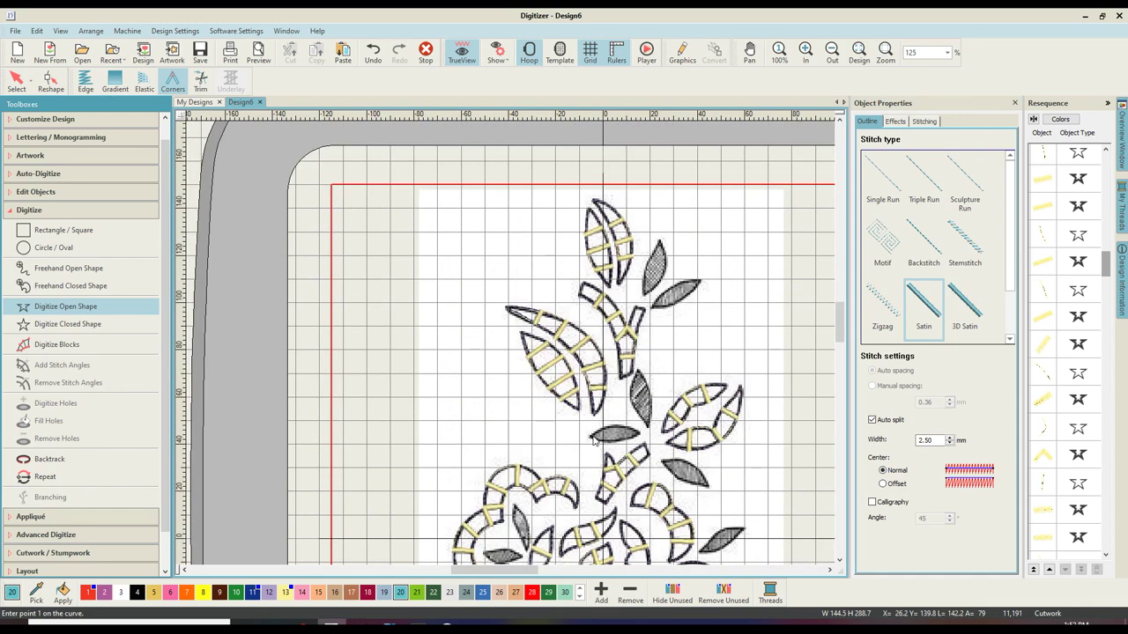
key(z)
scroll(651, 373, up, 1)
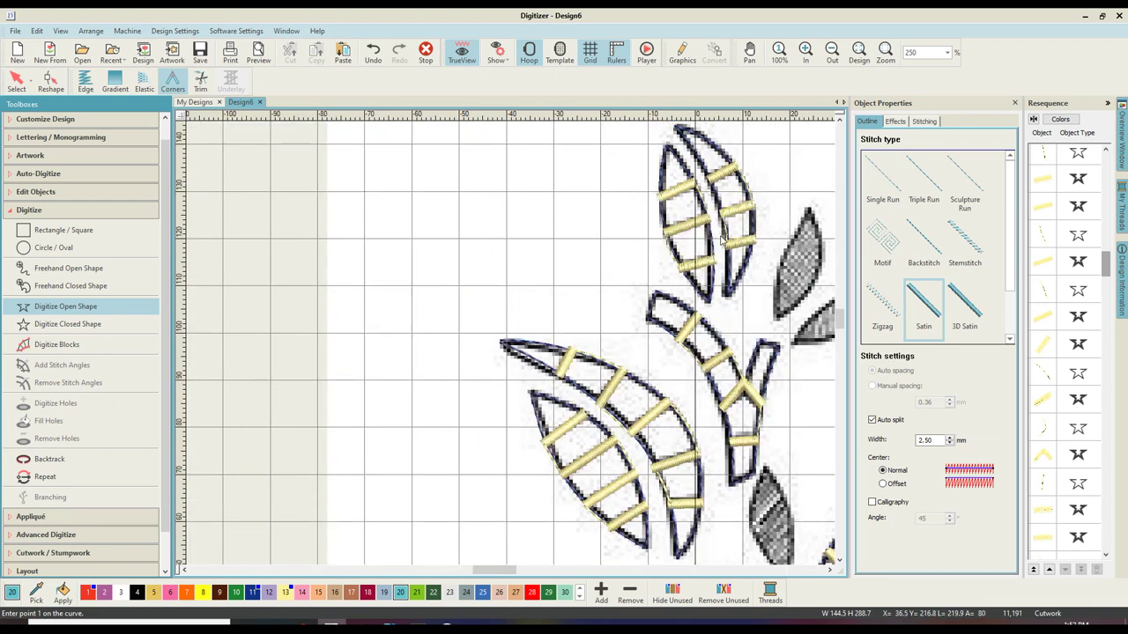
click(674, 128)
scroll(795, 177, up, 4)
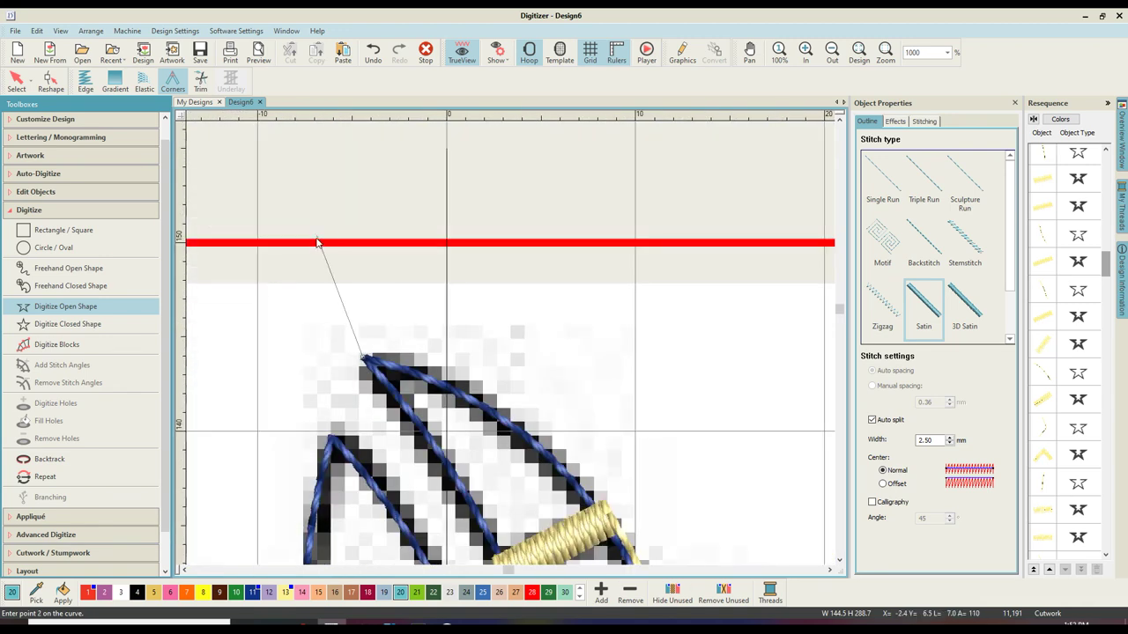
scroll(327, 255, down, 2)
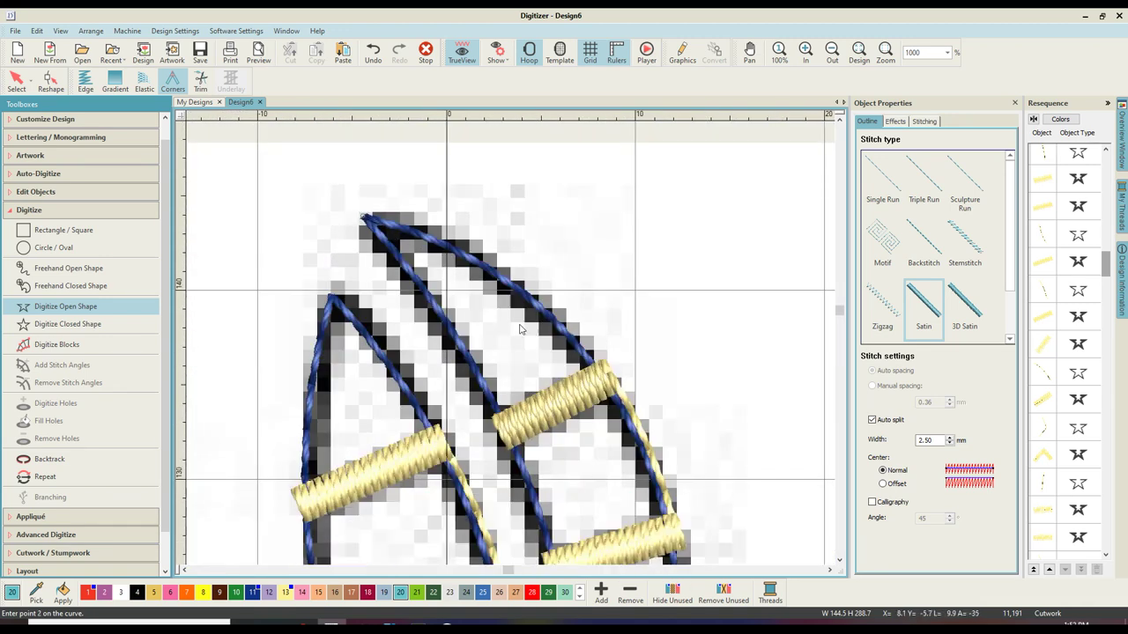
click(560, 327)
click(661, 491)
key(Down)
key(Down)
click(678, 397)
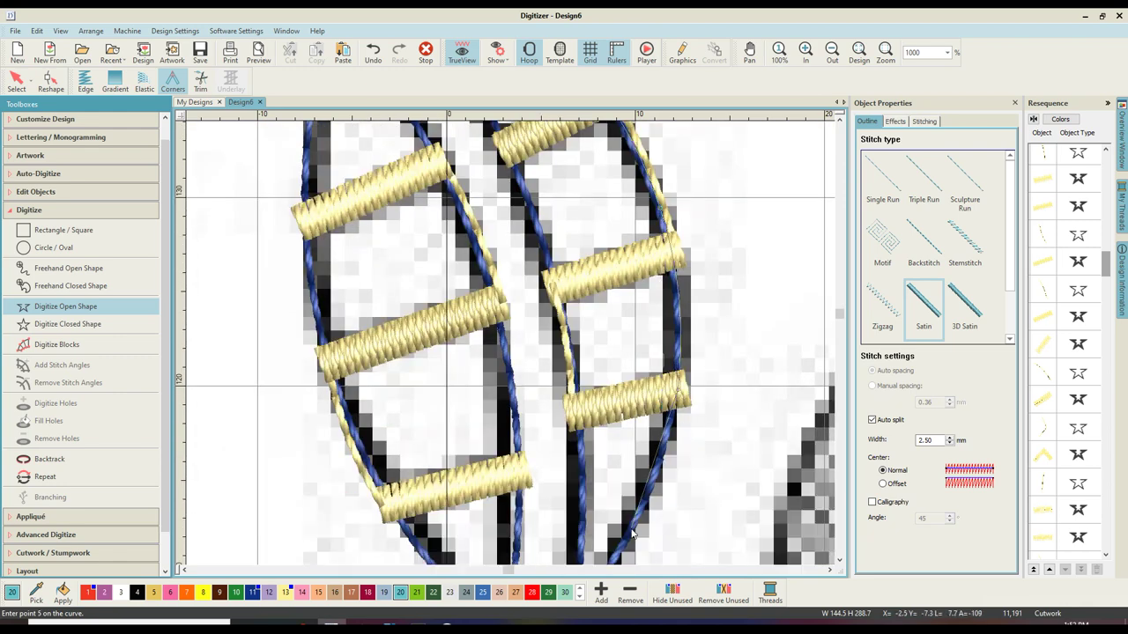
click(631, 537)
key(c)
click(516, 513)
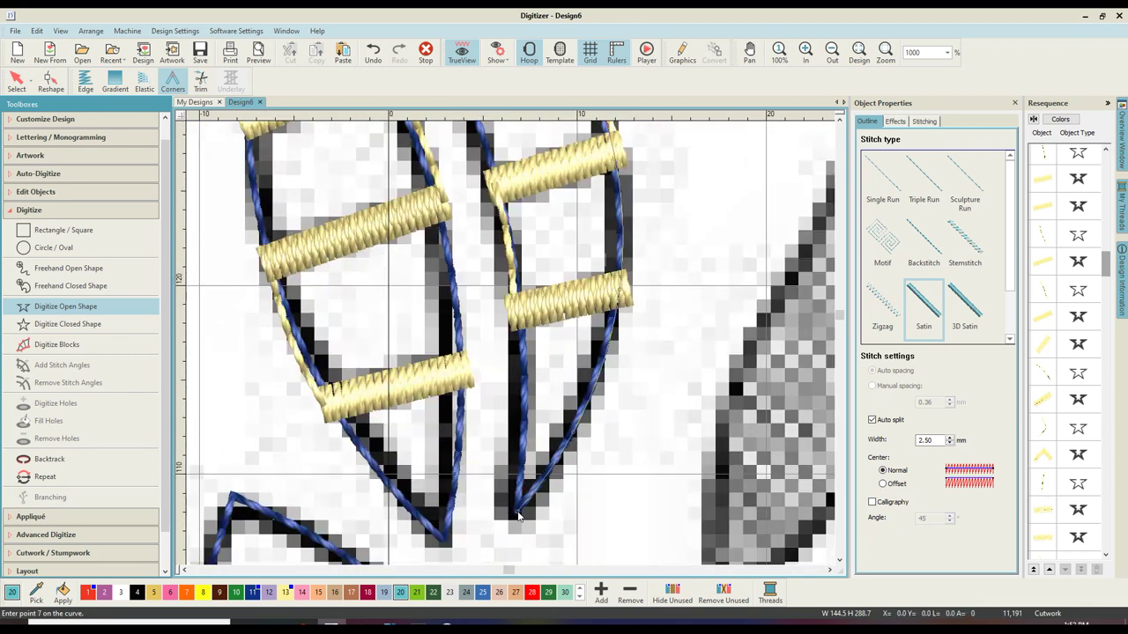
Step: Trace the right leaf half's inner edge back up to its starting tip and complete the satin outline
click(526, 357)
click(503, 194)
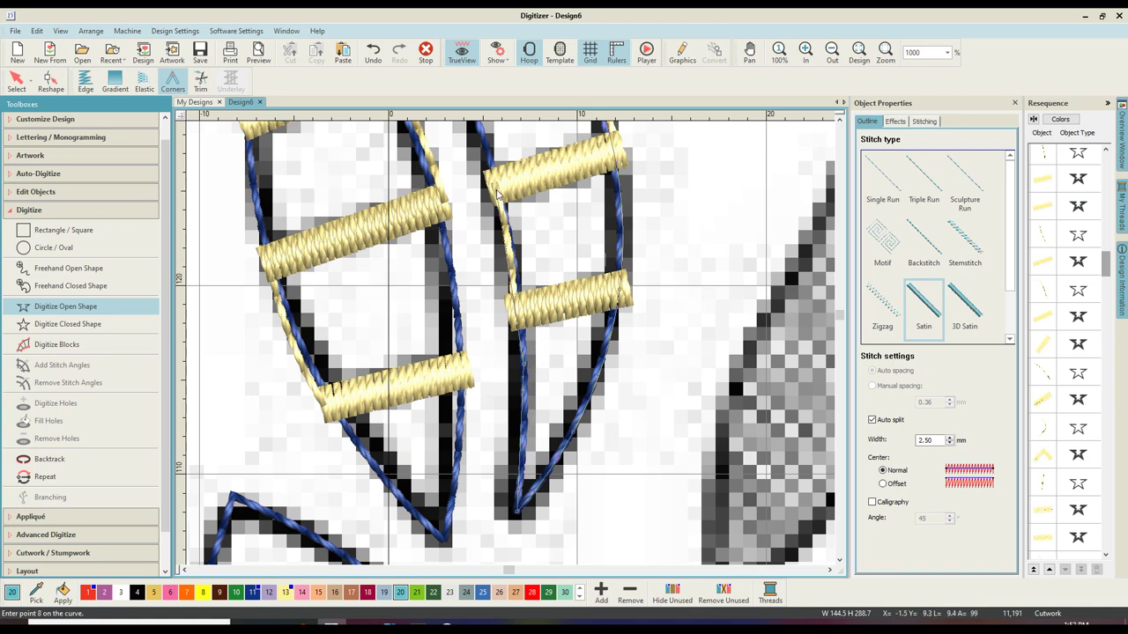
key(Up)
key(Up)
click(483, 203)
key(Up)
key(Up)
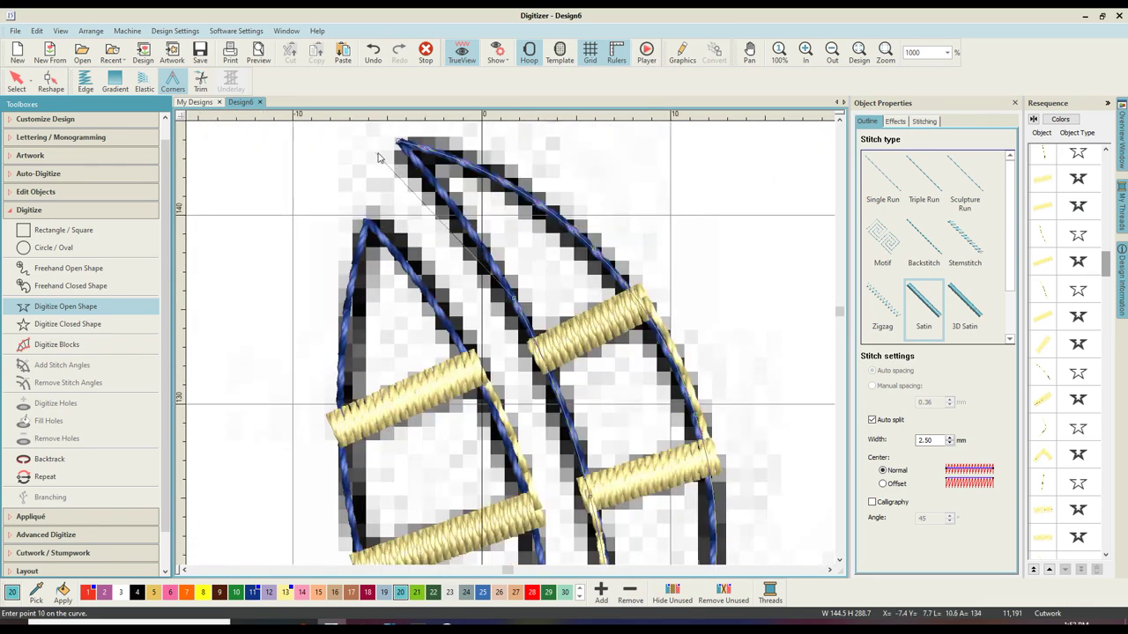
key(Up)
click(454, 241)
key(Return)
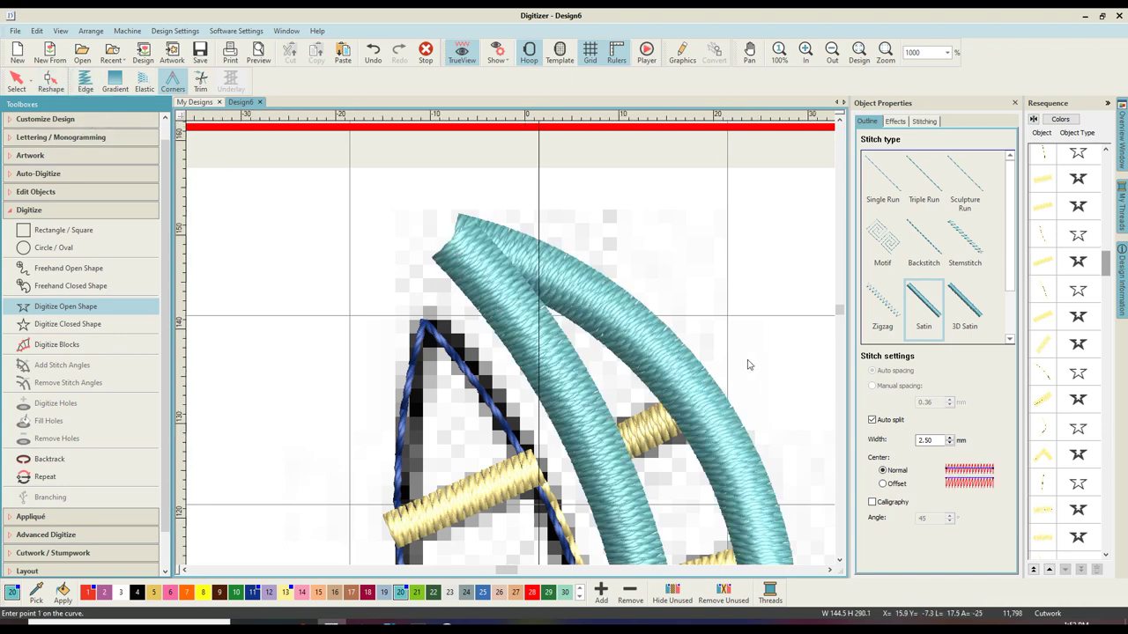
Step: Reshape the new satin outline by moving its end node onto its start node at the upper tip to close the shape
key(shift+z)
scroll(650, 379, down, 2)
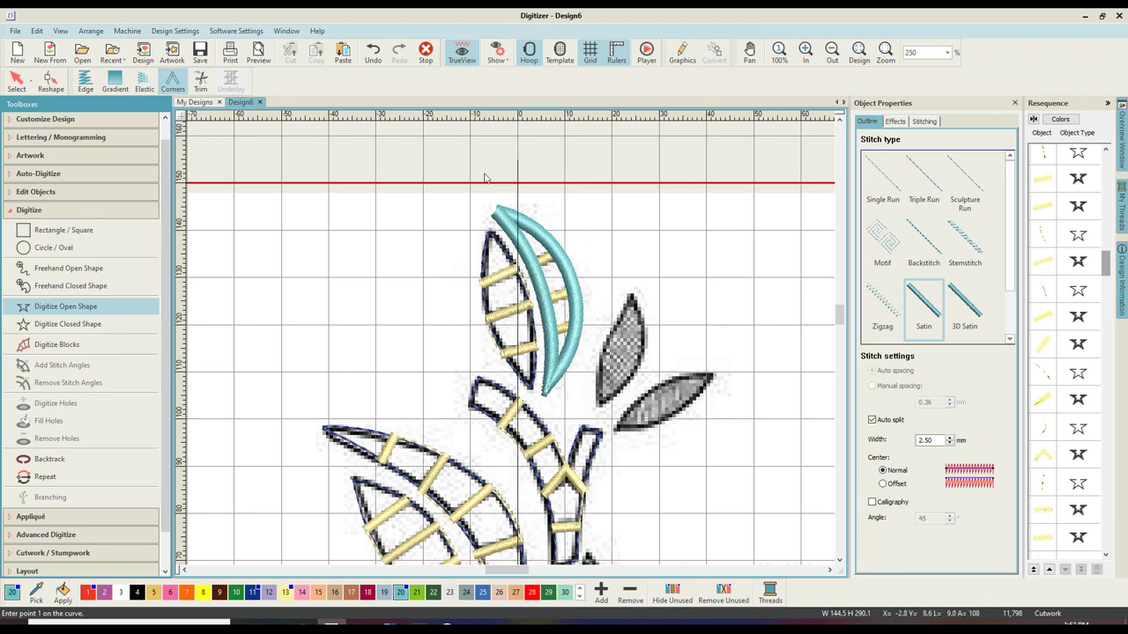
scroll(489, 203, up, 3)
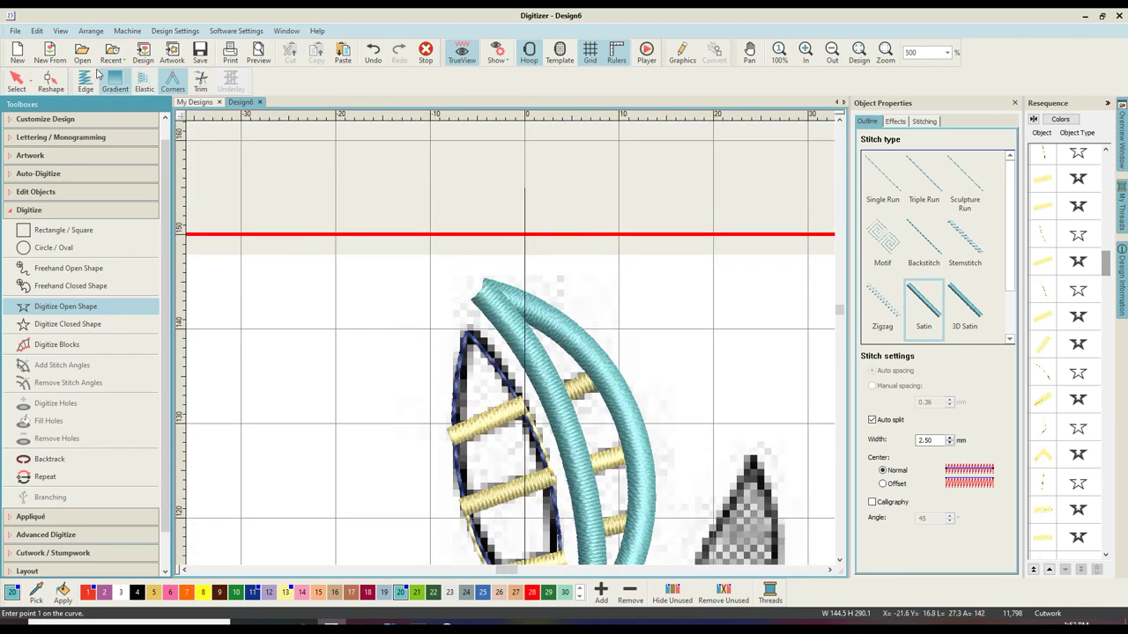
click(50, 81)
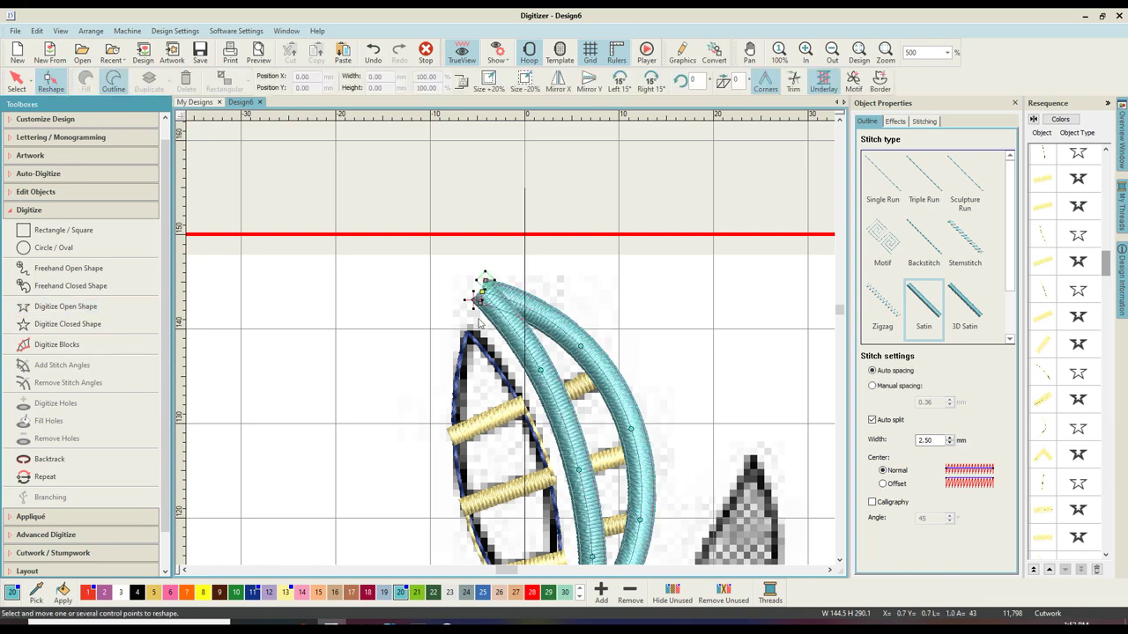
scroll(479, 324, up, 3)
scroll(457, 288, up, 3)
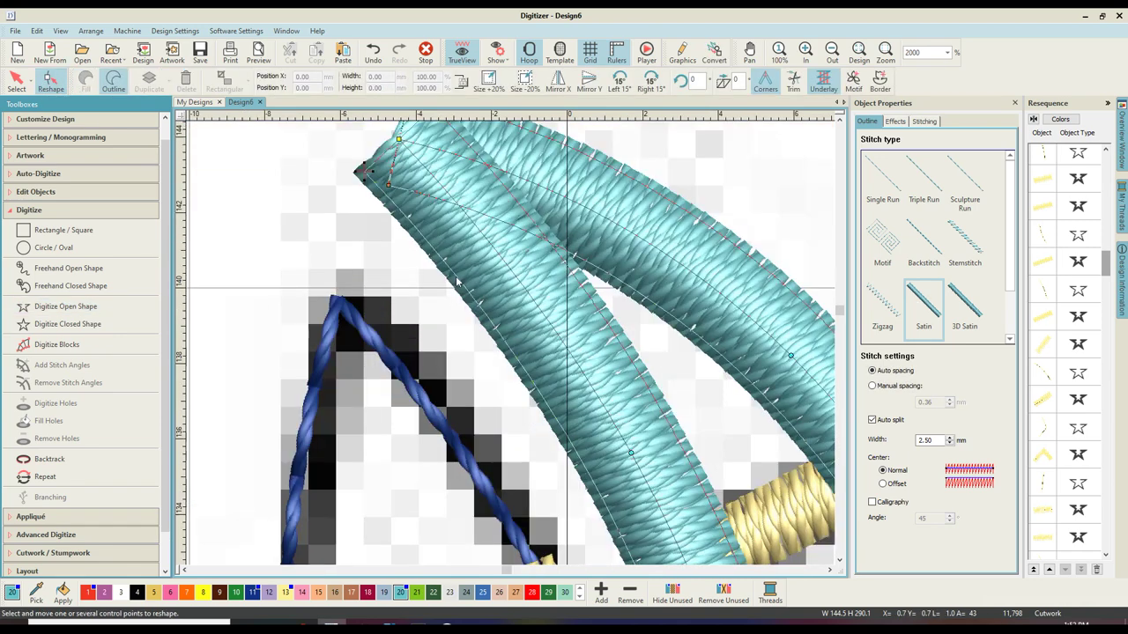
scroll(435, 288, up, 2)
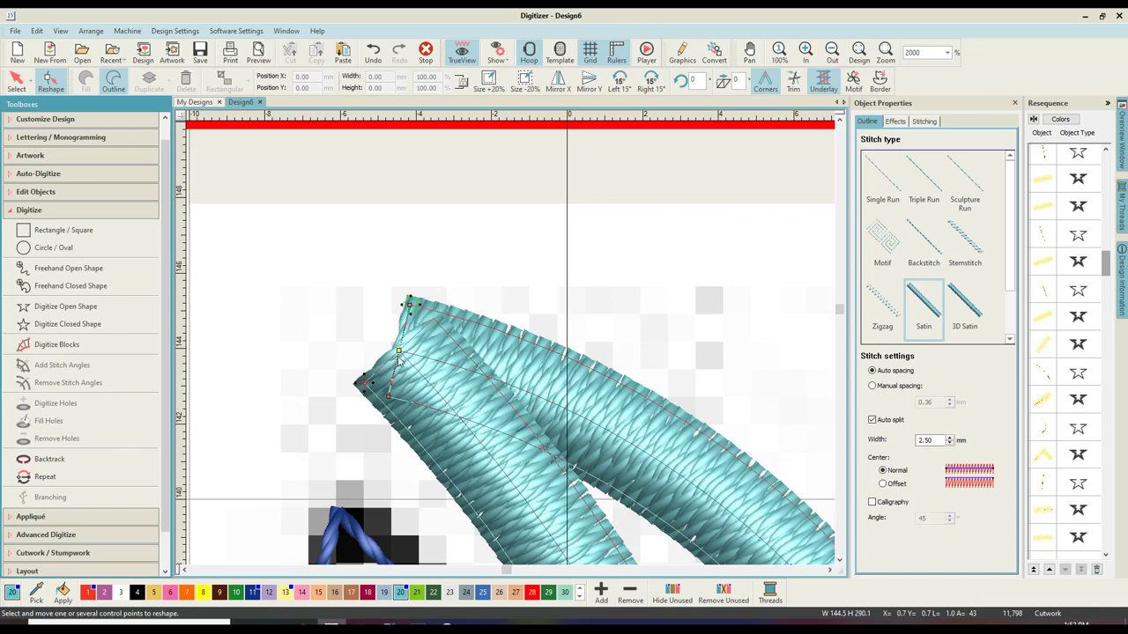
drag(398, 351, 411, 356)
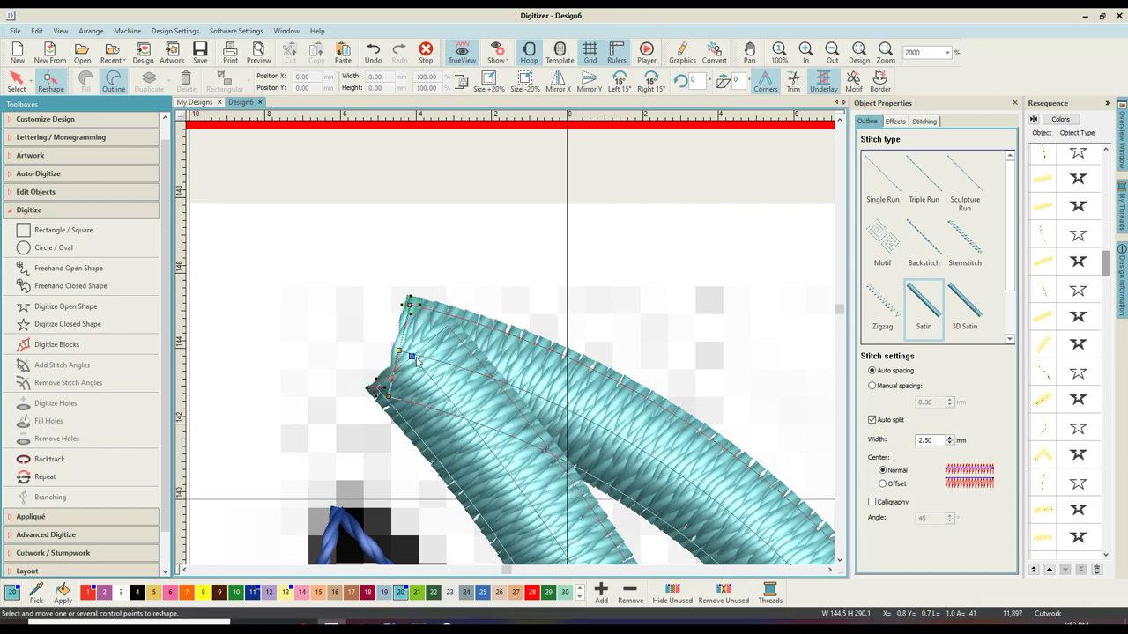
drag(410, 356, 297, 289)
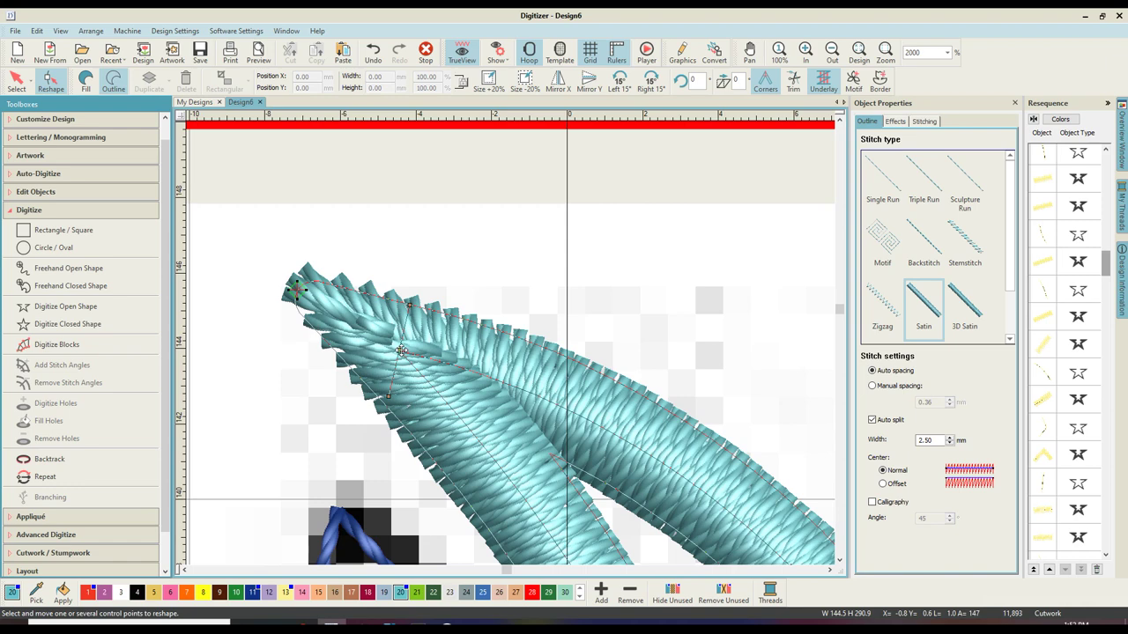
key(ctrl+z)
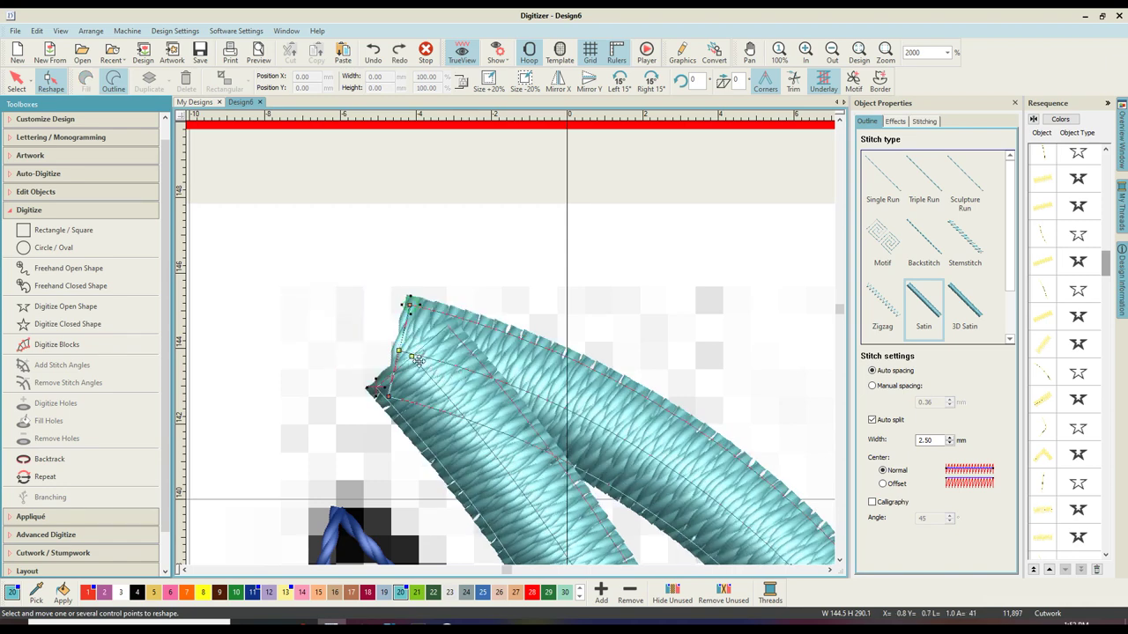
drag(413, 357, 410, 397)
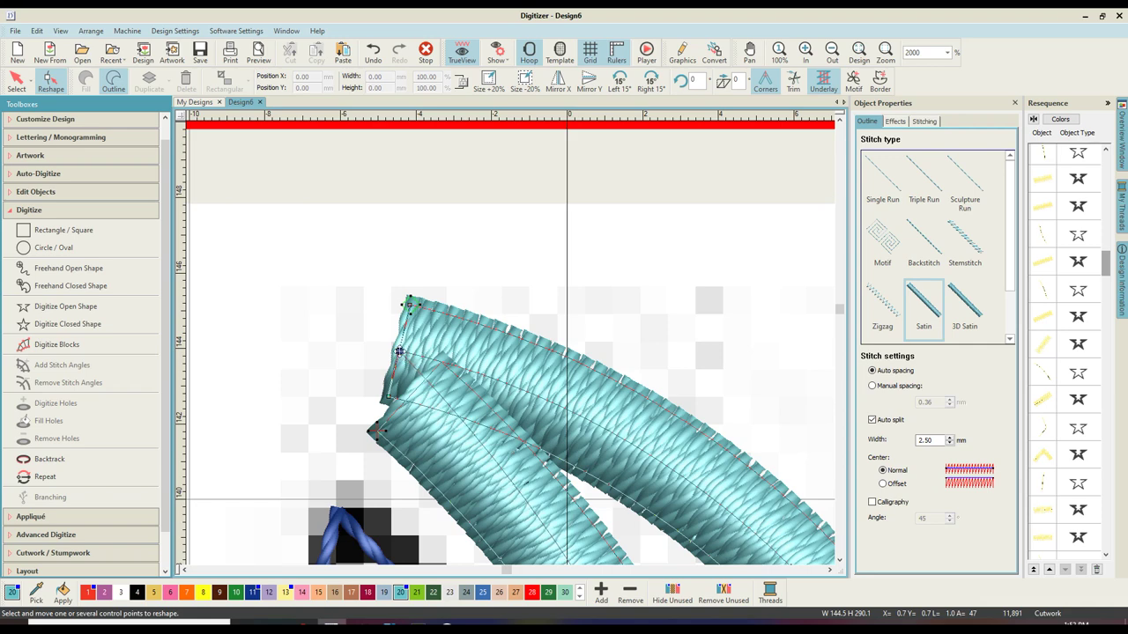
drag(399, 351, 297, 290)
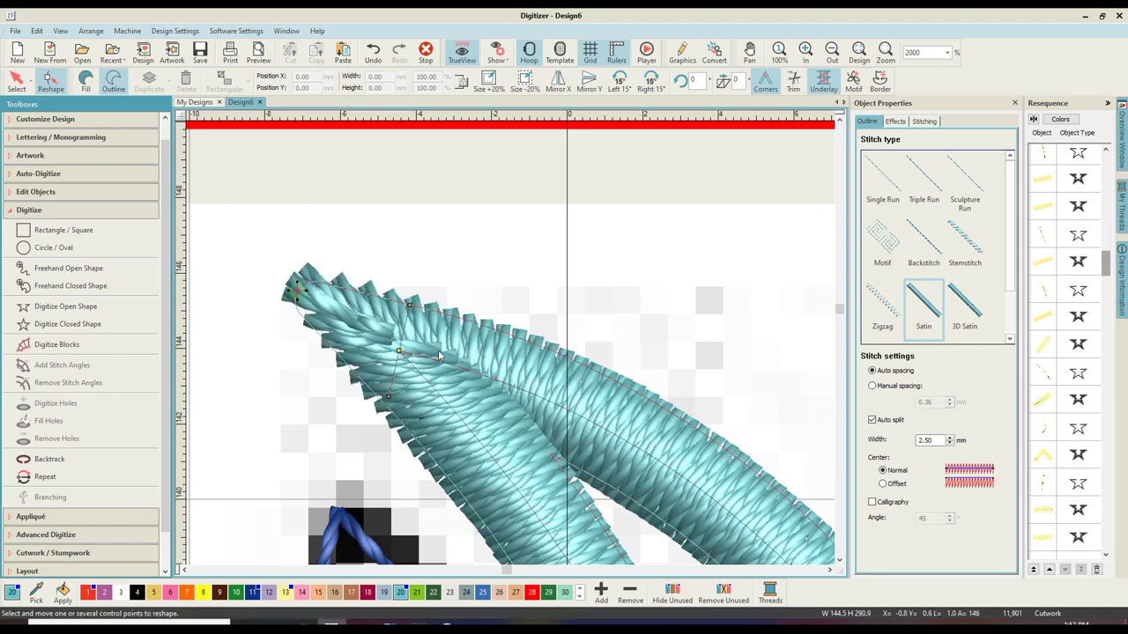
Step: Move the closed outline's upper tip node inward and its lower tip node slightly upward to fit the satin points to the leaf artwork
scroll(445, 353, down, 3)
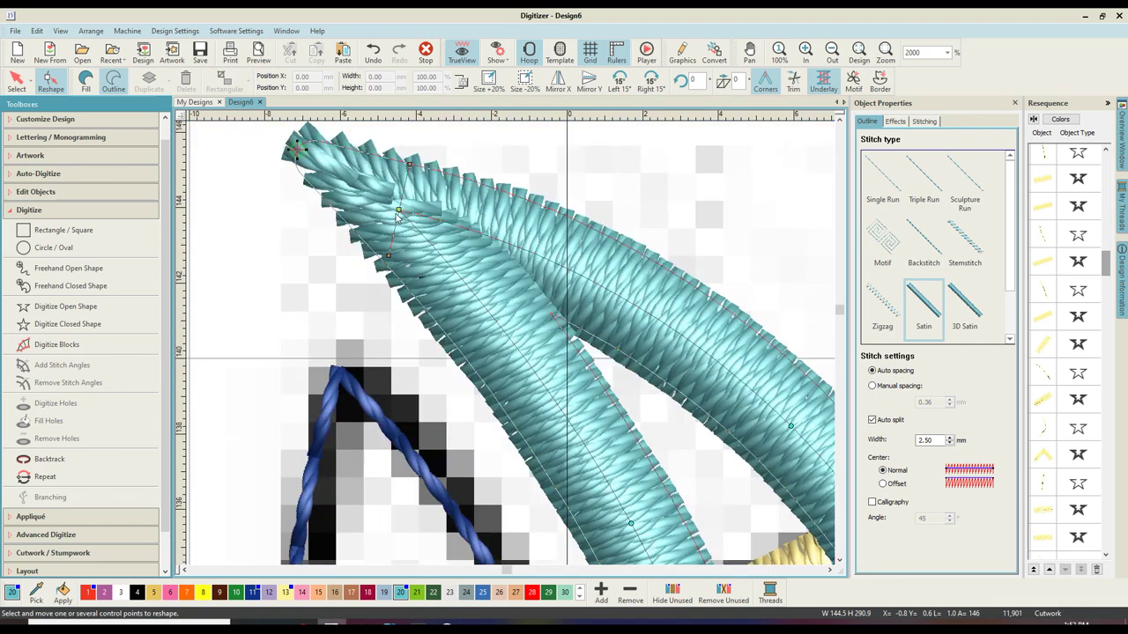
drag(399, 211, 440, 239)
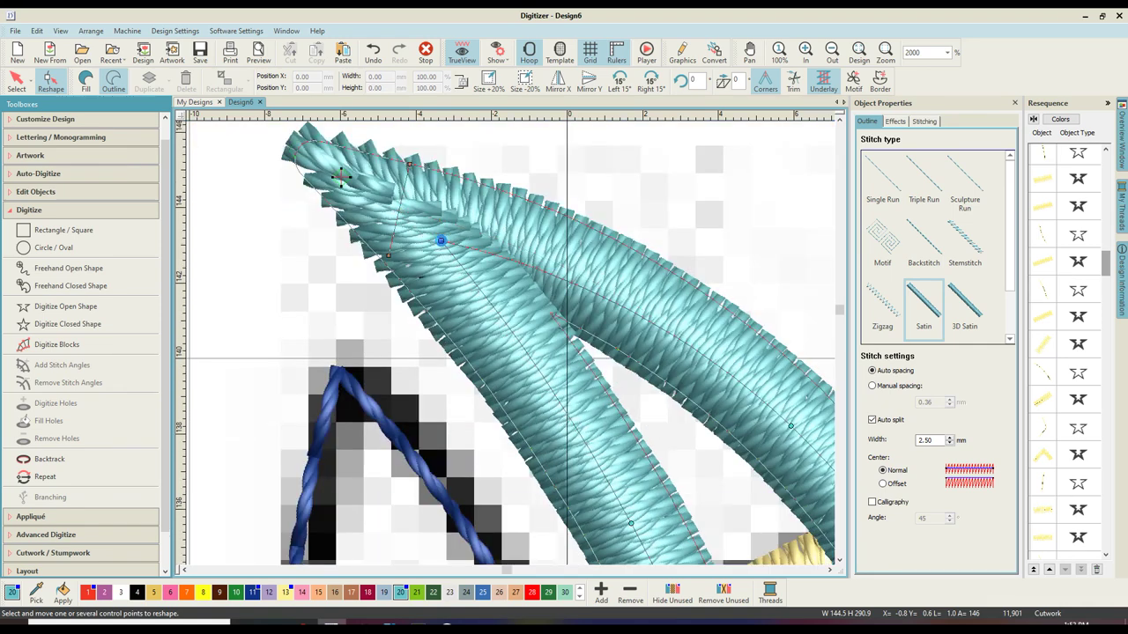
scroll(557, 306, down, 3)
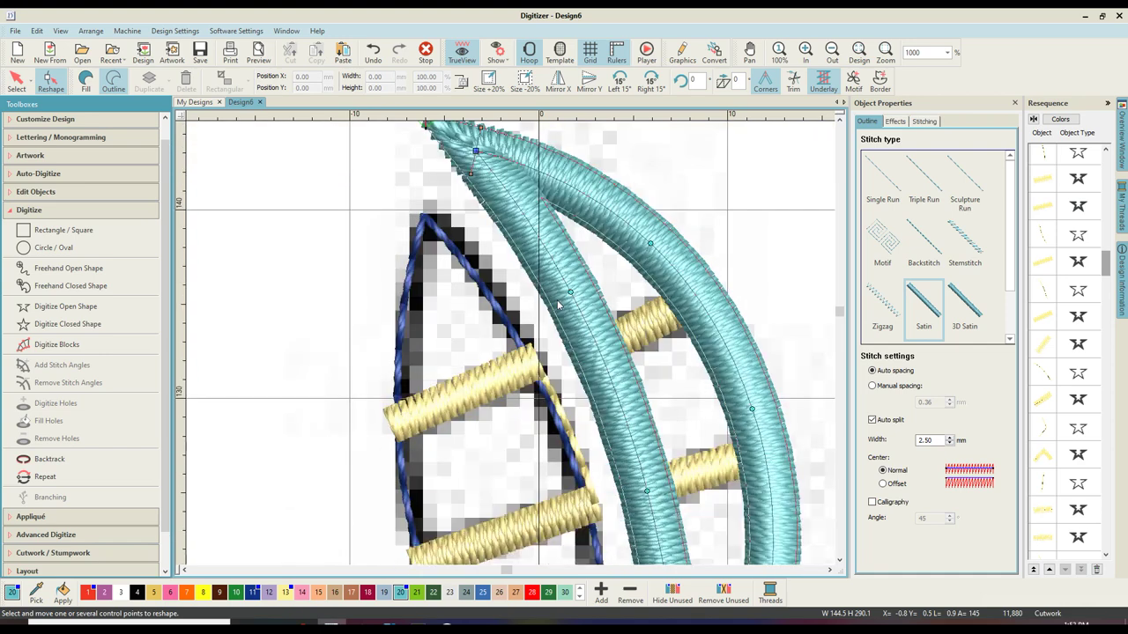
scroll(556, 306, down, 2)
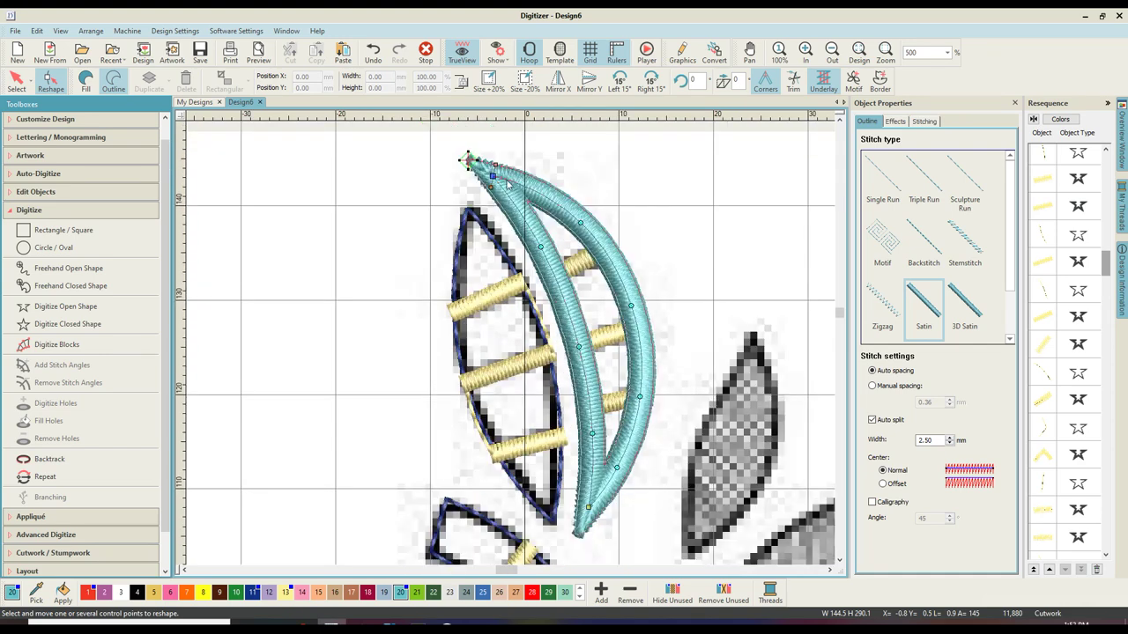
drag(467, 159, 481, 165)
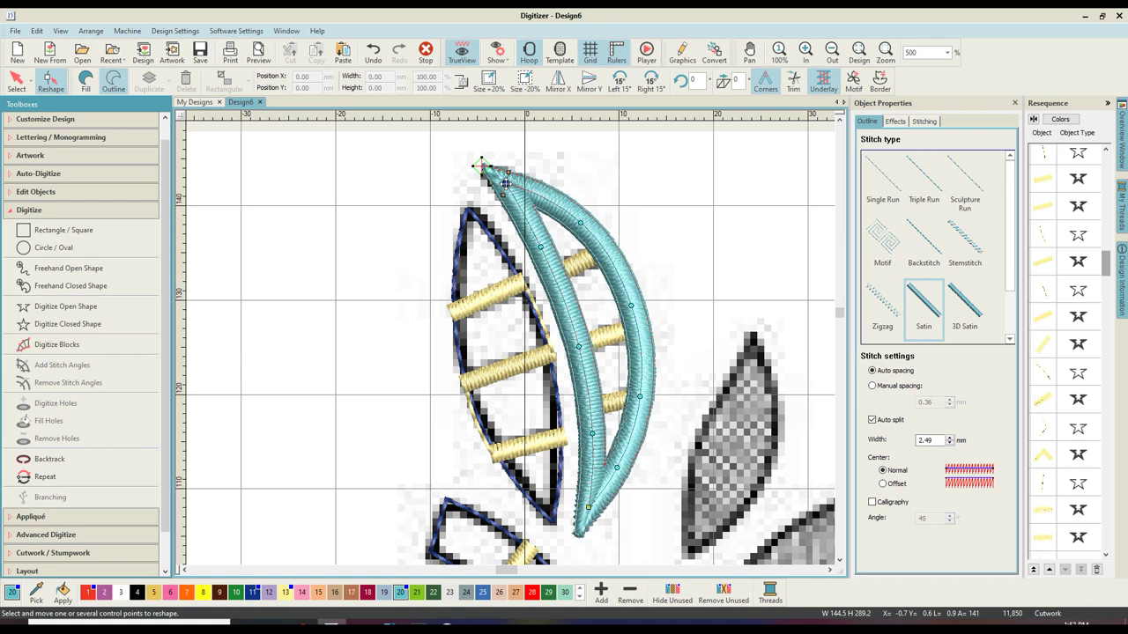
drag(481, 165, 474, 163)
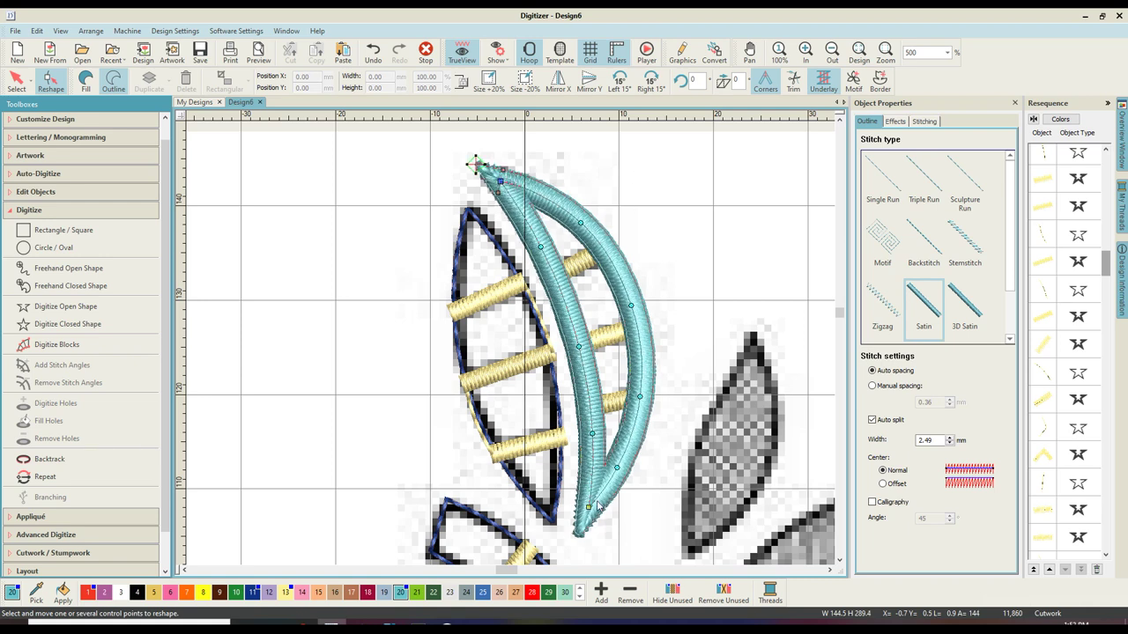
drag(589, 507, 595, 495)
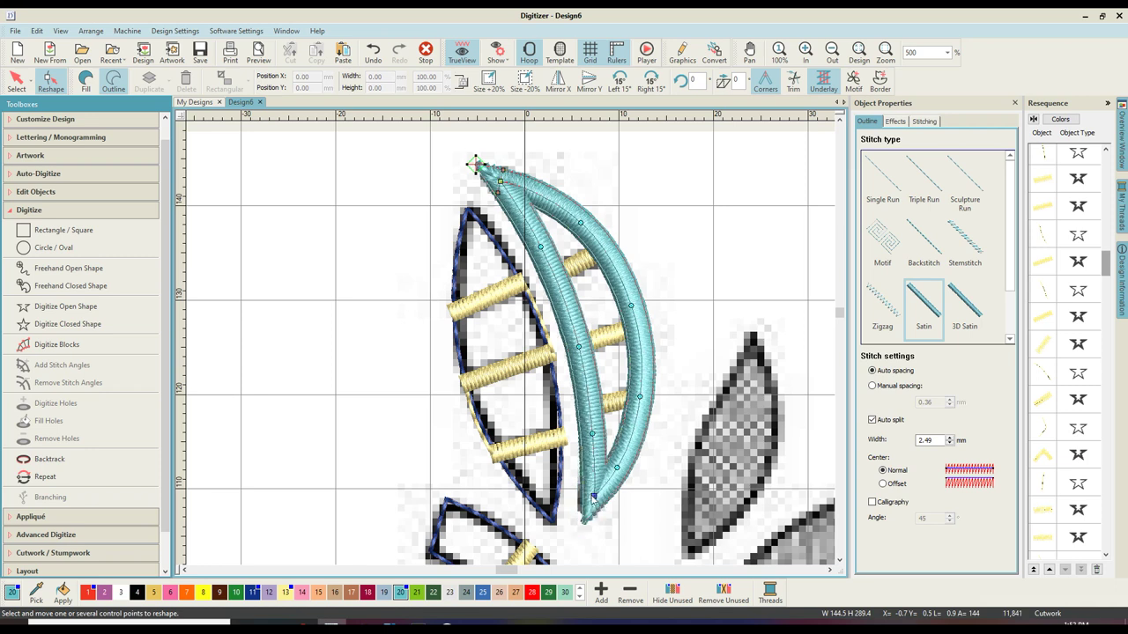
click(16, 78)
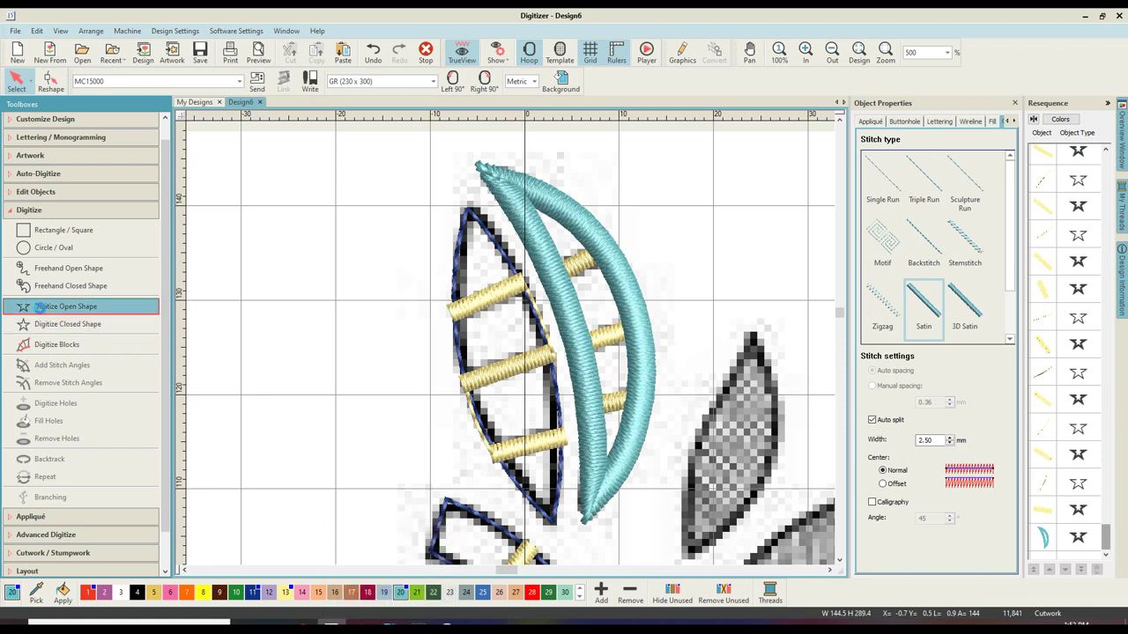
Step: Digitize a satin outline around the left half of the topmost leaf, starting and ending at its upper tip, and open it for reshaping
click(39, 306)
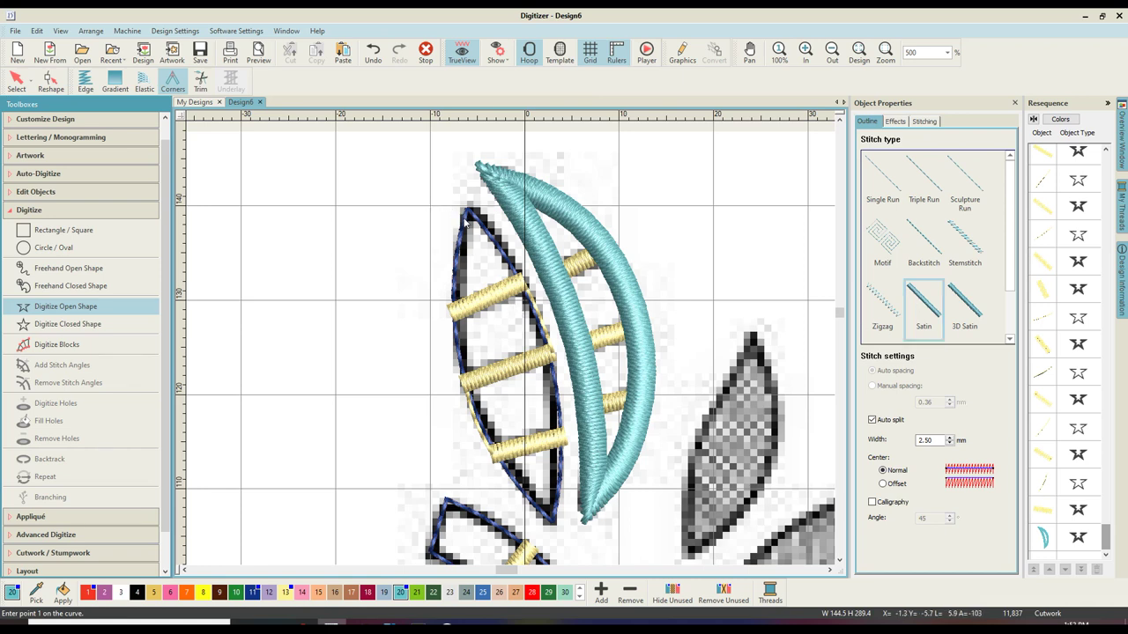
click(469, 214)
click(551, 351)
click(556, 487)
click(551, 524)
click(455, 312)
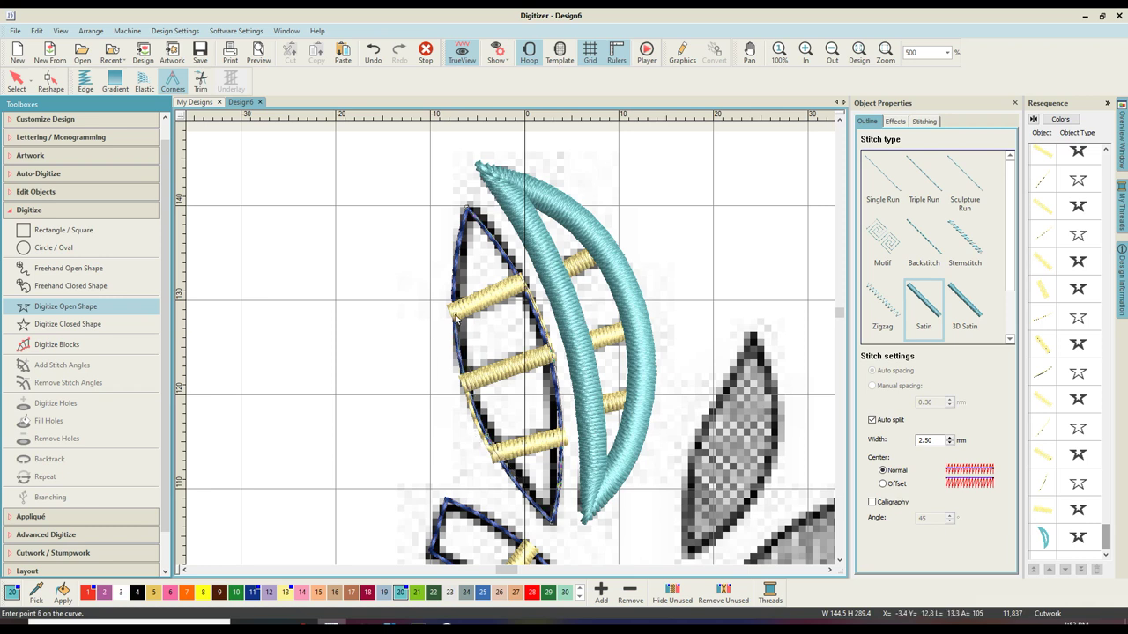
click(469, 209)
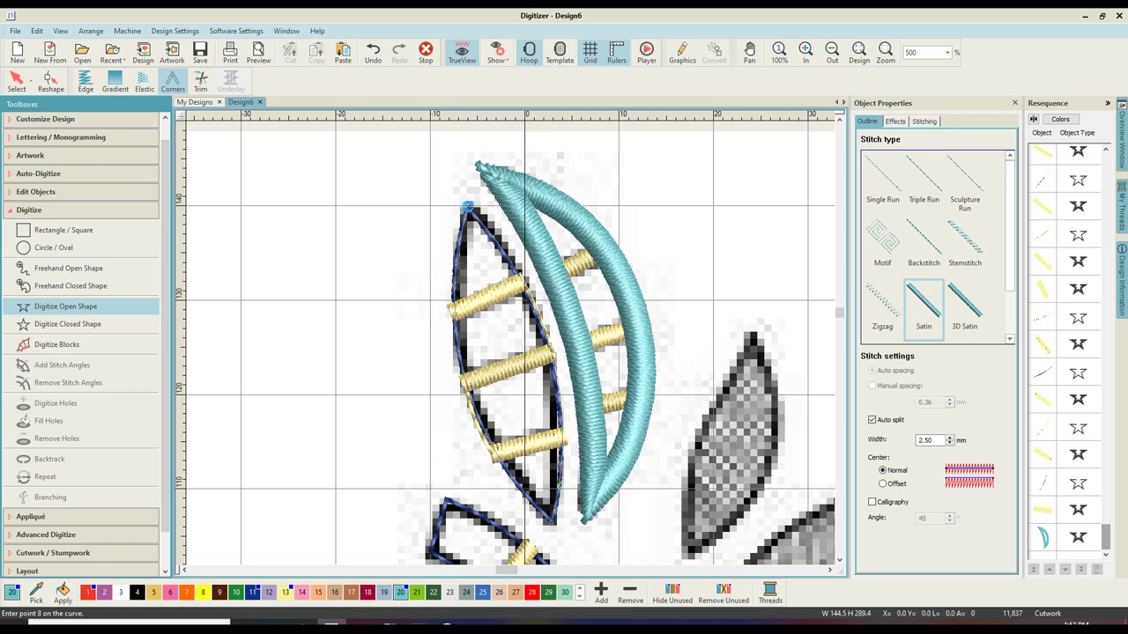
key(Return)
click(51, 80)
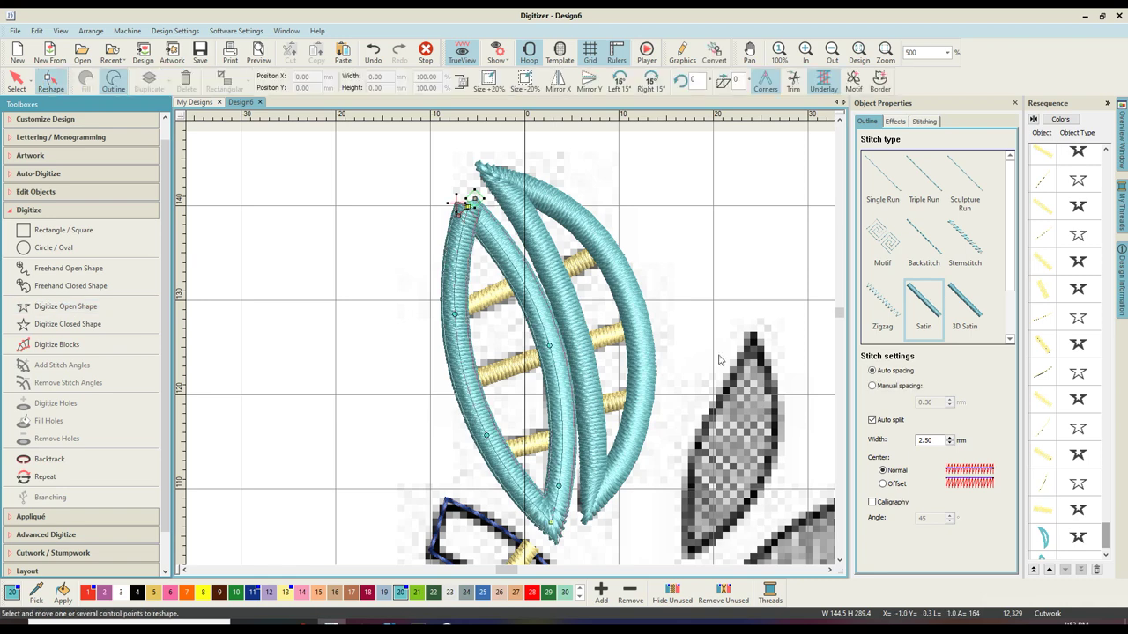
Step: Close the satin outline of the topmost leaf's left half by moving its end node onto its start node at the upper tip
scroll(589, 360, up, 2)
scroll(546, 361, up, 2)
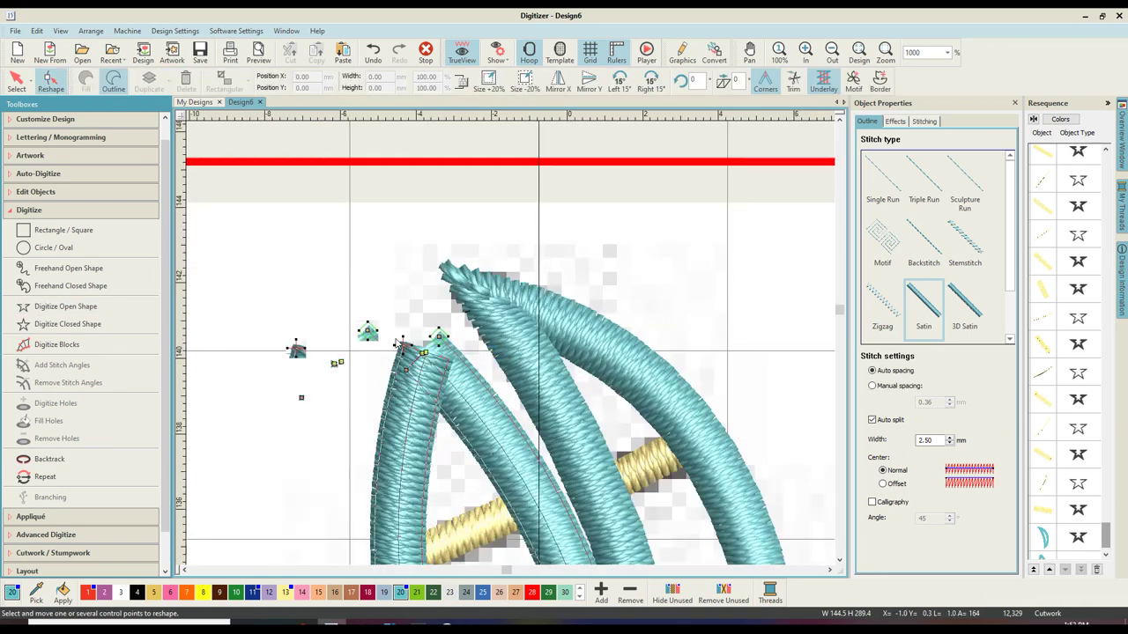
scroll(348, 337, up, 2)
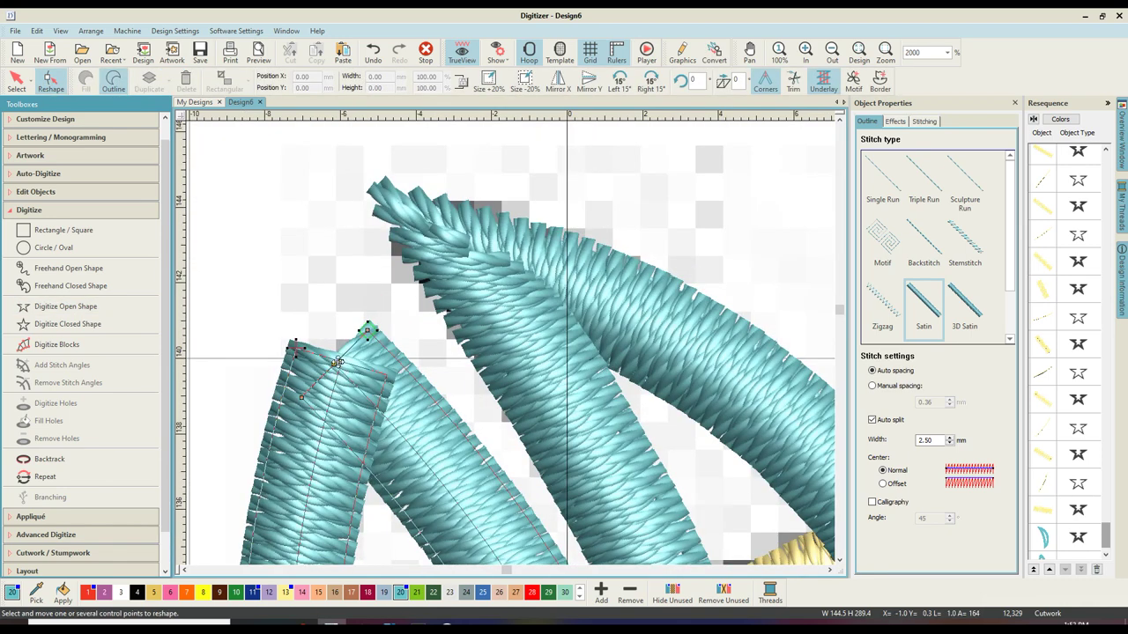
drag(337, 363, 333, 364)
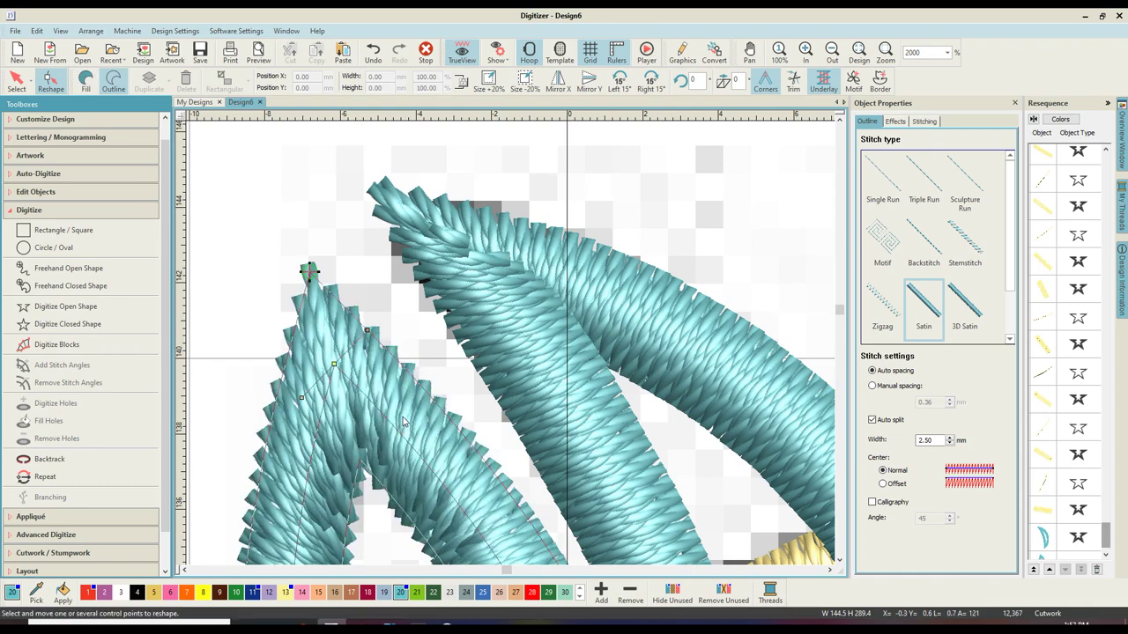
Step: Move the upper and lower tip nodes of the left half's outline slightly inward to shorten its satin points, and finish reshaping
scroll(402, 421, down, 4)
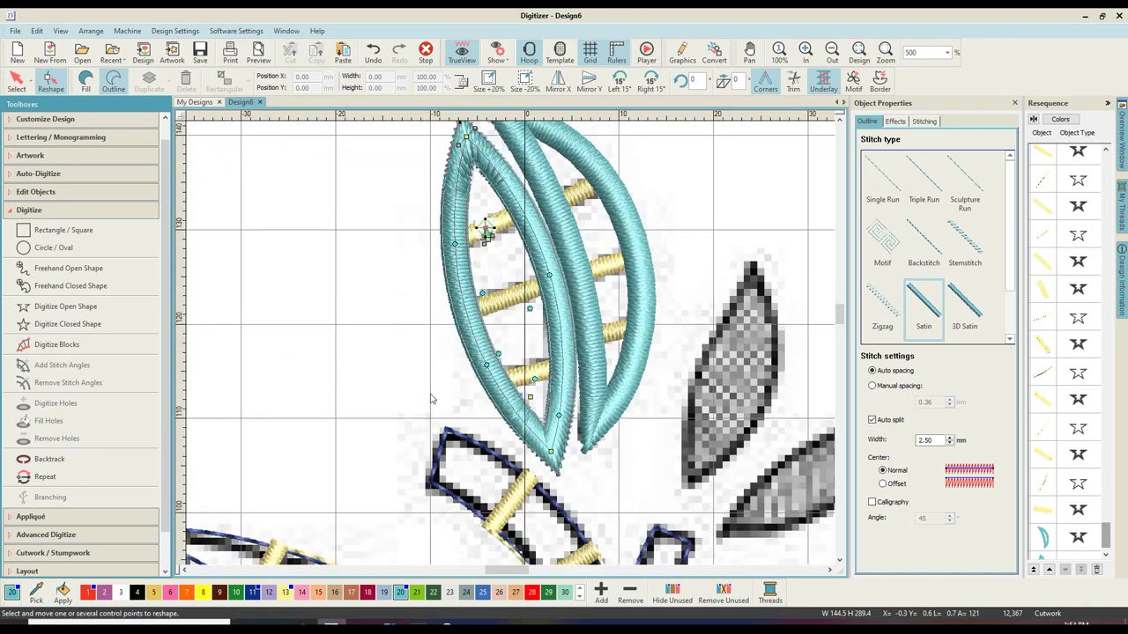
scroll(493, 355, down, 2)
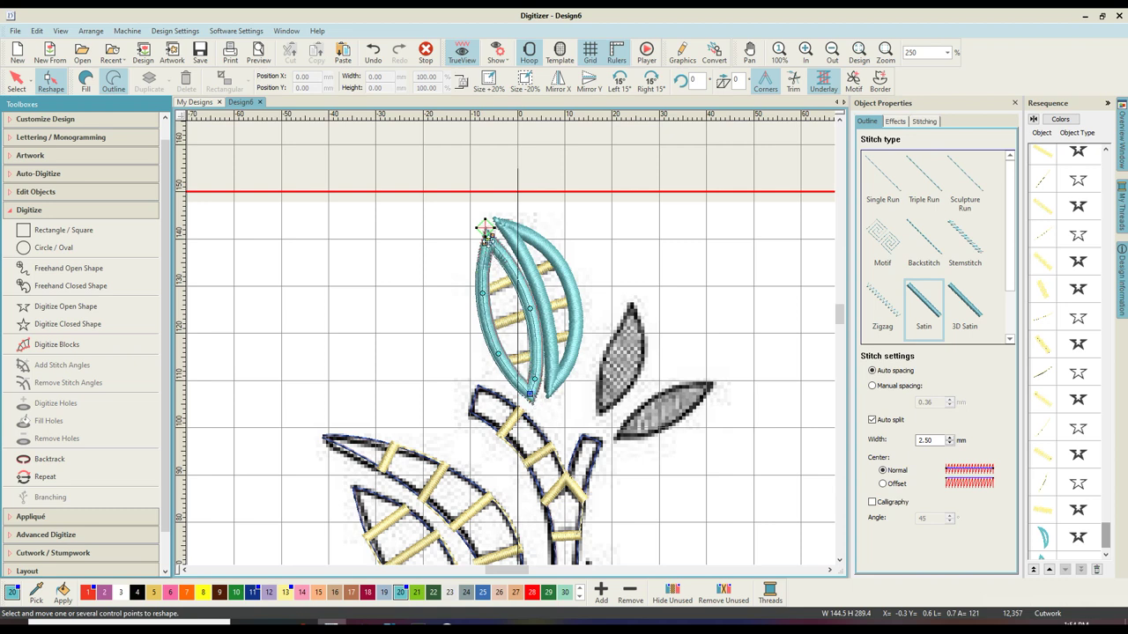
drag(486, 229, 487, 235)
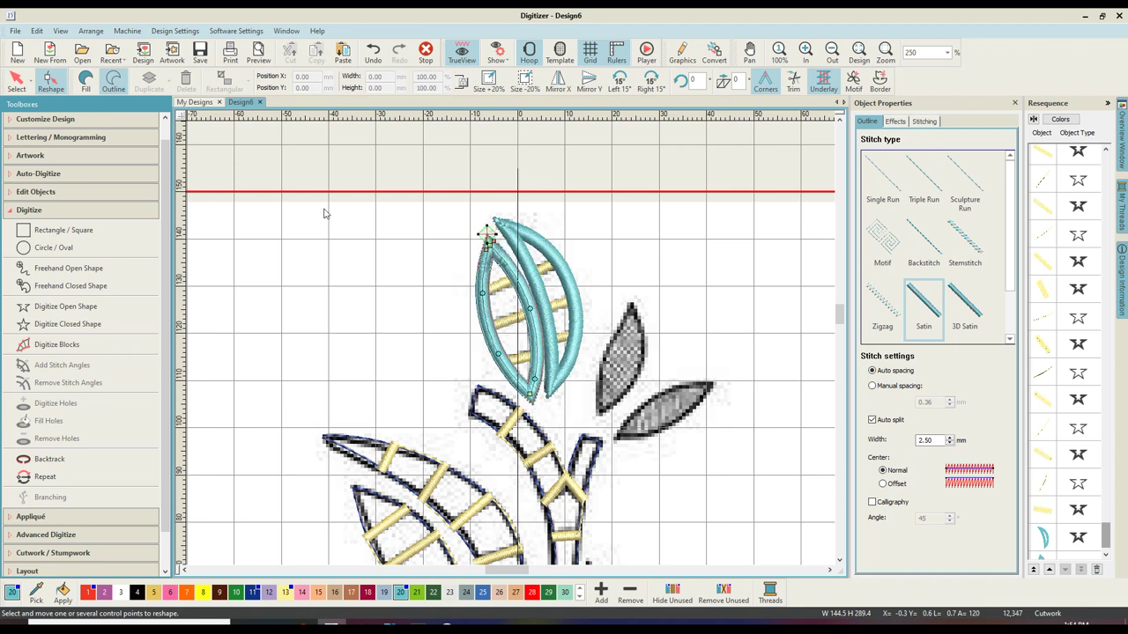
key(Escape)
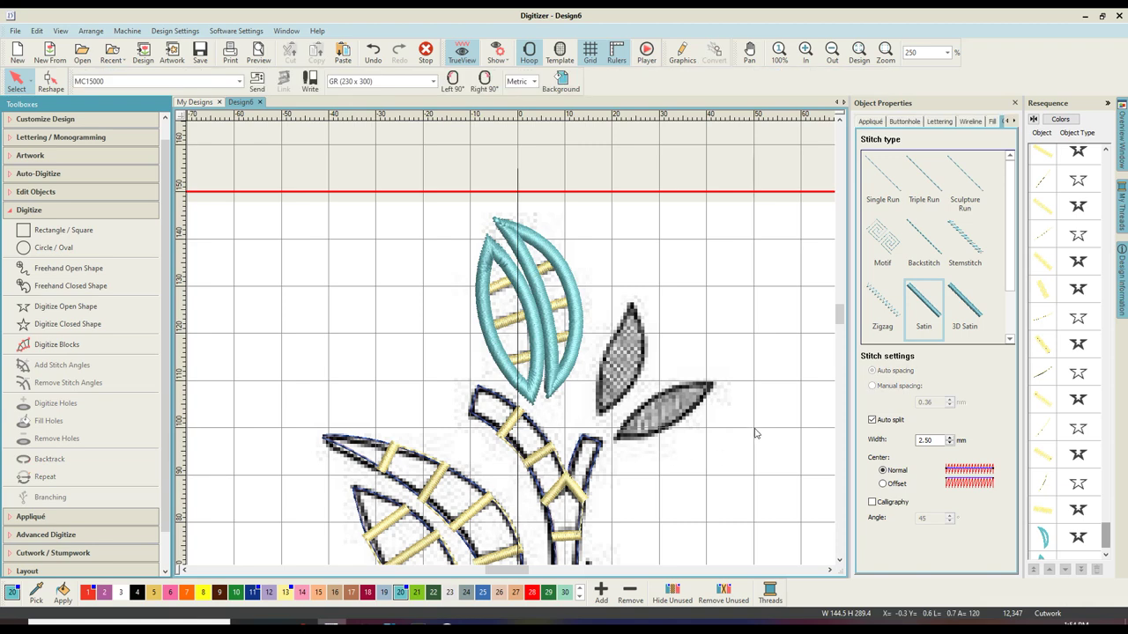
Step: Digitize a satin fill with Digitize Blocks over the upright gray leaf beside the topmost leaf, from its upper tip to its lower tip
scroll(742, 434, down, 3)
key(shift+z)
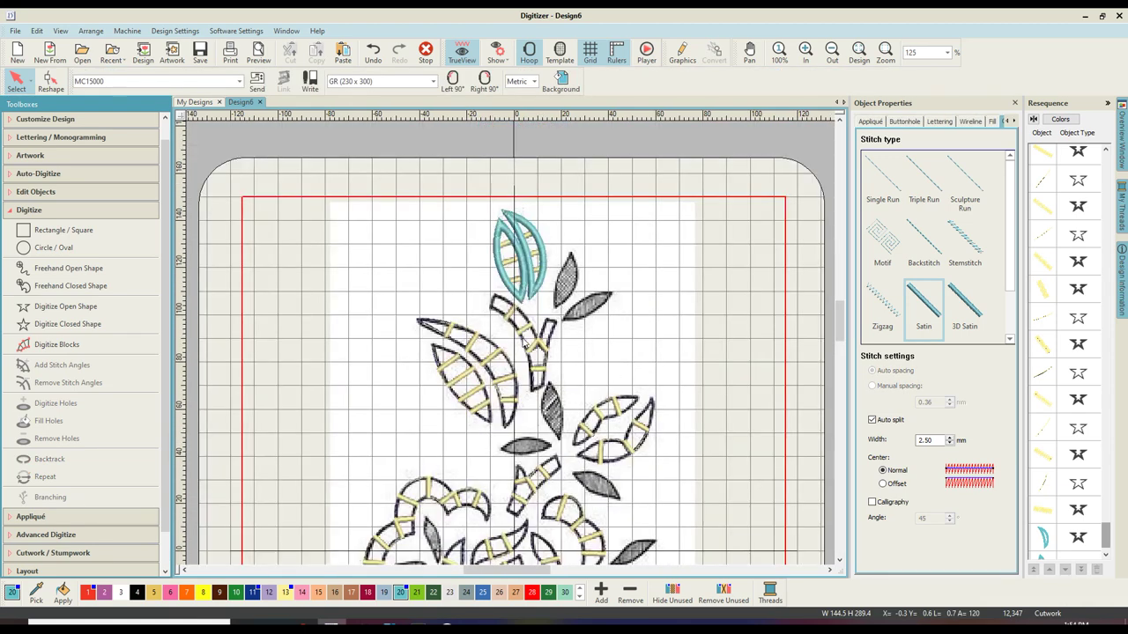
key(z)
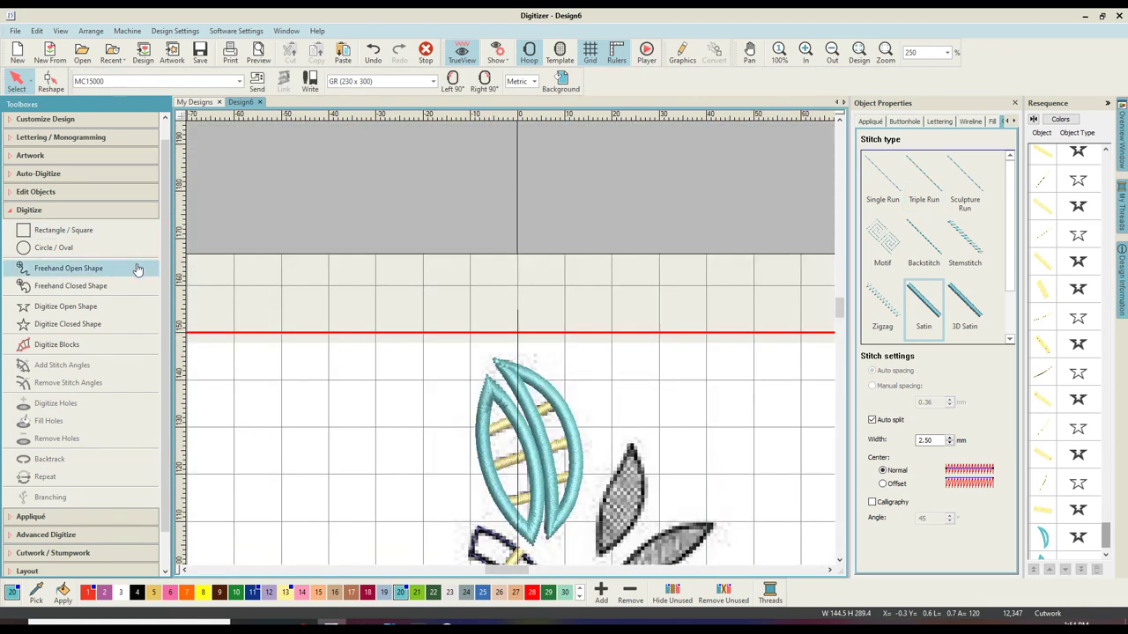
click(52, 344)
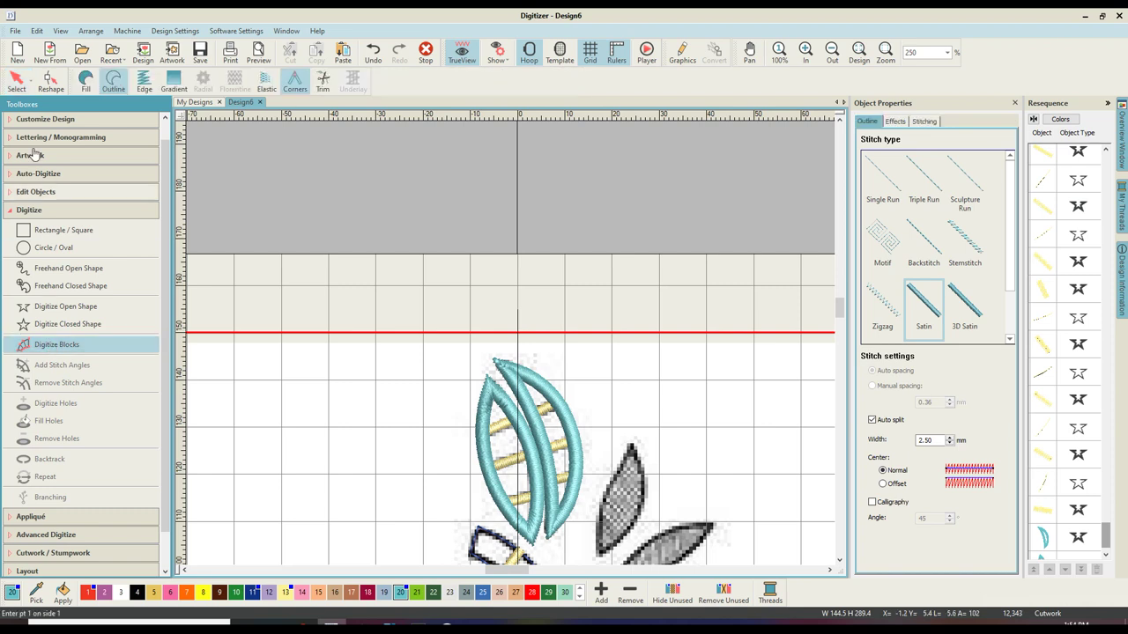
click(91, 79)
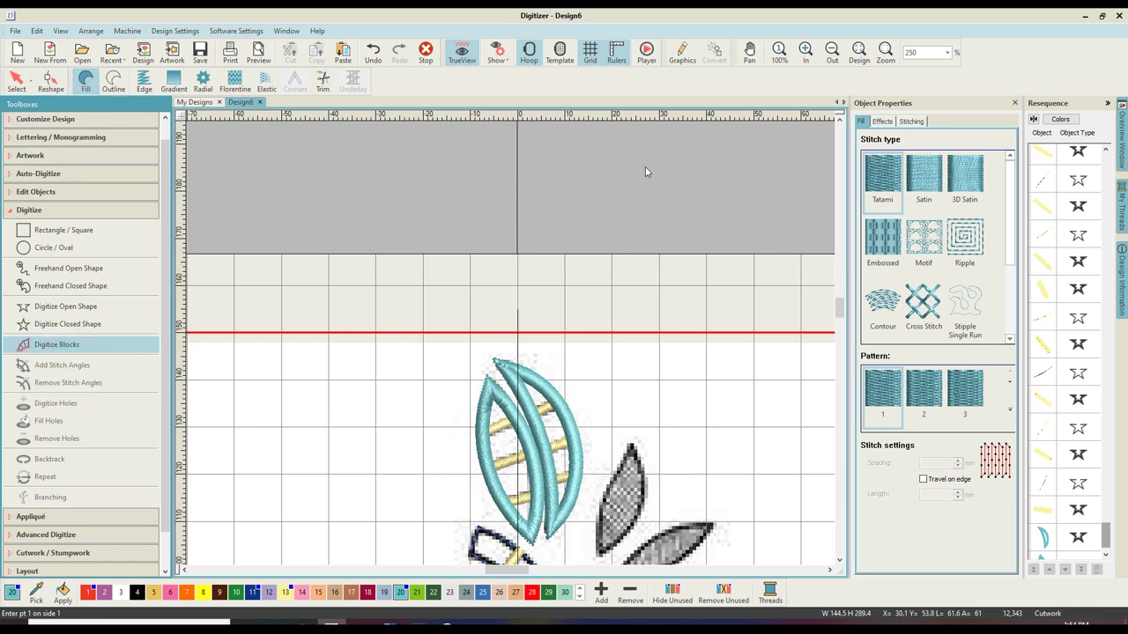
click(923, 176)
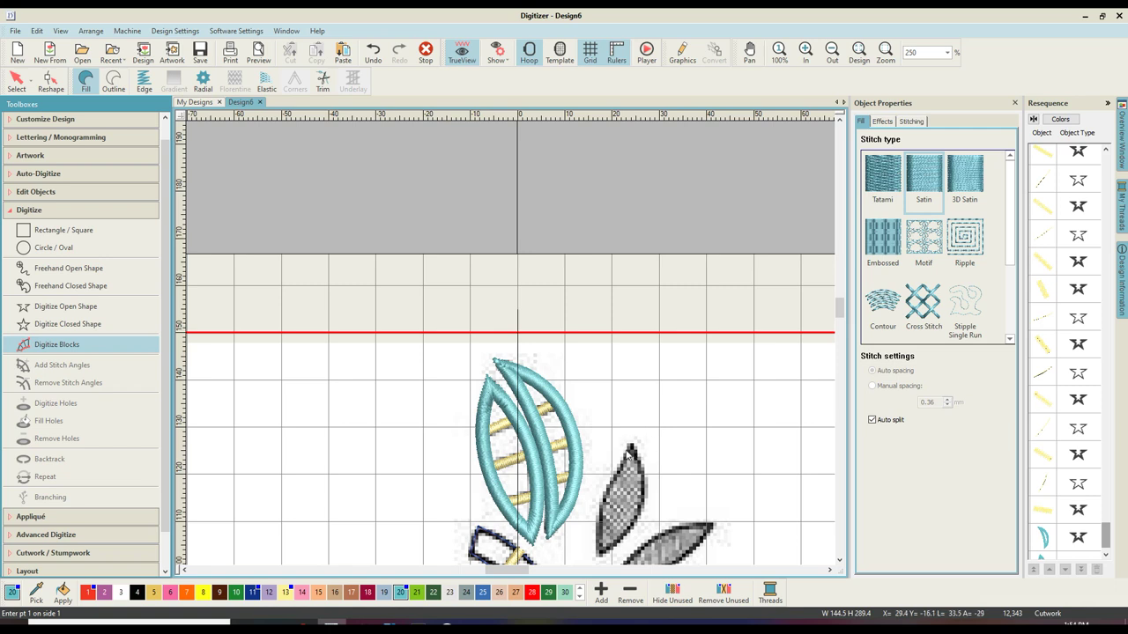
click(630, 448)
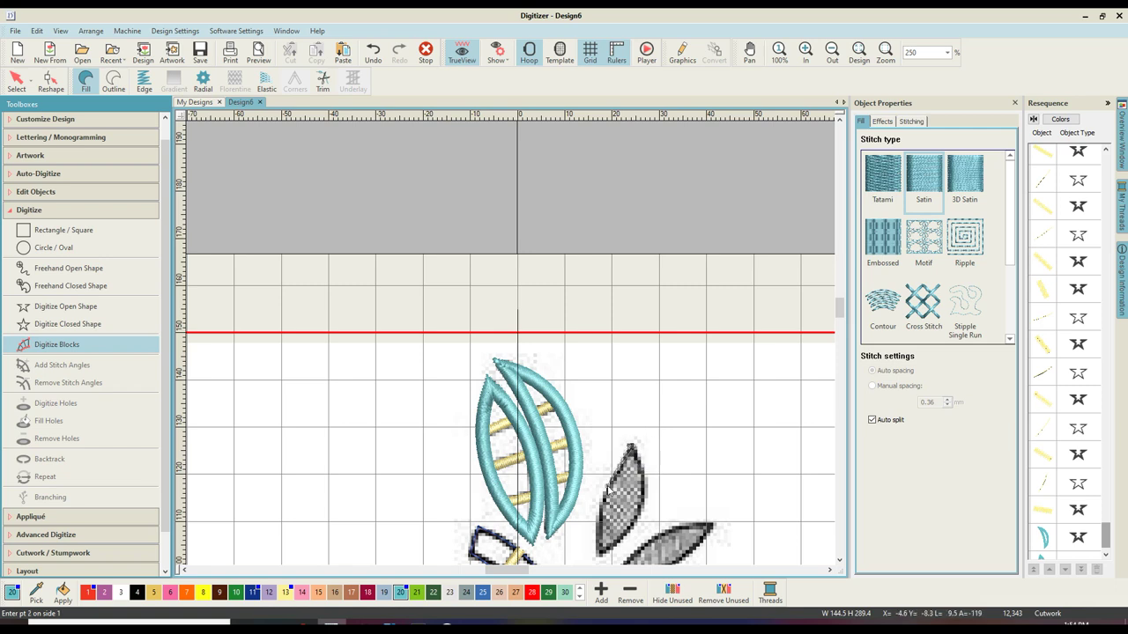
click(599, 537)
click(612, 541)
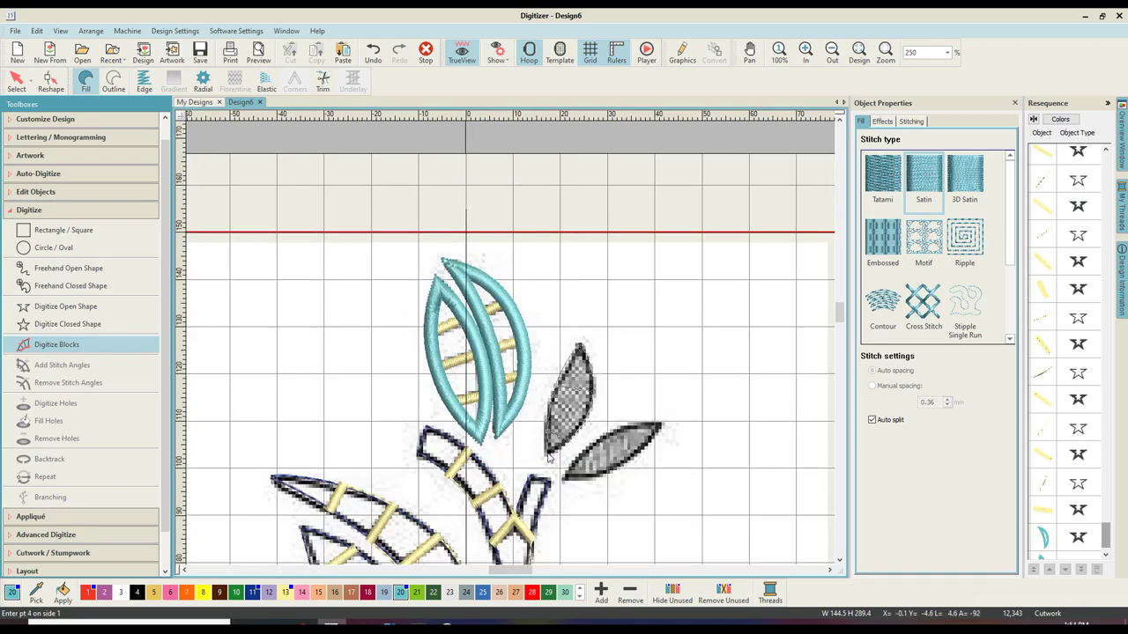
key(Return)
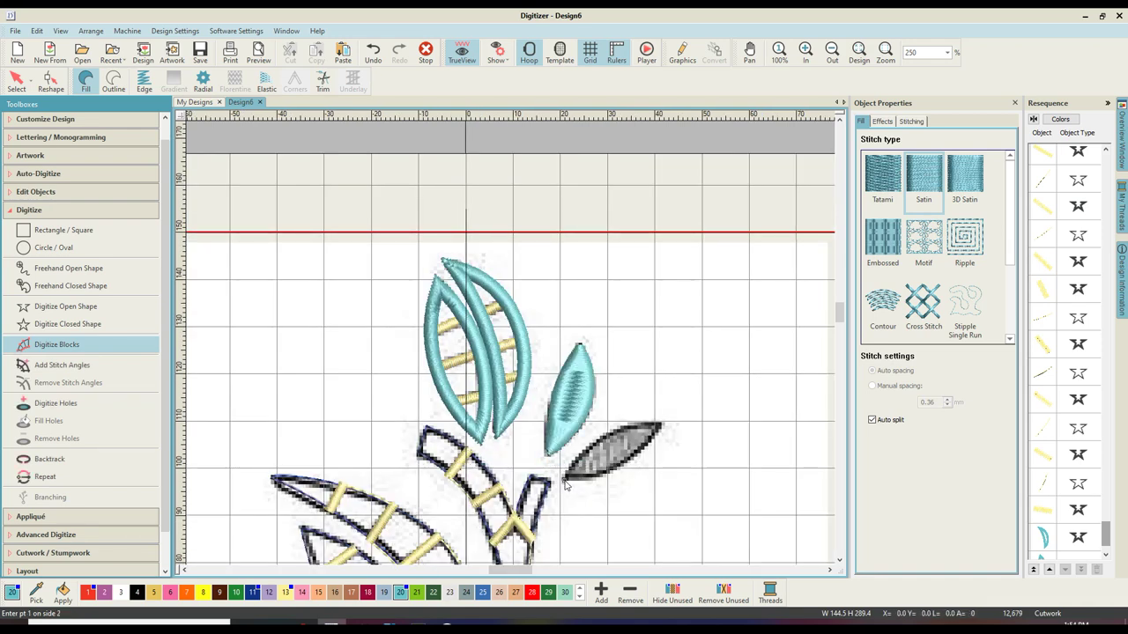
Step: Digitize a second satin-filled block over the slanted gray leaf just below it, placing point pairs from its lower tip to its upper tip
click(571, 478)
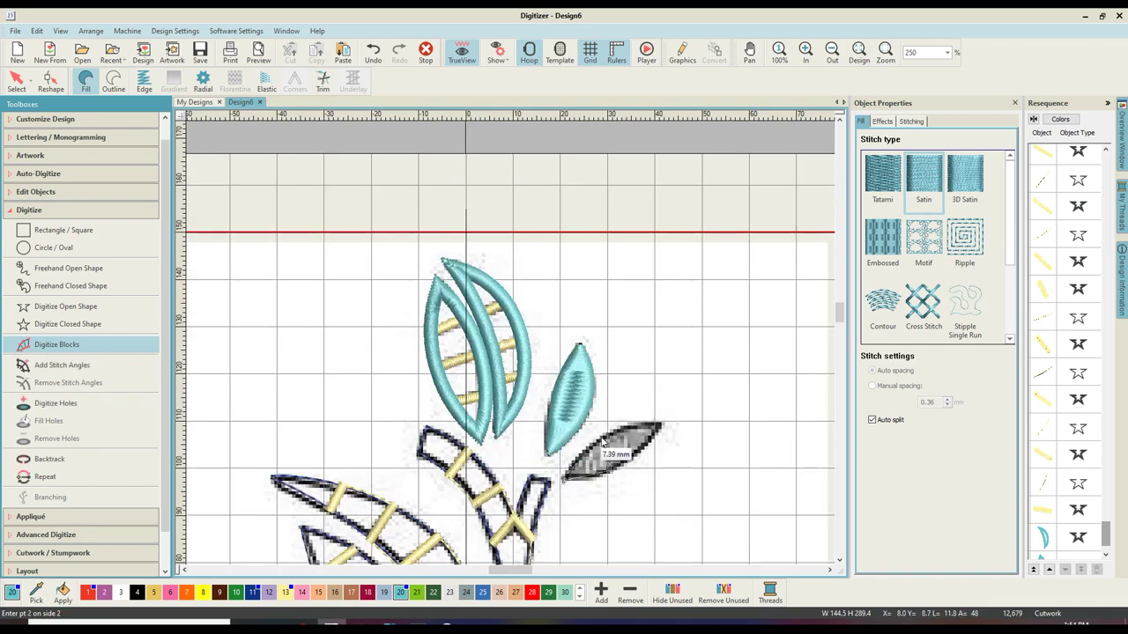
click(602, 440)
click(646, 445)
click(638, 423)
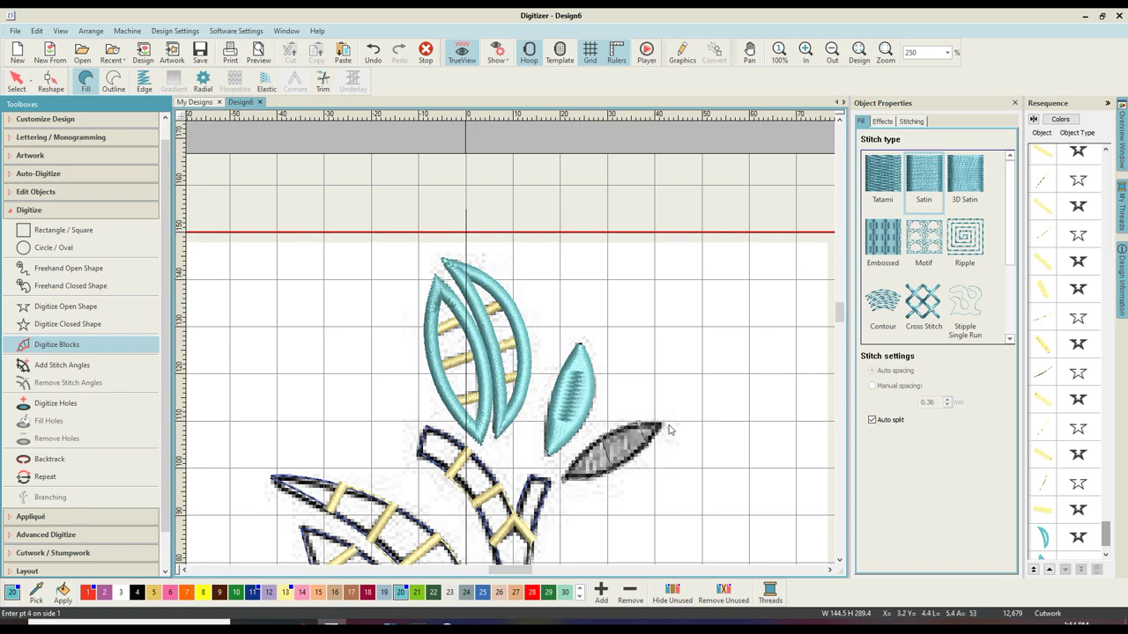
key(Return)
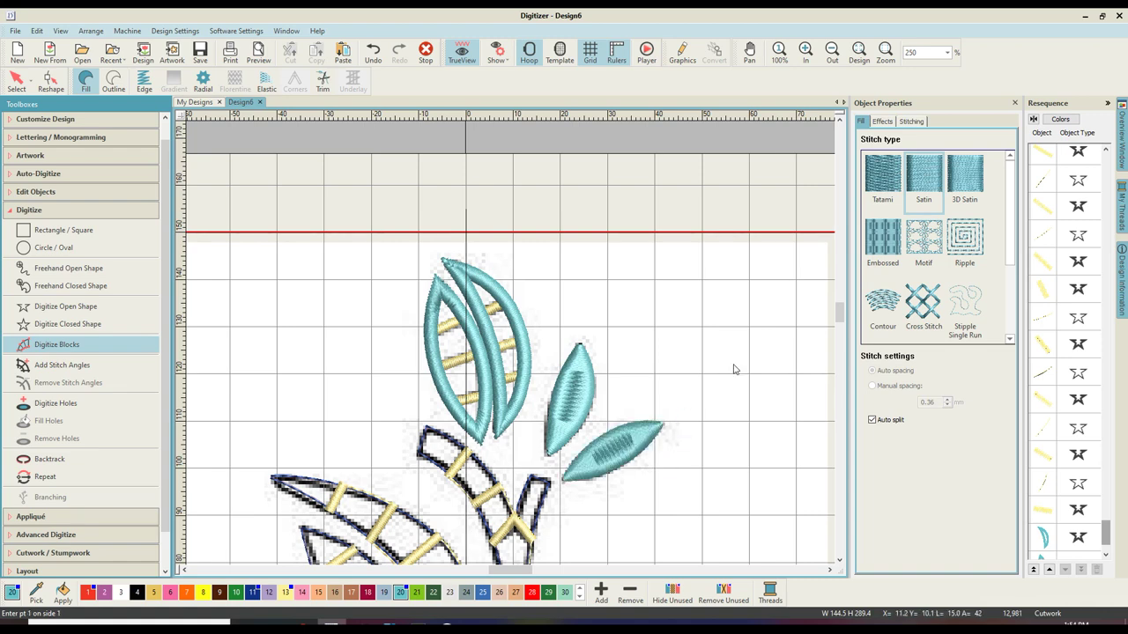
Step: Start an open 2.50 mm satin outline on the forked stem, tracing from its upper-left corner through the fork, around the right branch and down its outer edge
scroll(220, 262, down, 5)
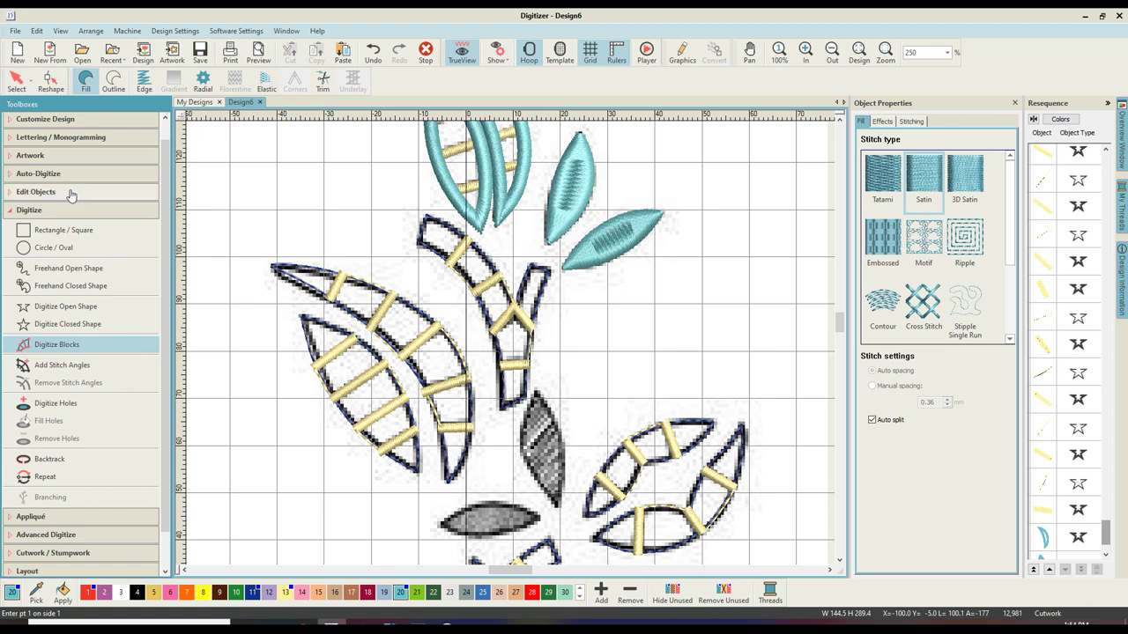
click(65, 306)
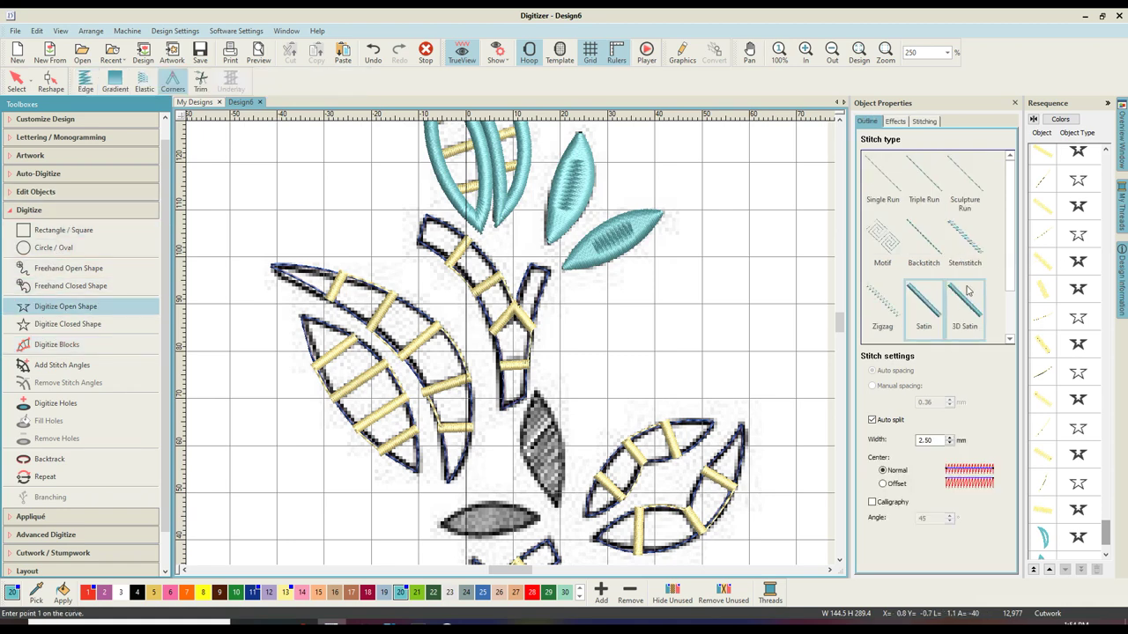
click(918, 304)
key(z)
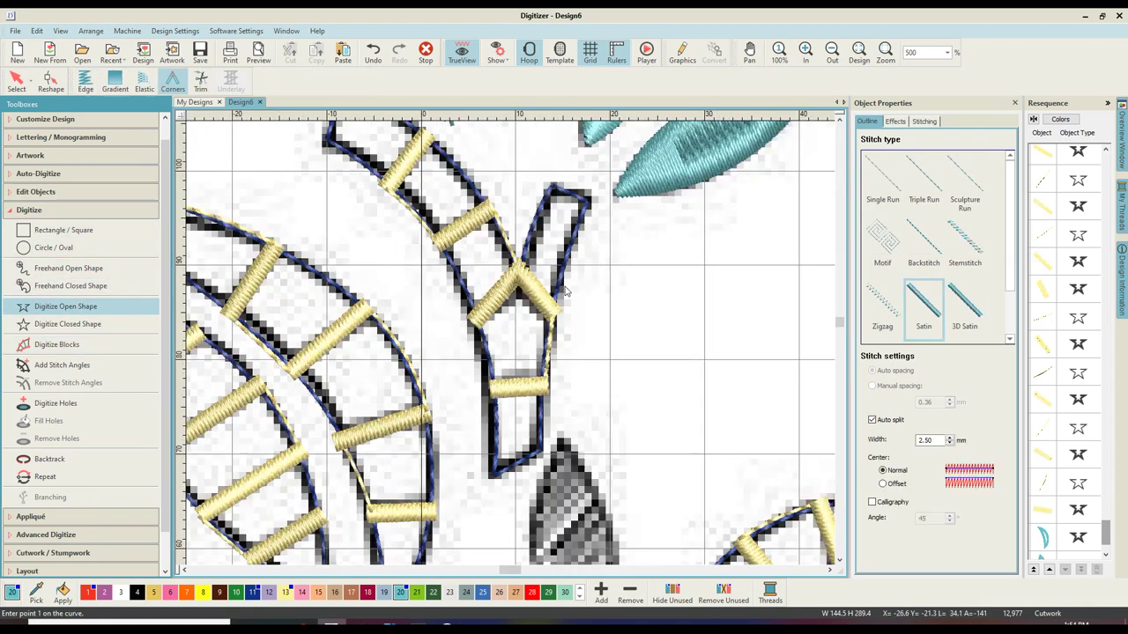
scroll(536, 292, up, 2)
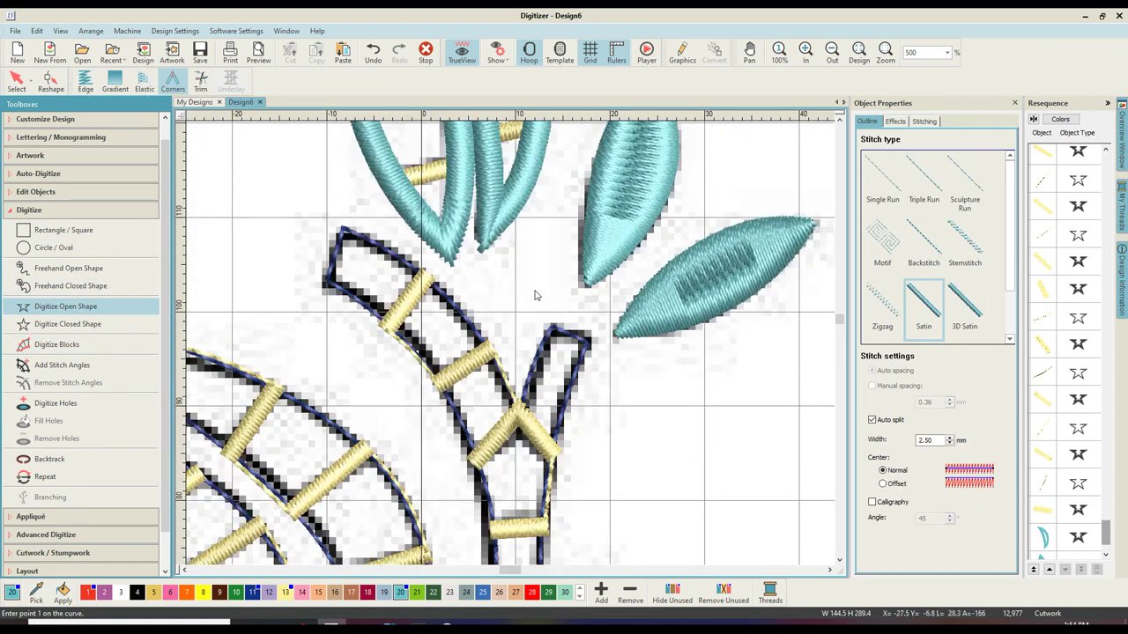
click(467, 323)
click(521, 412)
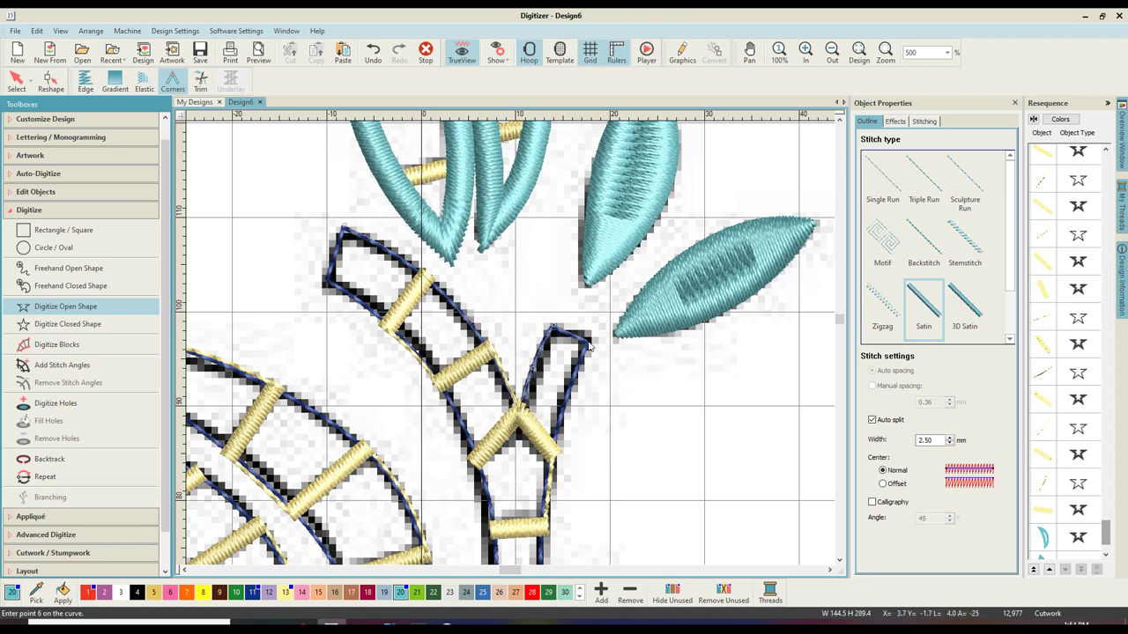
click(589, 344)
click(548, 470)
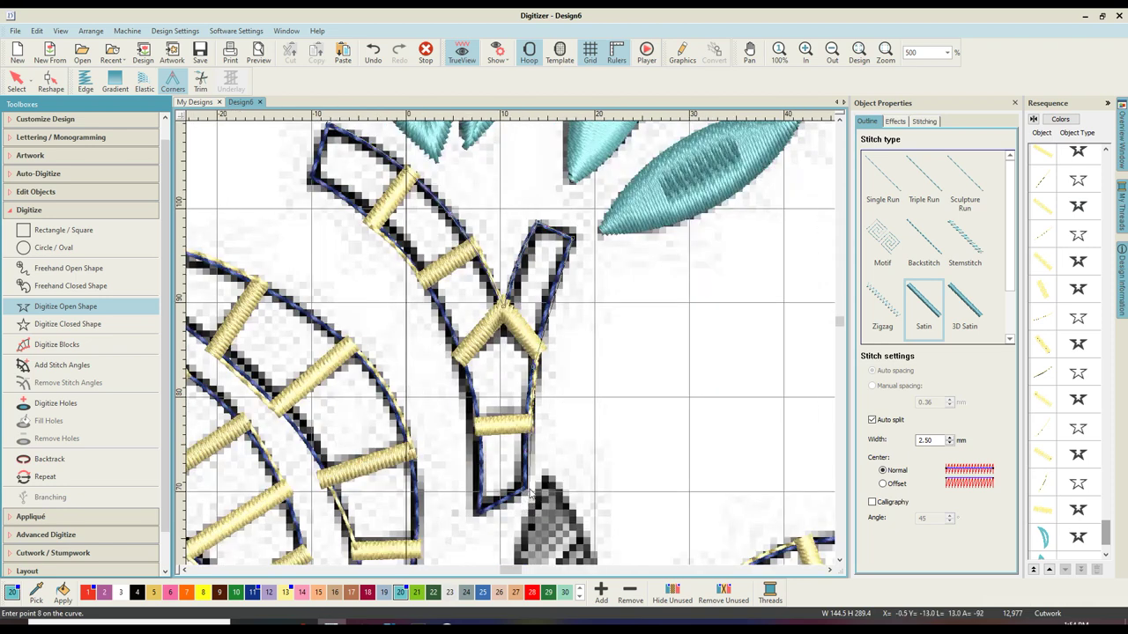
Step: Continue the stem outline around its base and up the left edge to the starting corner, and complete the satin outline
click(476, 512)
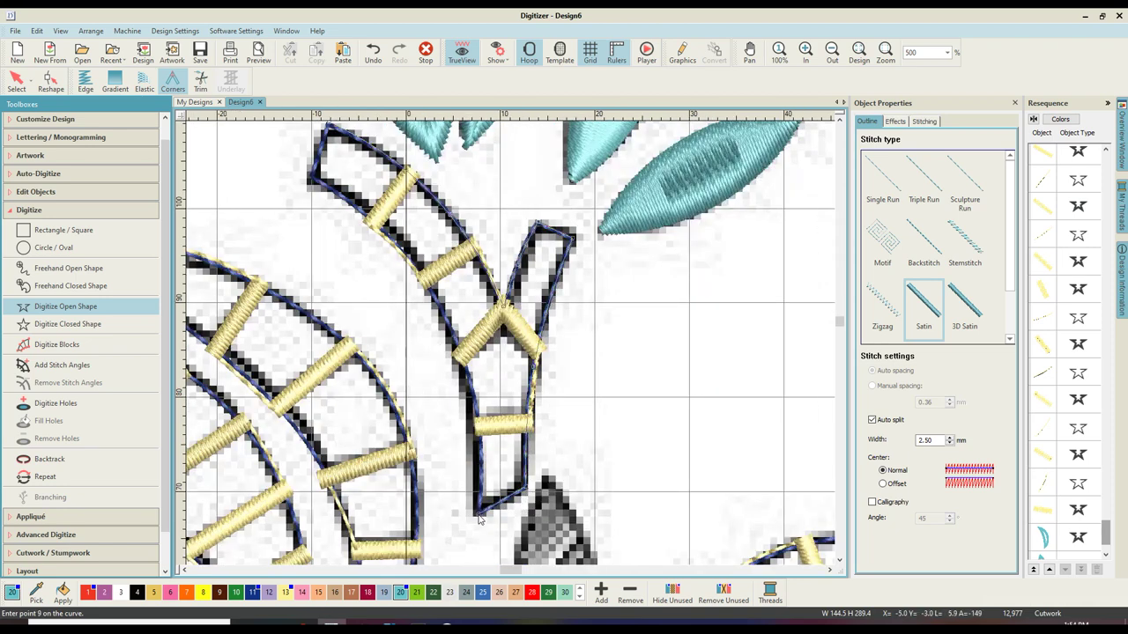
click(478, 515)
click(477, 415)
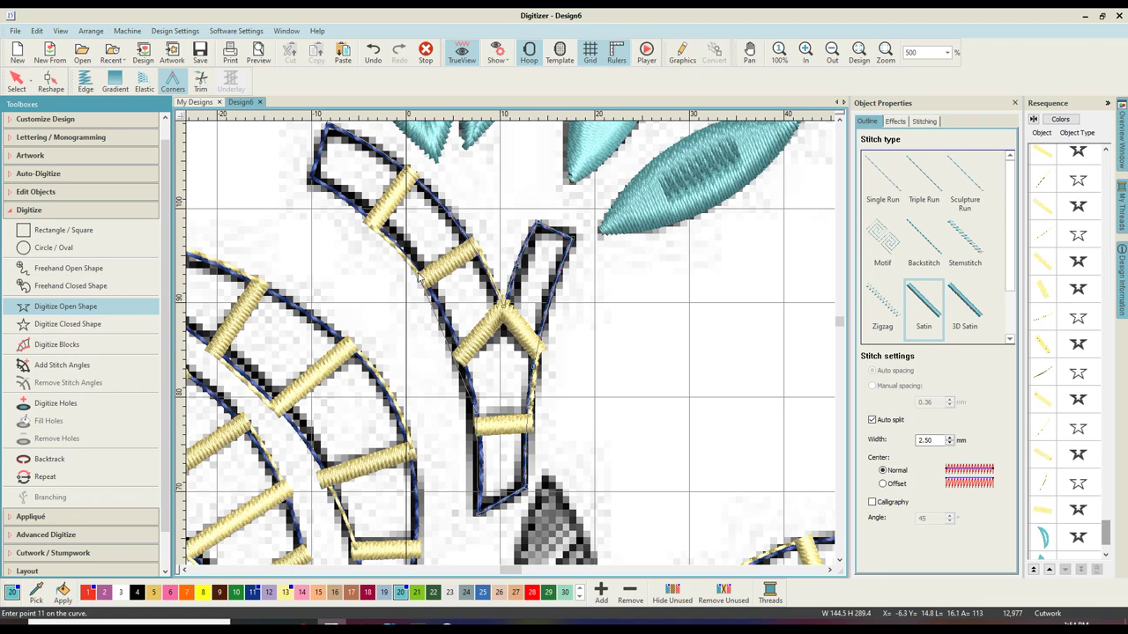
right_click(418, 273)
click(312, 178)
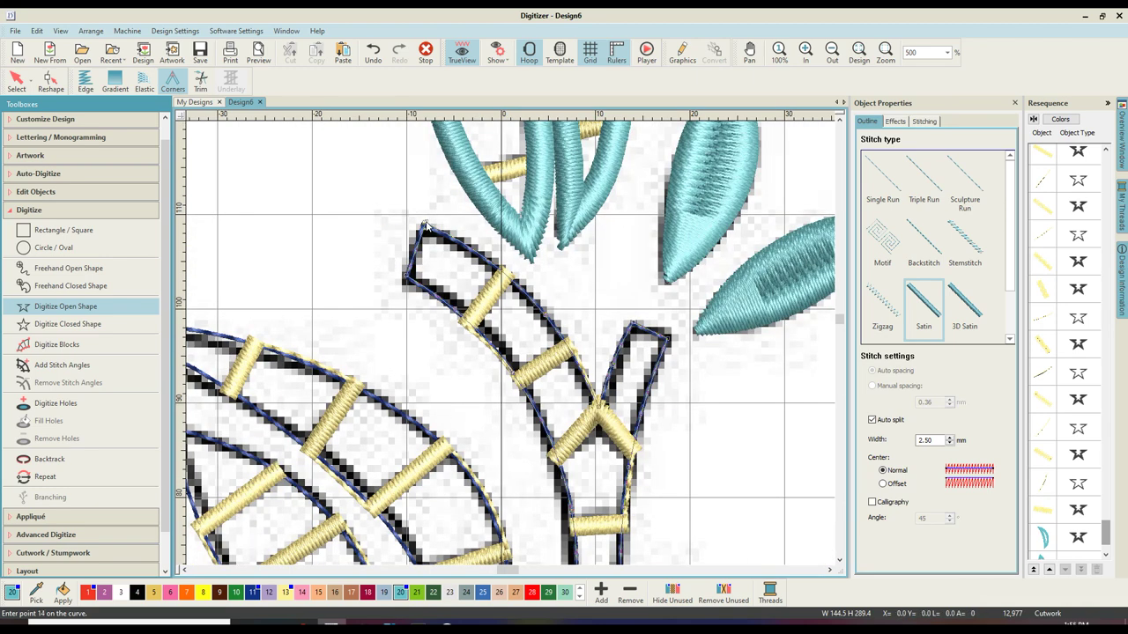
key(Return)
Step: Reshape the stem's satin outline by moving its end node onto its start node at the upper-left corner to close the shape
click(50, 82)
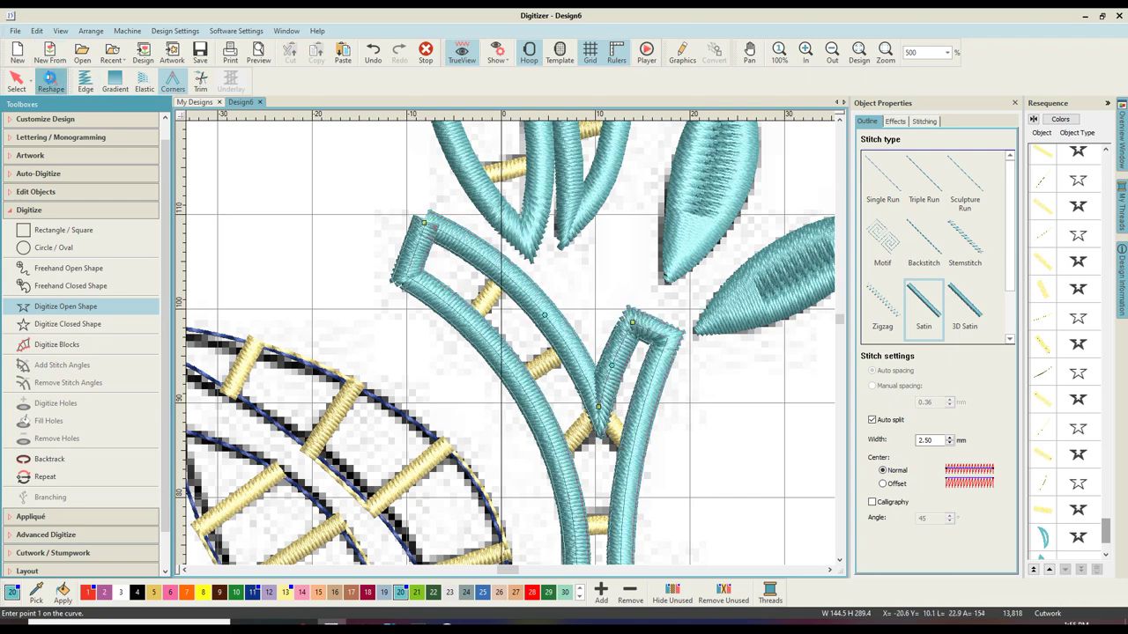
key(z)
scroll(649, 348, up, 5)
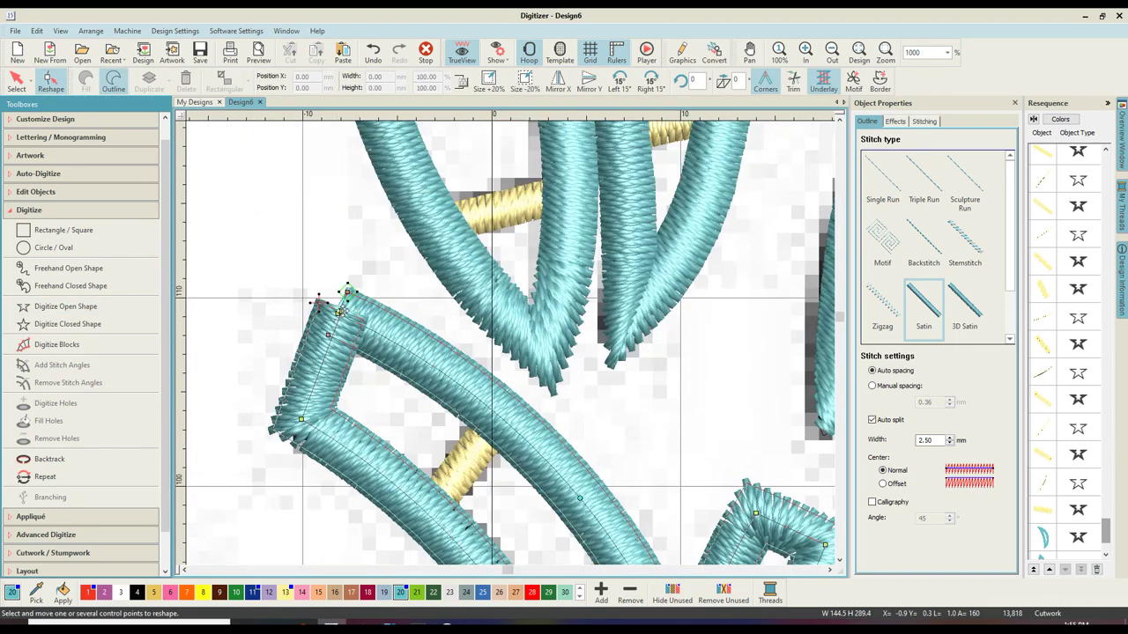
drag(340, 312, 322, 281)
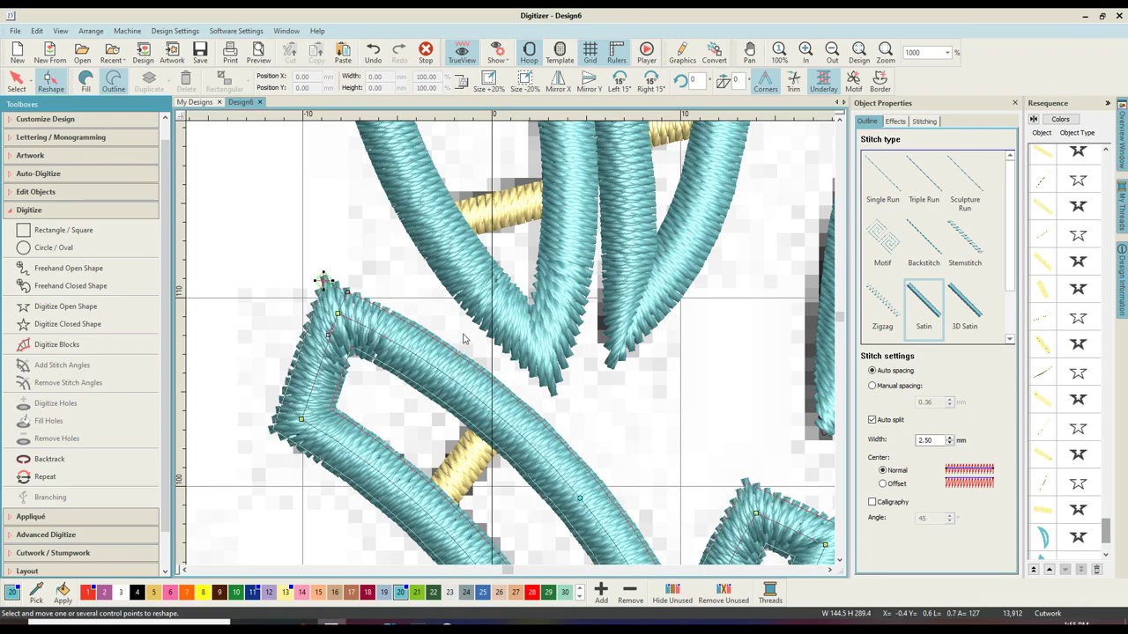
Step: Move the two corner nodes at the stem's base slightly inward to fit the satin corners to the artwork
key(shift+z)
scroll(639, 393, down, 3)
scroll(639, 395, down, 1)
key(shift+z)
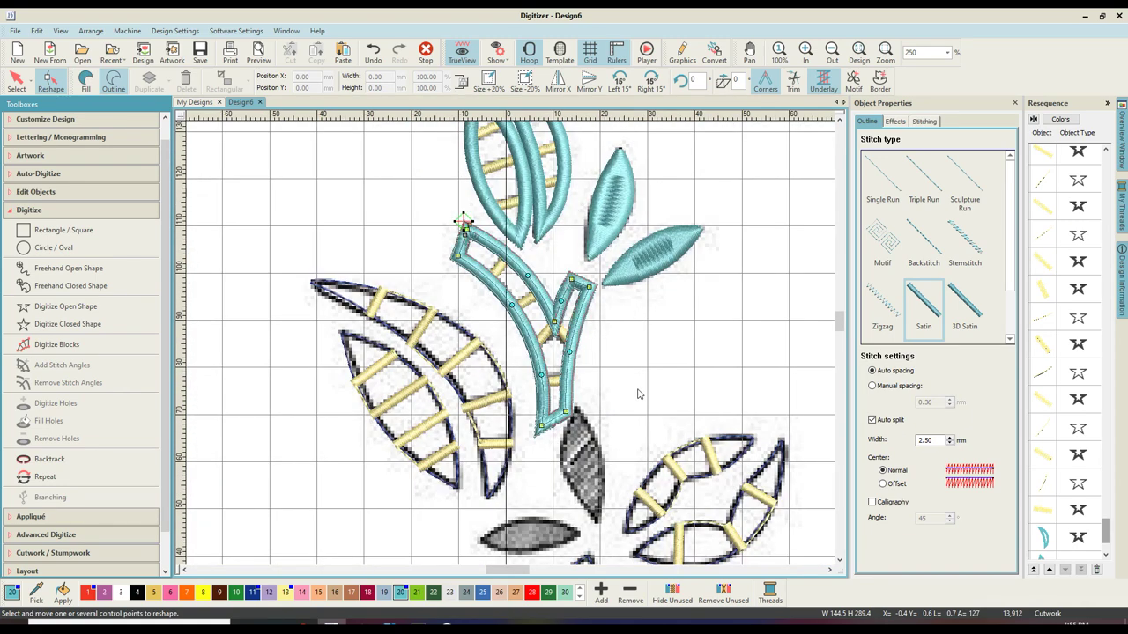
key(z)
scroll(595, 385, down, 2)
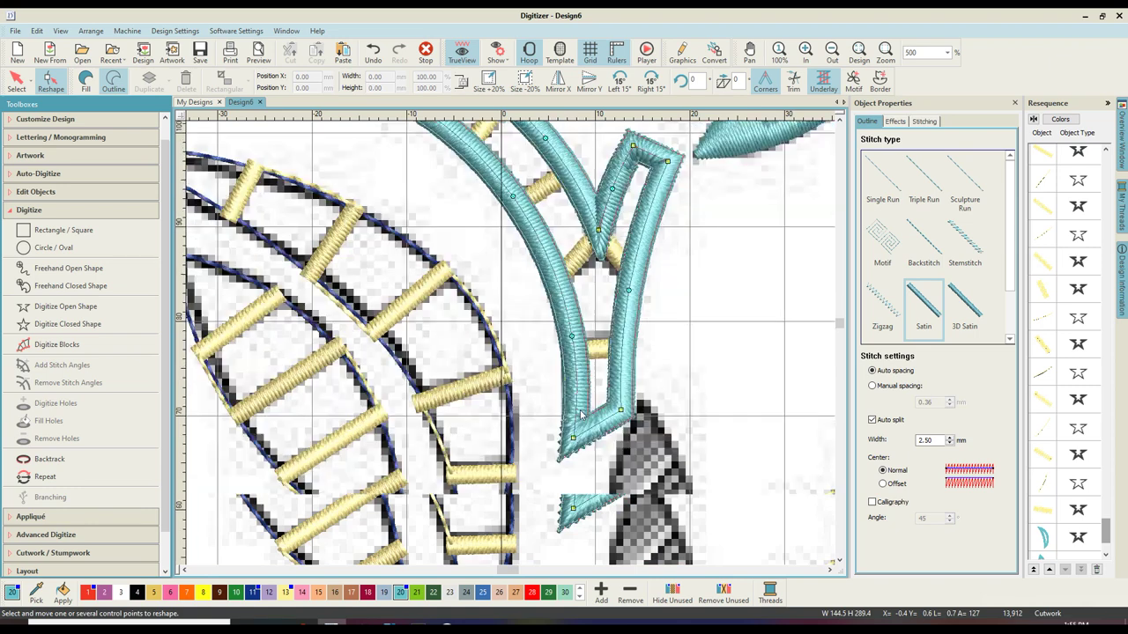
key(z)
drag(634, 391, 640, 382)
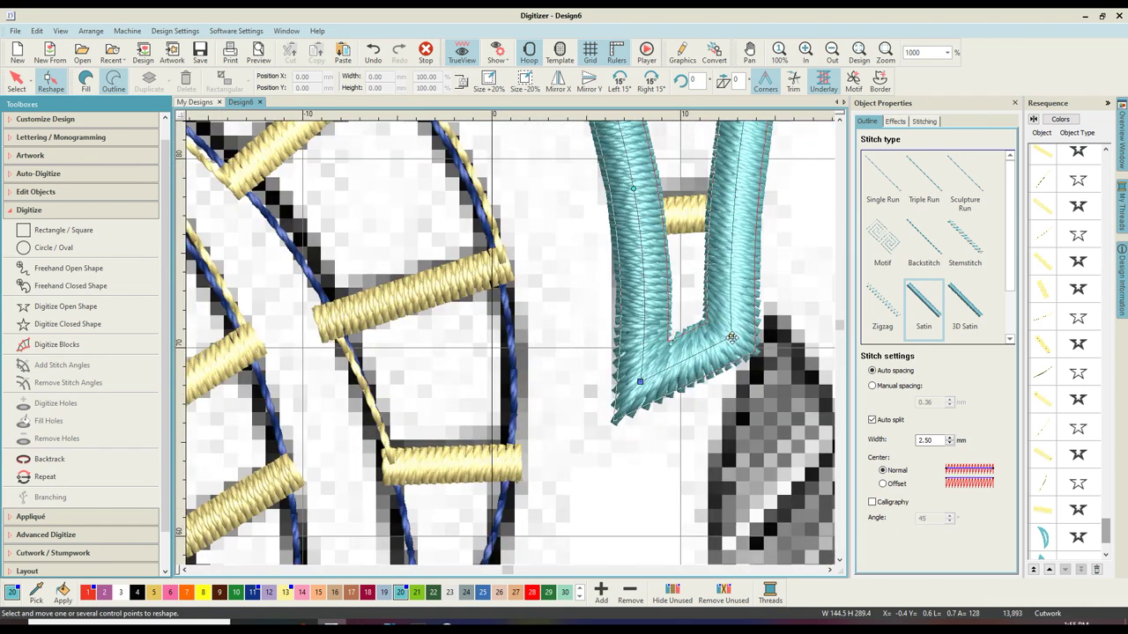
drag(730, 336, 728, 338)
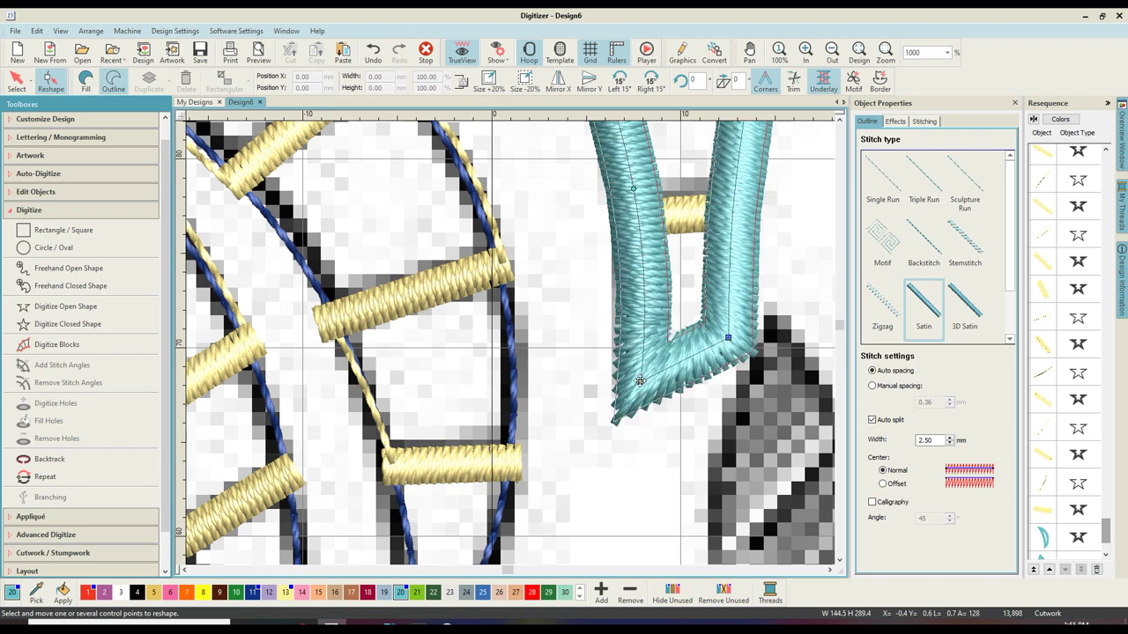
drag(639, 381, 638, 379)
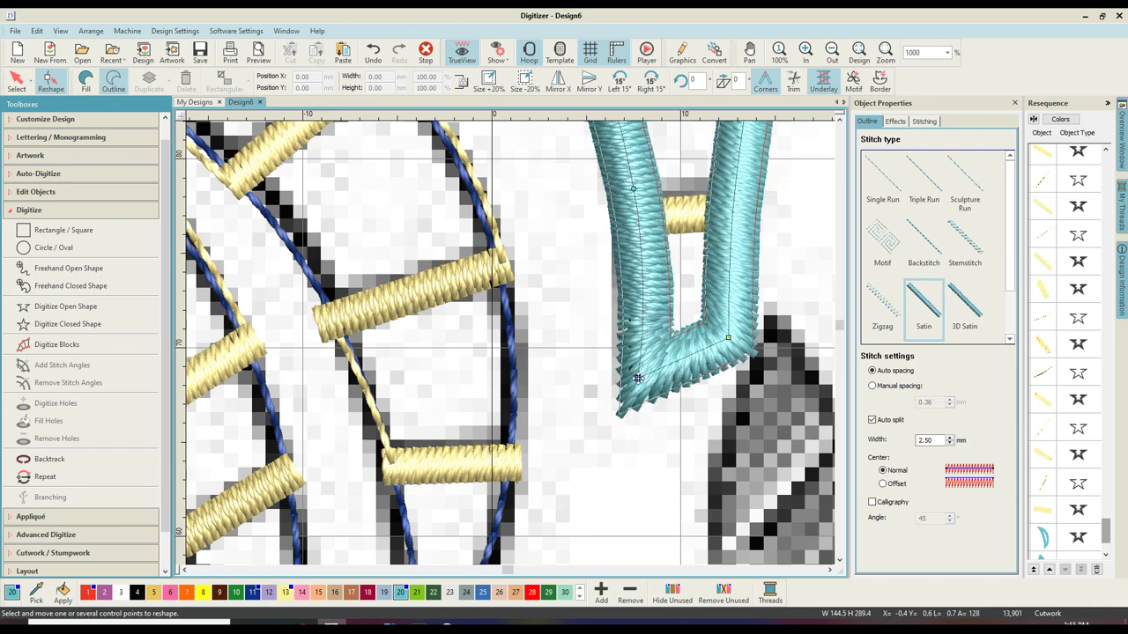
Step: Finish reshaping the stem outline, deselect it, and examine the satin coverage on the upper part of the design
key(shift+z)
key(shift+z)
key(shift+z)
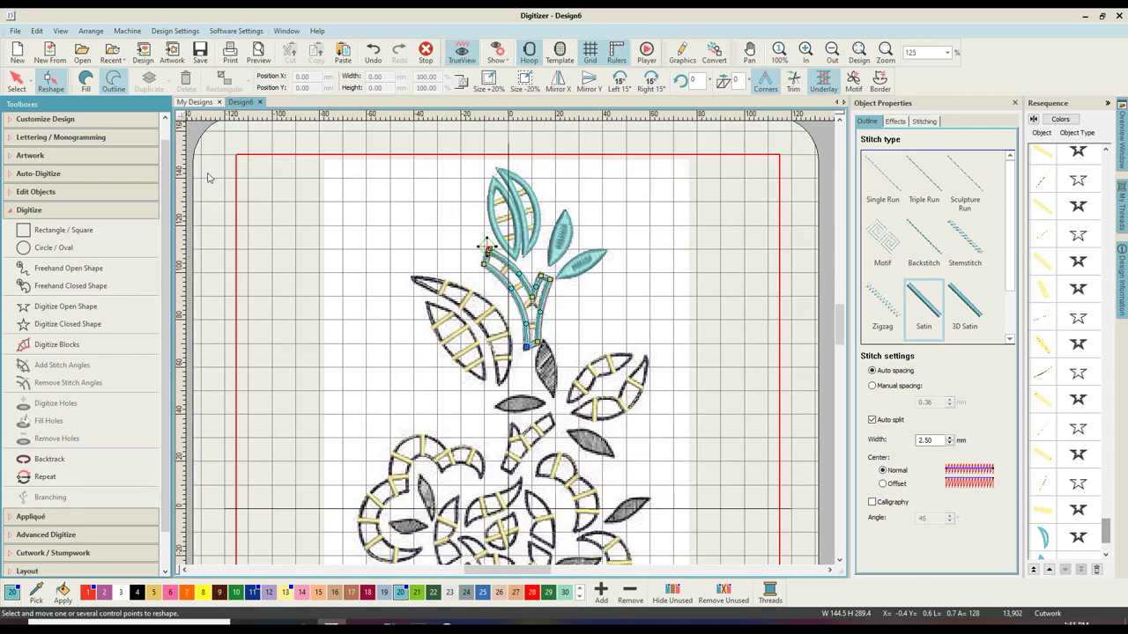
click(16, 82)
click(388, 410)
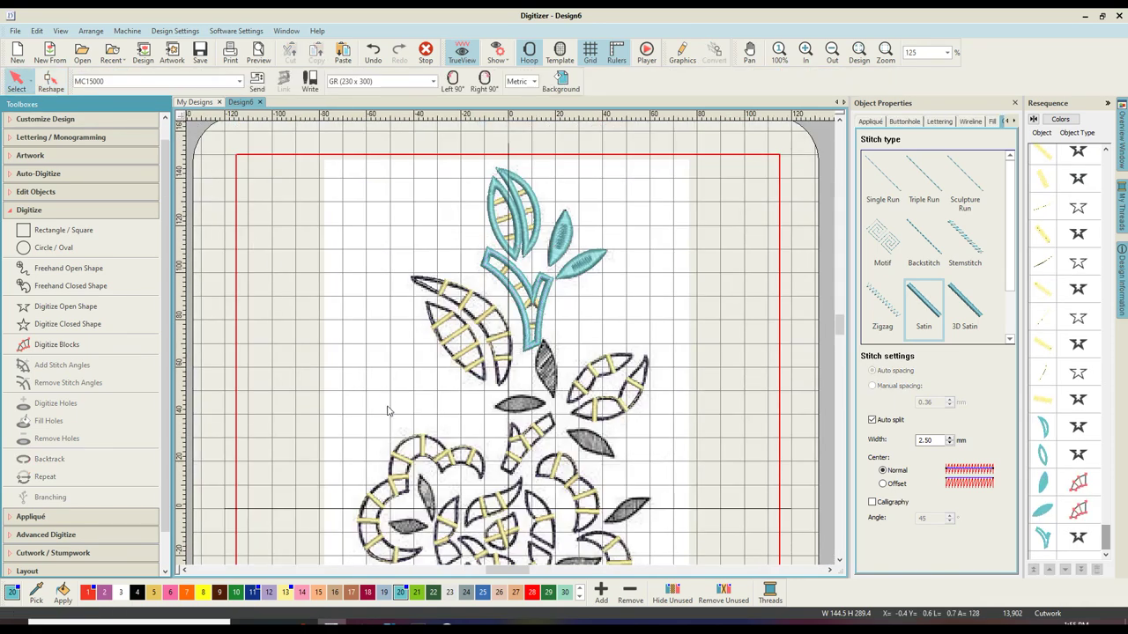
key(z)
key(shift+z)
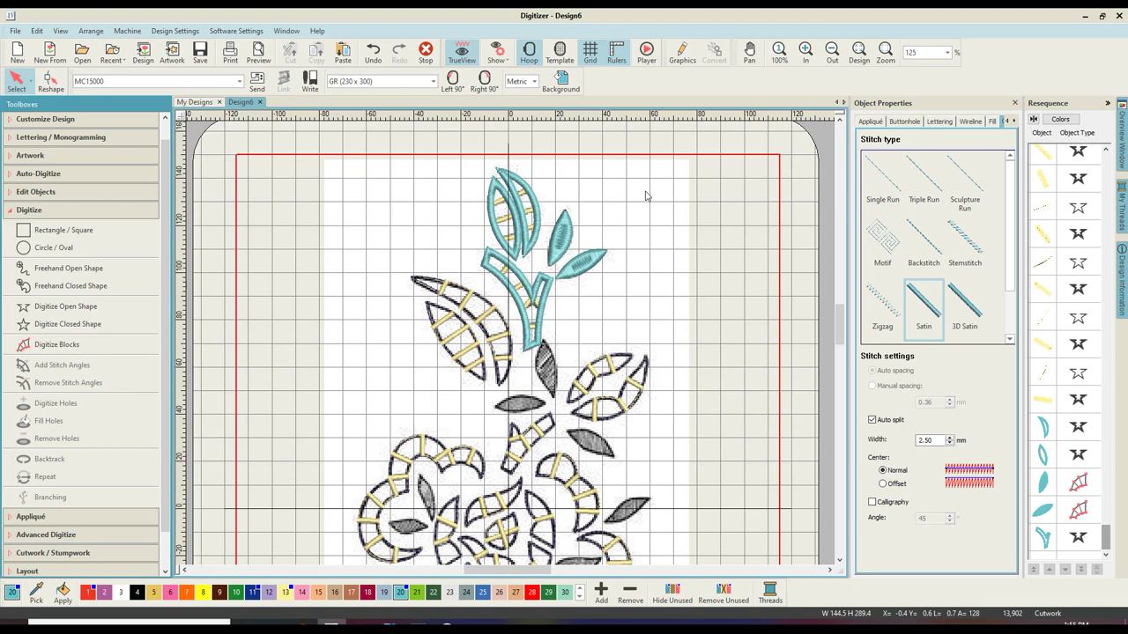
scroll(643, 280, down, 3)
scroll(568, 157, up, 3)
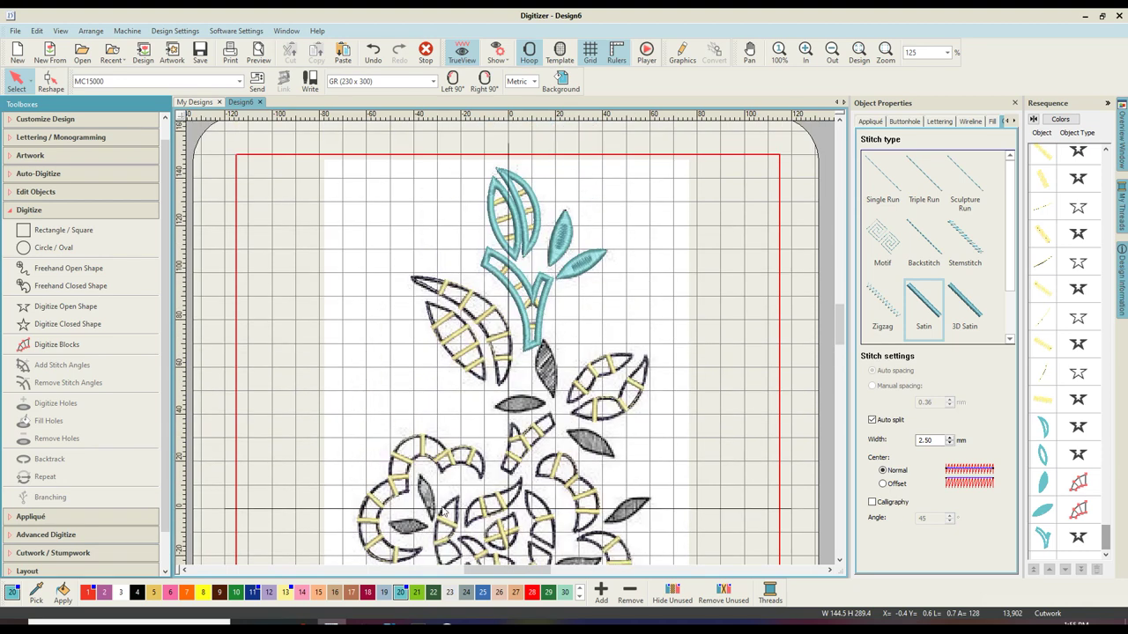
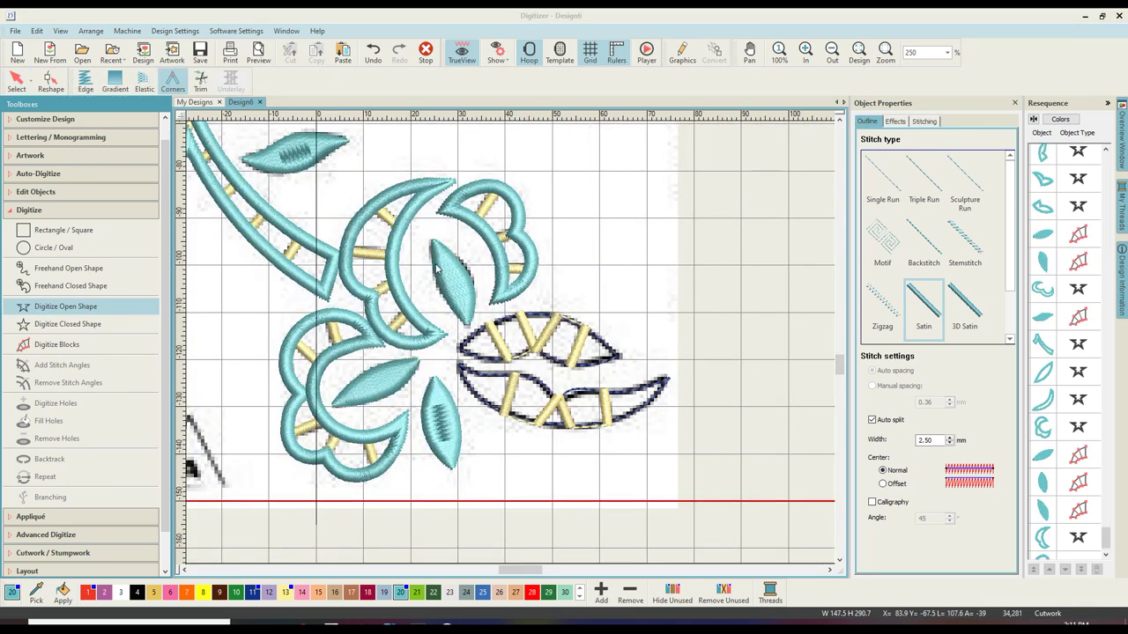
Step: Examine the digitized floral design within the hoop and locate the remaining unstitched leaf pair beside the lower flower
click(577, 236)
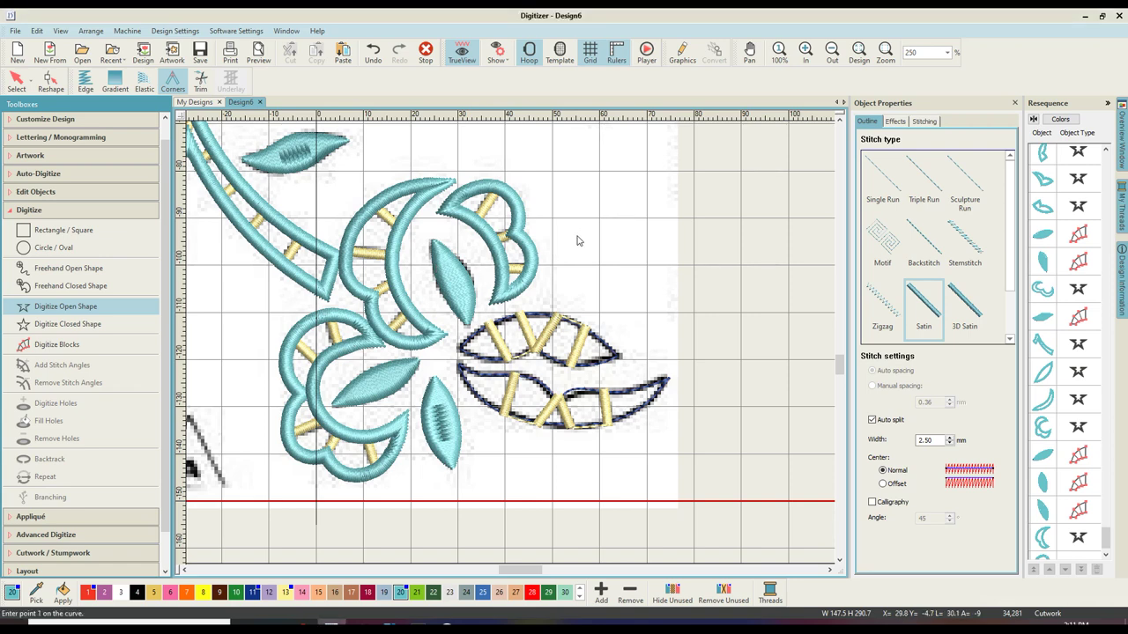
key(shift+z)
key(shift+z)
scroll(578, 241, up, 2)
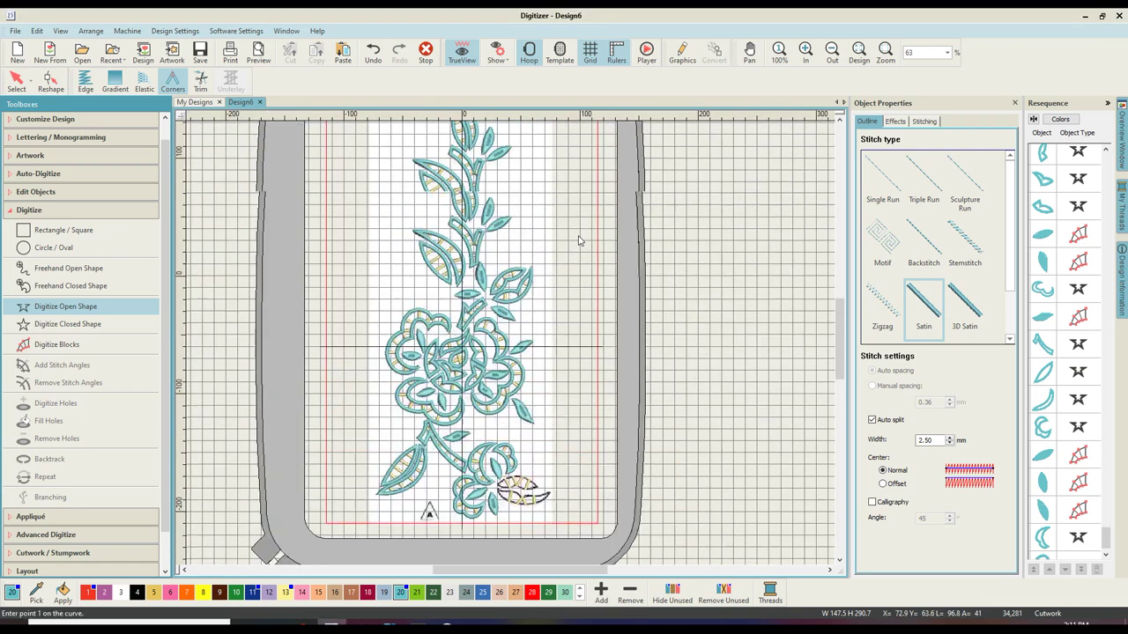
scroll(458, 235, down, 3)
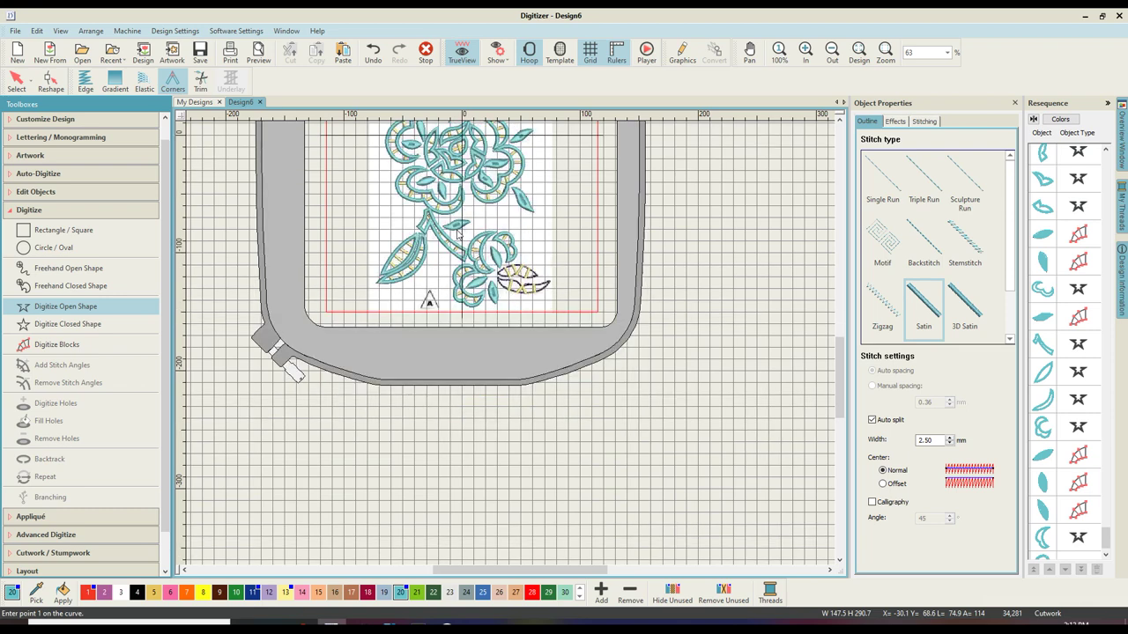
scroll(458, 235, up, 2)
key(z)
scroll(550, 274, down, 2)
key(z)
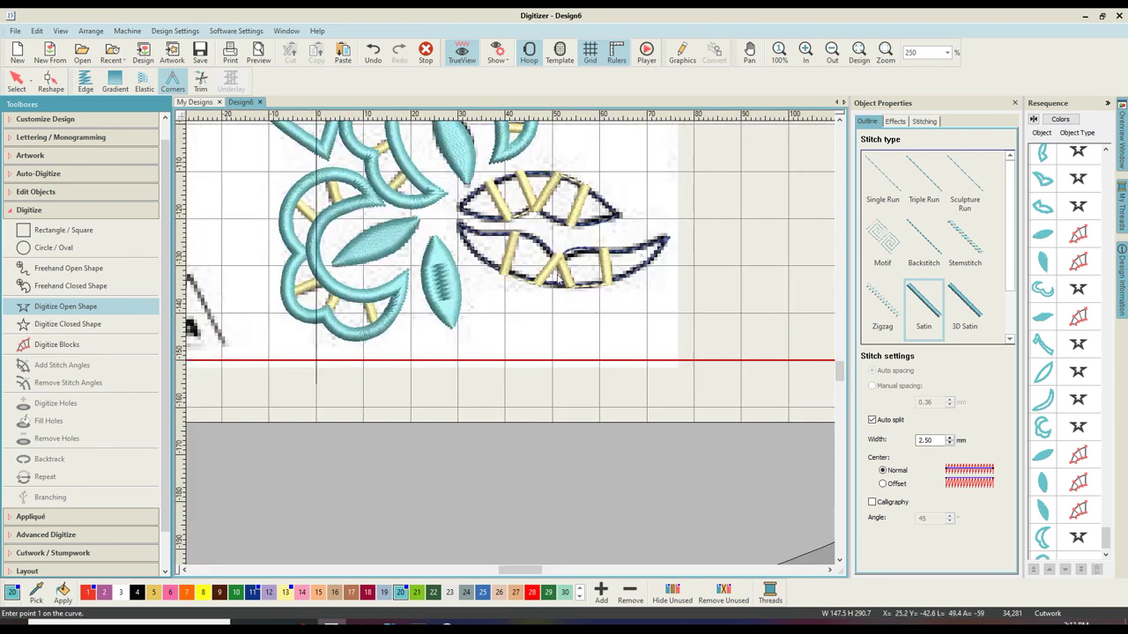
Step: Trace an open 2.50 mm satin outline around the upper leaf of the remaining pair, from its left tip over the arc and back along the scalloped edge
scroll(580, 280, up, 1)
scroll(580, 284, up, 2)
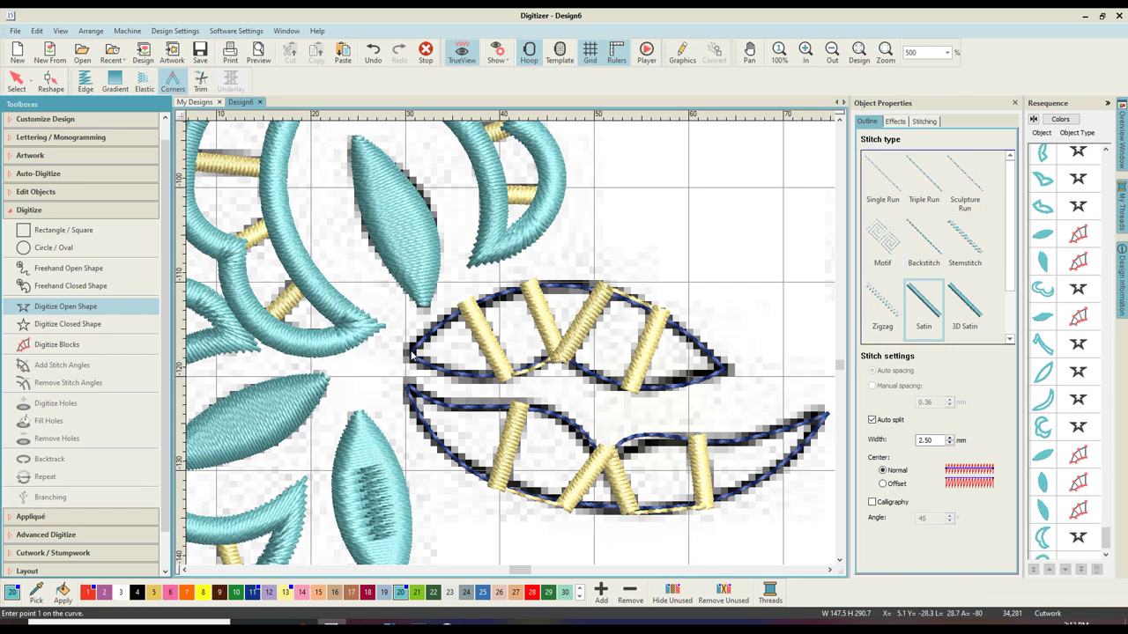
click(513, 295)
right_click(653, 311)
click(724, 369)
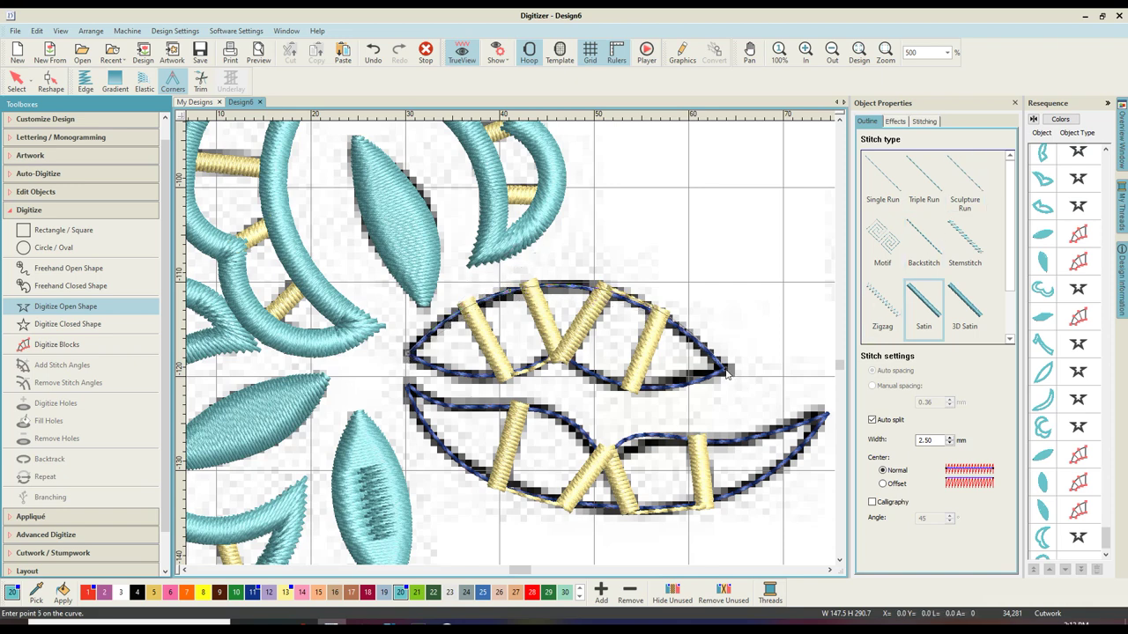
right_click(649, 388)
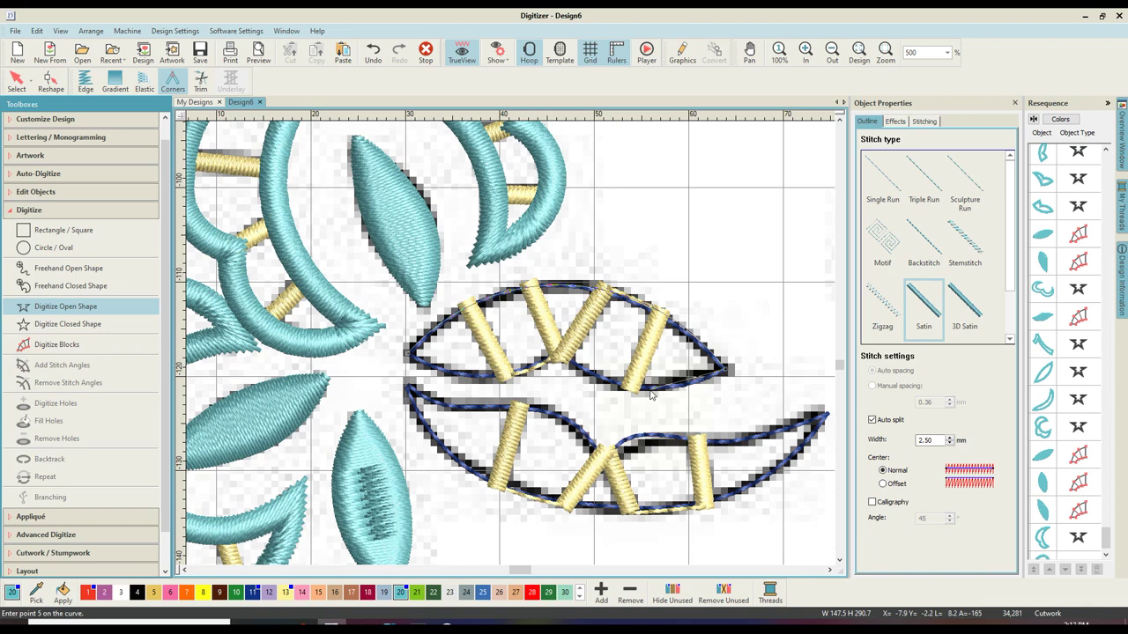
click(465, 380)
click(405, 355)
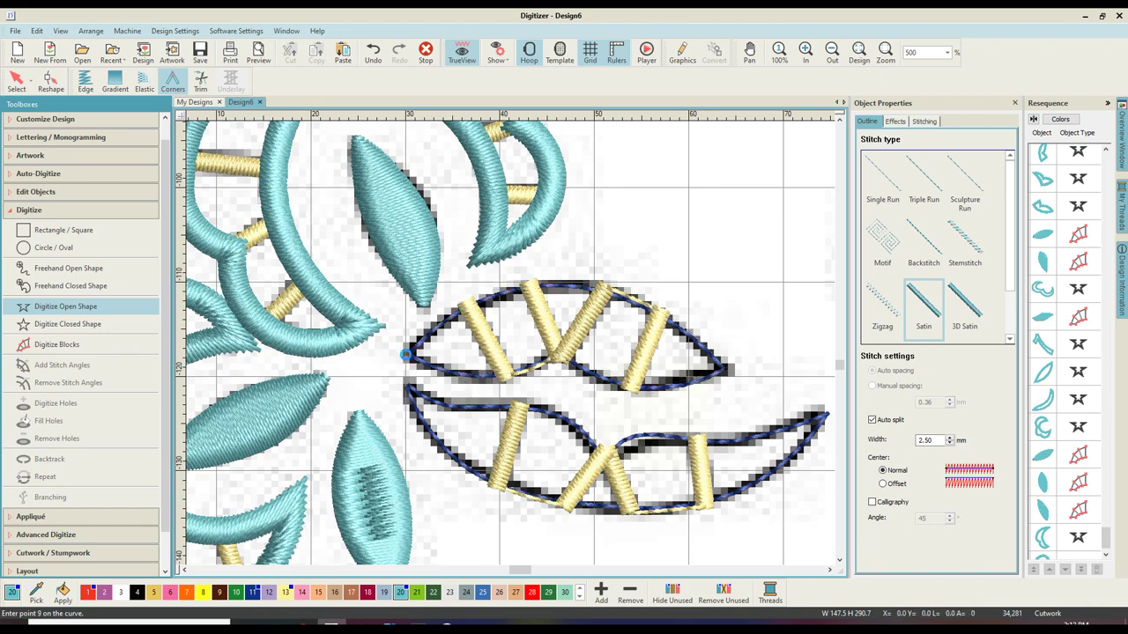
key(Return)
Step: Reshape the upper leaf's outline by moving its end node onto its start node at the left tip, and deselect it
click(50, 81)
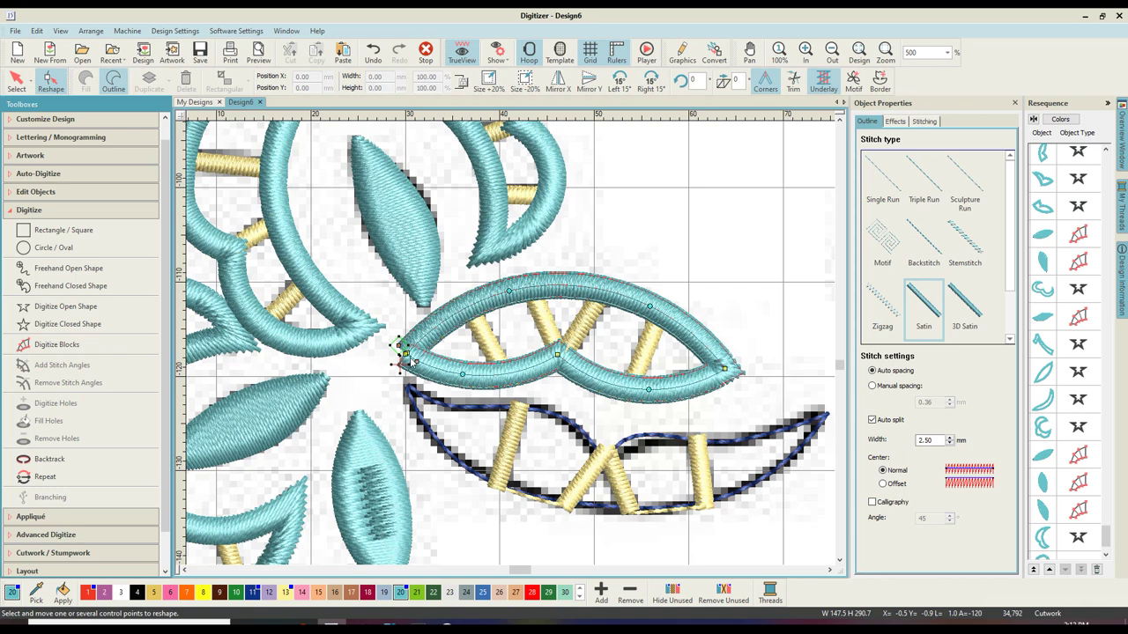
click(389, 353)
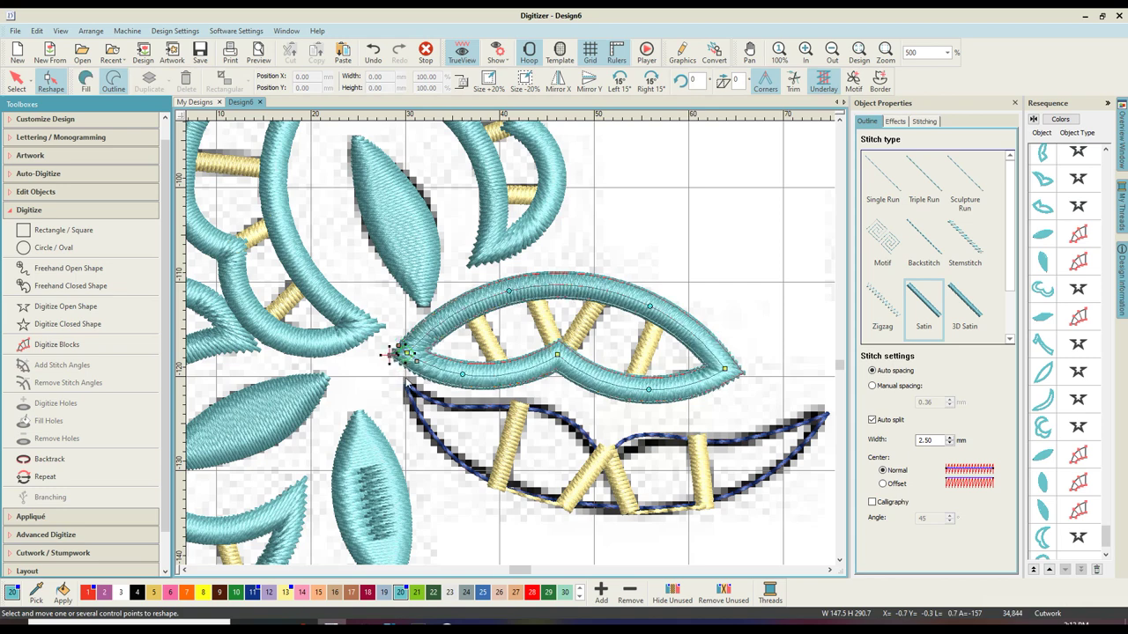
click(16, 79)
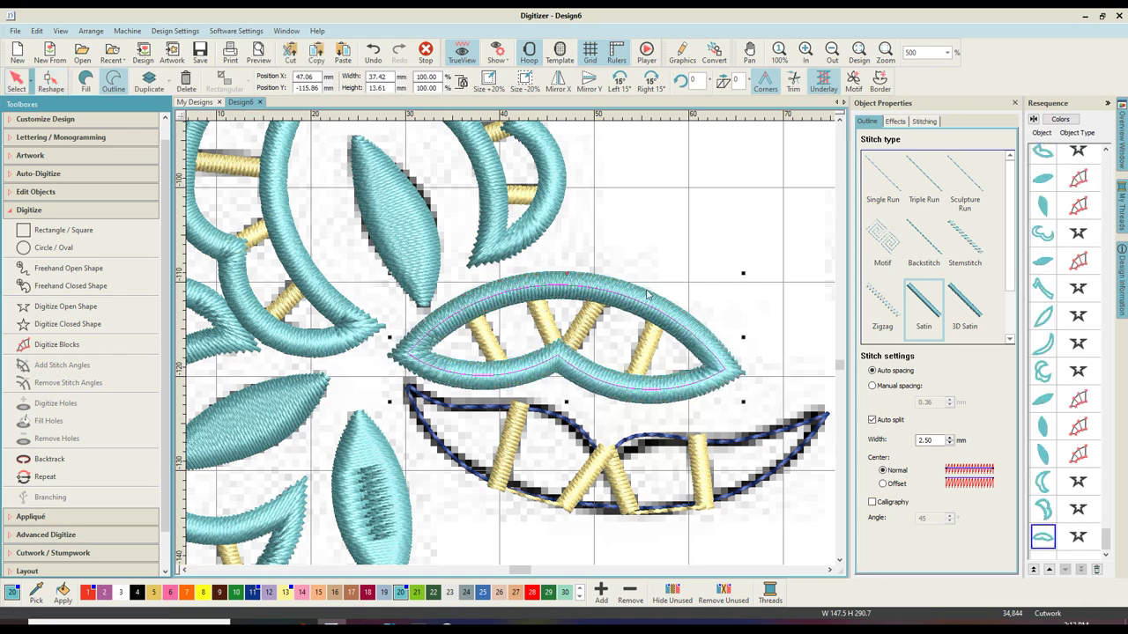
click(712, 207)
Step: Start an open 2.50 mm satin outline on the lower leaf, tracing its upper edge from the left tip through the central notch towards the right tip
click(70, 305)
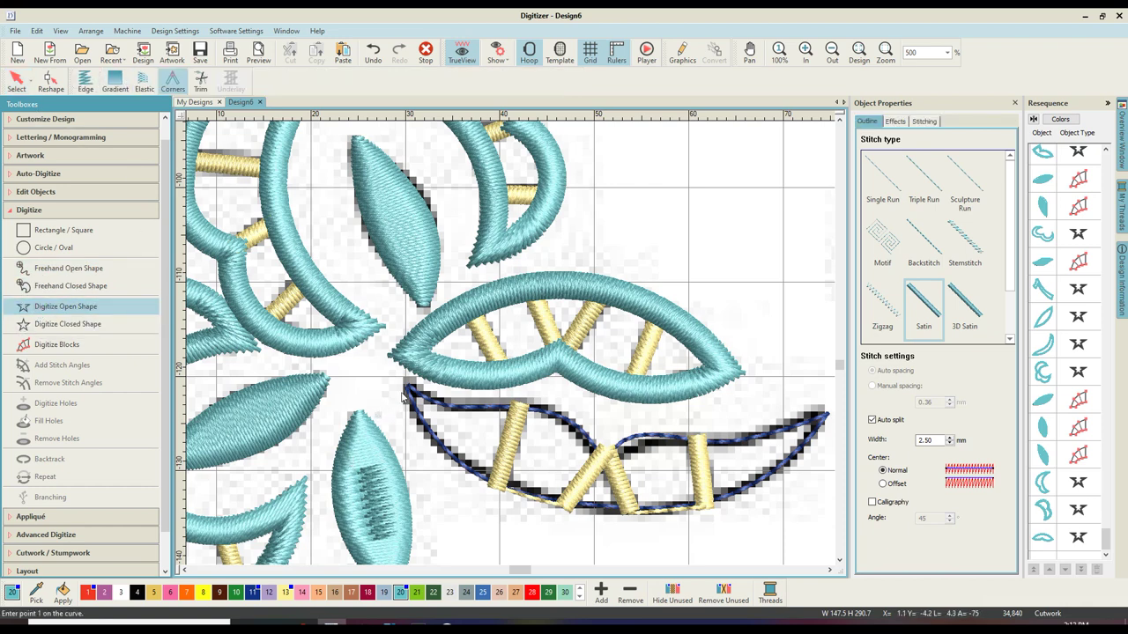
click(406, 386)
click(456, 406)
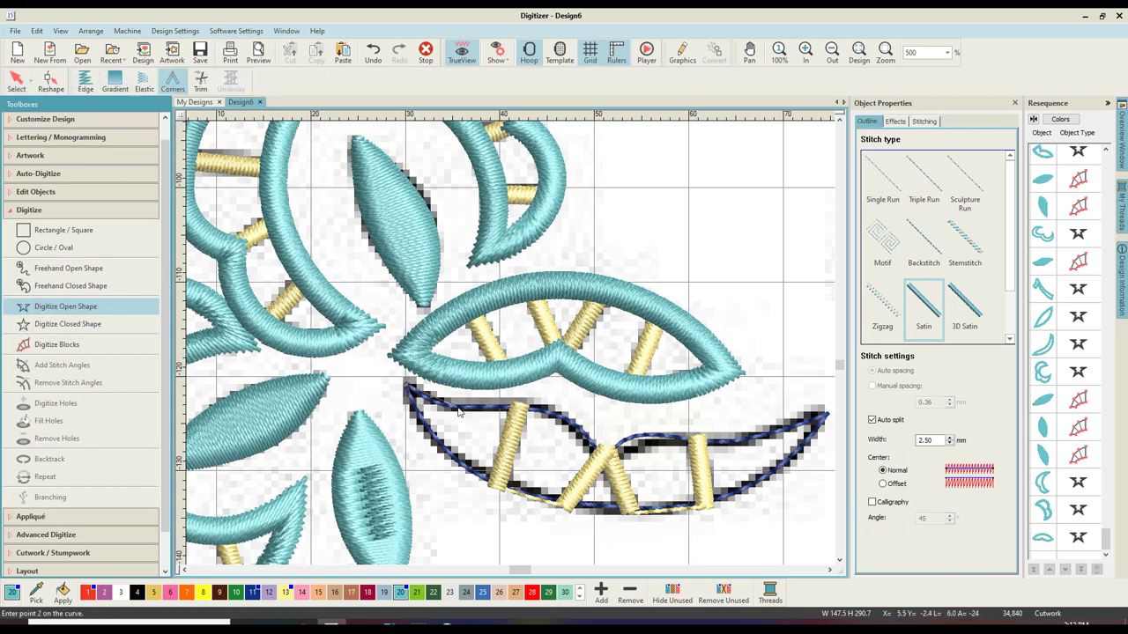
click(550, 412)
click(604, 458)
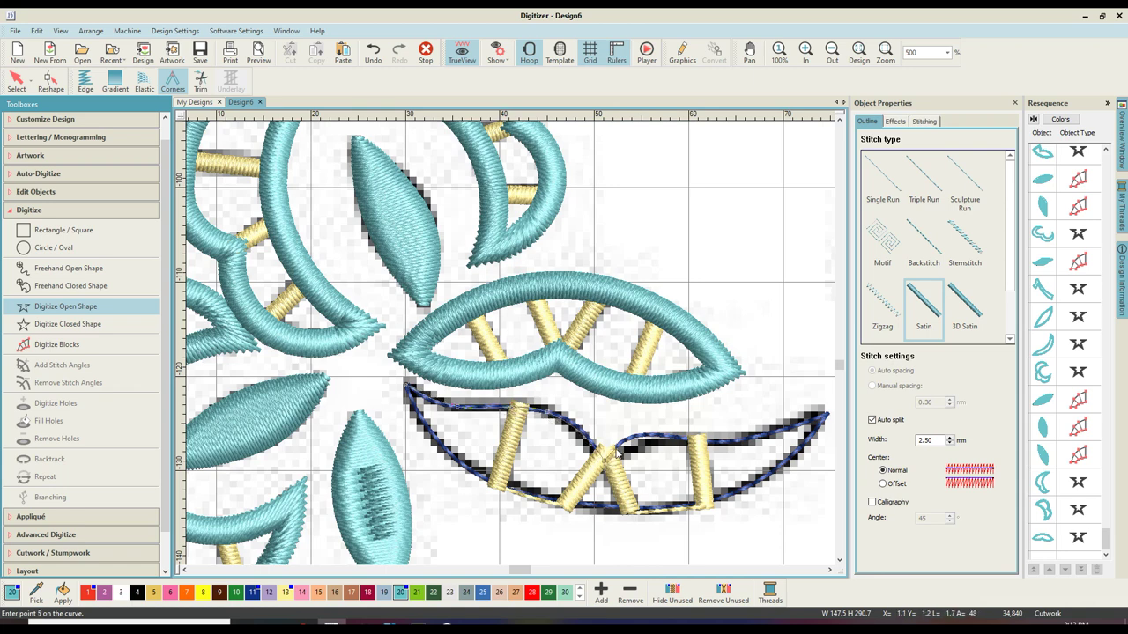
right_click(622, 445)
right_click(669, 435)
right_click(726, 441)
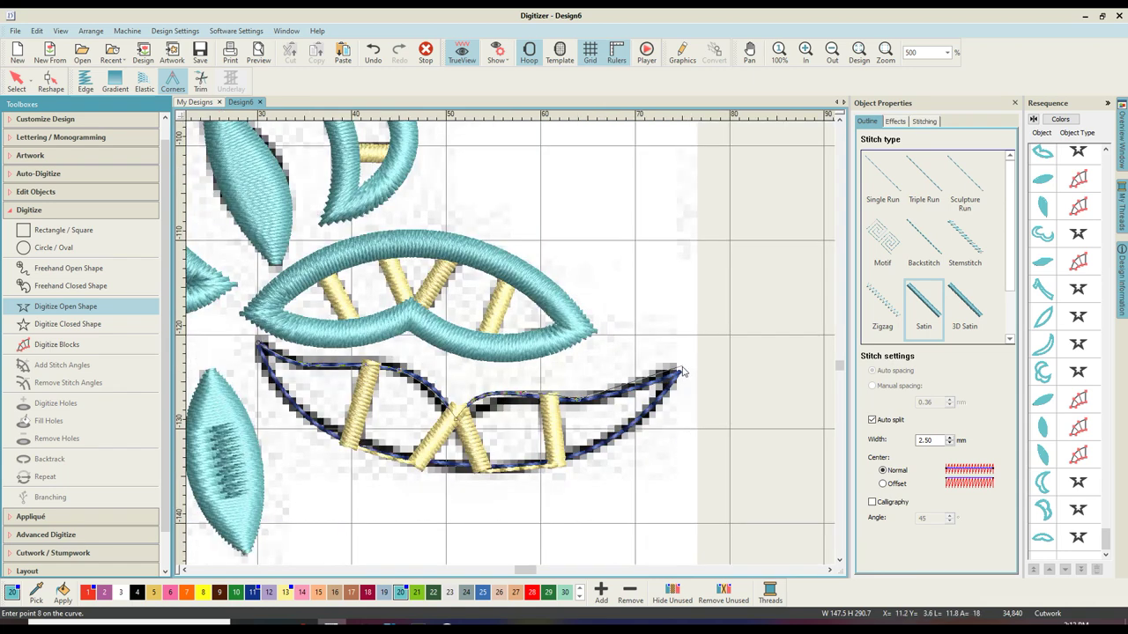
Step: Continue the lower leaf outline around its right tip and along the bottom curve to the starting tip, and complete the satin outline
click(679, 372)
click(571, 459)
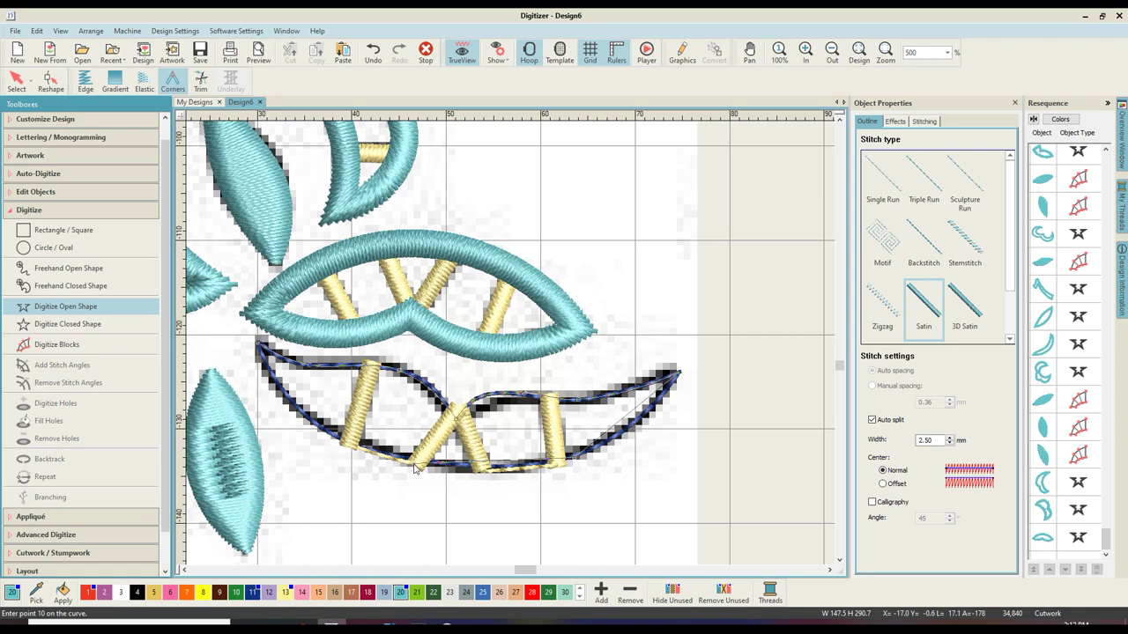
click(414, 467)
click(357, 444)
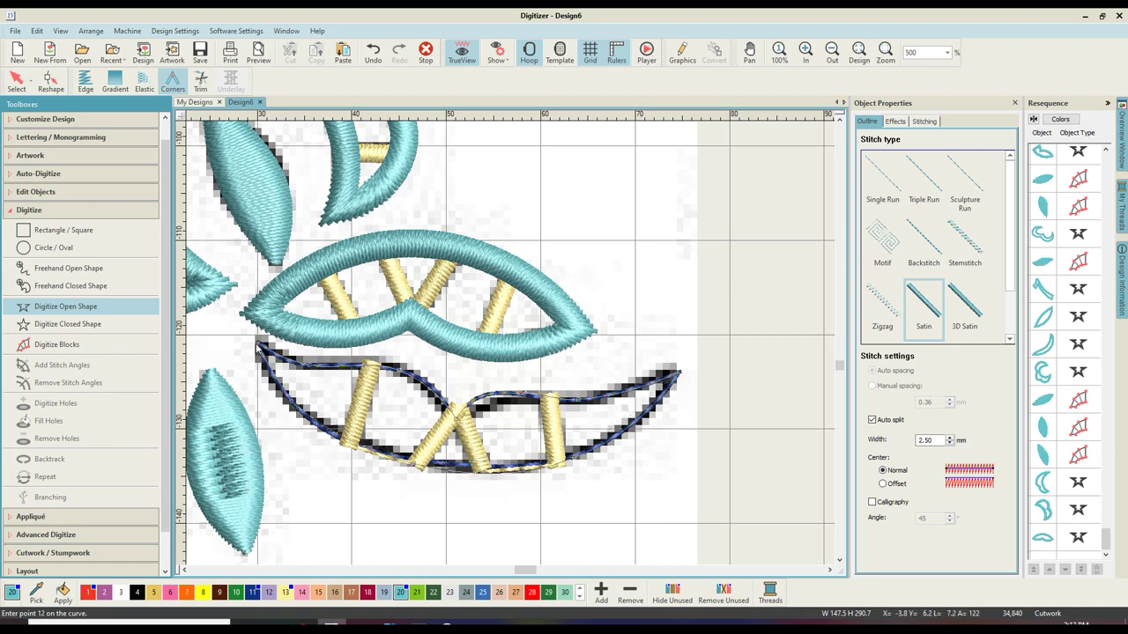
key(Return)
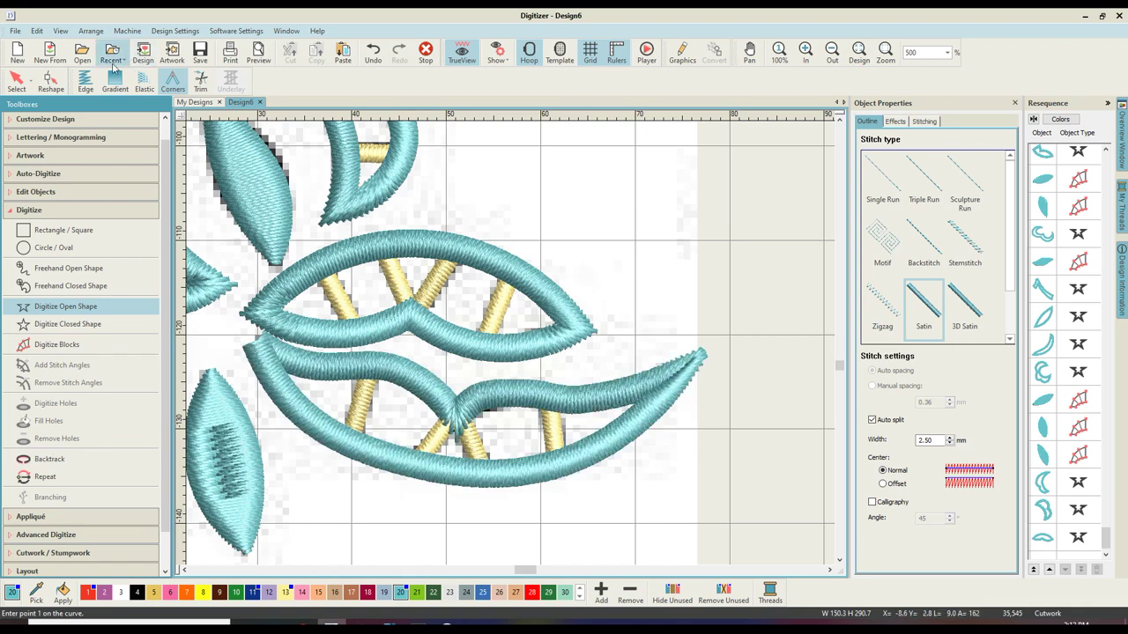
Step: Close the lower leaf's satin outline by moving its end node onto its start node at the left tip, and deselect the shape
click(50, 81)
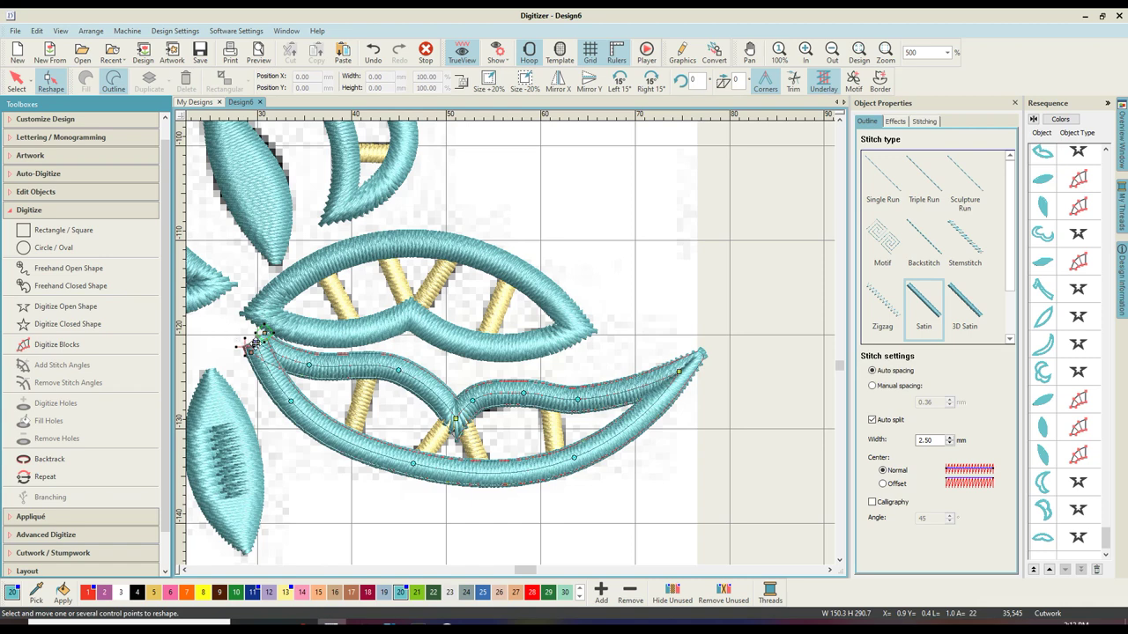
drag(255, 344, 239, 318)
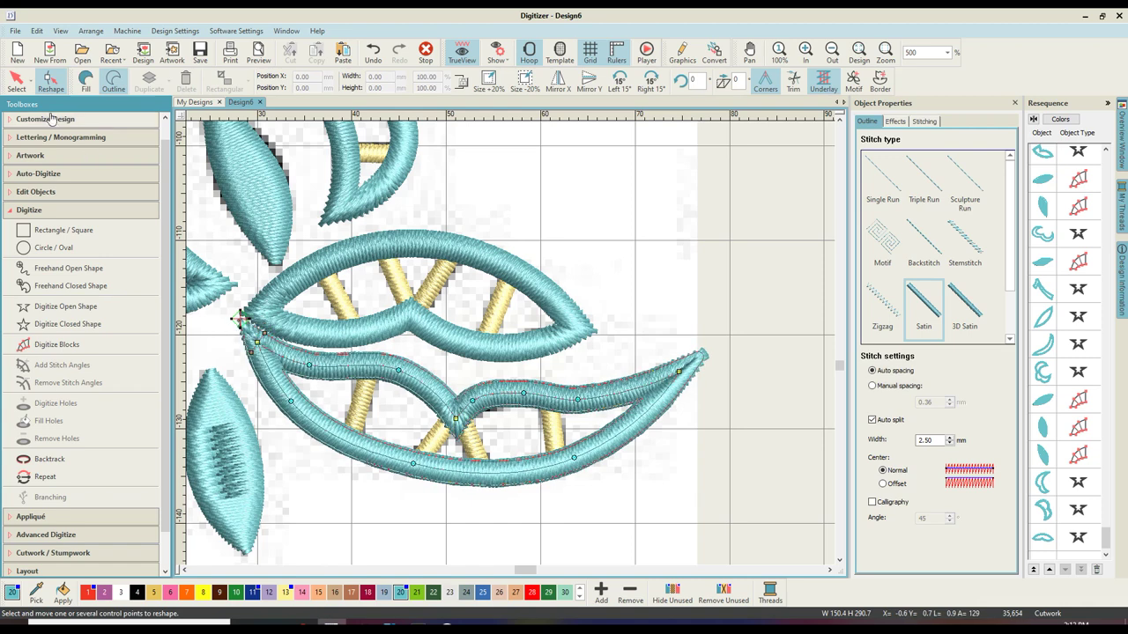
click(17, 81)
click(628, 224)
Step: Examine the whole digitized design in the hoop, from the upper leaves down to the lower flower, for complete satin coverage
key(shift+z)
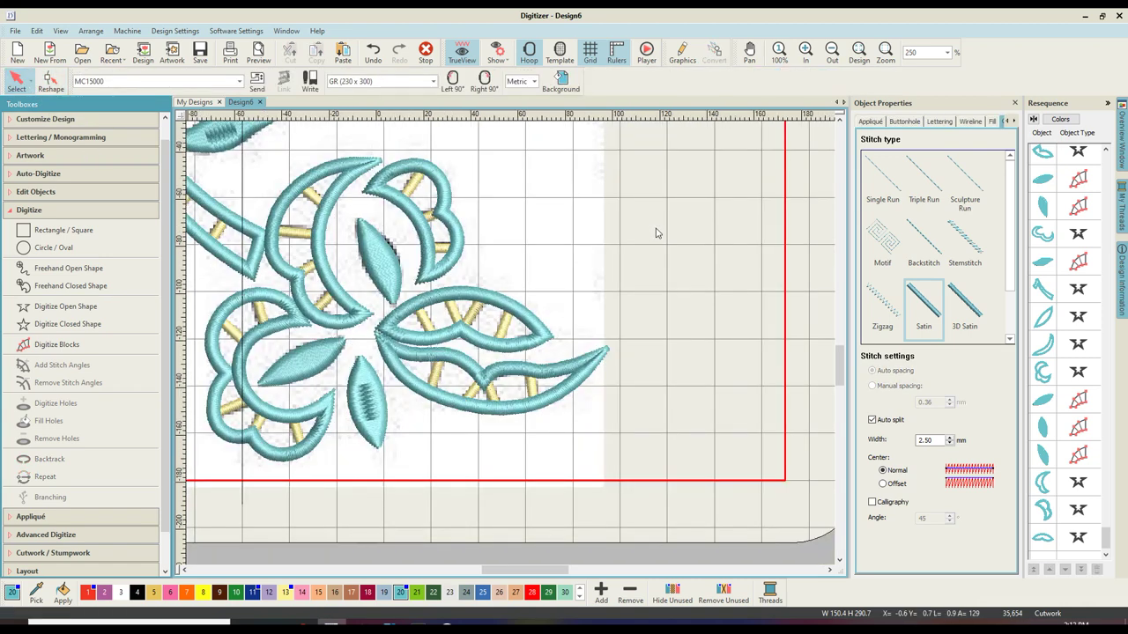
key(shift+z)
key(shift+z)
scroll(659, 221, up, 1)
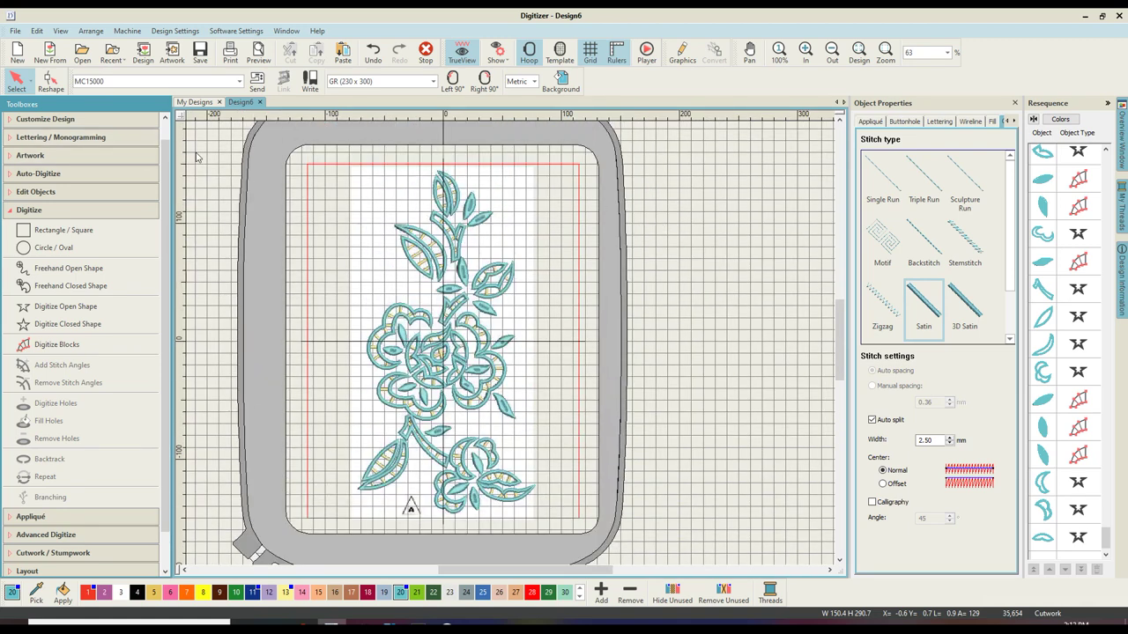
key(z)
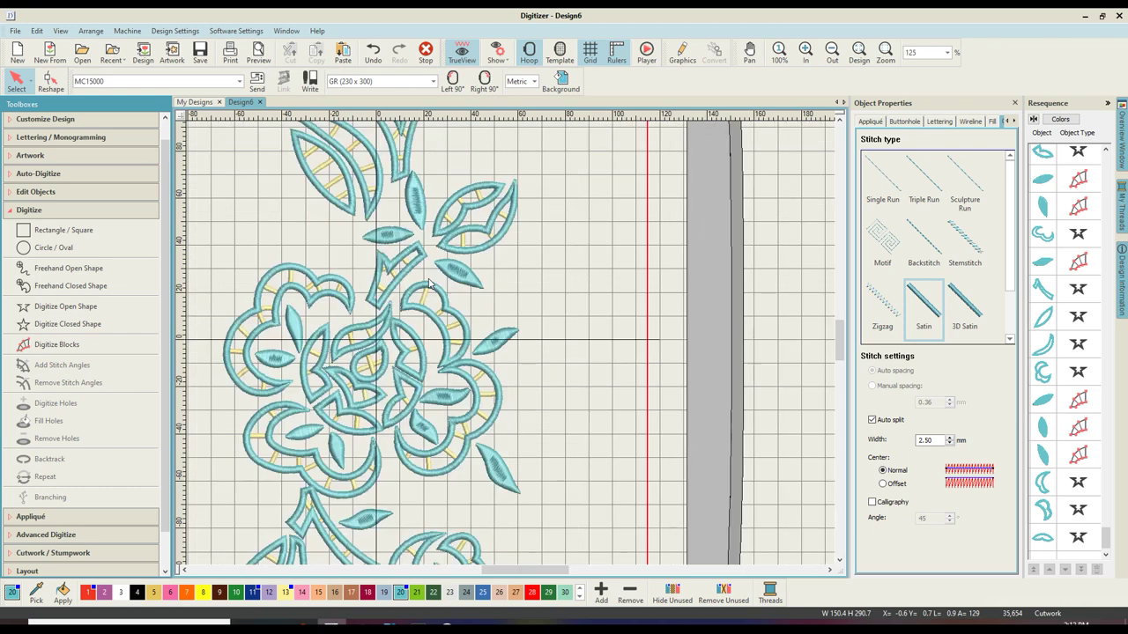
scroll(429, 283, down, 5)
scroll(429, 282, down, 2)
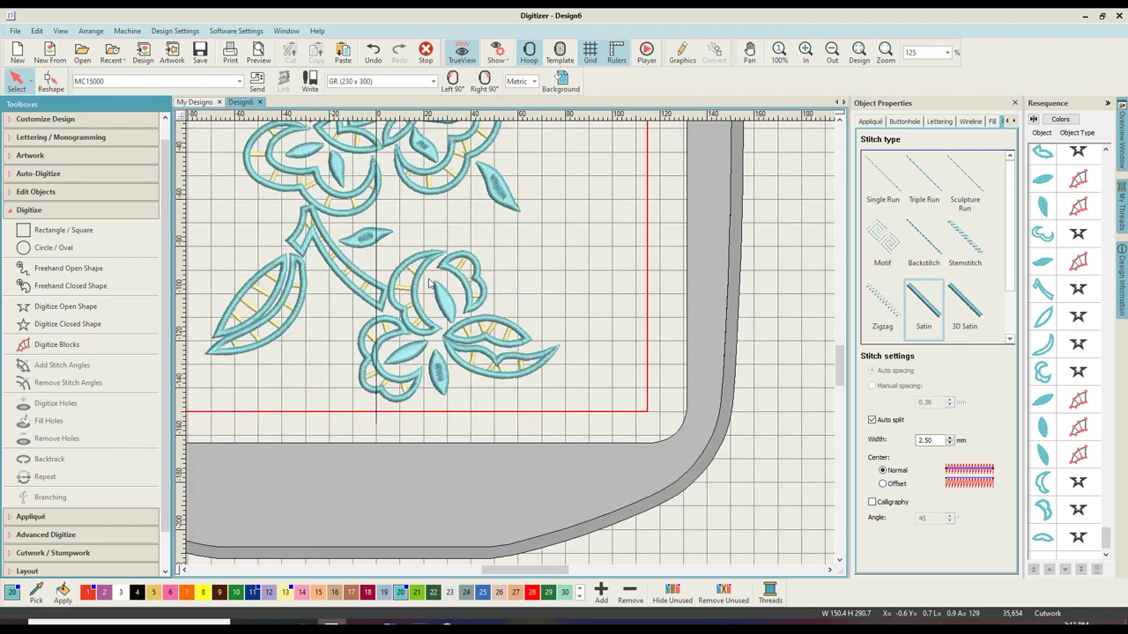
scroll(428, 281, up, 2)
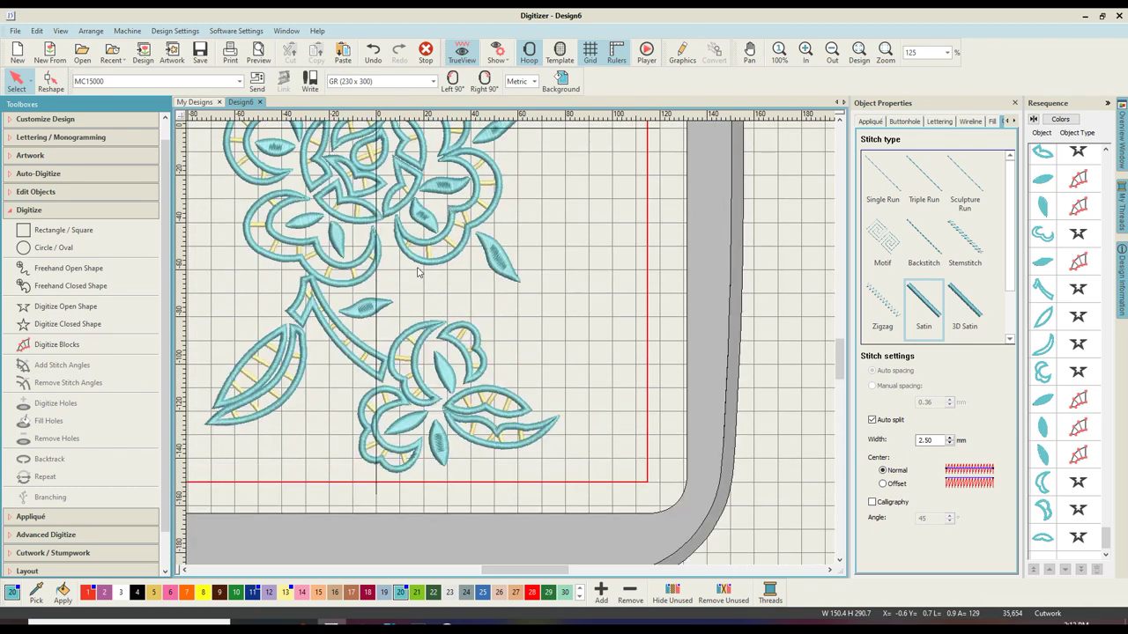
Step: Show the bitmap artwork and hide it again for comparison, and inspect the stitching on the lower flower, stem and leaves
click(508, 61)
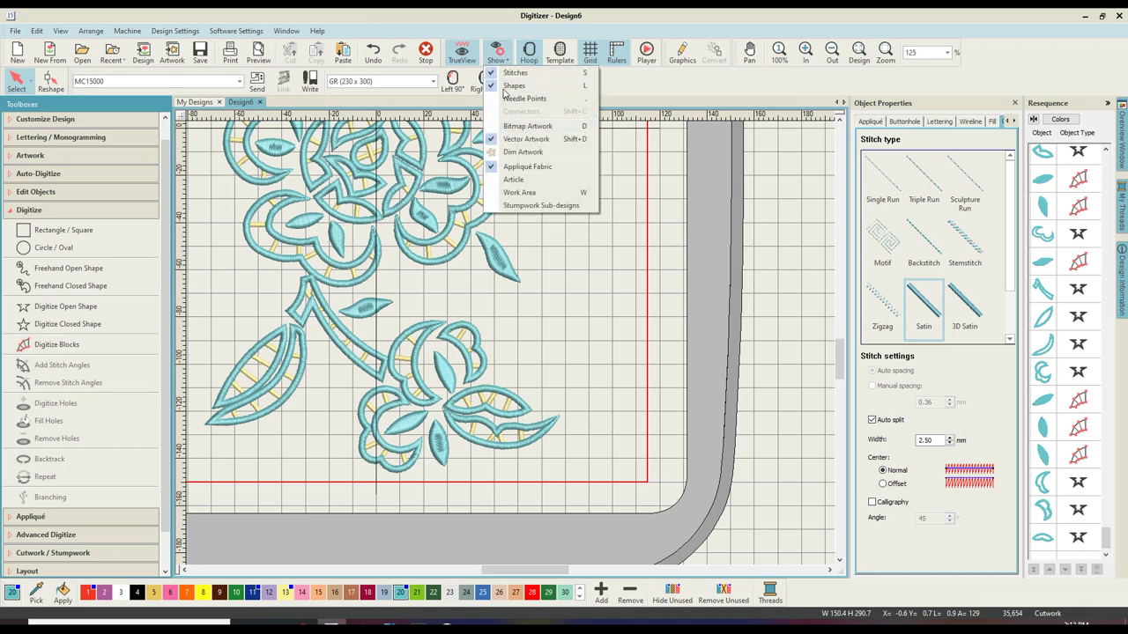
click(514, 130)
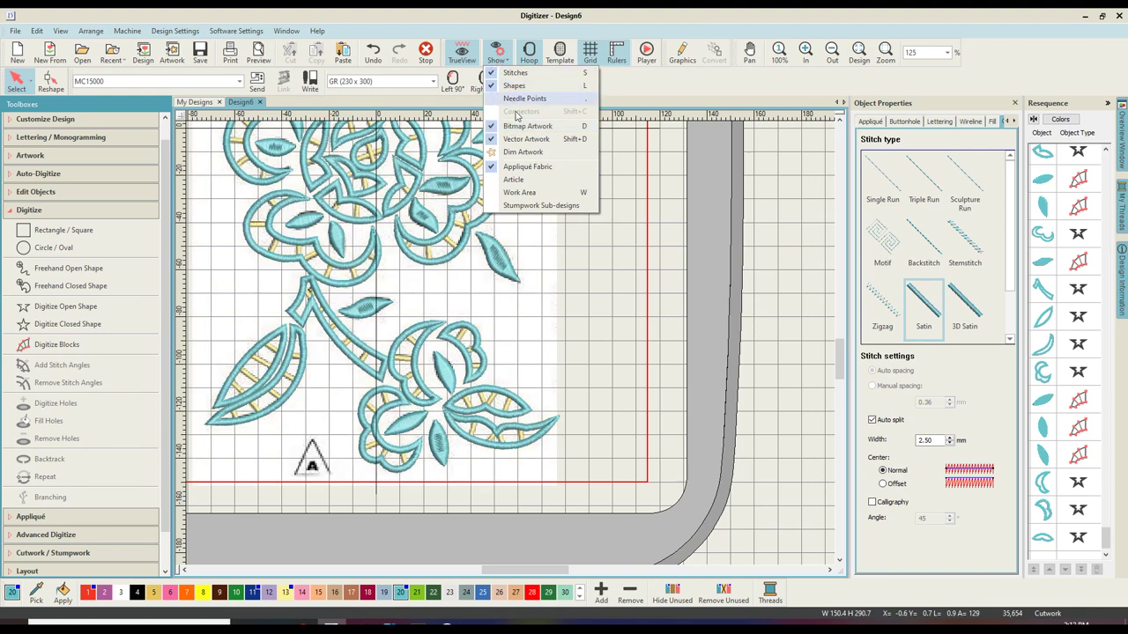
click(521, 129)
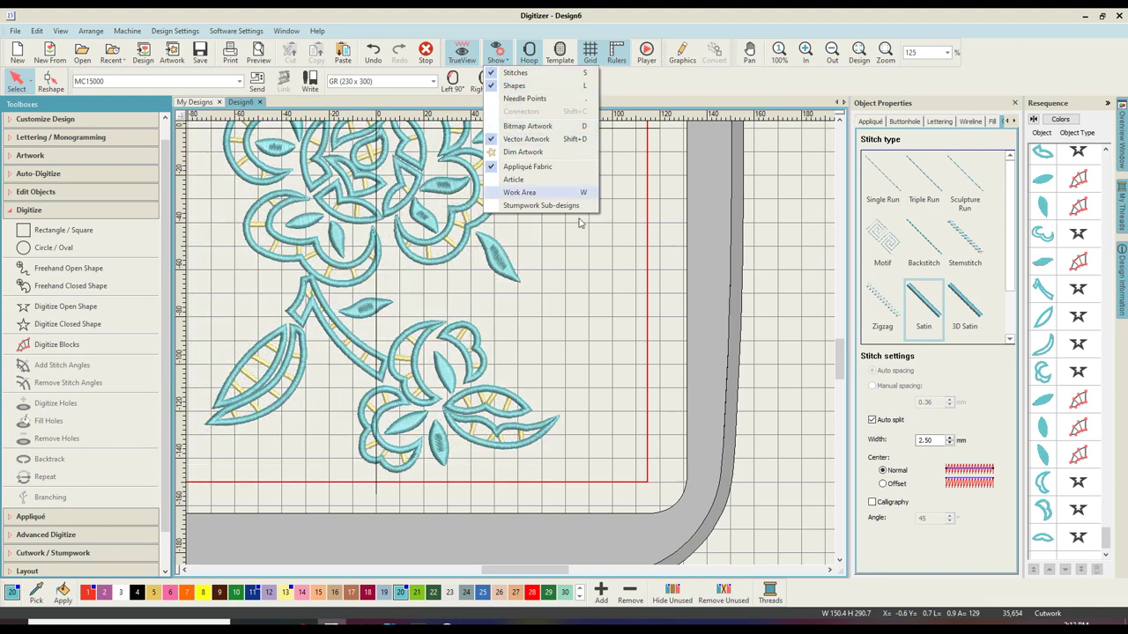
click(614, 276)
scroll(537, 294, up, 2)
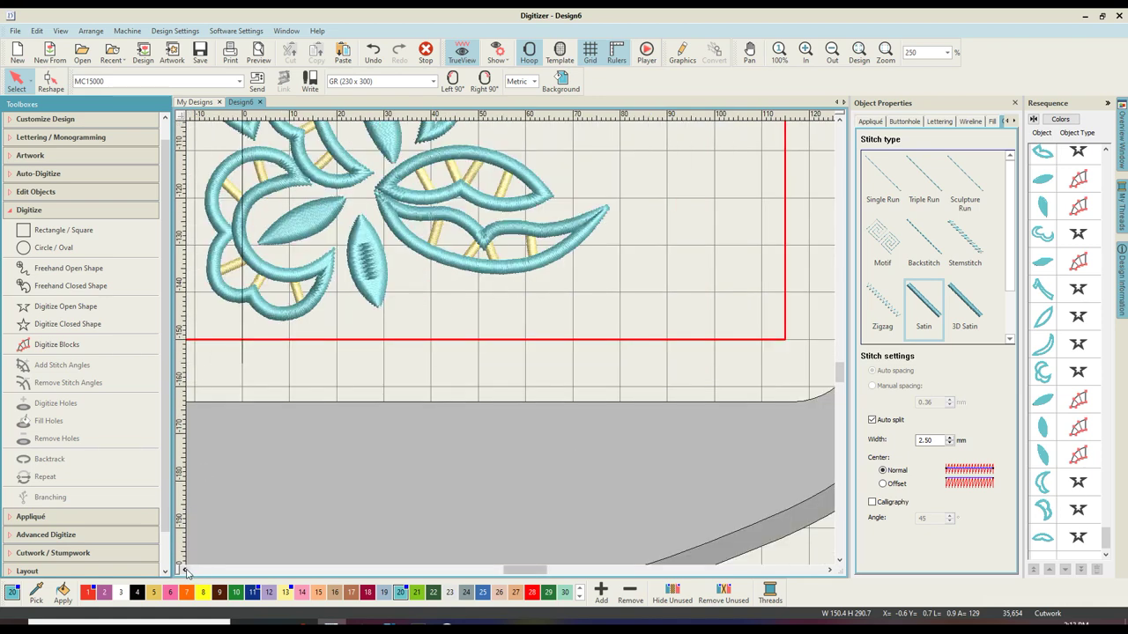
scroll(189, 571, left, 5)
scroll(355, 402, up, 7)
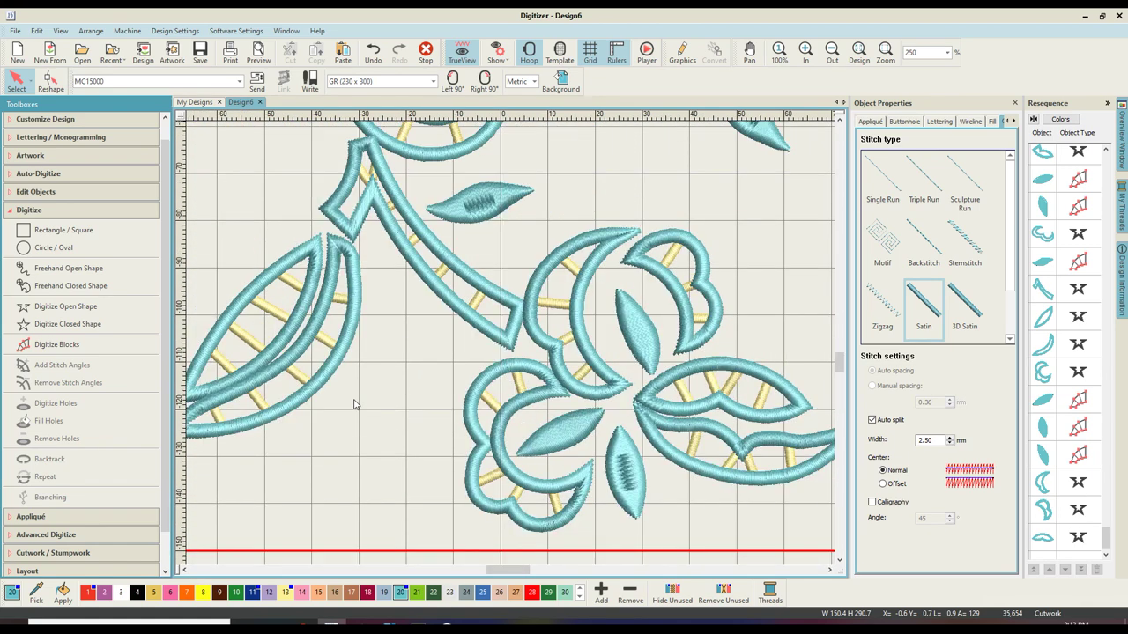
Step: Examine the satin stitching from the lower flower up through the large central flower and stem to the topmost leaves
scroll(355, 403, up, 2)
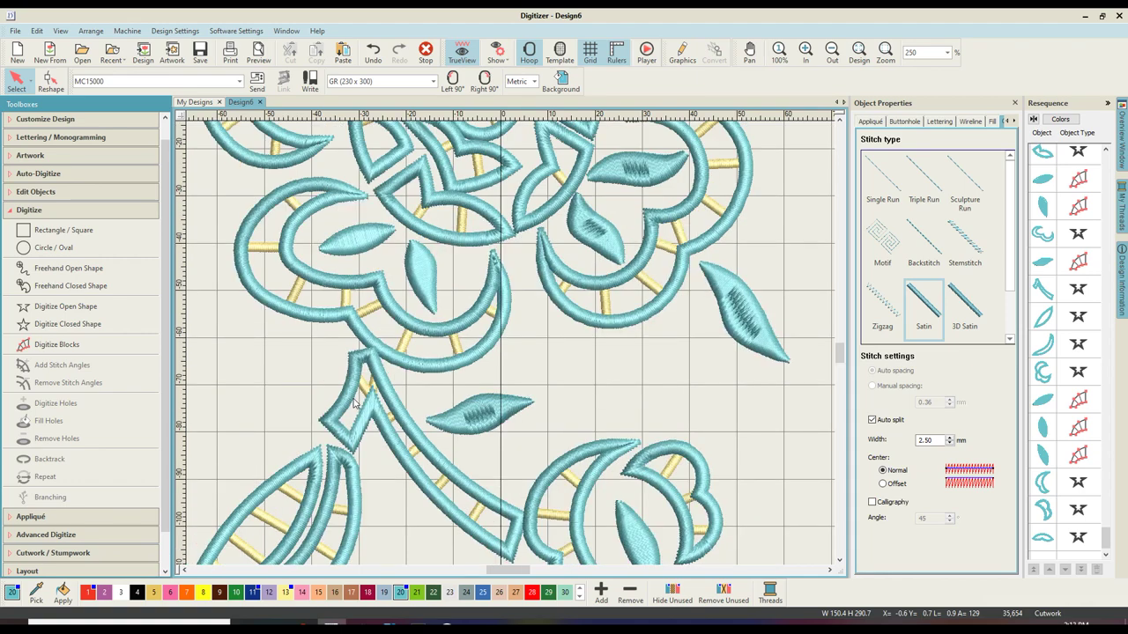
scroll(355, 402, up, 2)
scroll(355, 403, up, 1)
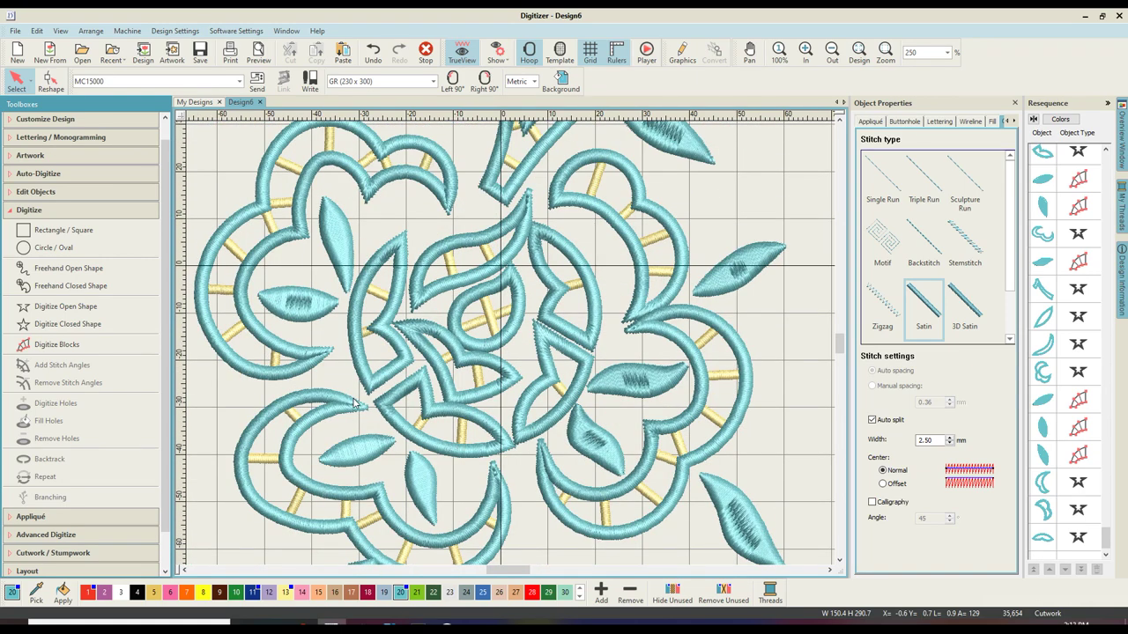
scroll(355, 403, up, 1)
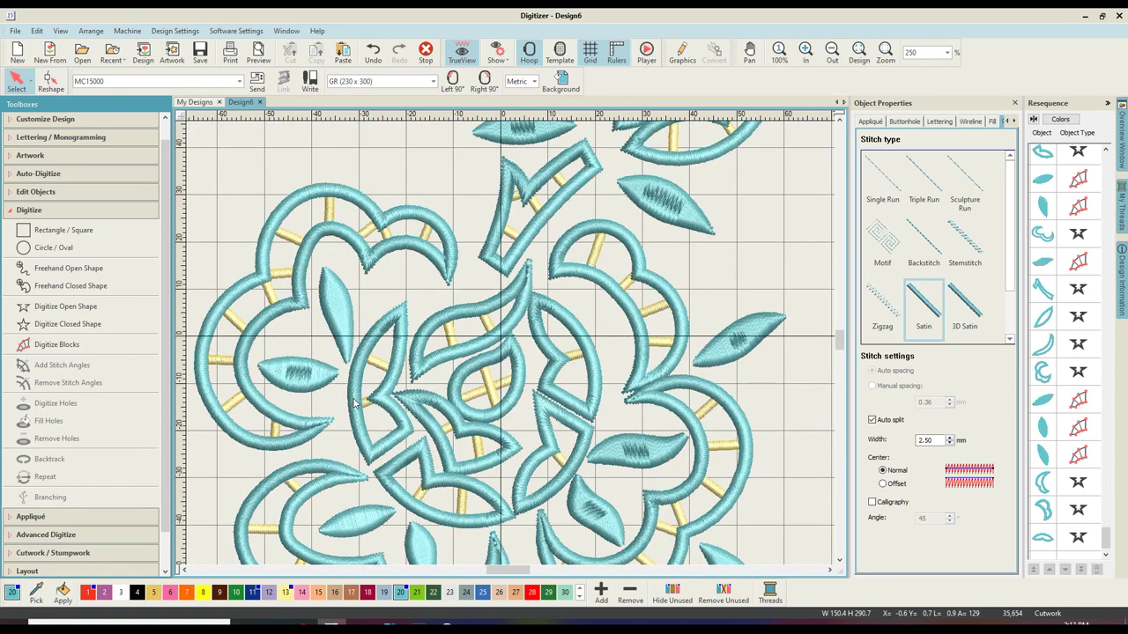
scroll(355, 403, up, 6)
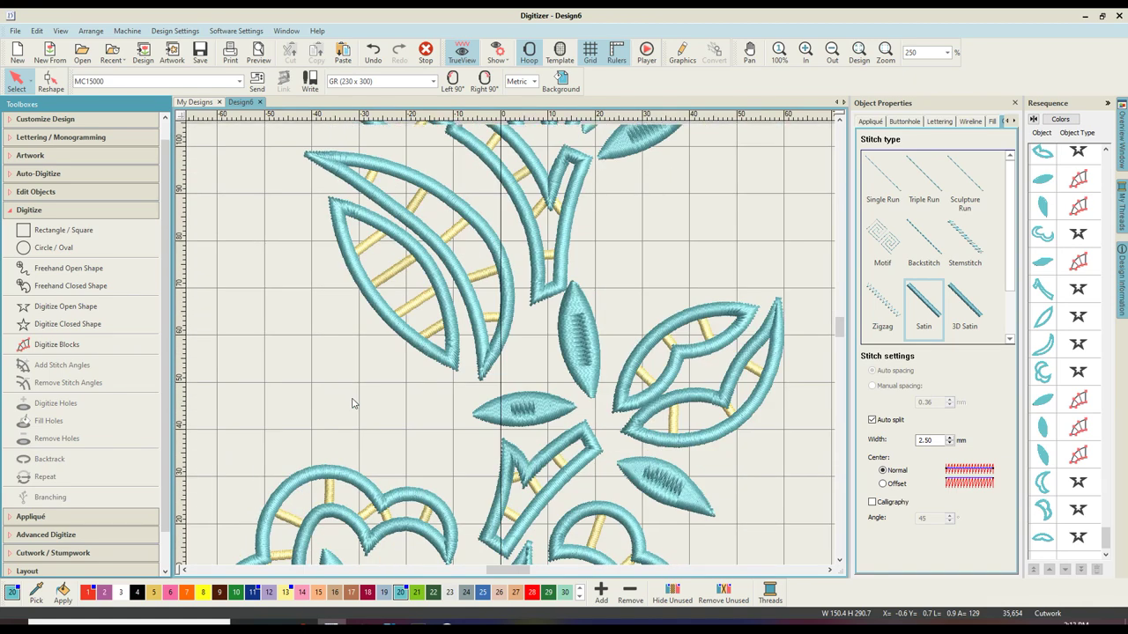
scroll(354, 402, up, 1)
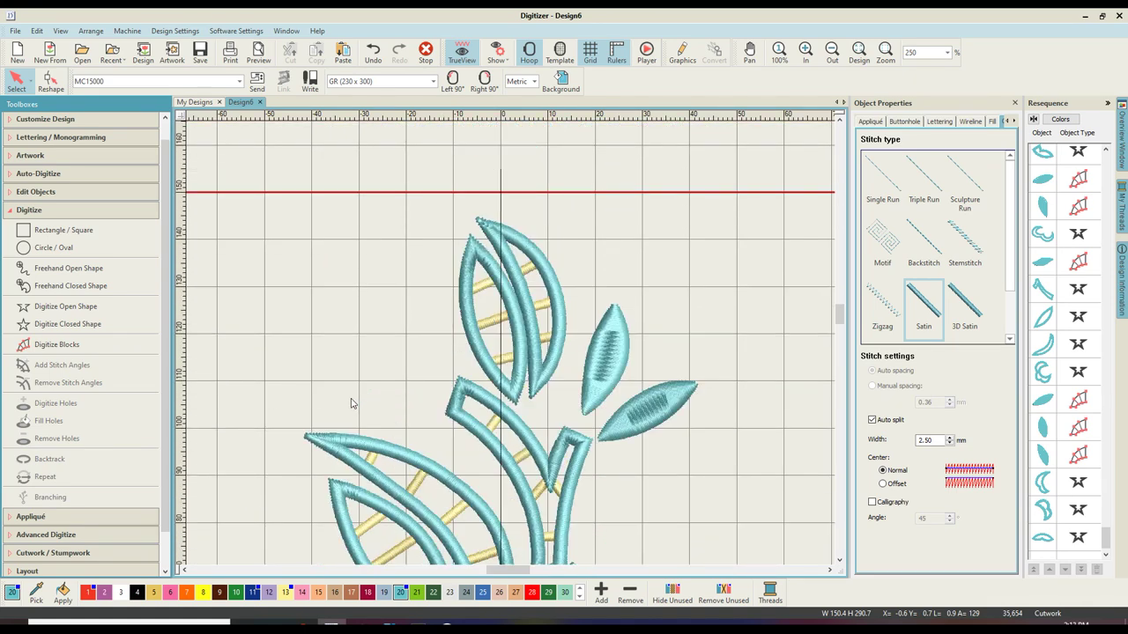
key(shift+z)
scroll(351, 402, down, 3)
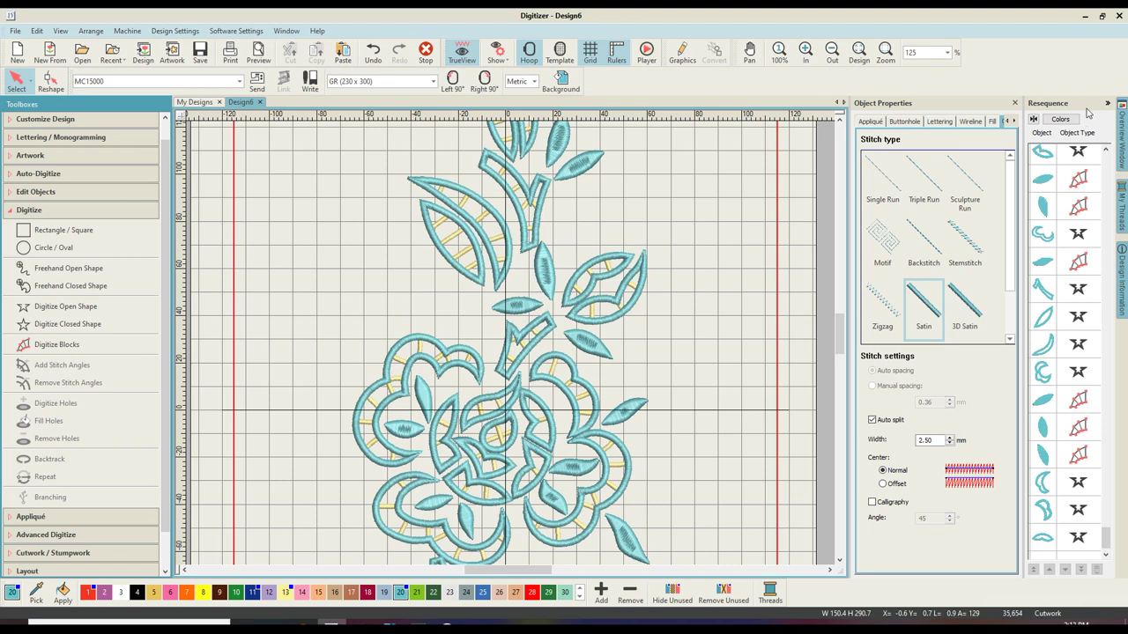
Step: List the stitching sequence by thread color instead of by object, and review the design down to the lower flower
click(1060, 119)
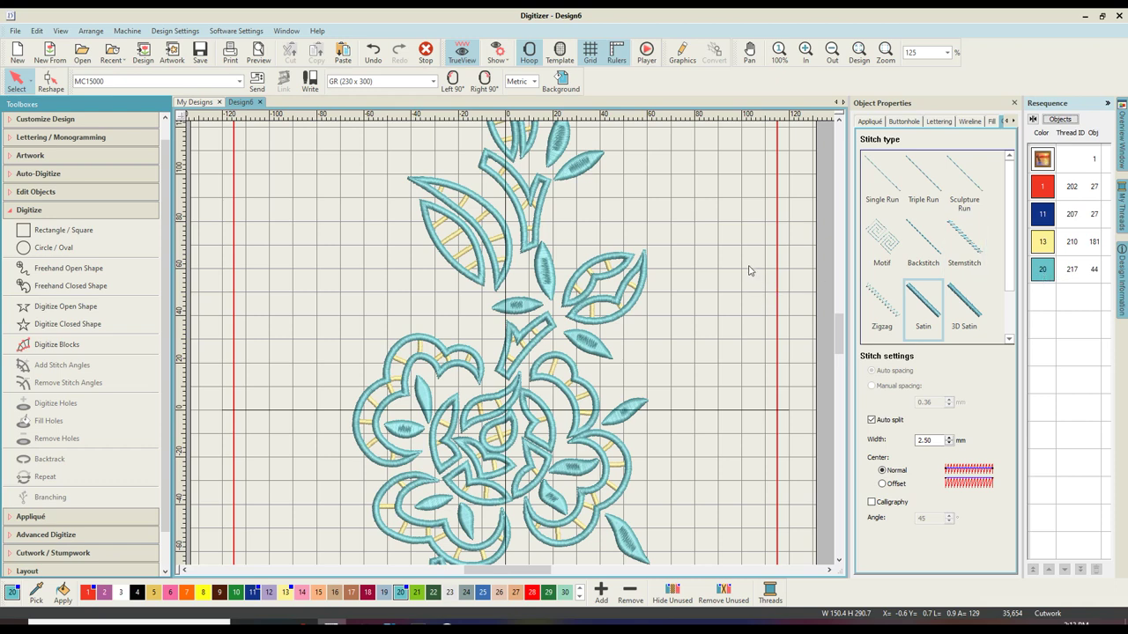
scroll(750, 270, down, 6)
scroll(750, 270, up, 2)
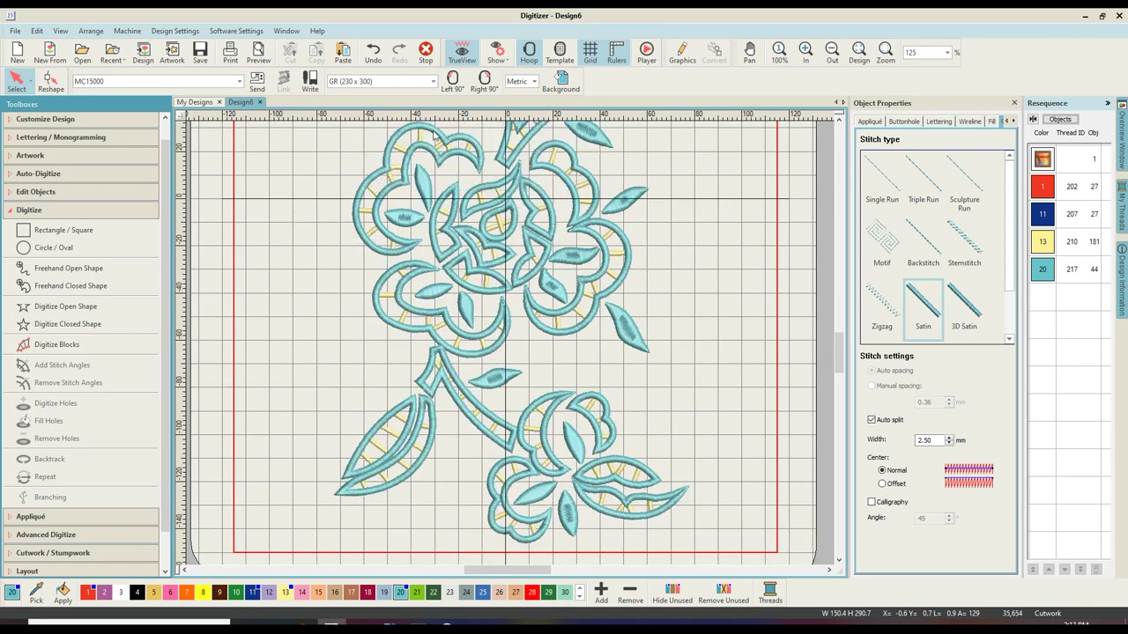